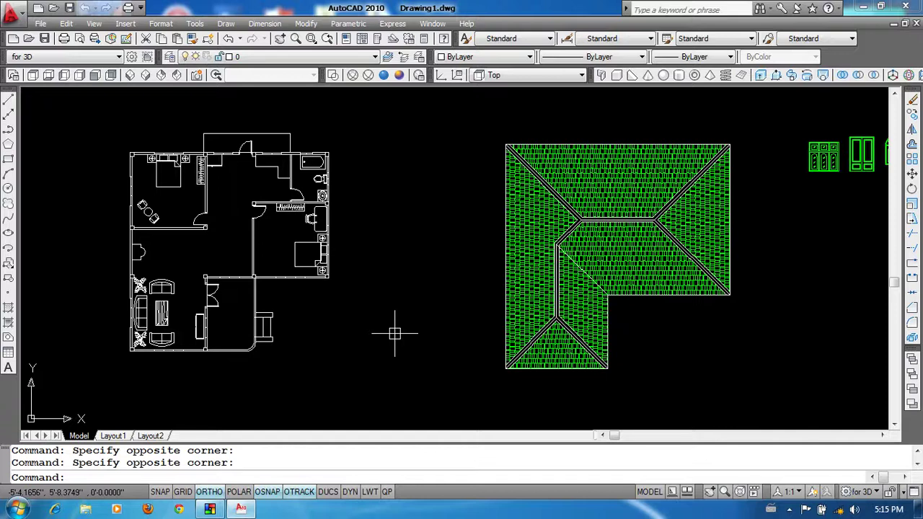
- Switch from the model view of the plan and roof to the Layout1 paper sheet
middle_click_drag(398, 316, 398, 316)
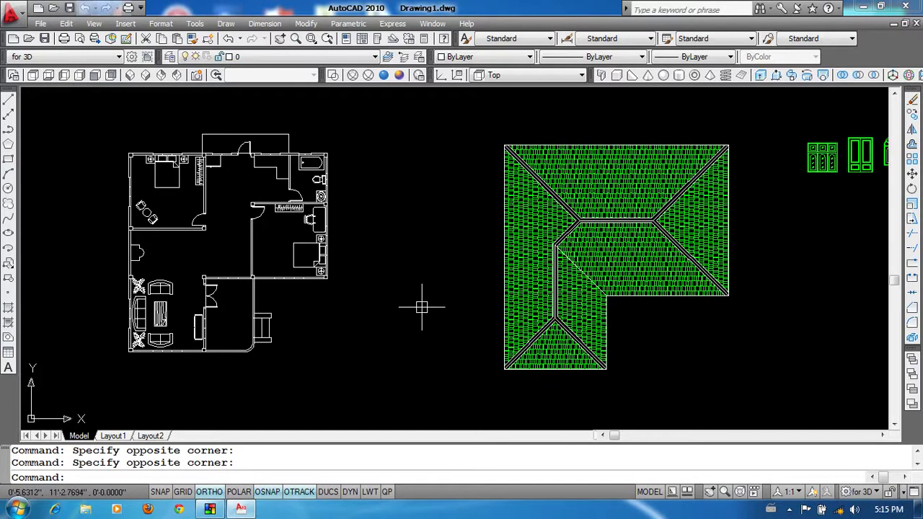
scroll(421, 308, "down", 3)
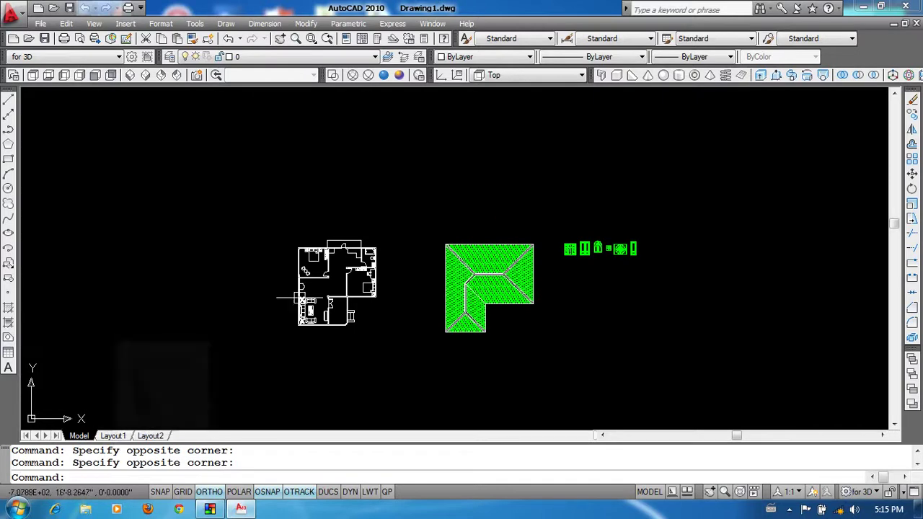
scroll(366, 308, "up", 3)
middle_click_drag(365, 308, 326, 295)
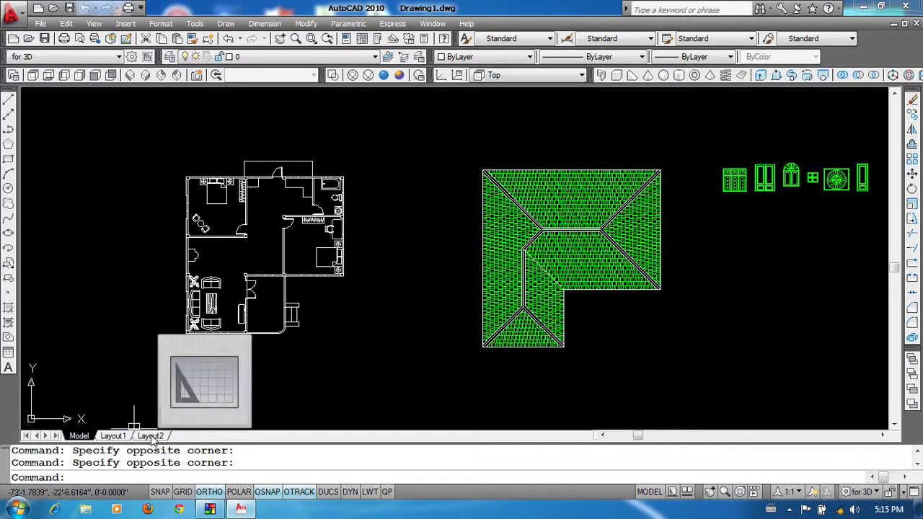
mouse_move(113, 436)
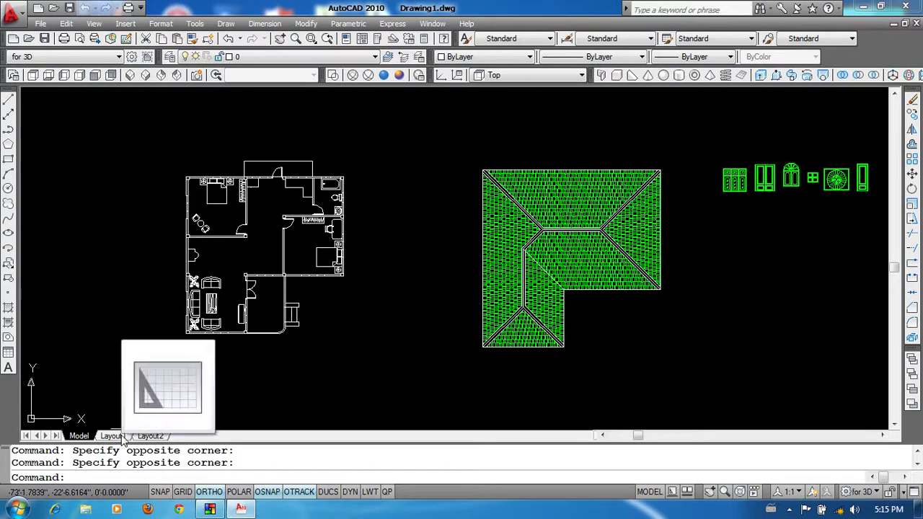
right_click(114, 437)
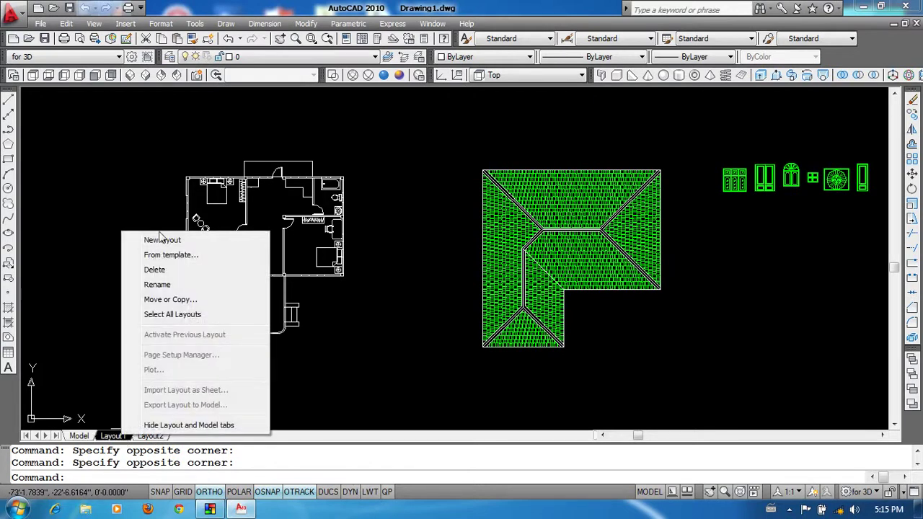
left_click(79, 248)
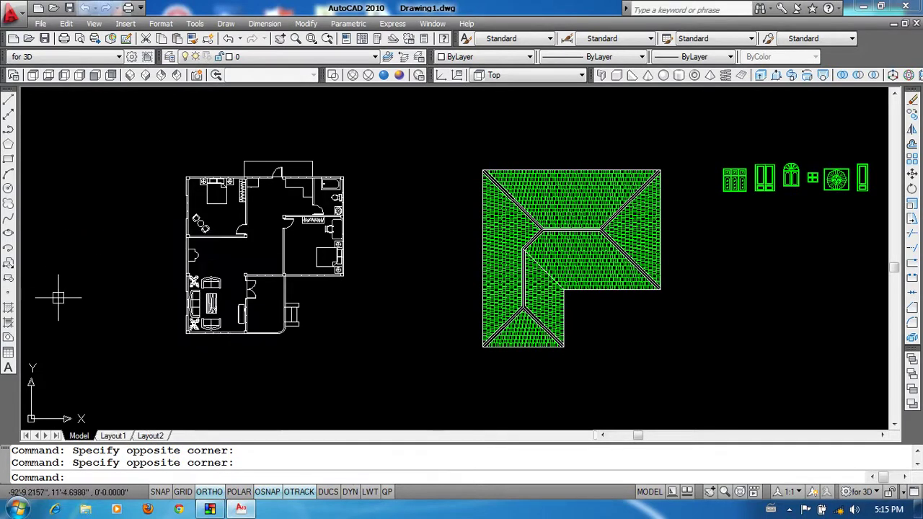
left_click(113, 436)
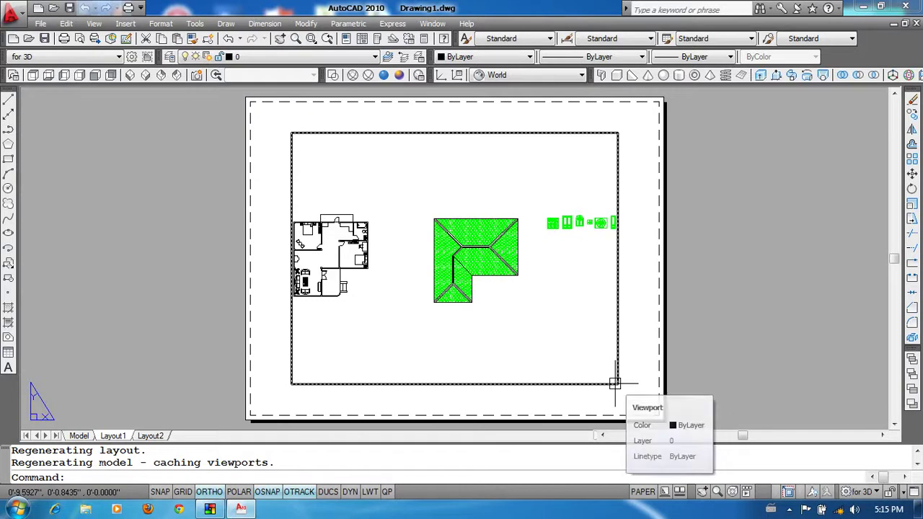
- Select the default viewport on Layout1 and delete it, leaving blank paper
left_click(567, 319)
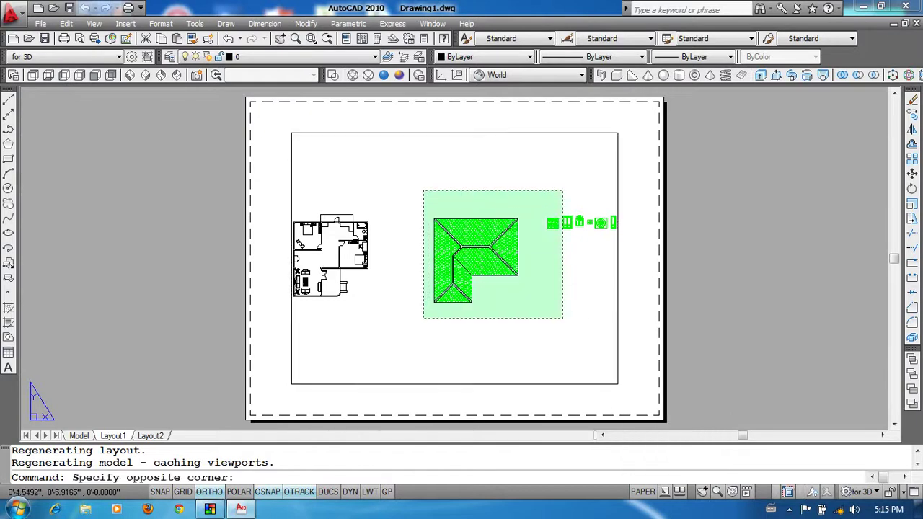
left_click(422, 189)
left_click(556, 322)
left_click(422, 196)
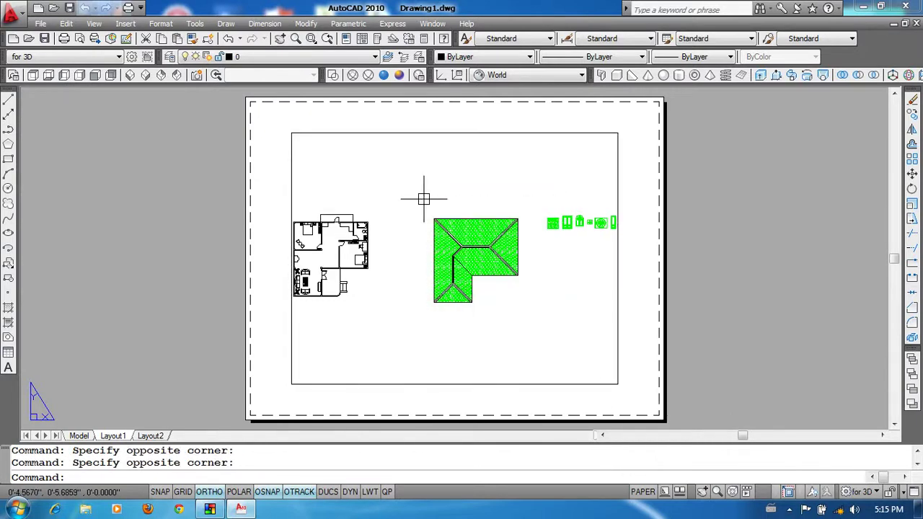
left_click(619, 382)
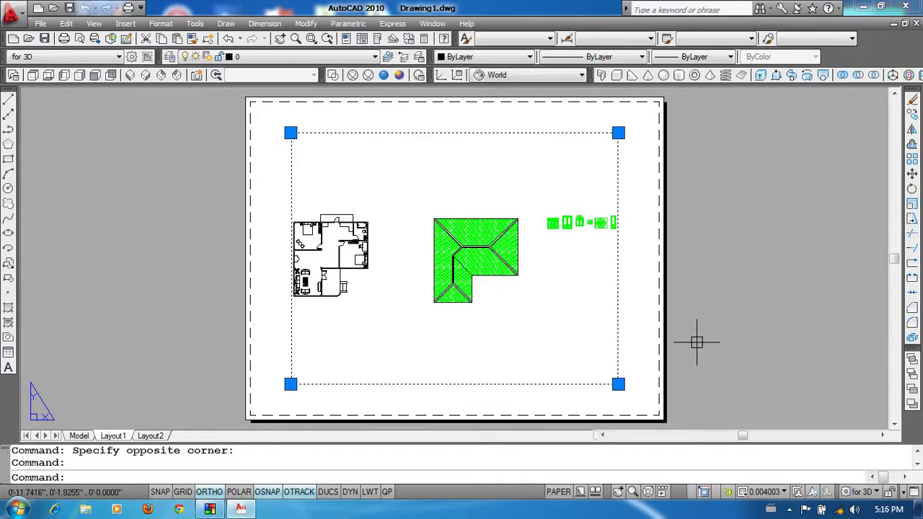
key("Delete")
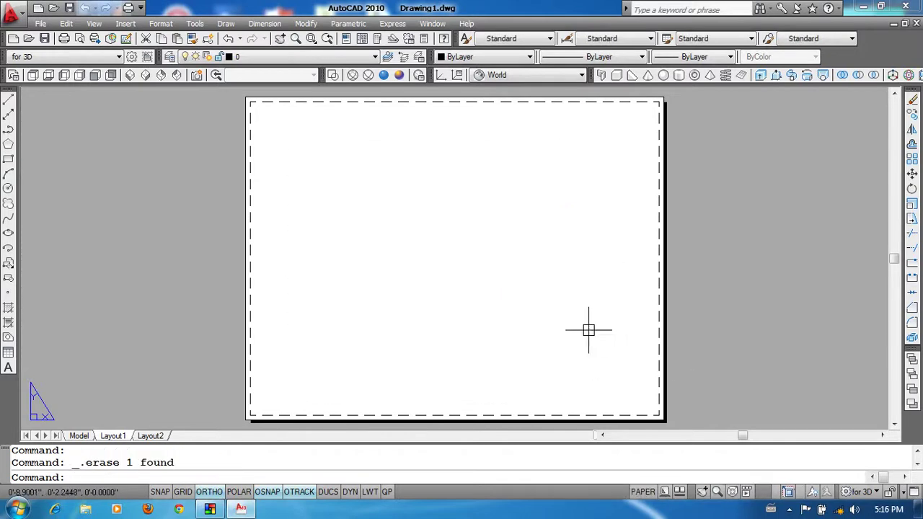
- Rename the Layout1 tab to 'Roof'
right_click(121, 442)
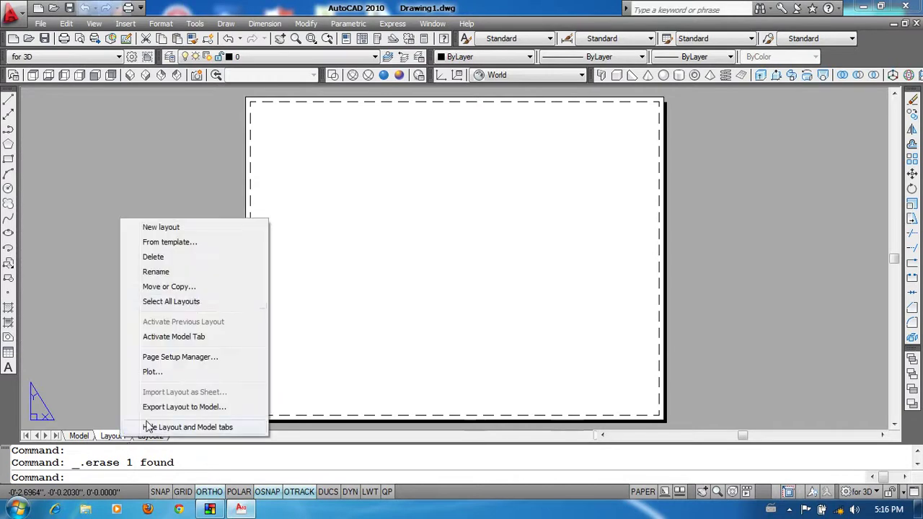
left_click(61, 332)
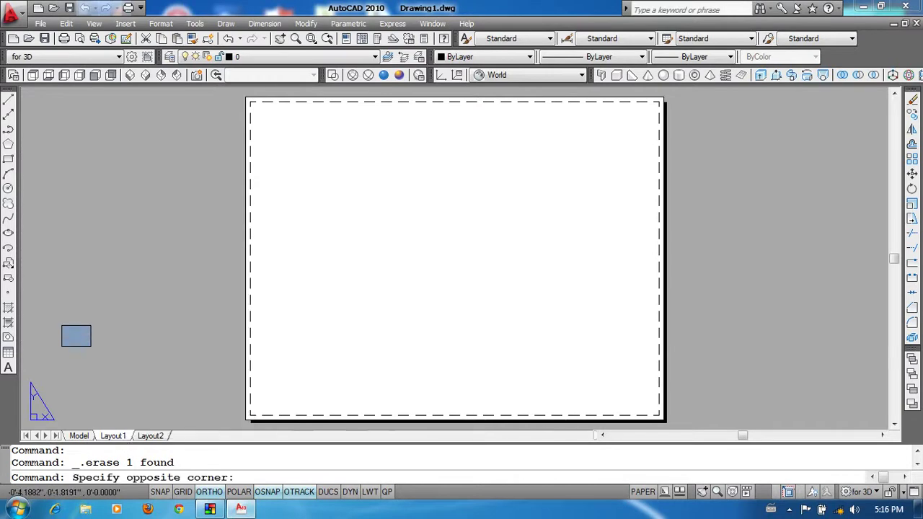
left_click(116, 371)
double_click(114, 438)
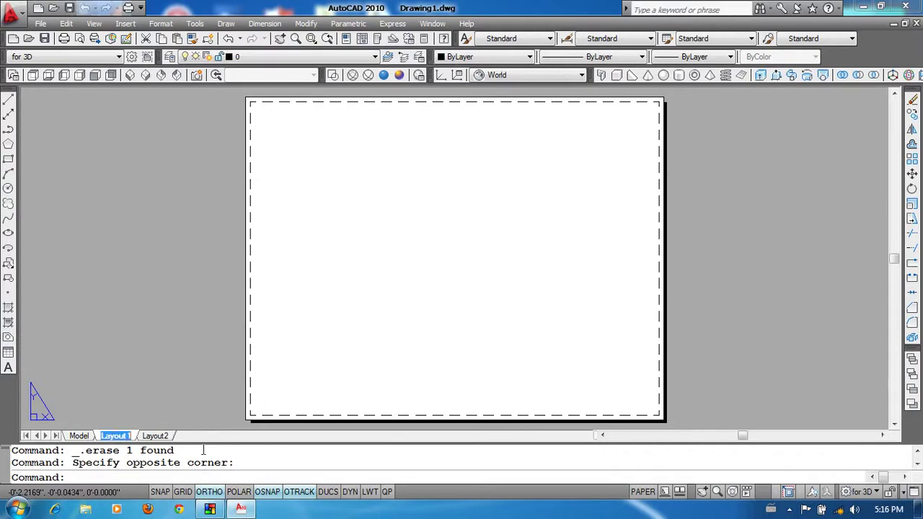
type("Roof")
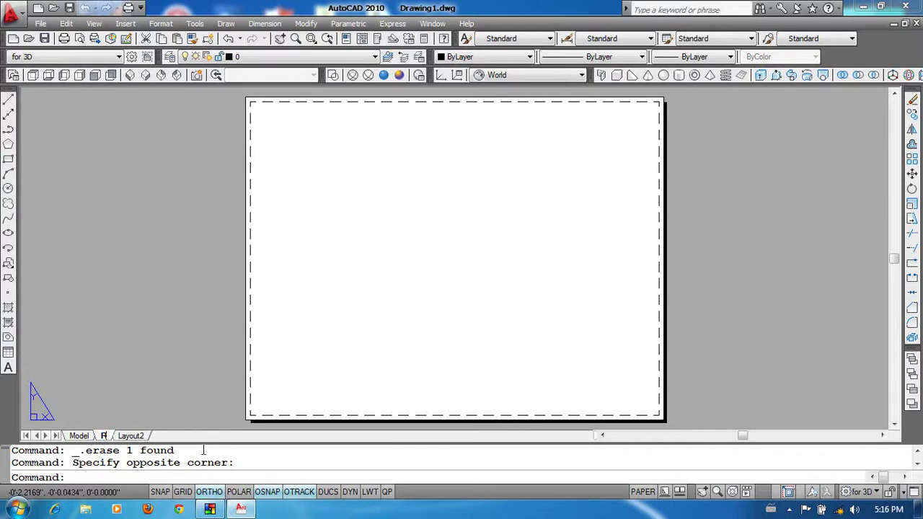
key("Return")
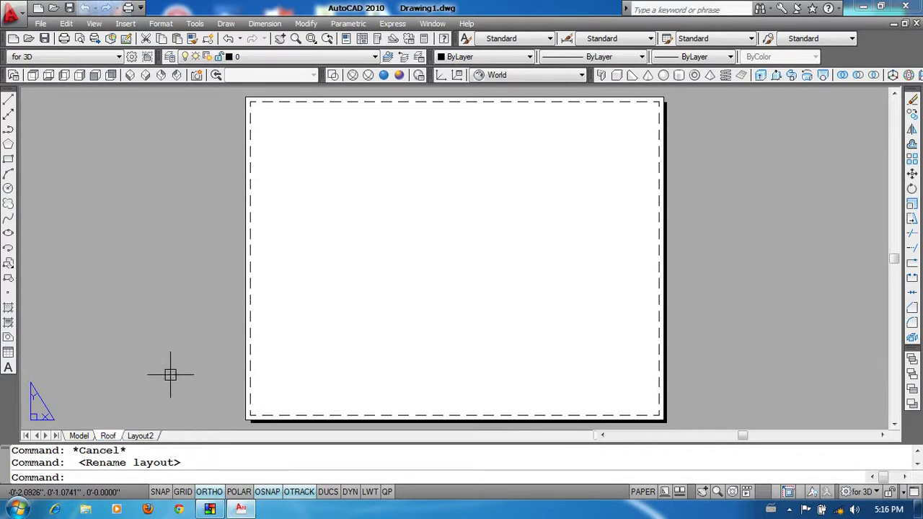
middle_click_drag(400, 312, 366, 313)
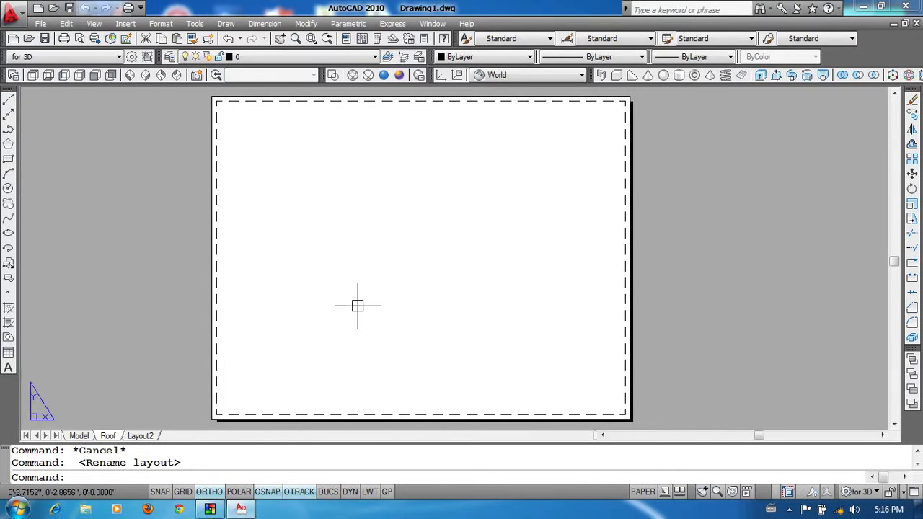
- Open the Page Setup Manager from the Roof tab and choose Modify for the Roof layout
right_click(110, 438)
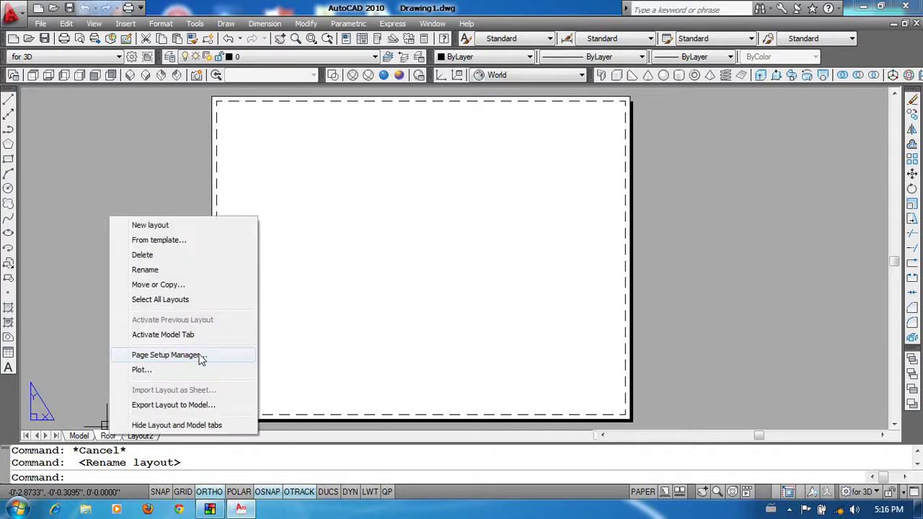
left_click(108, 328)
left_click(73, 108)
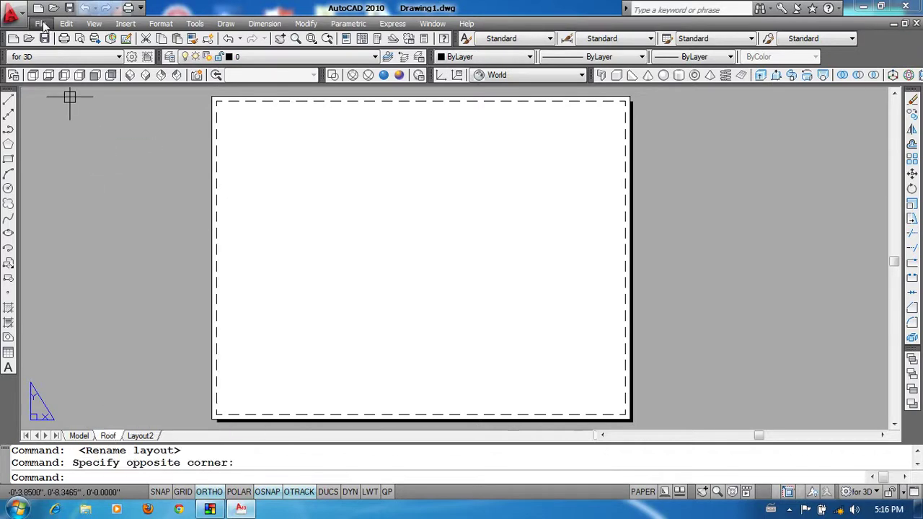
left_click(42, 23)
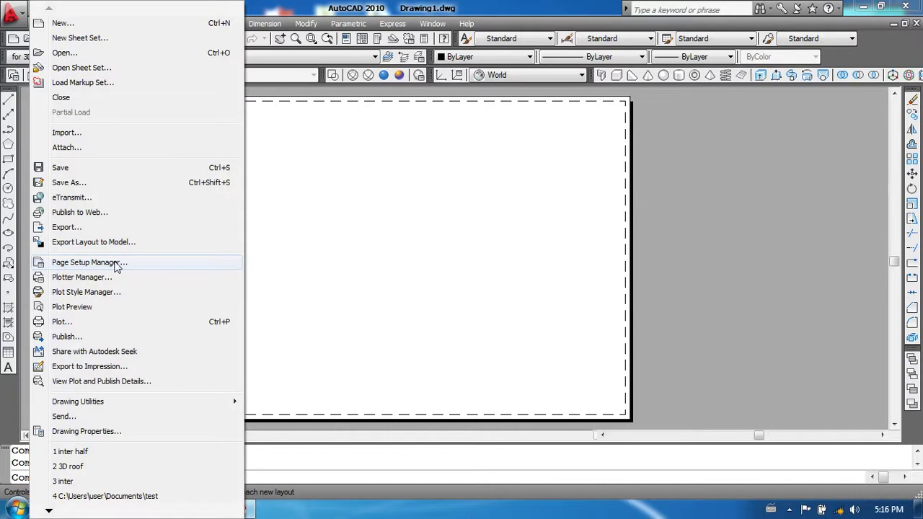
left_click(597, 303)
left_click(684, 315)
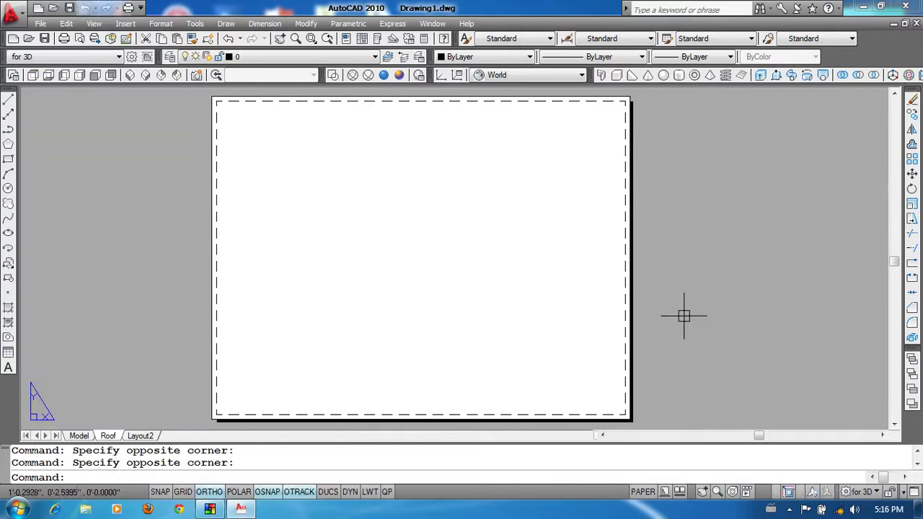
right_click(108, 437)
left_click(173, 358)
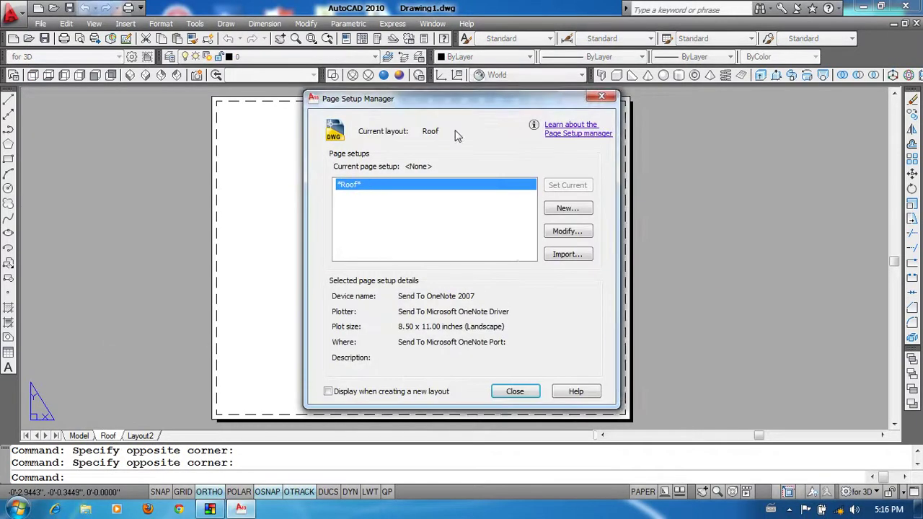
left_click_drag(484, 99, 437, 88)
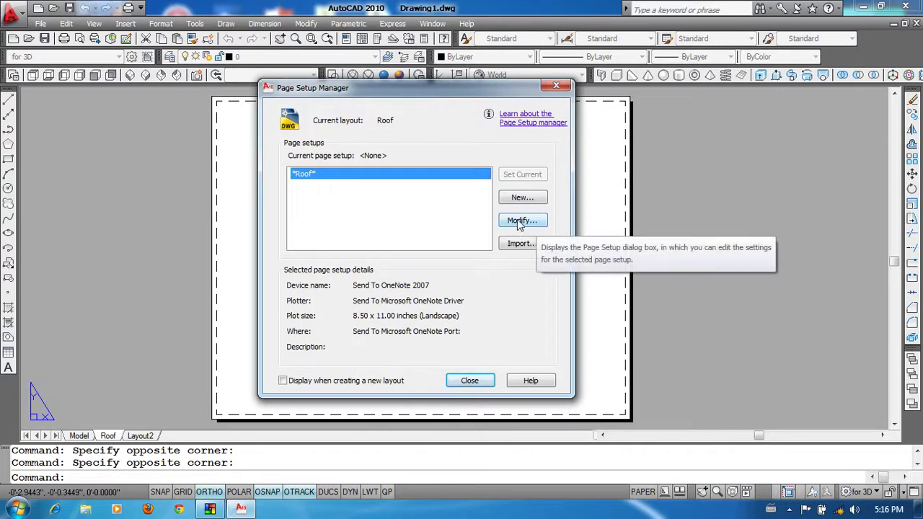
left_click(526, 222)
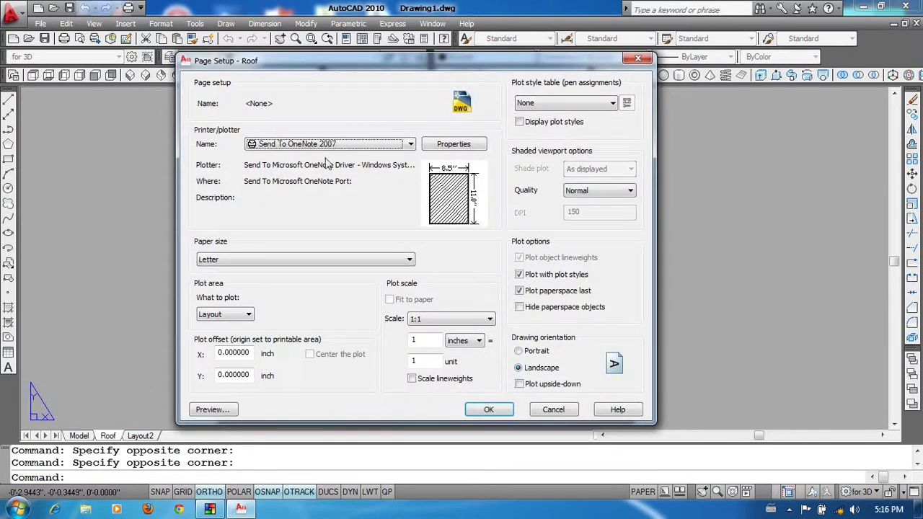
- Choose Microsoft XPS Document Writer as the plotter with A4 paper, plotting the Layout area
left_click(413, 145)
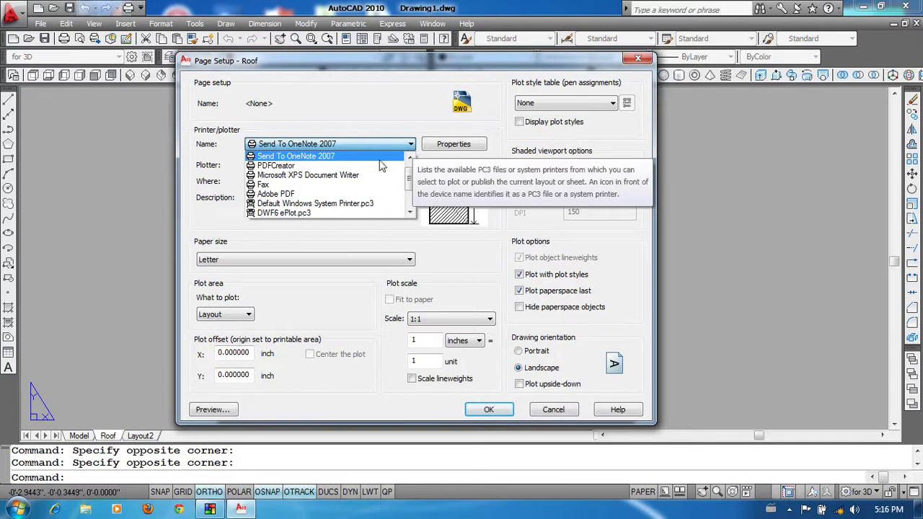
scroll(381, 166, "up", 1)
scroll(323, 216, "down", 4)
scroll(322, 216, "down", 1)
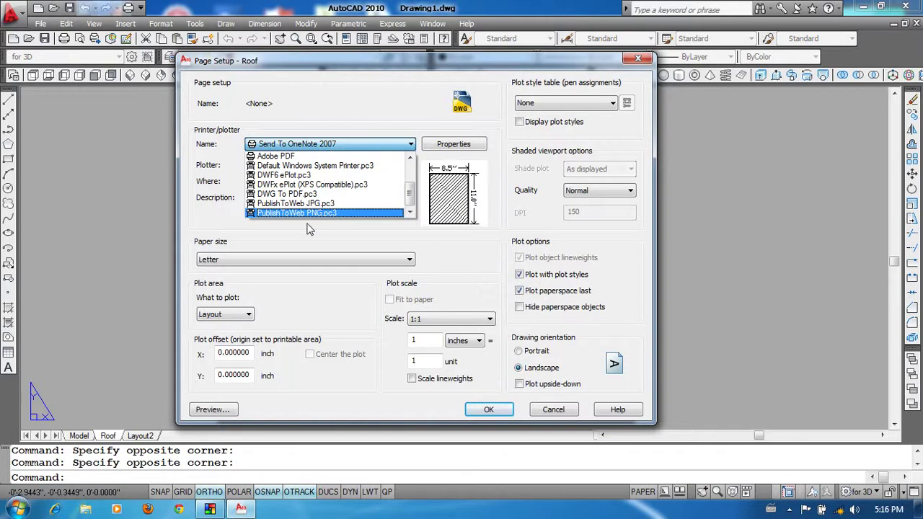
scroll(303, 217, "up", 3)
scroll(300, 213, "up", 2)
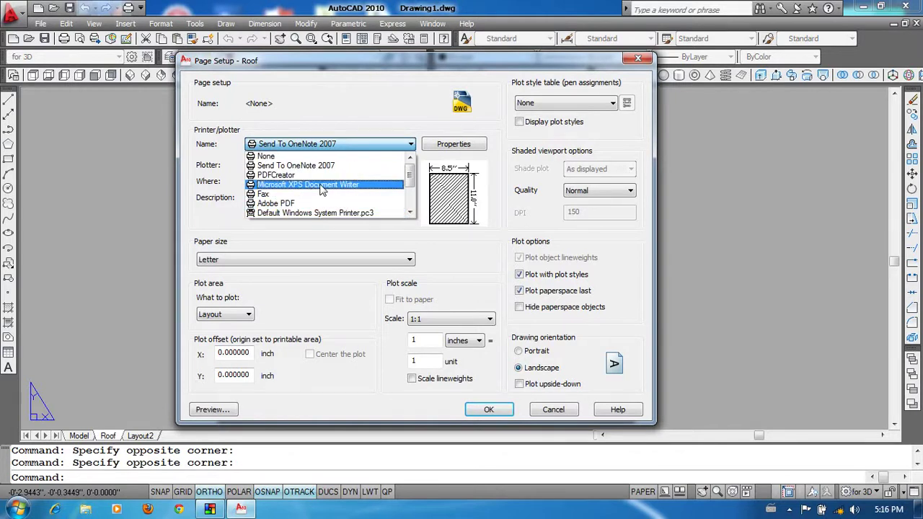
left_click(329, 185)
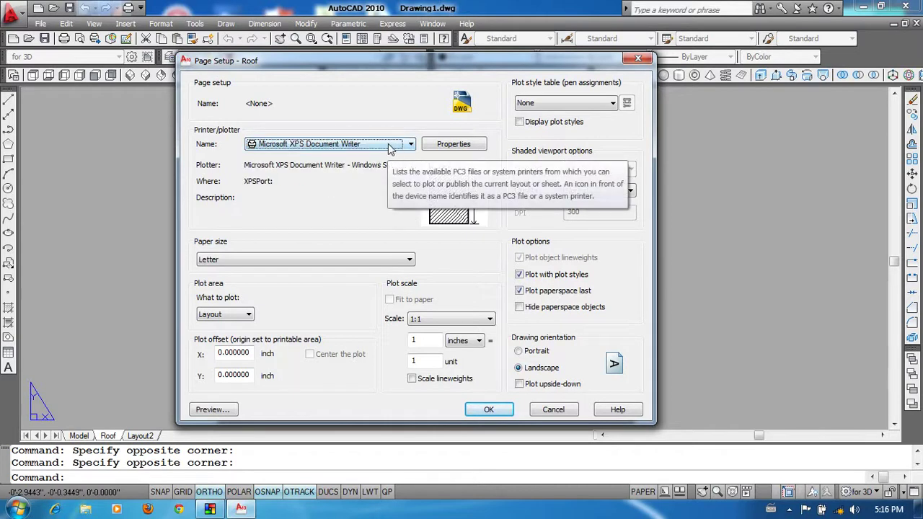
left_click(248, 260)
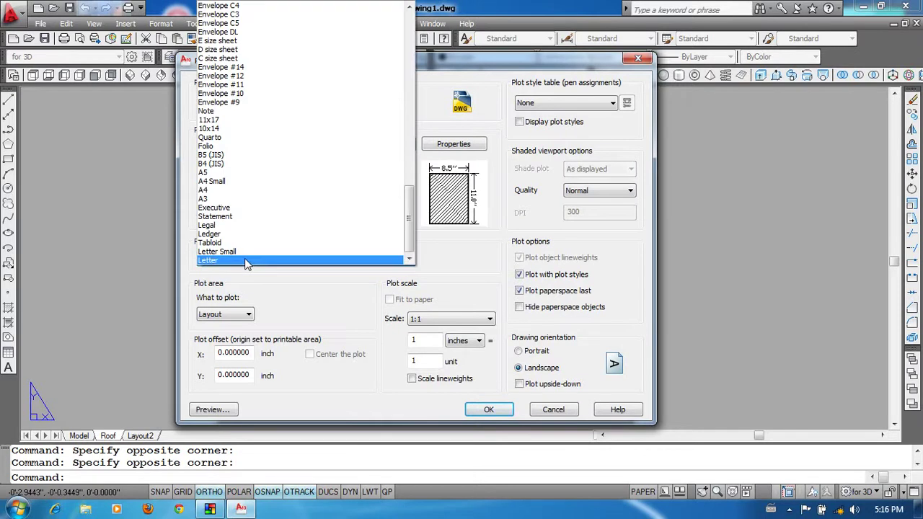
left_click(209, 190)
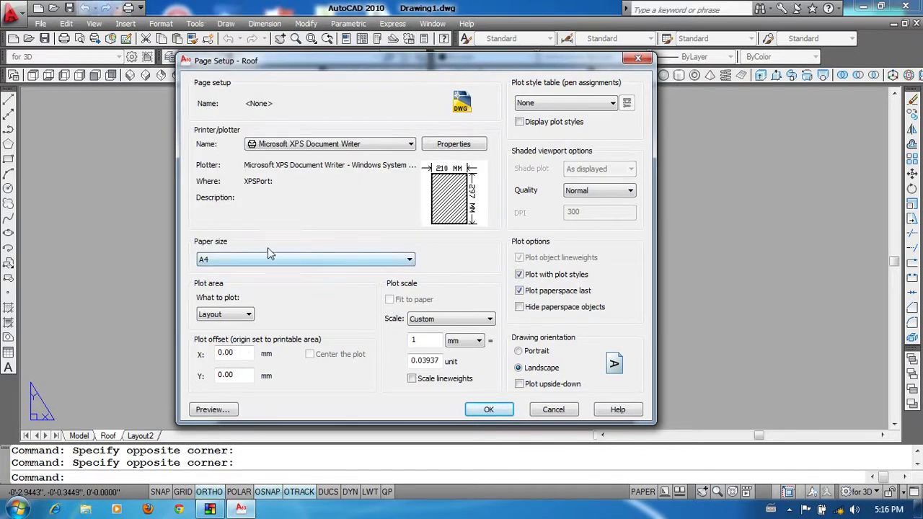
left_click(250, 318)
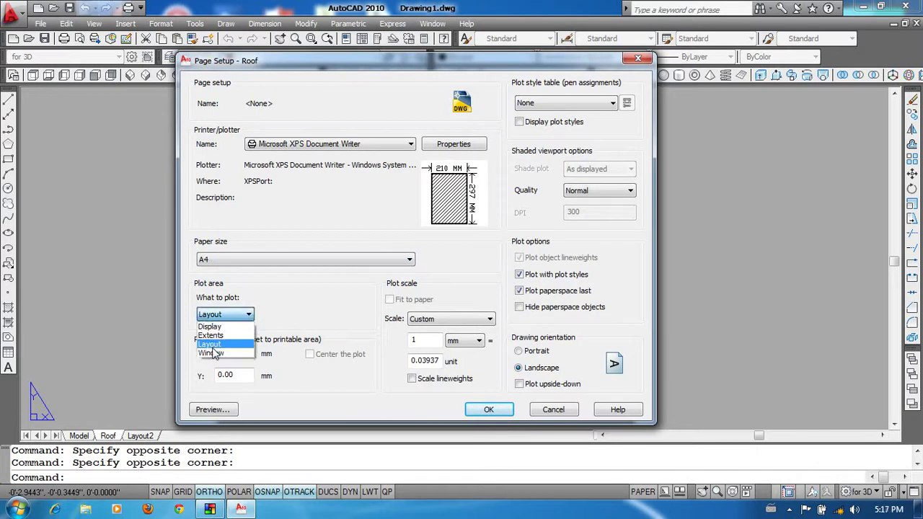
left_click(214, 349)
mouse_move(438, 58)
left_mouse_down()
mouse_move(644, 57)
mouse_move(457, 54)
left_mouse_up()
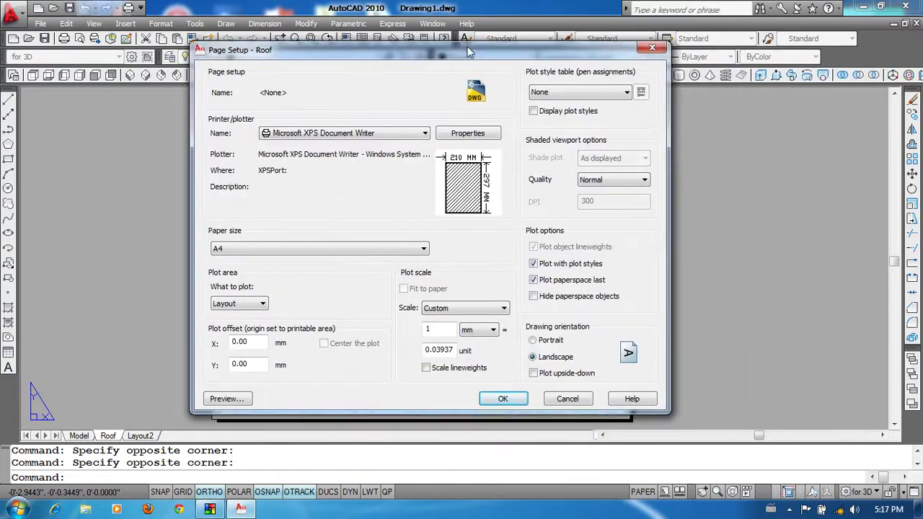
- Set scale units to inches, monochrome.ctb, Maximum quality and landscape, then accept the page setup
left_click(488, 333)
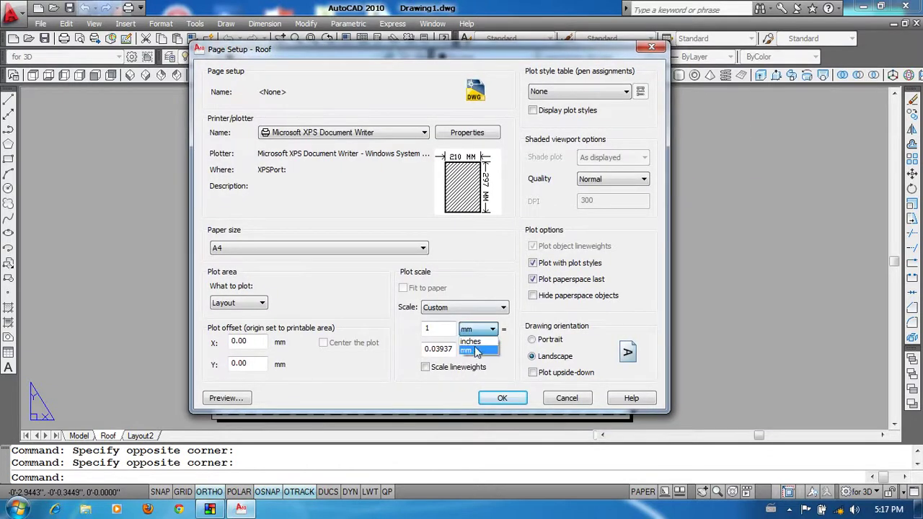
left_click(486, 341)
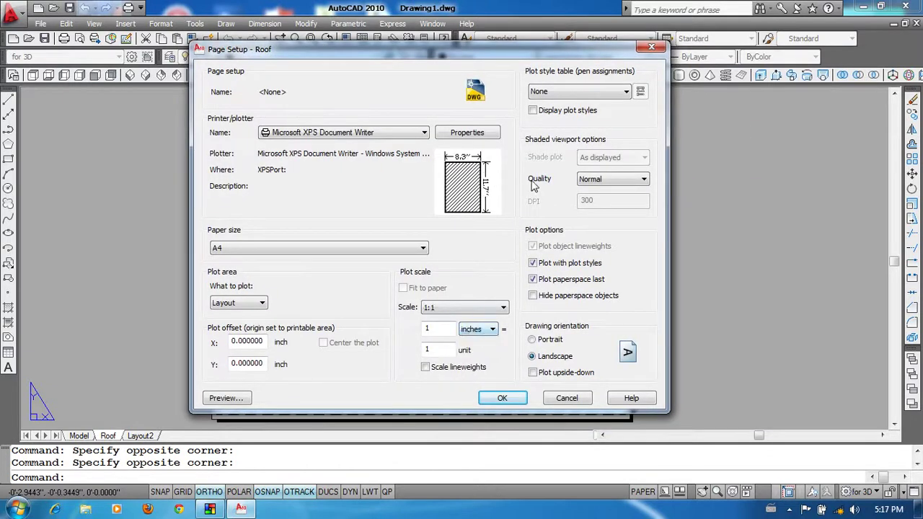
left_click(610, 96)
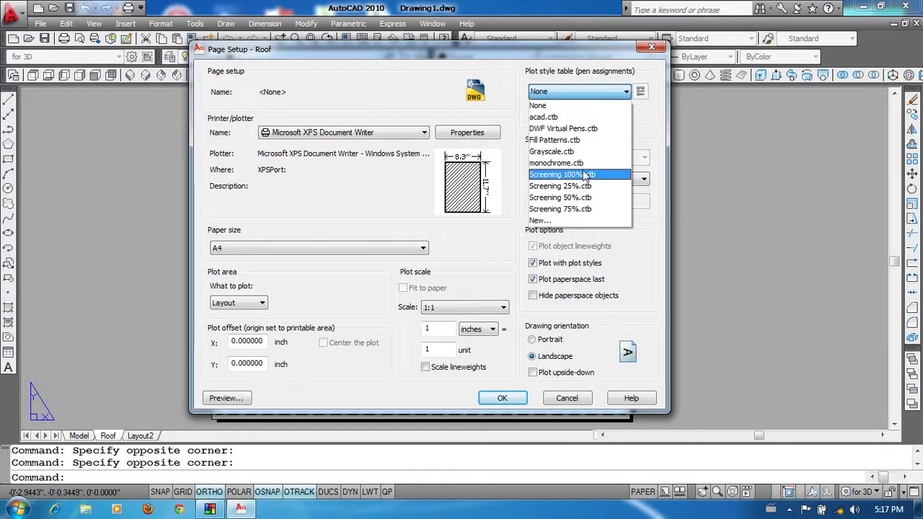
left_click(577, 163)
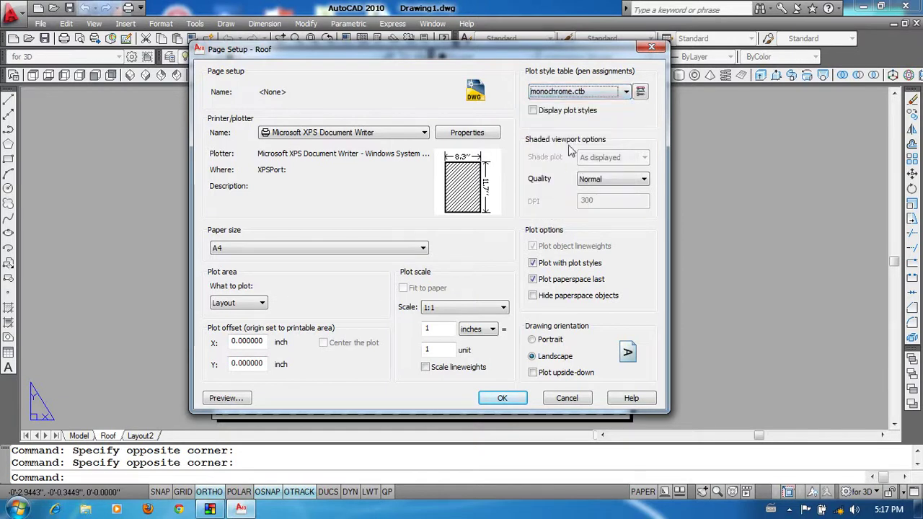
left_click(631, 178)
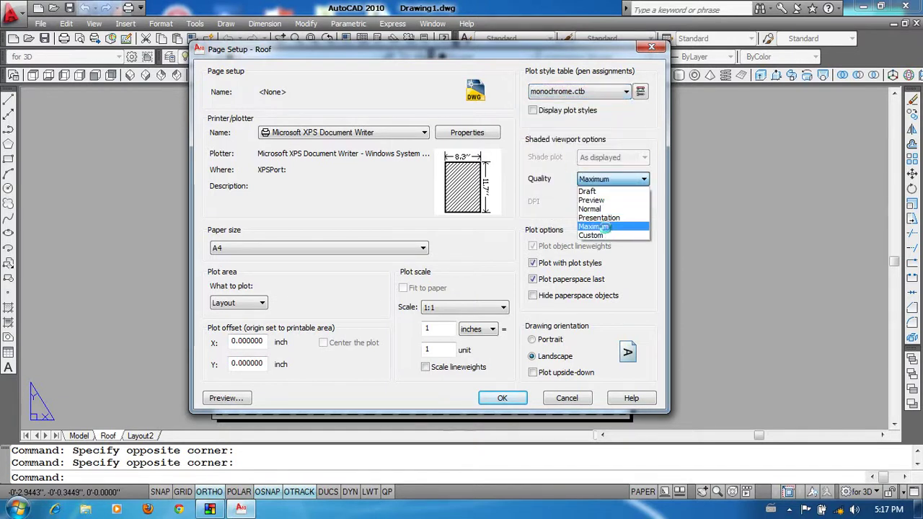
left_click(608, 233)
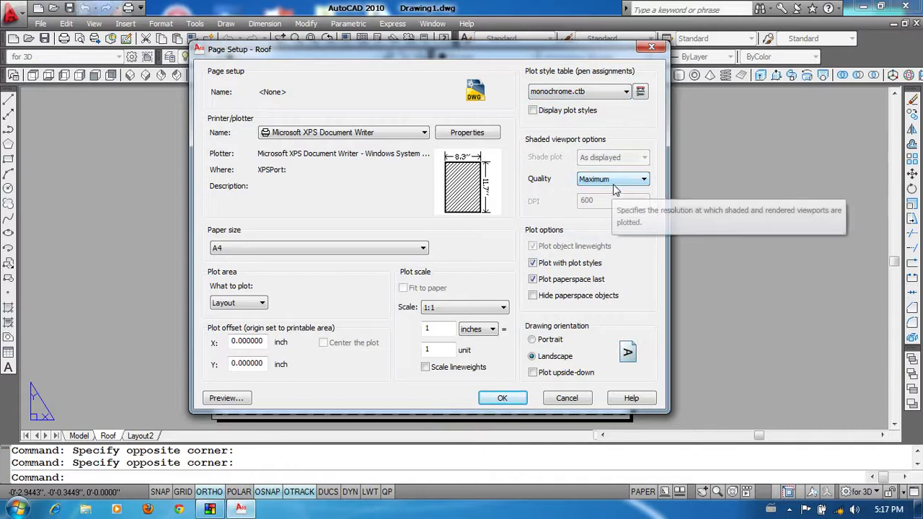
left_click(533, 339)
left_click(533, 355)
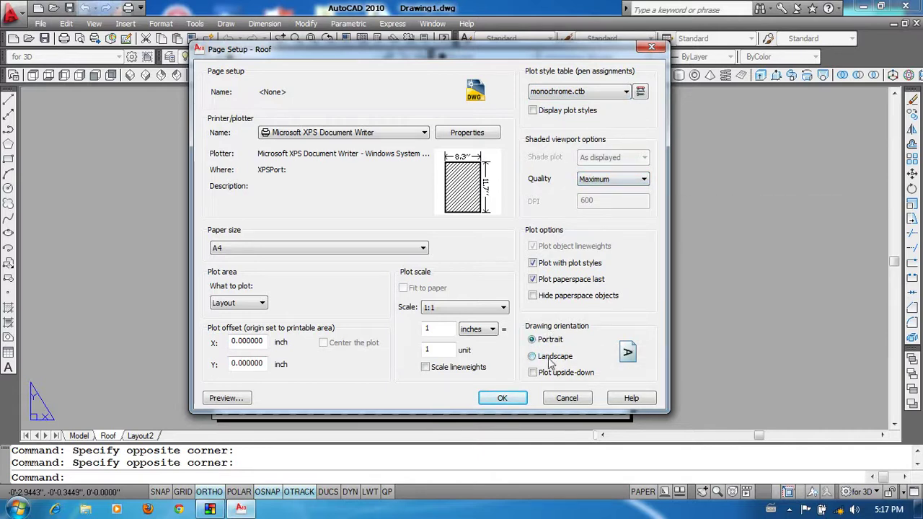
left_click_drag(544, 45, 578, 43)
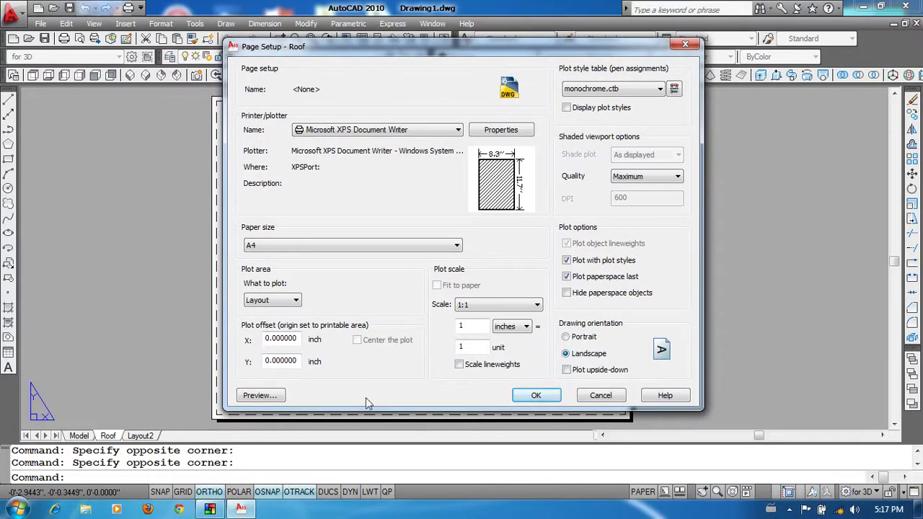
left_click(547, 401)
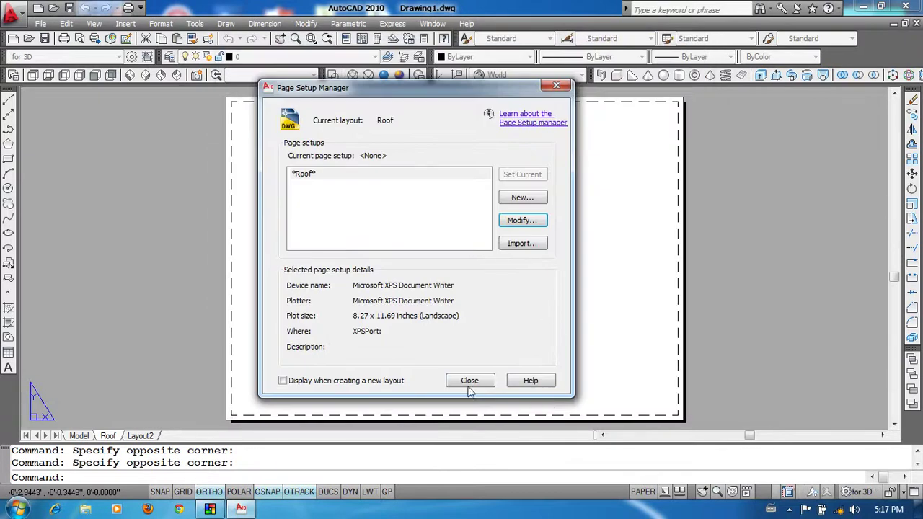
left_click(470, 381)
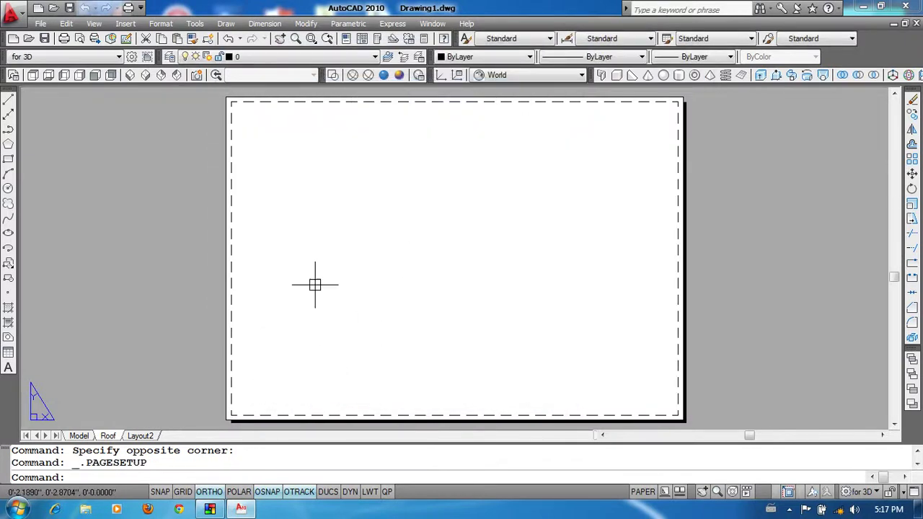
type("mv")
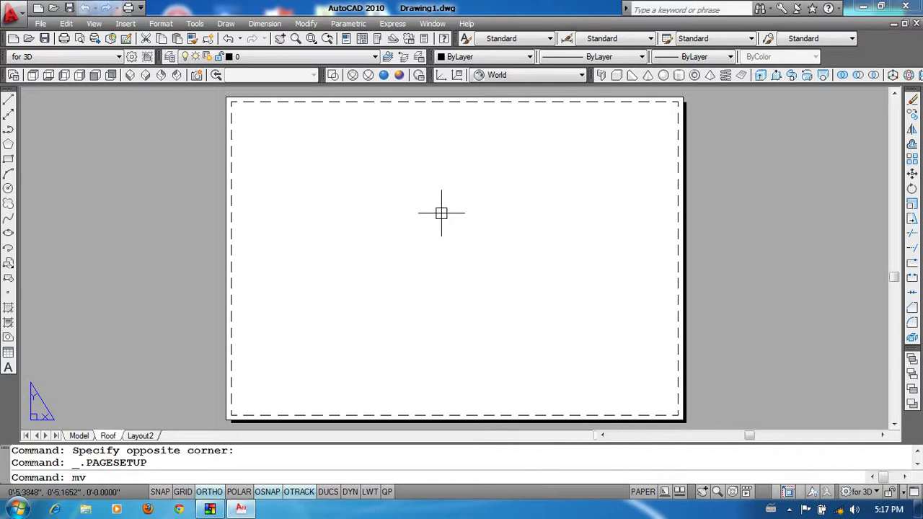
key("Return")
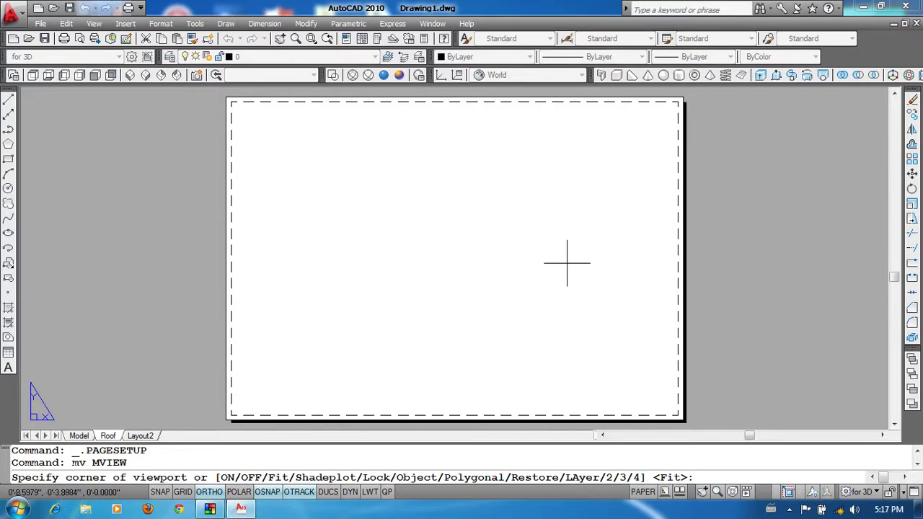
key("Return")
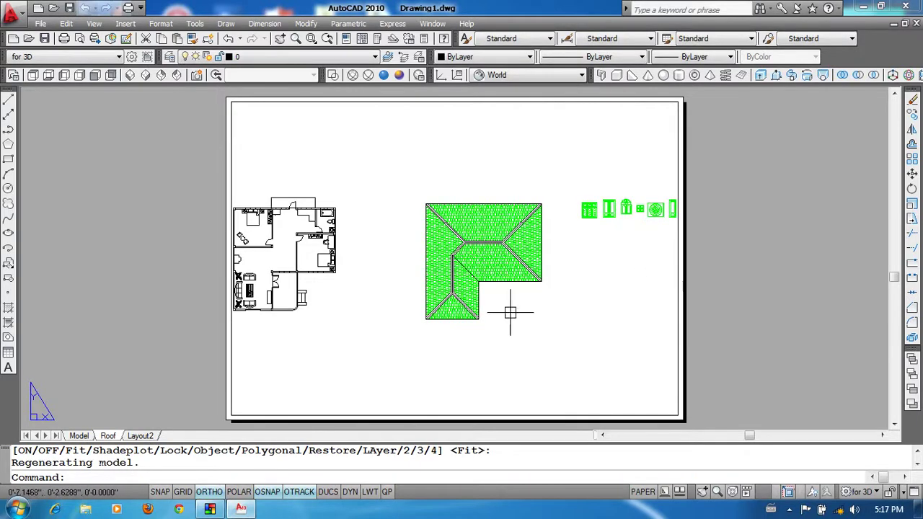
left_click(681, 249)
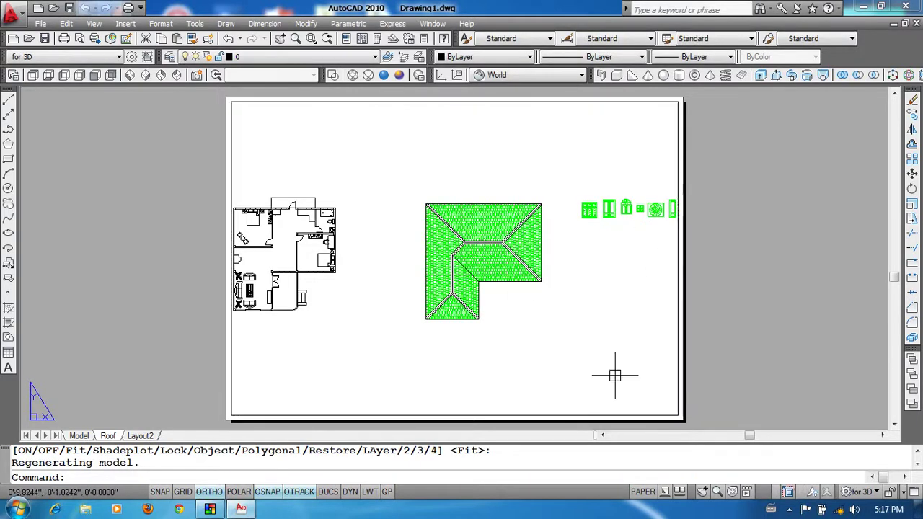
left_click(678, 291)
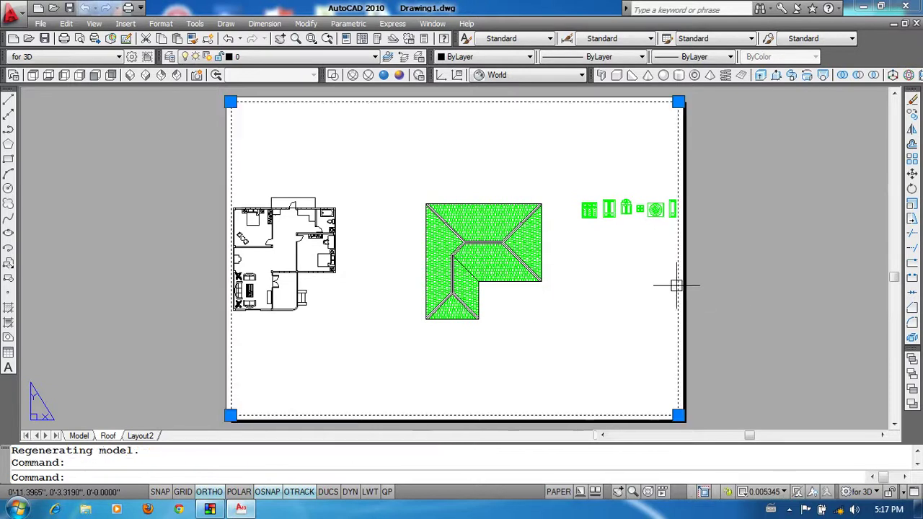
- Delete the full-sheet viewport, draw a small MVIEW viewport, then delete that one too
key("Delete")
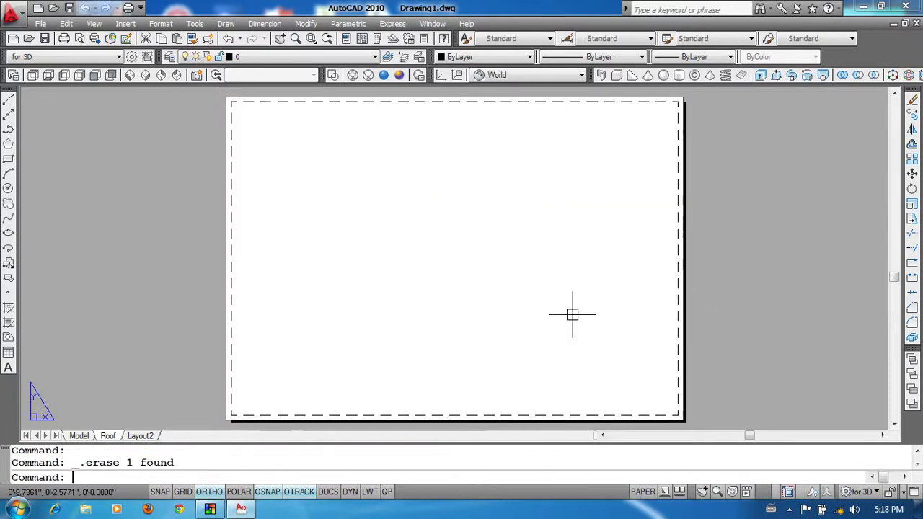
type("mv")
key("Return")
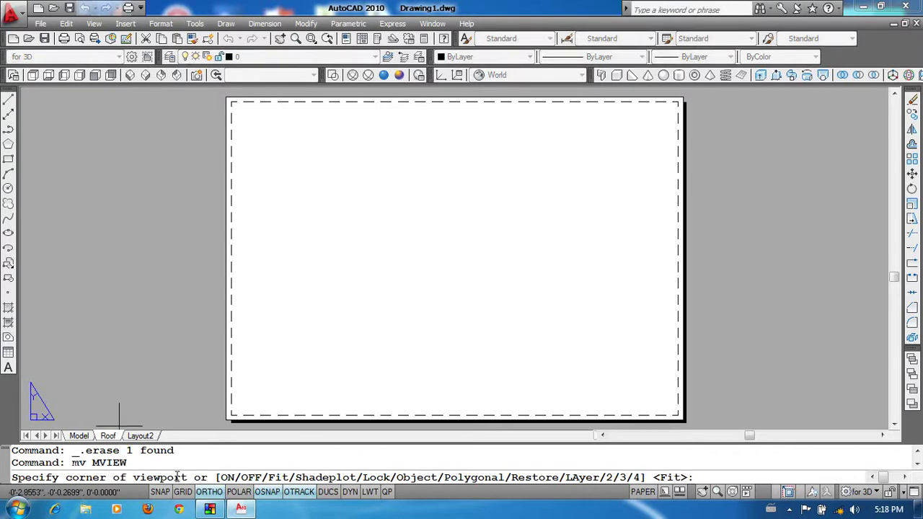
left_click(258, 123)
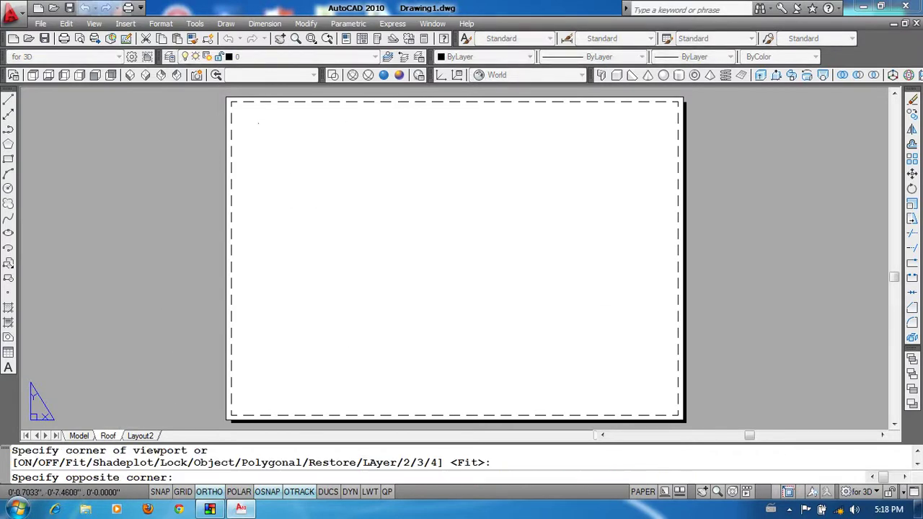
left_click(403, 255)
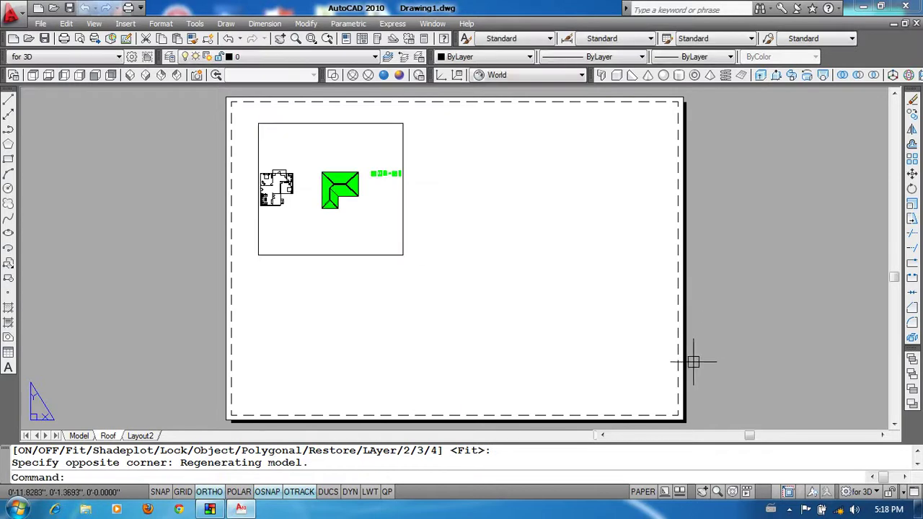
left_click(403, 250)
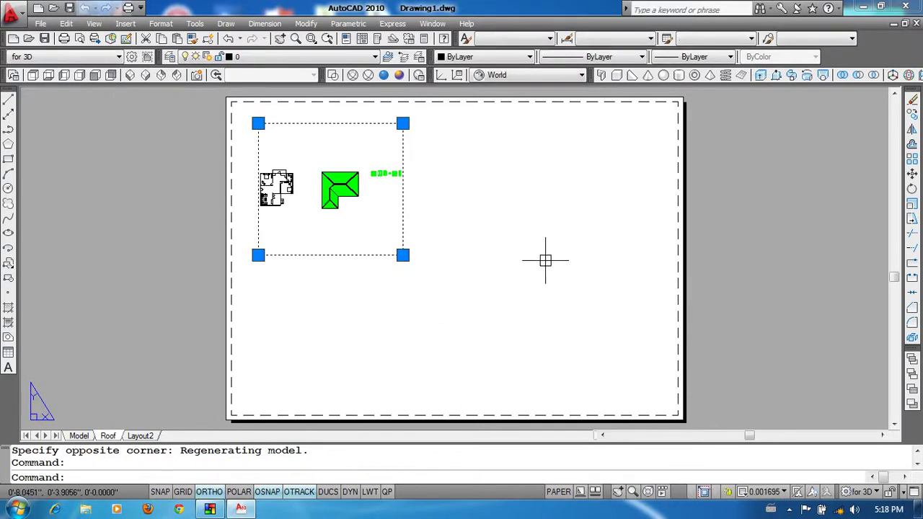
key("Delete")
- Run MVIEW again to create 2 viewports arranged vertically side by side
type("m")
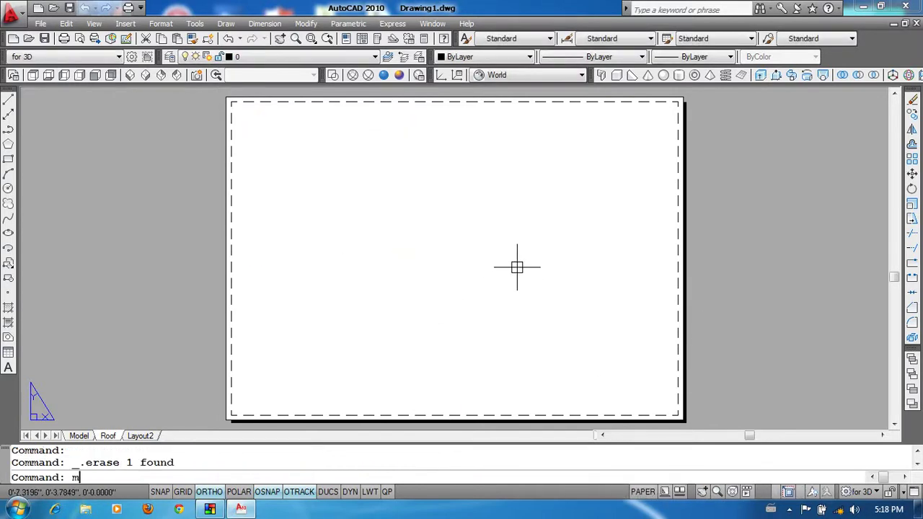
type("v")
key("Return")
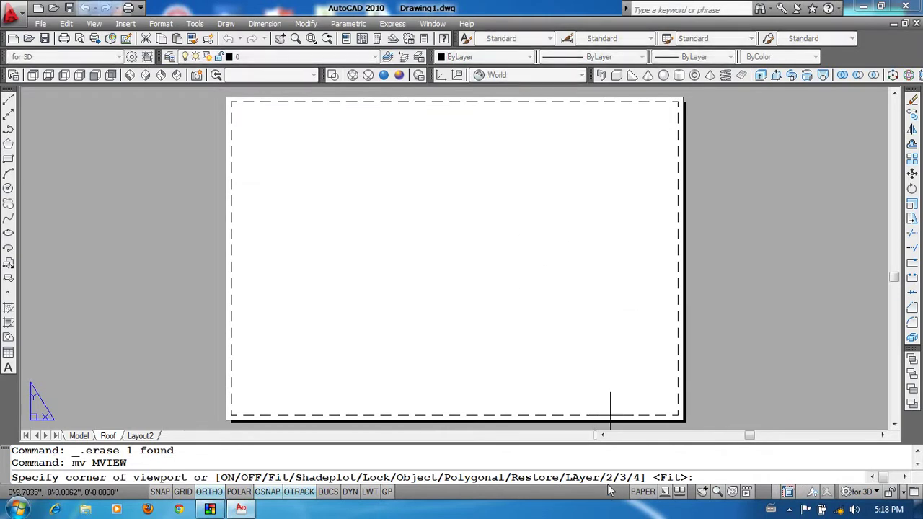
type(" 2")
key("Return")
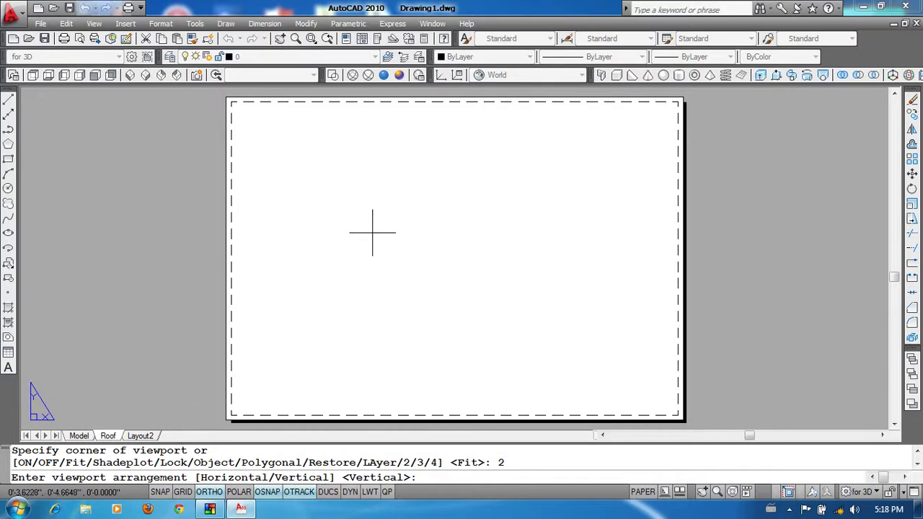
type("v")
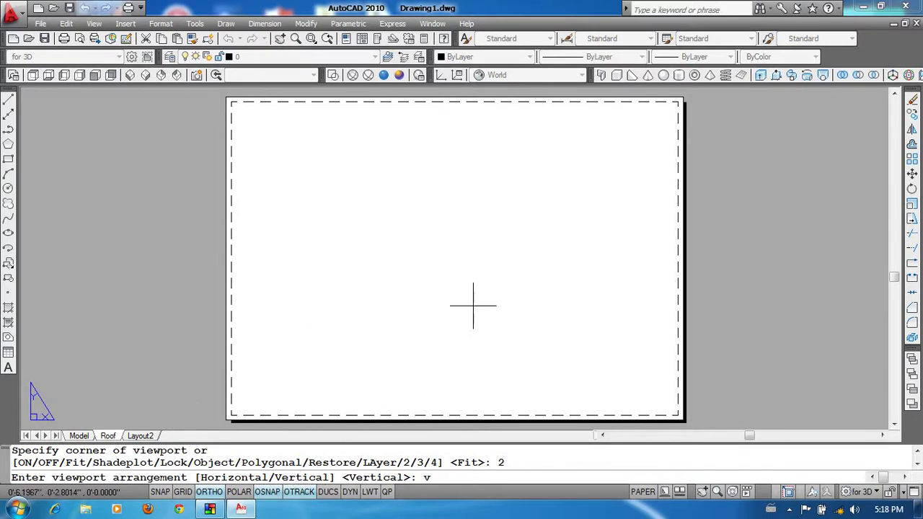
key("Return")
key("Return")
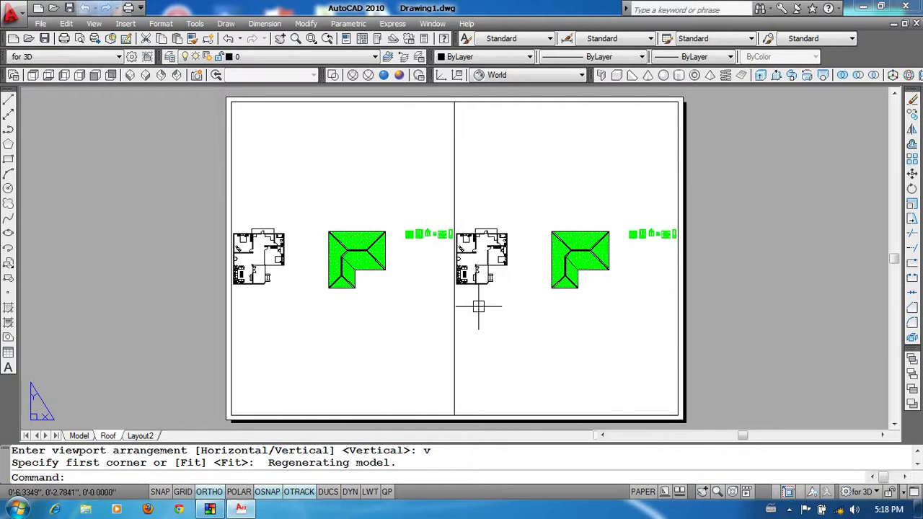
- Zoom and pan inside the left and right viewports to frame the plan and door/window symbols
left_click(337, 181)
double_click(329, 217)
scroll(353, 231, "up", 5)
scroll(377, 247, "up", 2)
scroll(375, 256, "down", 3)
left_click(541, 173)
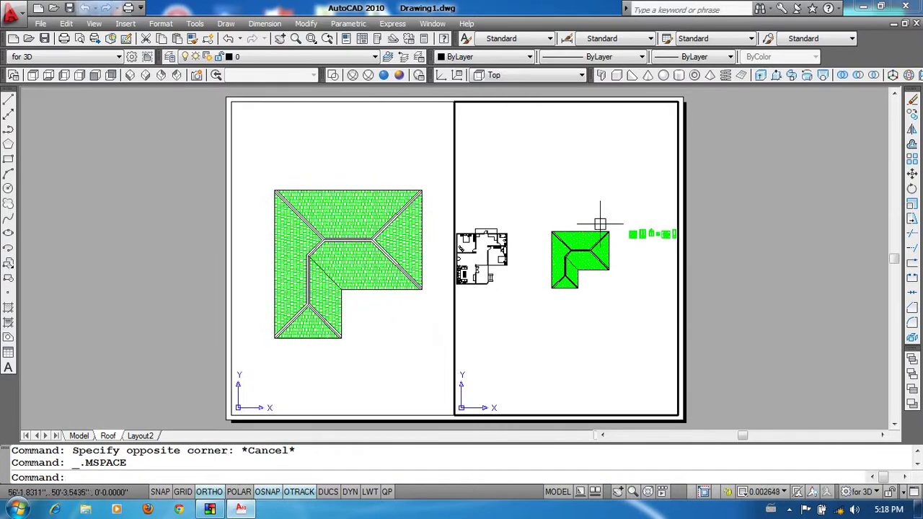
scroll(636, 245, "up", 5)
mouse_move(636, 245)
middle_mouse_down()
mouse_move(494, 278)
mouse_move(508, 284)
middle_mouse_up()
scroll(531, 309, "up", 2)
scroll(498, 288, "up", 1)
scroll(503, 287, "up", 1)
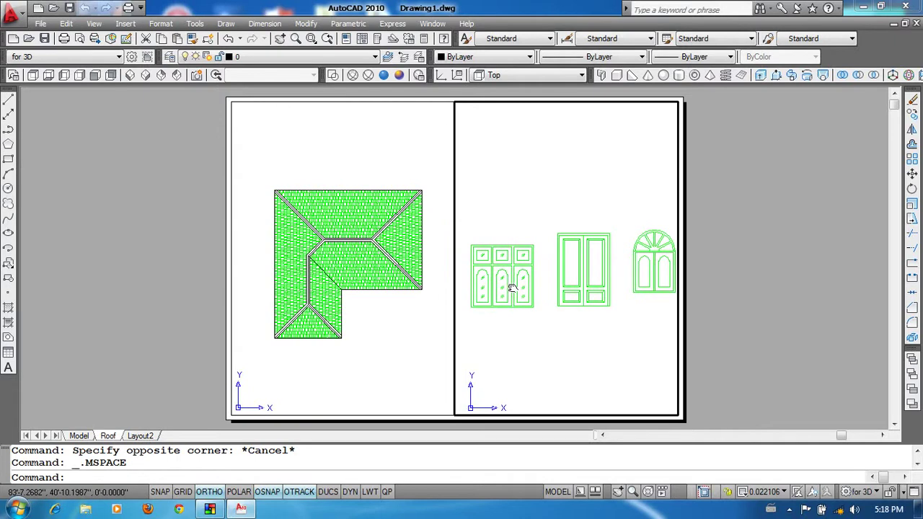
double_click(709, 246)
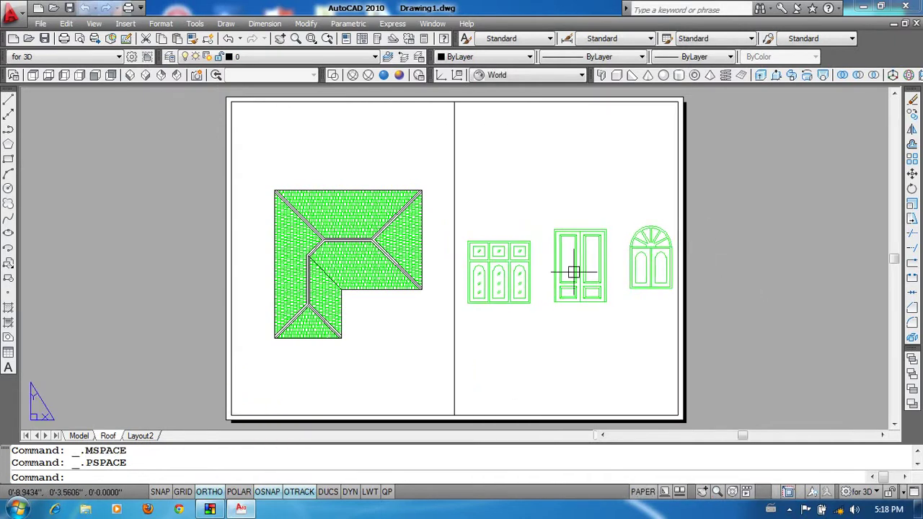
- Window-select both viewports and delete them, leaving the A4 sheet blank
left_click(478, 116)
left_click(435, 148)
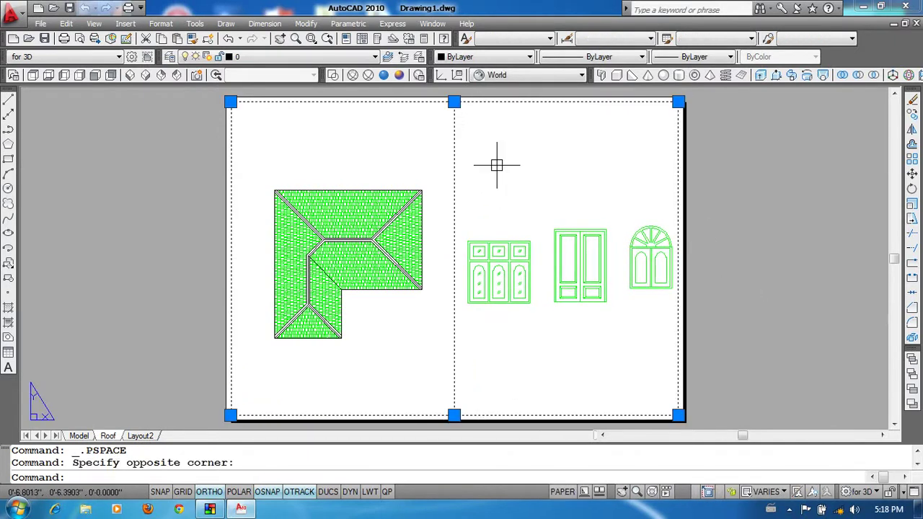
key("Delete")
type("m")
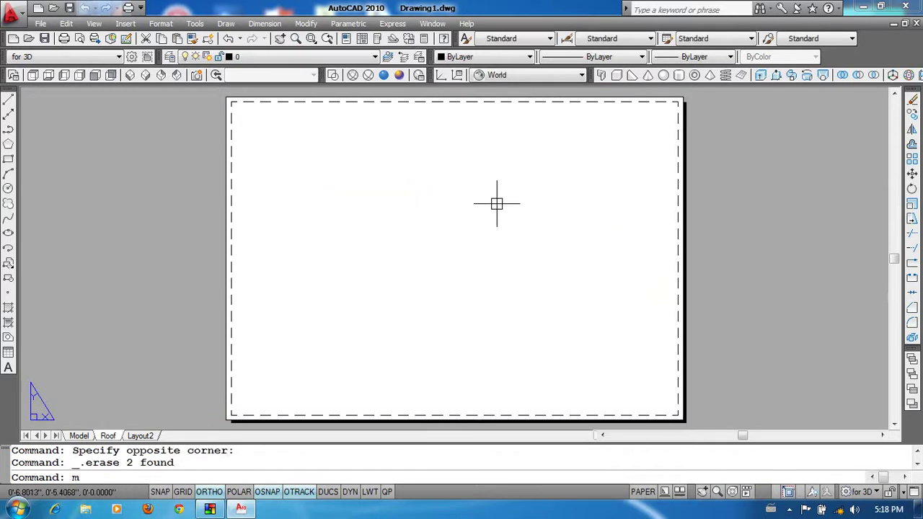
type("v")
key("Return")
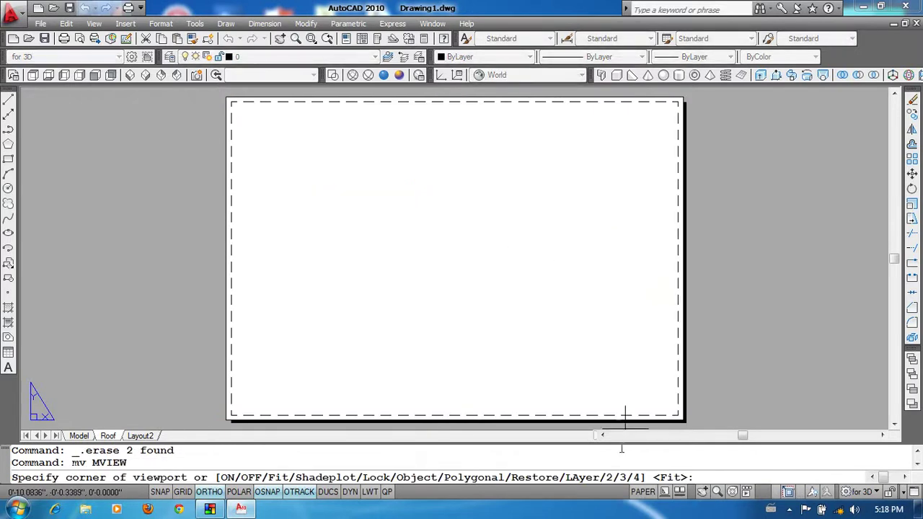
type("3")
key("Return")
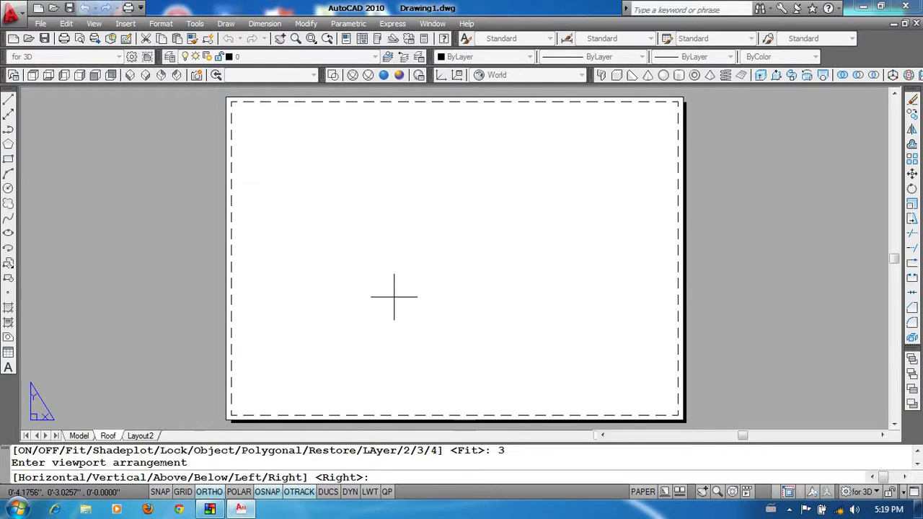
type("a")
key("Return")
key("Return")
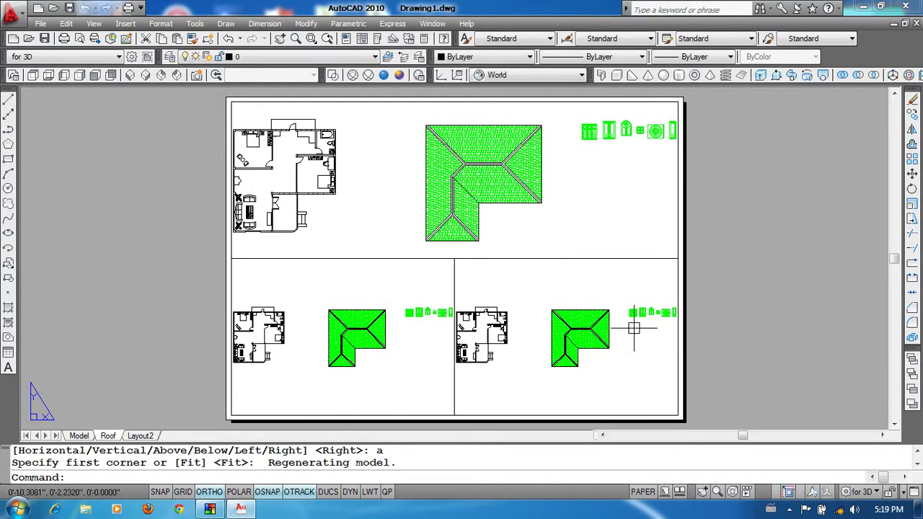
left_click(493, 241)
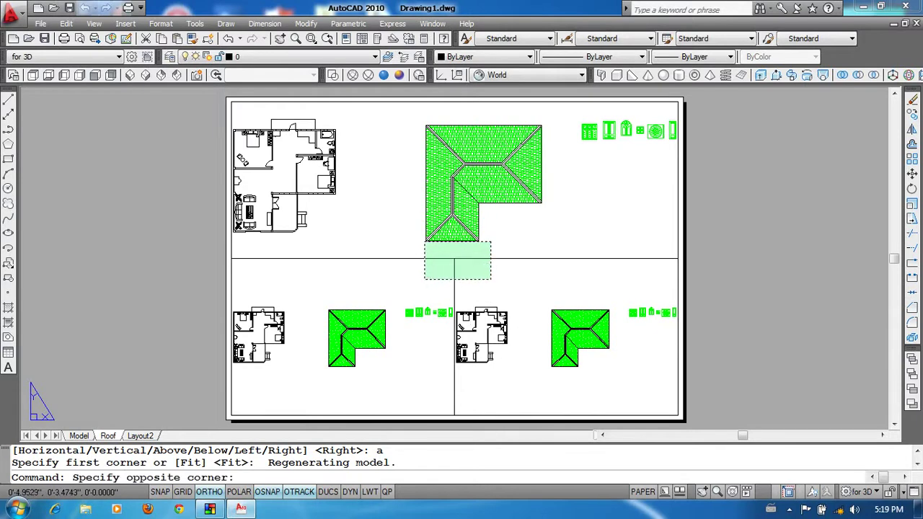
left_click(424, 281)
type("e")
key("Return")
type("mv")
key("Return")
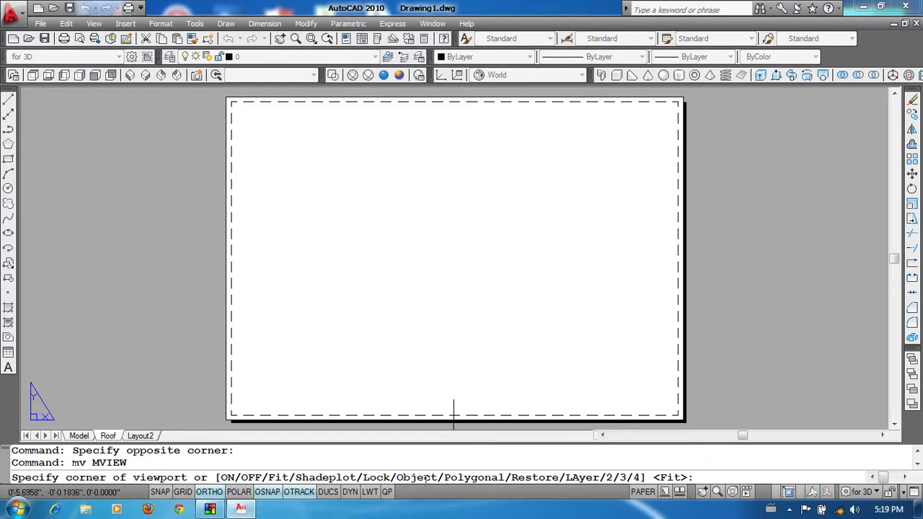
- Cancel the pending viewport creation on the Roof sheet
key("Escape")
left_click(381, 253)
left_click(389, 250)
left_click(435, 219)
left_click(397, 256)
type("revcloud")
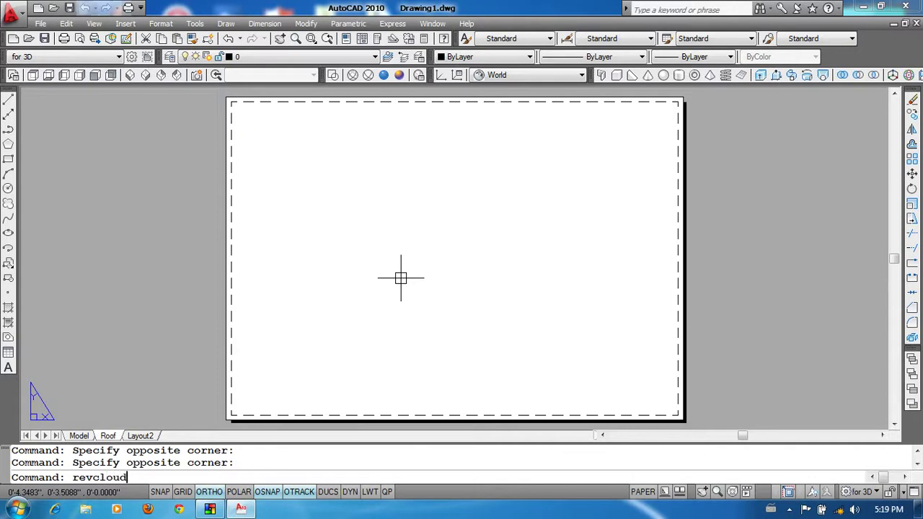
- Start a revision cloud, pick its minimum and maximum arc lengths, and trace it in the upper-left
key("Return")
type("a")
key("Return")
left_click(325, 295)
left_click(320, 270)
left_click(324, 285)
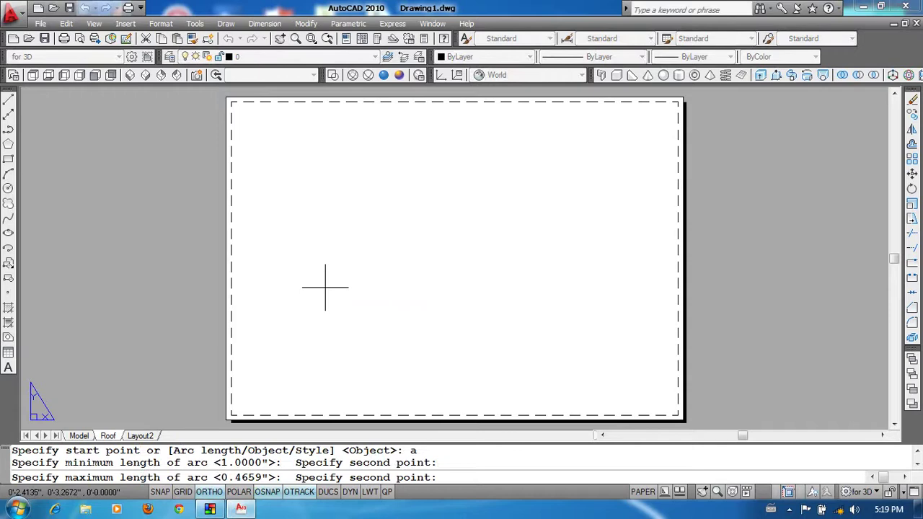
left_click(323, 246)
left_click(274, 216)
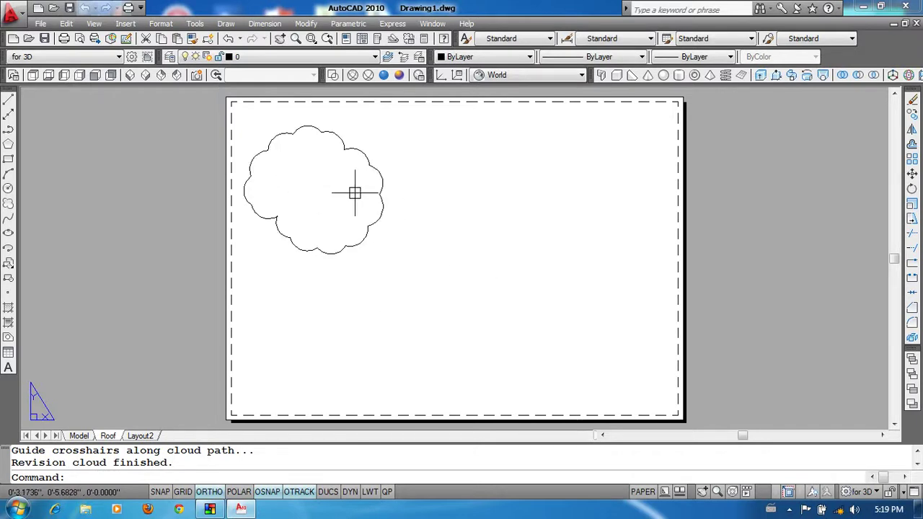
type("mv")
key("Return")
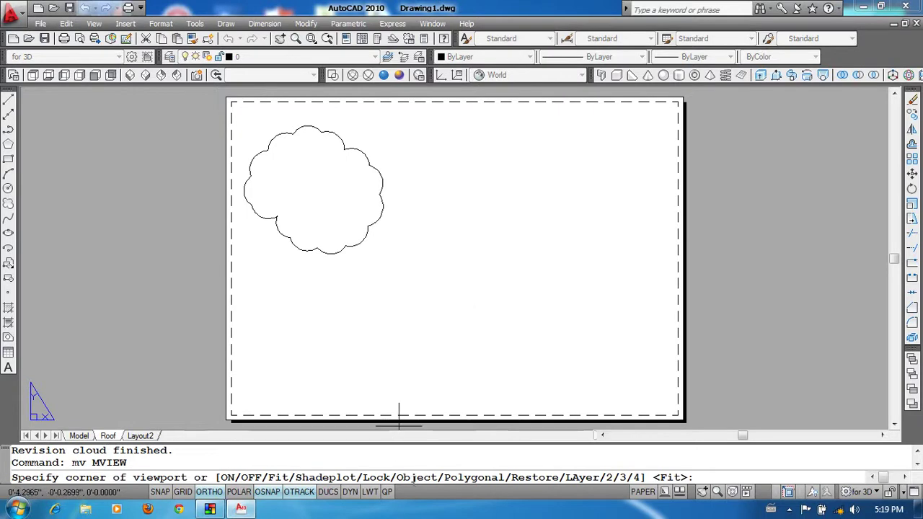
- Convert the revision cloud into a viewport and zoom inside it to show a door symbol
type("o")
key("Return")
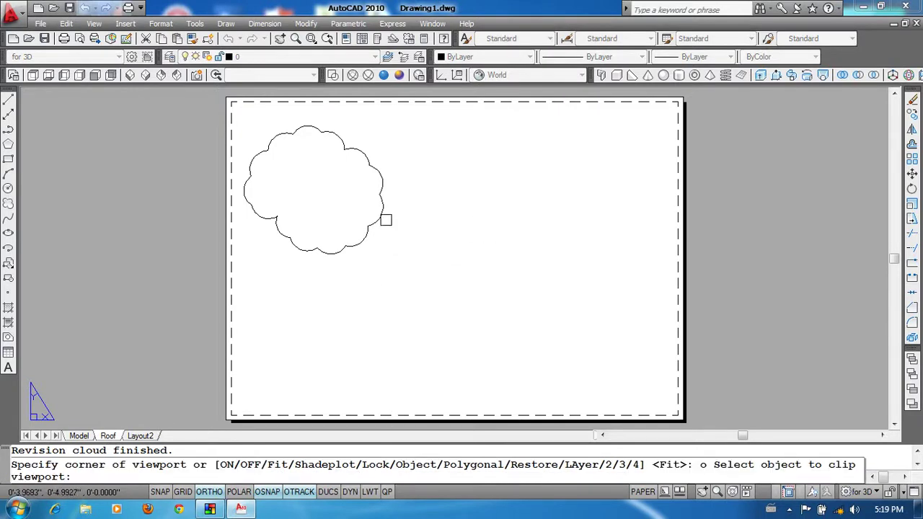
left_click(383, 215)
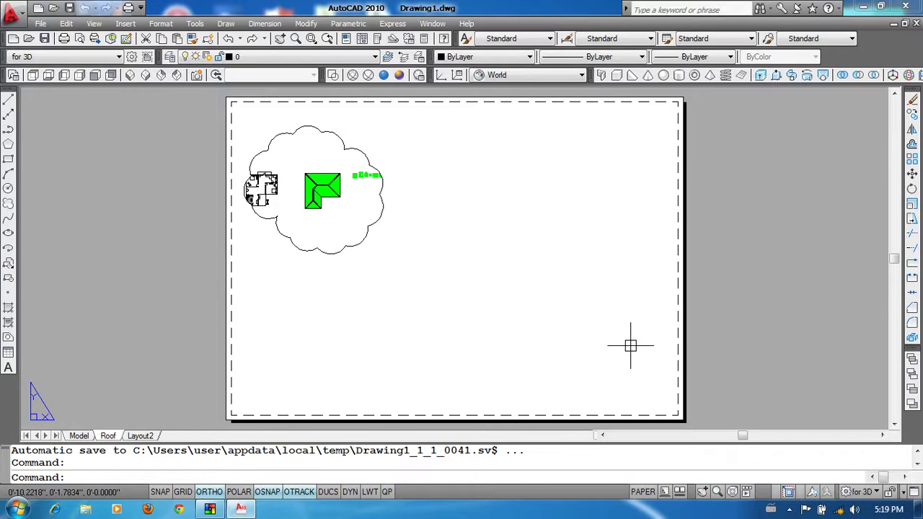
double_click(349, 219)
scroll(349, 209, "up", 3)
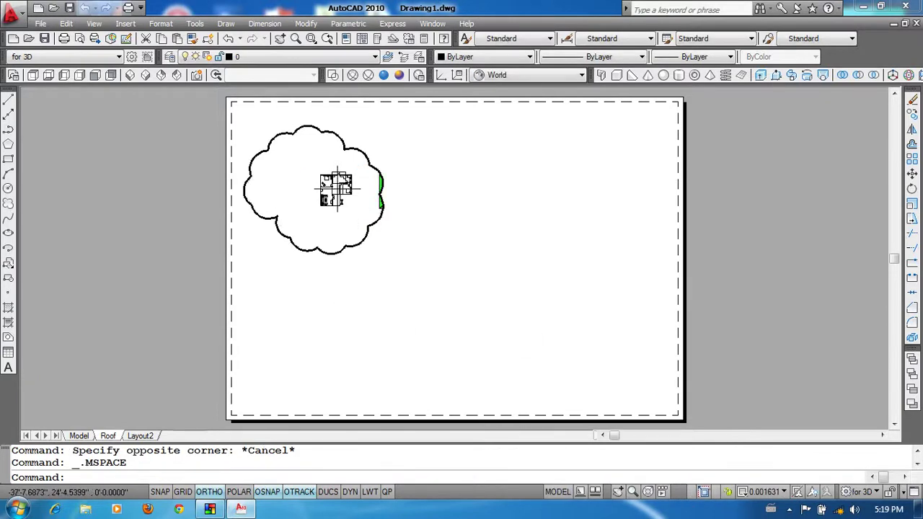
scroll(328, 209, "up", 2)
scroll(328, 208, "up", 2)
scroll(329, 206, "up", 1)
scroll(330, 205, "up", 2)
middle_click_drag(329, 202, 315, 152)
double_click(489, 266)
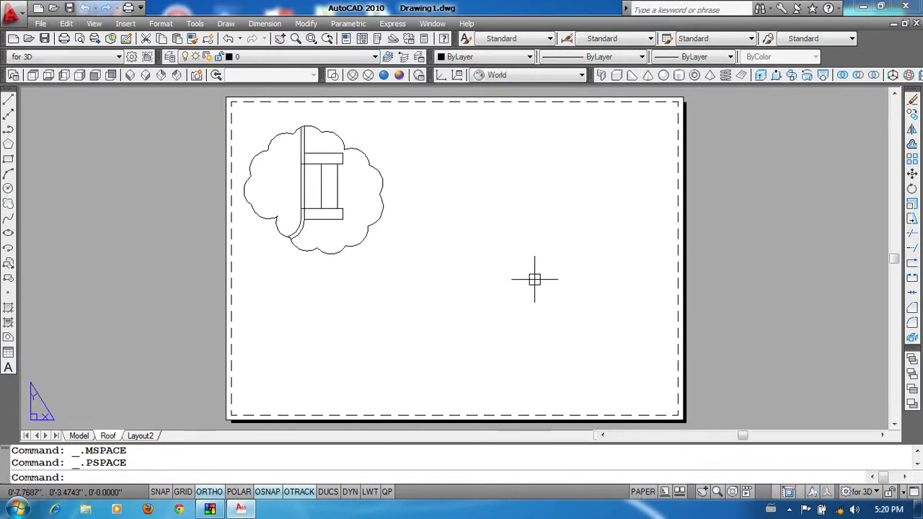
scroll(515, 282, "down", 2)
scroll(515, 288, "up", 1)
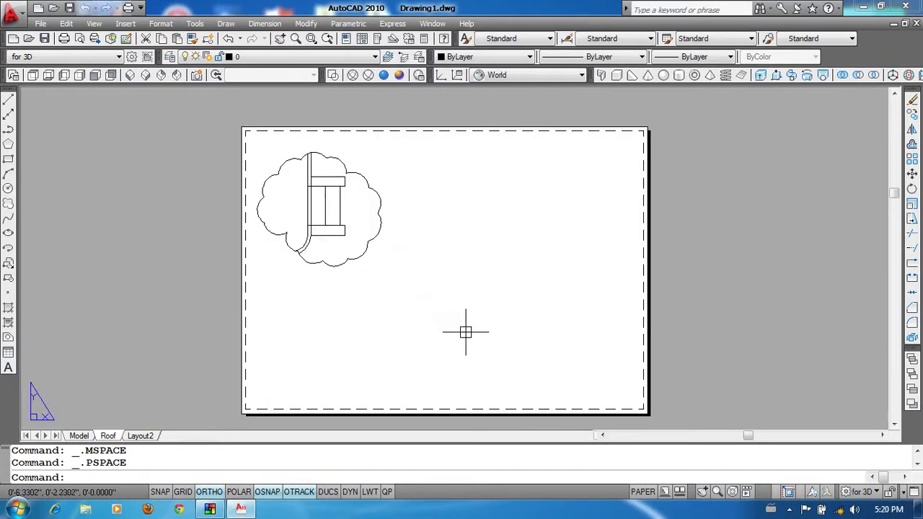
- Select the cloud viewport and erase it, leaving the Roof sheet empty
type("mv")
key("Return")
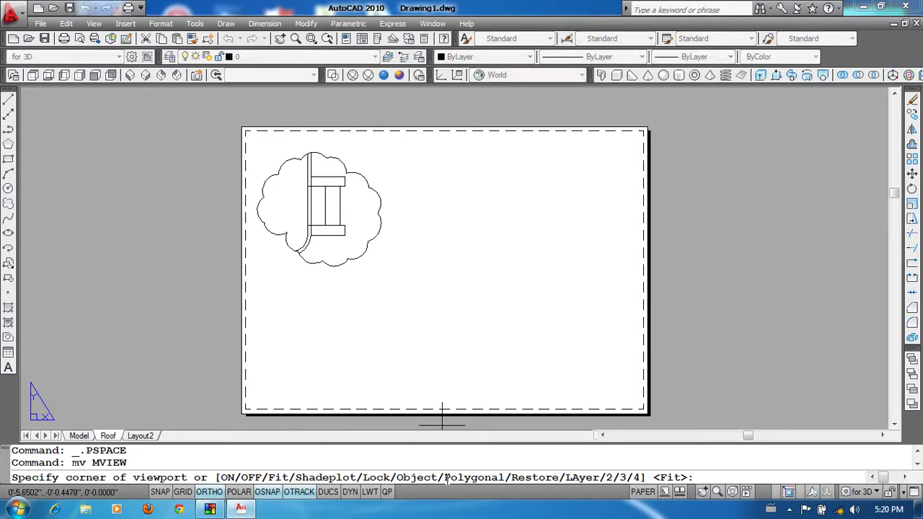
key("Return")
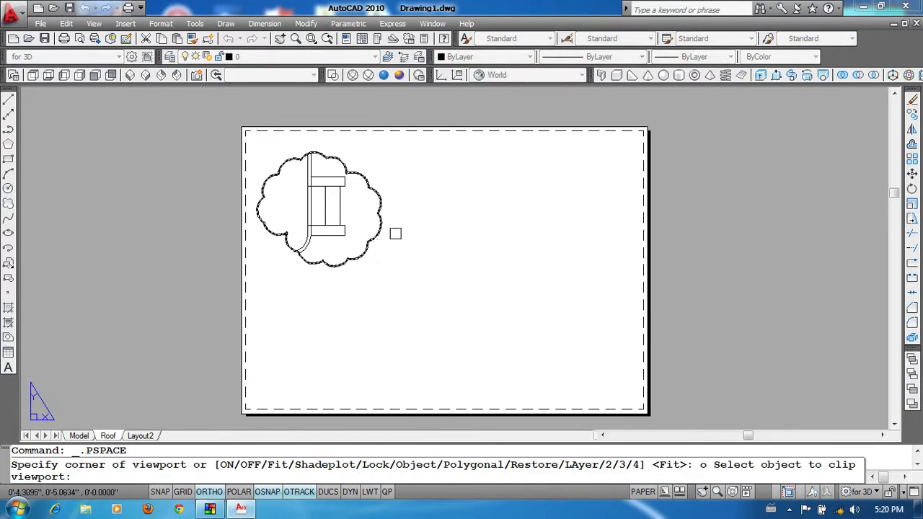
key("Escape")
scroll(381, 288, "down", 1)
left_click(380, 279)
left_click(408, 294)
type("e")
key("Return")
left_click(447, 258)
left_click(453, 252)
scroll(410, 279, "up", 2)
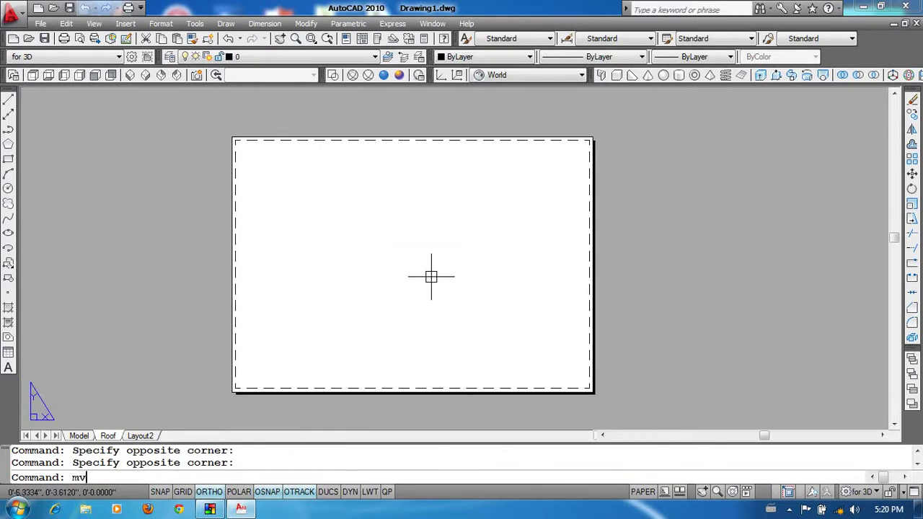
- Create a new layout viewport fitted to the whole Roof sheet, showing the floor plan
type("v")
key("Return")
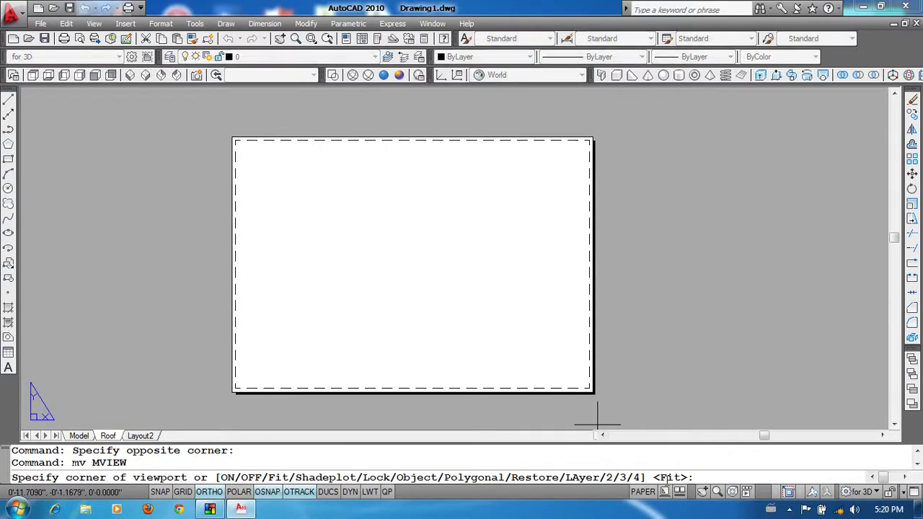
key("Return")
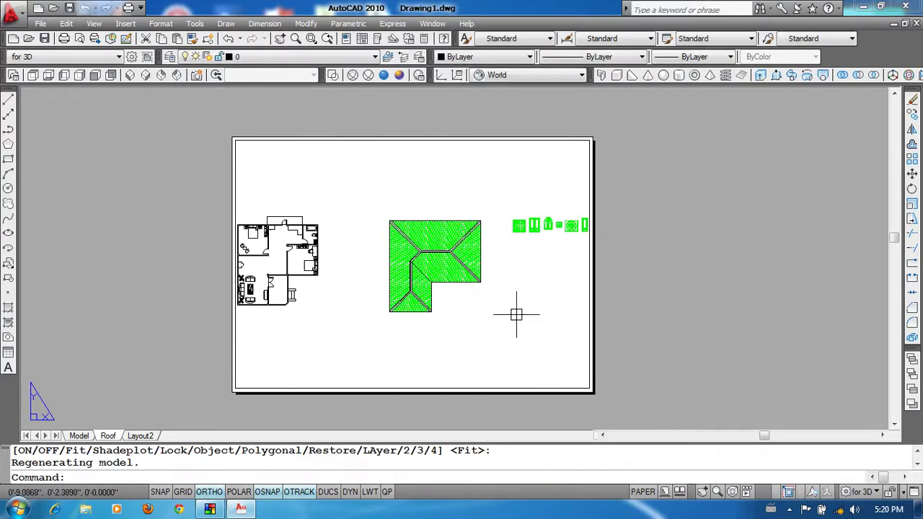
double_click(516, 314)
double_click(624, 297)
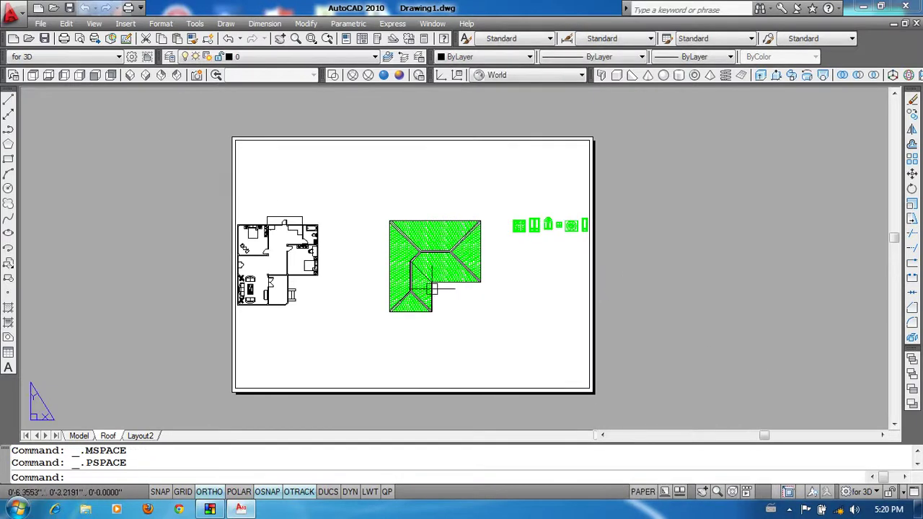
- Zoom and pan the sheet and viewport to inspect the floor plan and green hip roof
scroll(409, 281, "down", 4)
scroll(409, 276, "down", 1)
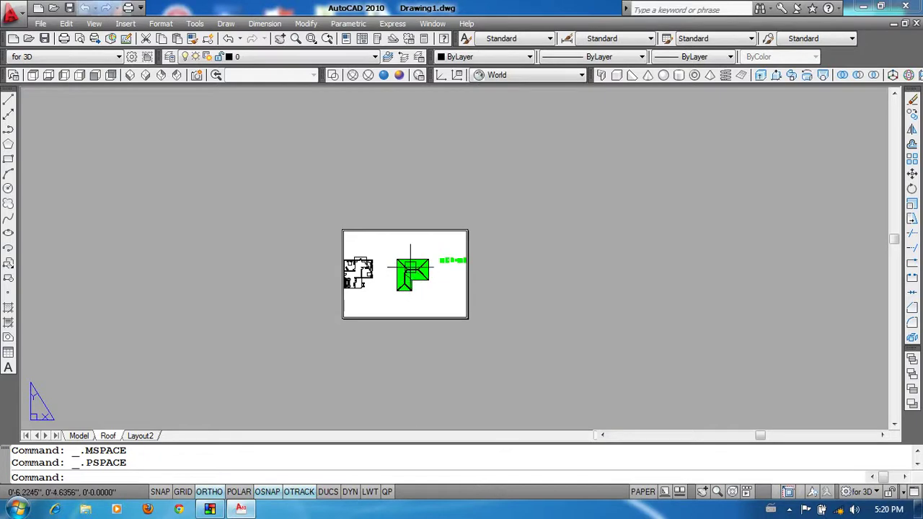
scroll(410, 271, "up", 2)
scroll(411, 271, "up", 2)
middle_click_drag(410, 270, 441, 276)
scroll(441, 276, "down", 5)
scroll(441, 276, "up", 3)
scroll(441, 275, "down", 2)
scroll(441, 275, "down", 1)
scroll(441, 275, "down", 1)
scroll(443, 289, "up", 2)
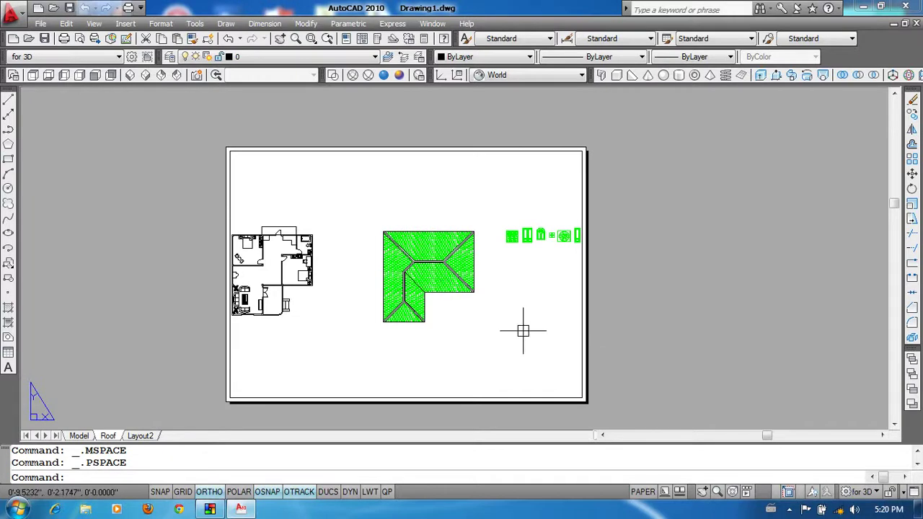
middle_click_drag(511, 328, 507, 313)
type("ms")
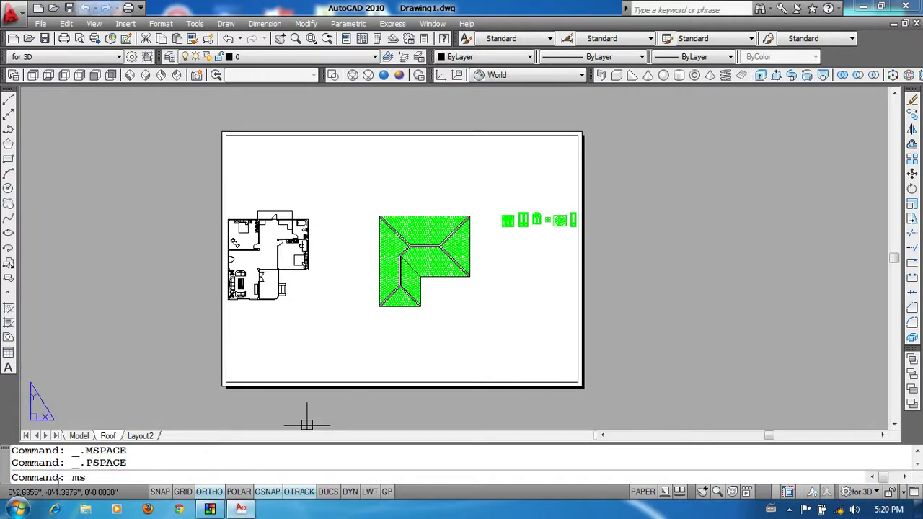
key("Return")
scroll(367, 288, "down", 4)
scroll(365, 291, "up", 6)
scroll(365, 290, "down", 5)
scroll(367, 292, "down", 1)
scroll(367, 292, "up", 1)
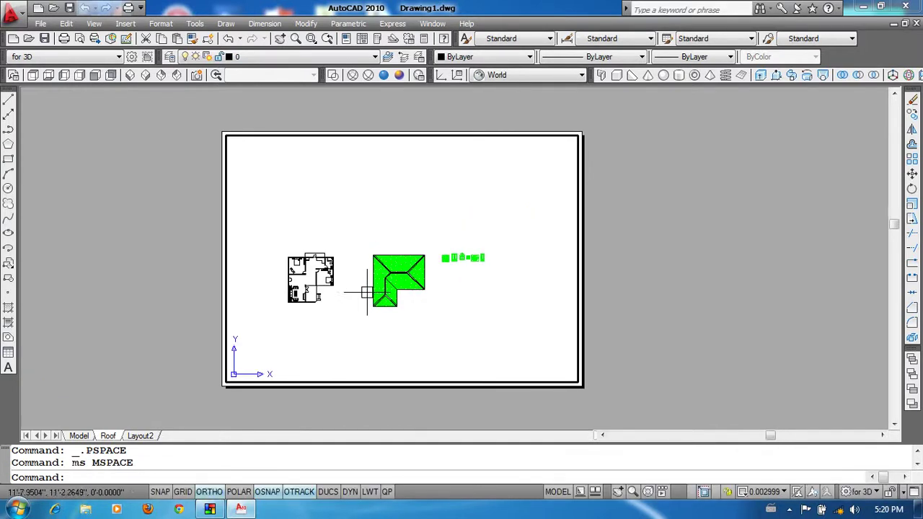
- Switch back to paper space and Zoom All to show the entire sheet
type("ps")
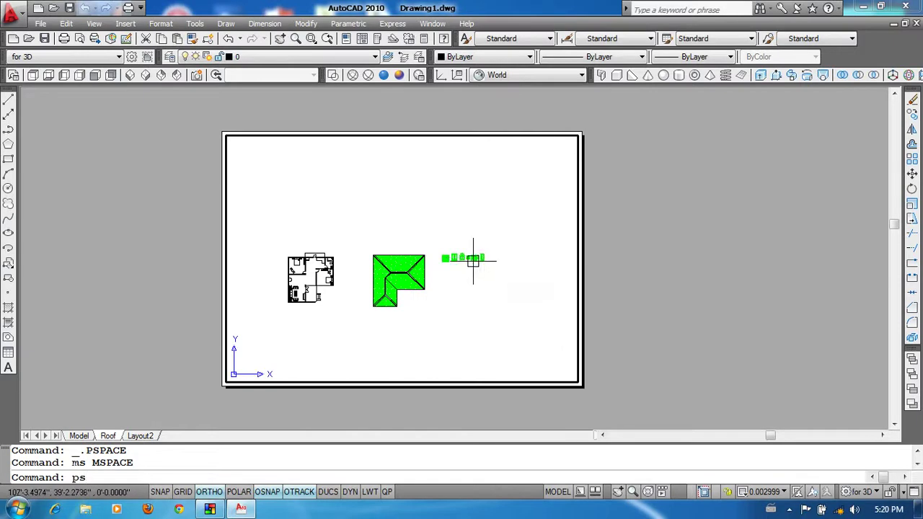
key("Return")
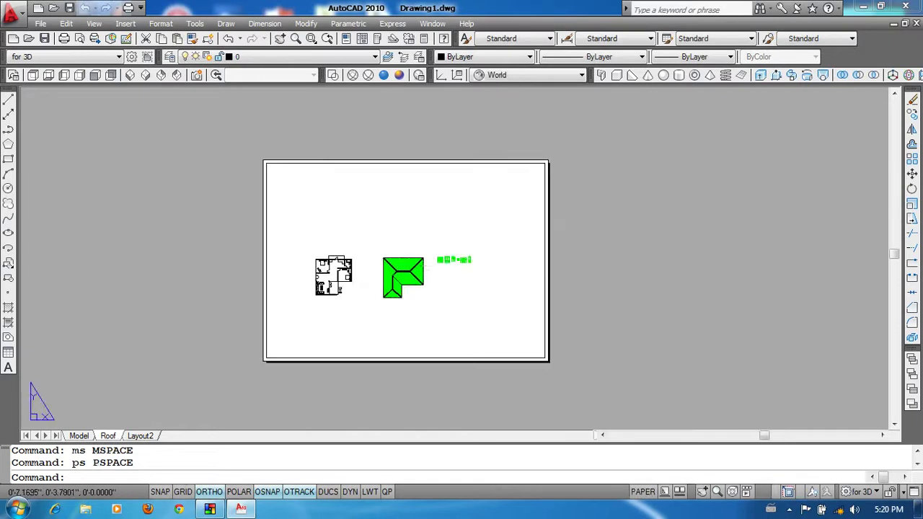
type("z")
key("Return")
type("a")
key("Return")
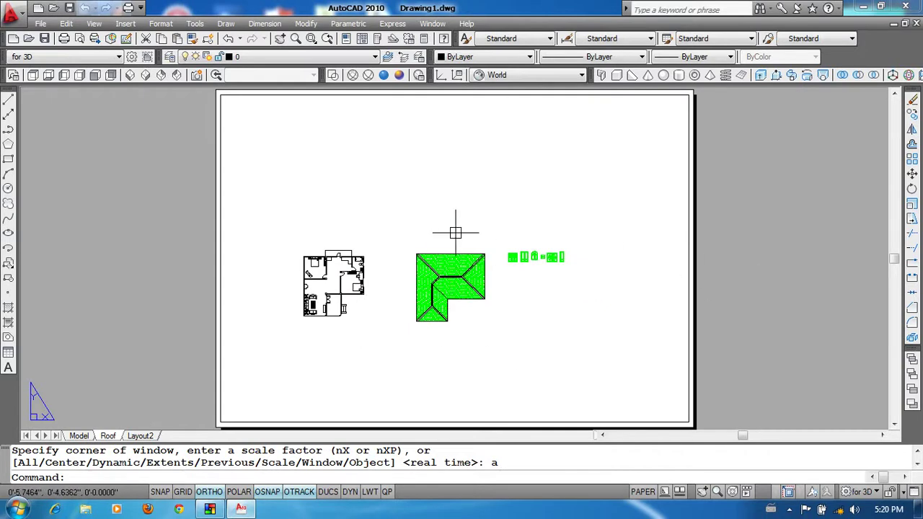
- Zoom in on the roof inside the viewport, then Zoom All the layout sheet
double_click(431, 204)
scroll(437, 210, "up", 1)
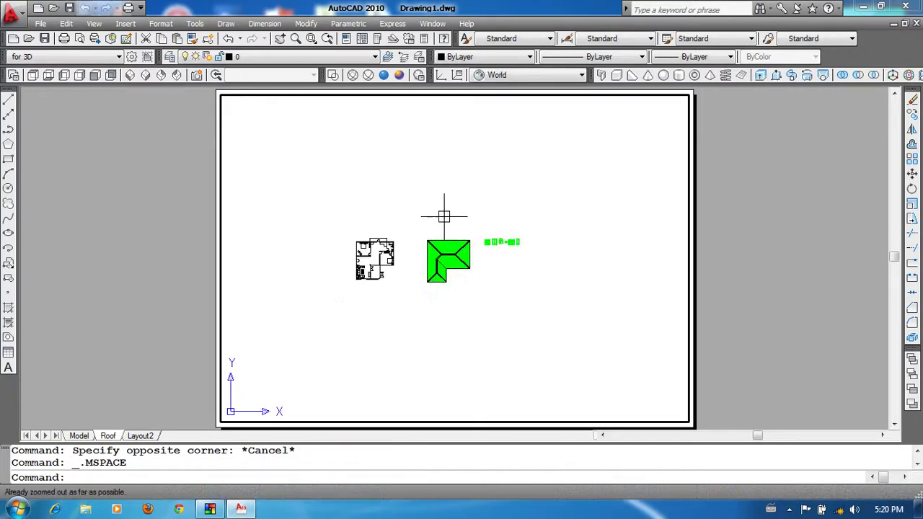
double_click(794, 227)
scroll(462, 246, "down", 2)
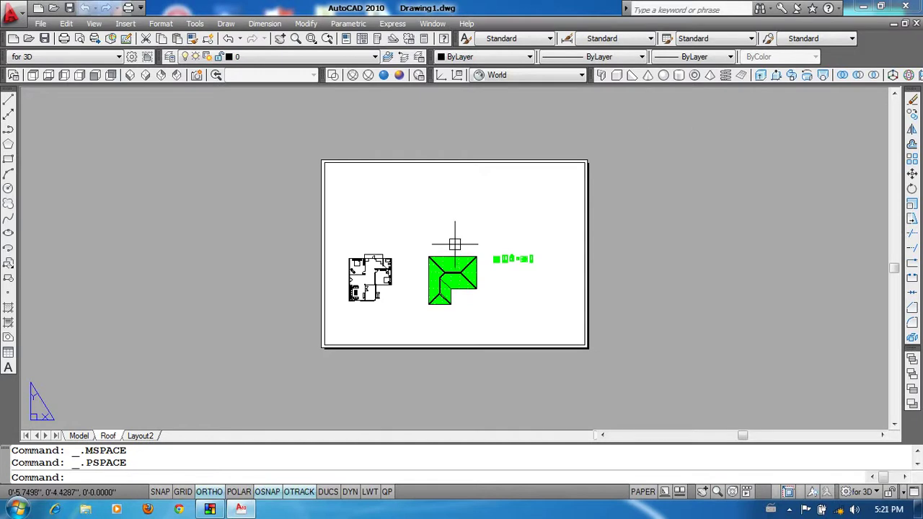
left_click(469, 223)
key("Escape")
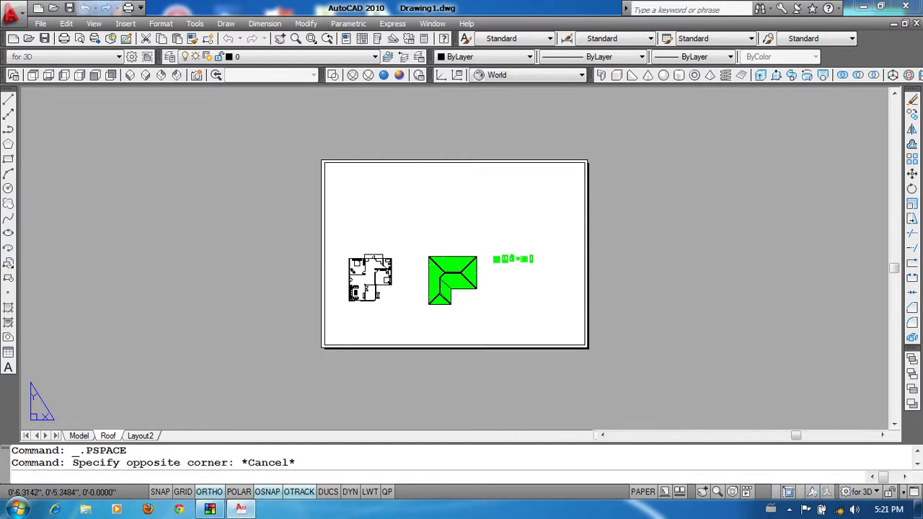
double_click(464, 245)
scroll(464, 245, "up", 1)
scroll(464, 245, "up", 2)
scroll(465, 245, "up", 1)
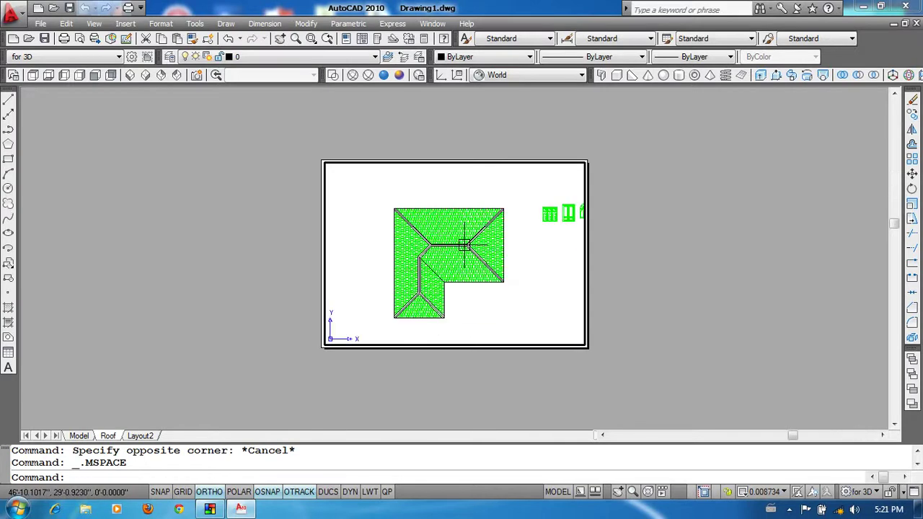
double_click(650, 258)
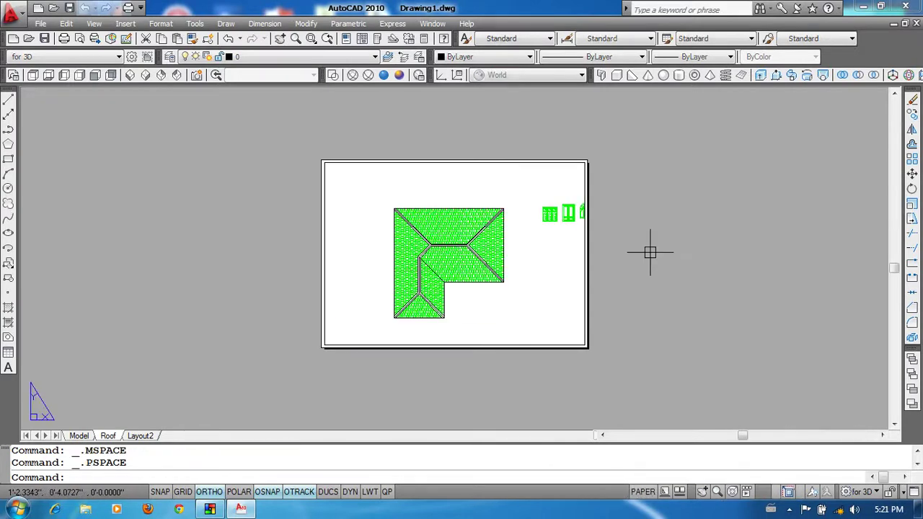
scroll(495, 249, "down", 1)
scroll(493, 260, "up", 1)
type("z")
key("Return")
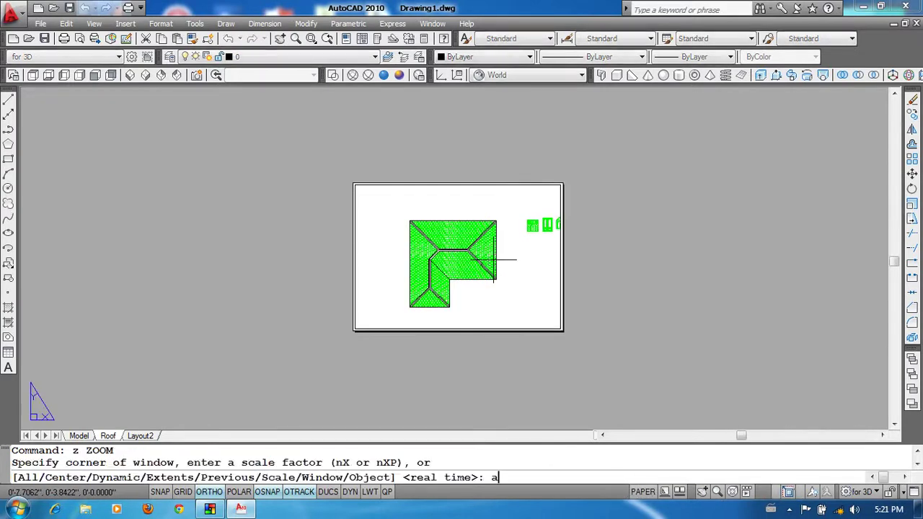
type("a")
key("Return")
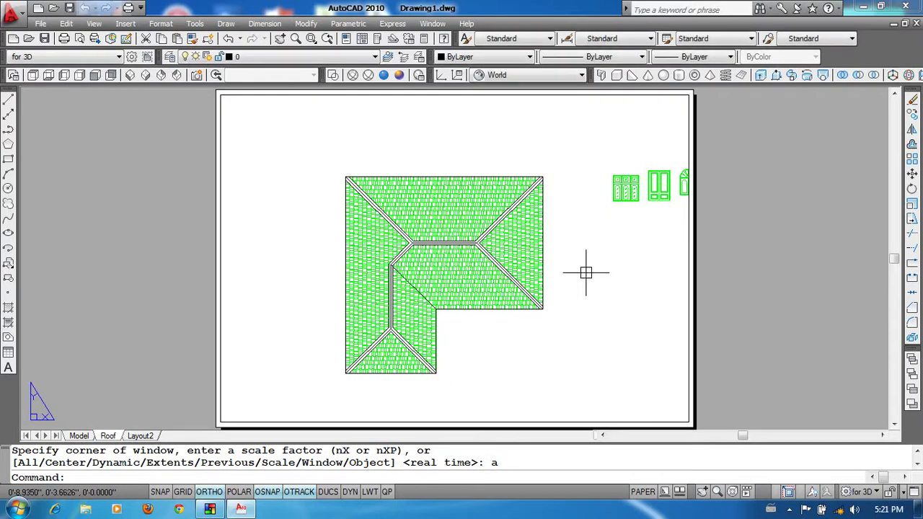
- Zoom All inside the viewport to fit all drawing content, then return to paper space
scroll(586, 271, "up", 5)
double_click(585, 270)
scroll(592, 270, "down", 5)
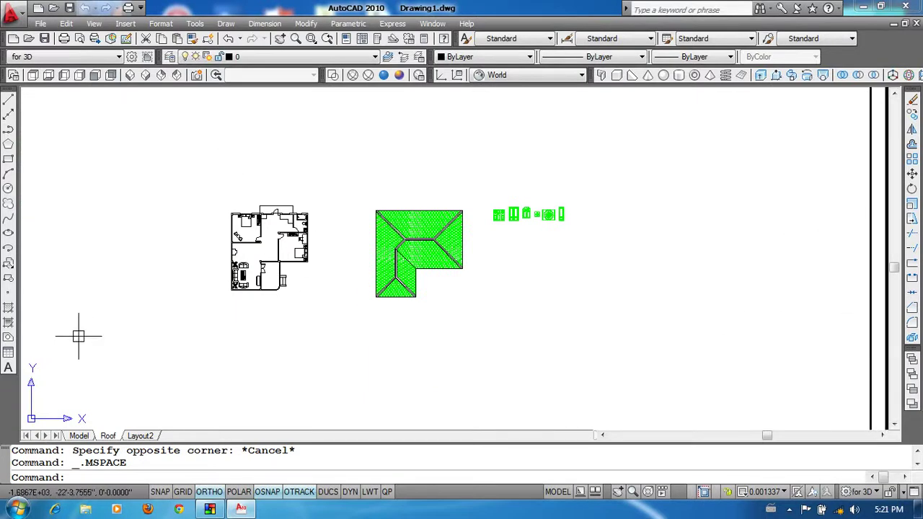
type("ps")
key("Return")
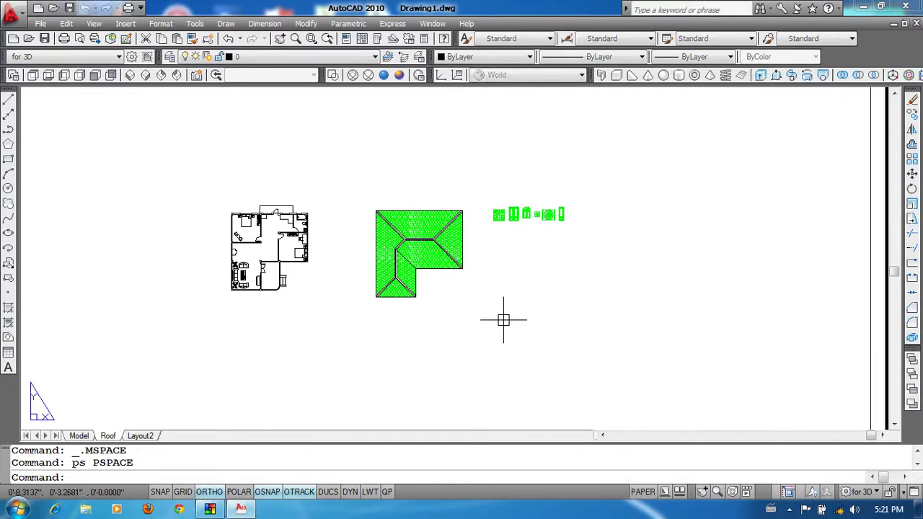
double_click(381, 340)
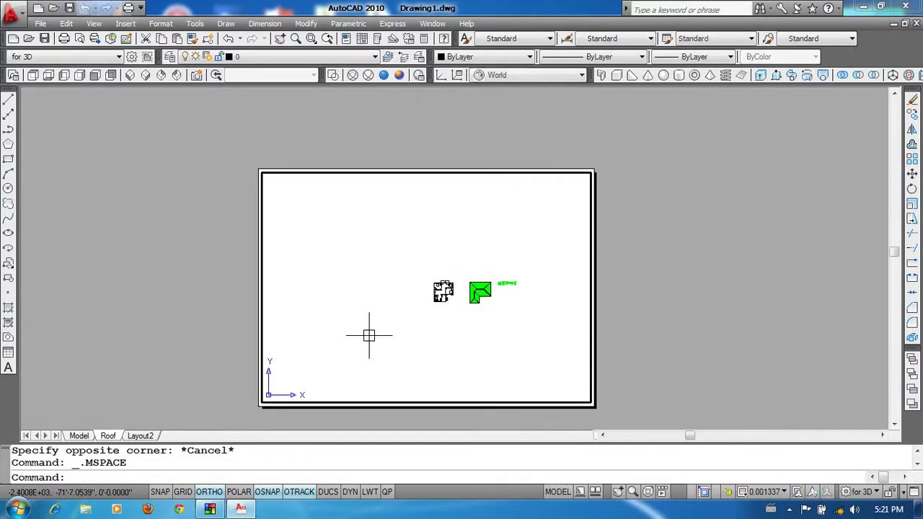
type("z")
key("Return")
type("a")
key("Return")
key("Return")
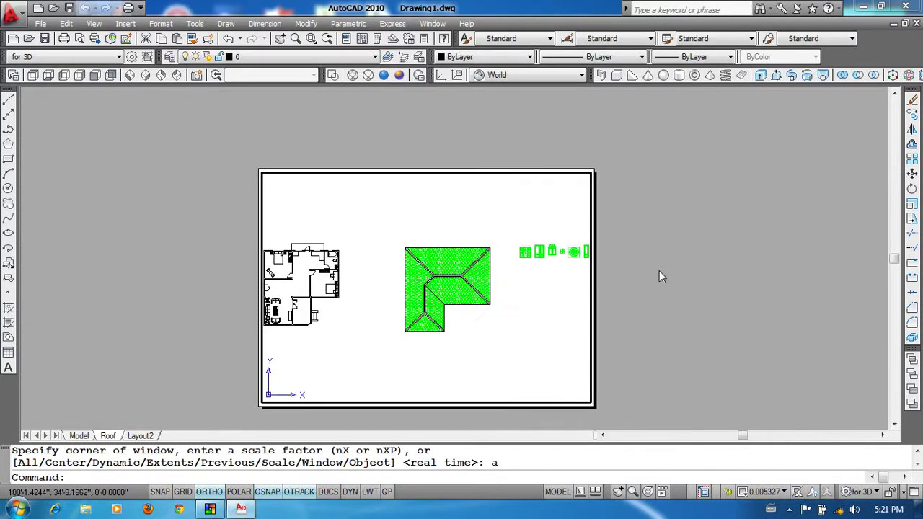
double_click(659, 265)
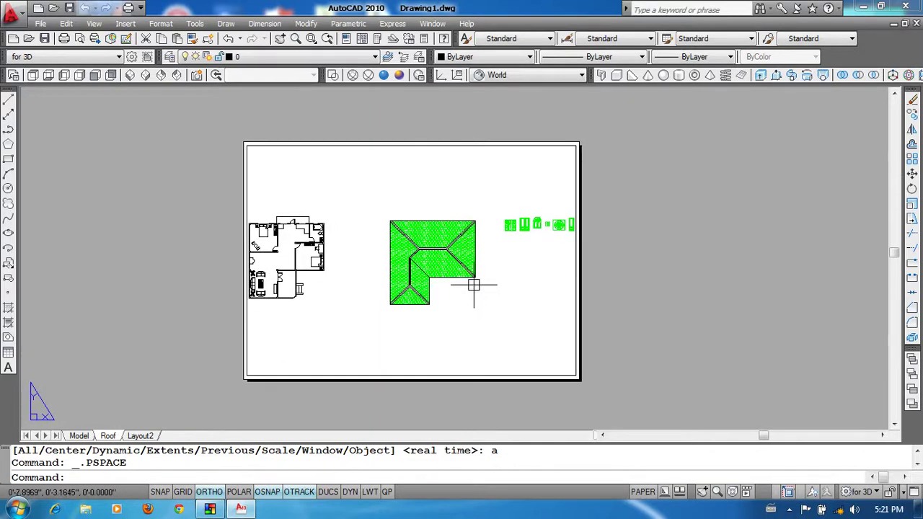
- Zoom and pan inside the viewport until the green hatched roof plan fills it
left_click(495, 310)
double_click(496, 310)
scroll(422, 258, "up", 2)
scroll(437, 267, "up", 2)
scroll(426, 267, "up", 1)
scroll(409, 260, "up", 1)
scroll(418, 257, "down", 1)
scroll(418, 262, "down", 1)
scroll(418, 262, "up", 2)
middle_click_drag(418, 262, 424, 261)
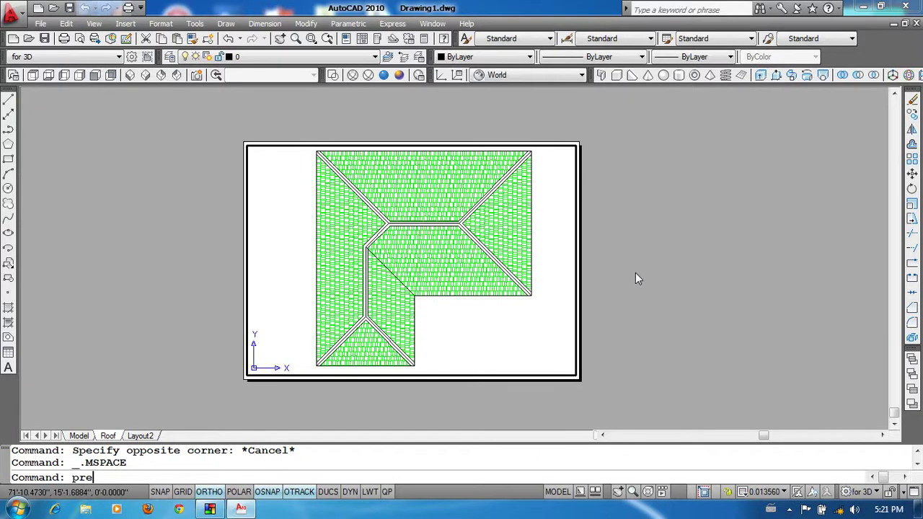
key("Return")
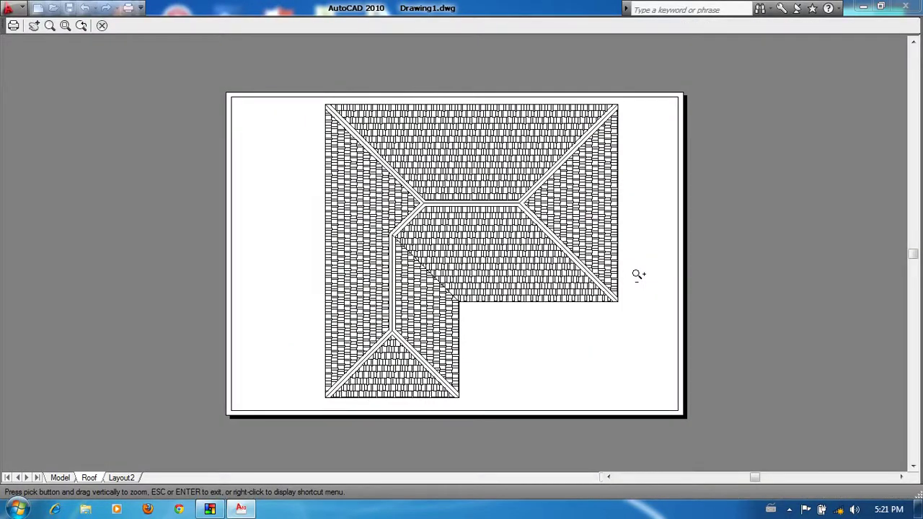
scroll(570, 248, "up", 2)
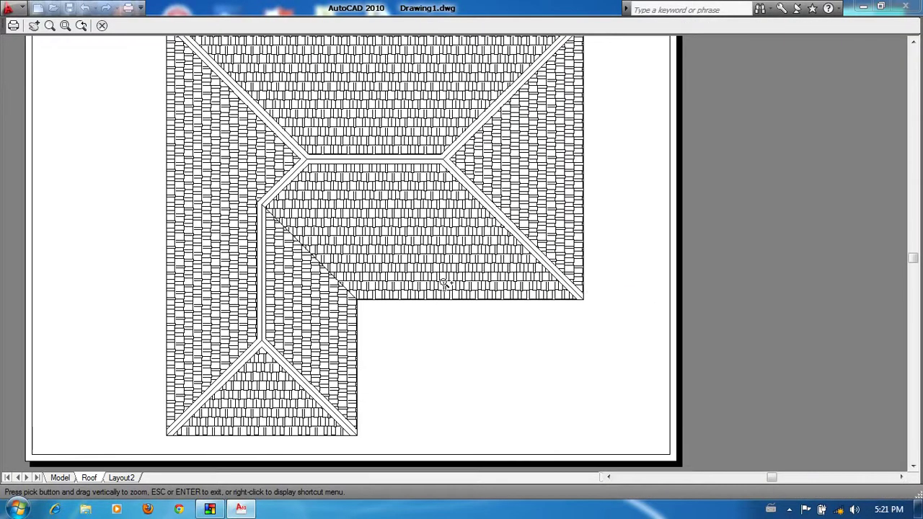
scroll(461, 301, "down", 3)
right_click(420, 206)
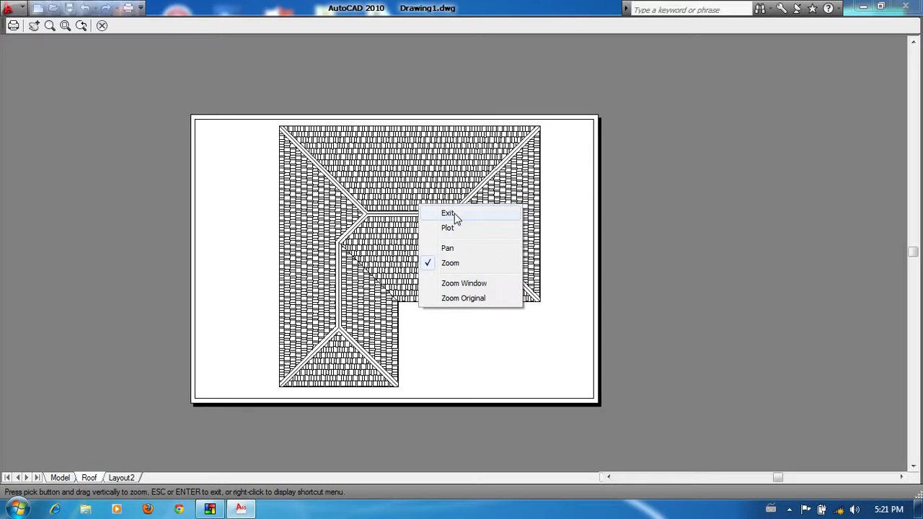
left_click(447, 214)
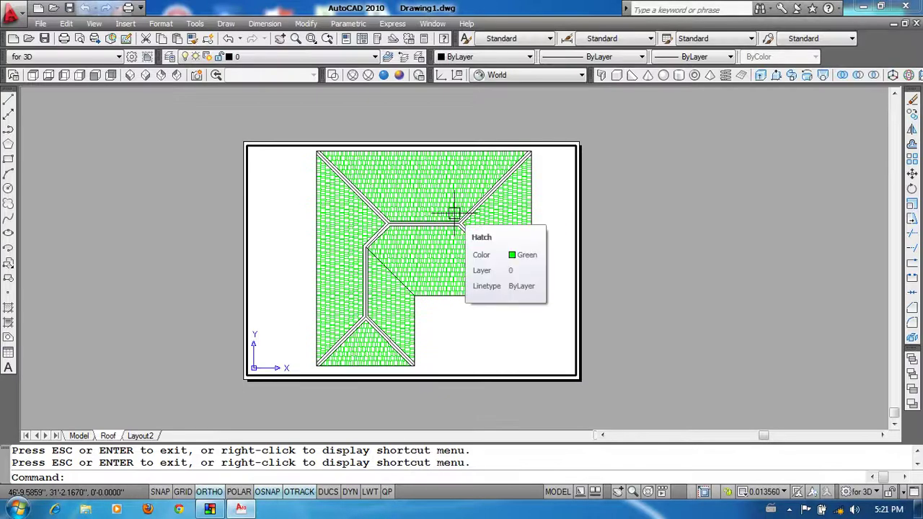
- Slide the roof plan left in the viewport and return to paper space
scroll(485, 277, "down", 1)
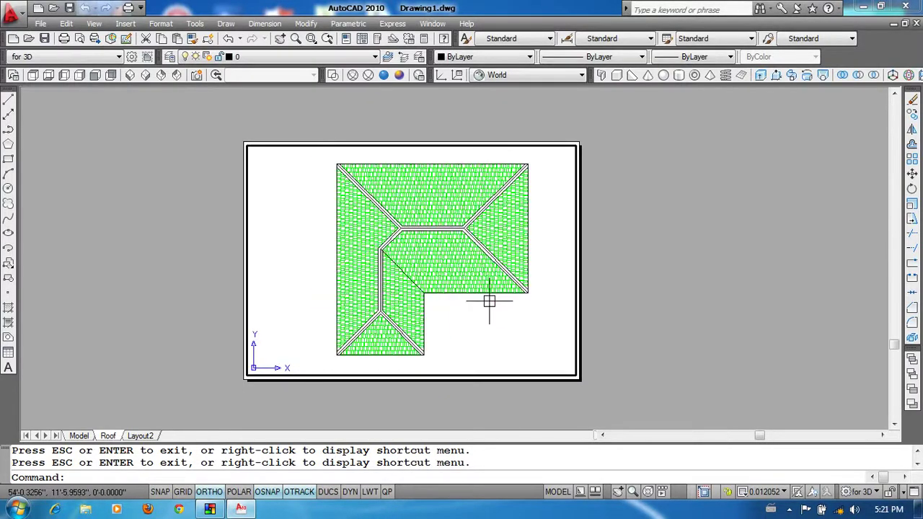
middle_click_drag(488, 303, 480, 295)
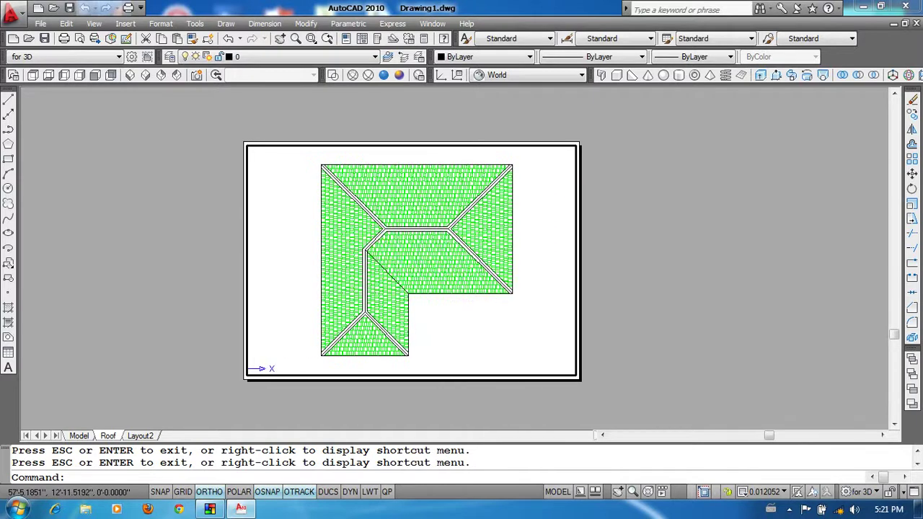
left_click(488, 334)
left_click(452, 350)
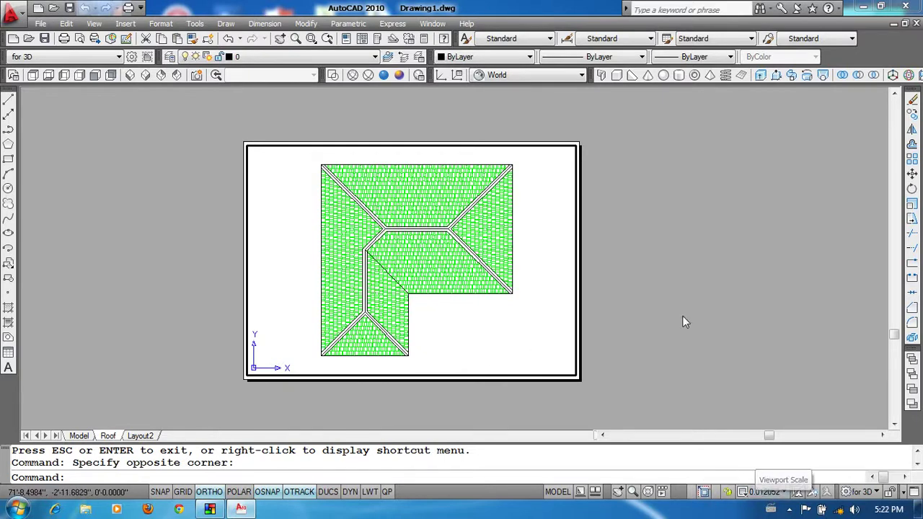
double_click(684, 280)
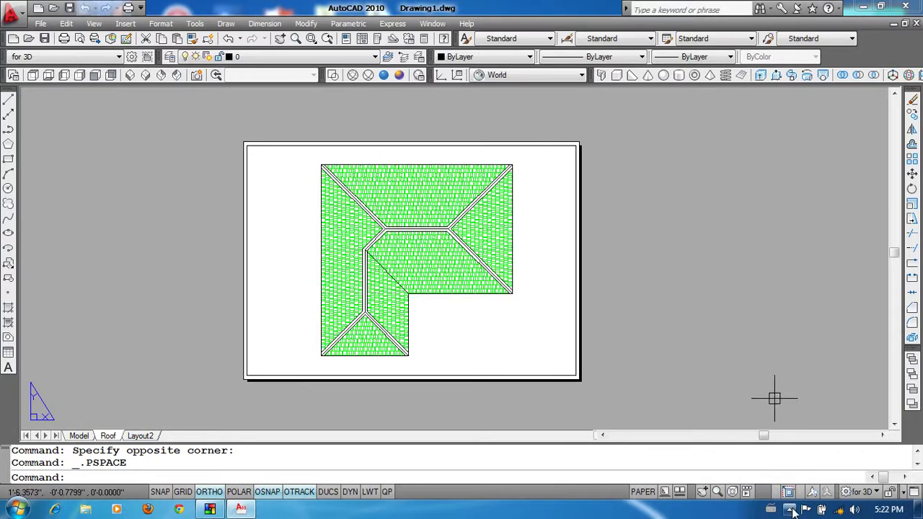
scroll(505, 267, "down", 2)
scroll(447, 268, "down", 1)
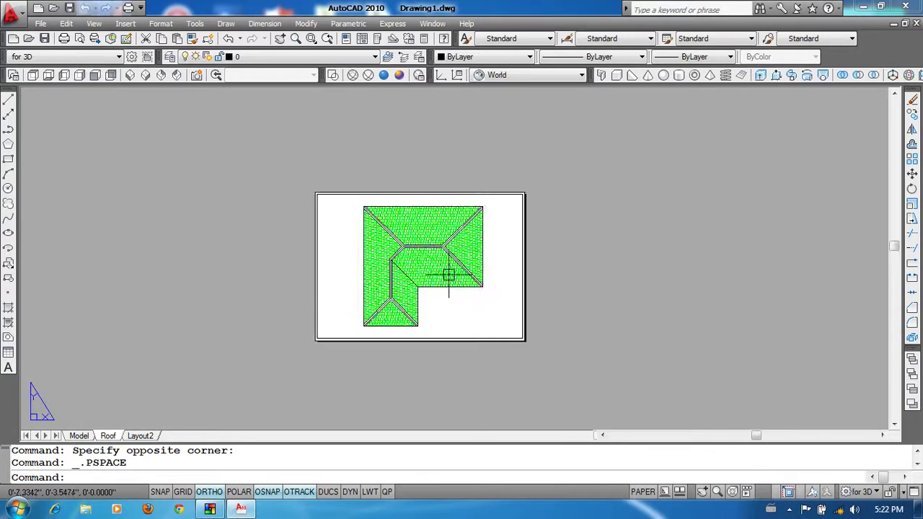
scroll(500, 270, "up", 2)
- Zoom All the sheet, reactivate the roof viewport, and bring up the Viewport Scale list
type("z")
key("Return")
type("a")
key("Return")
double_click(491, 344)
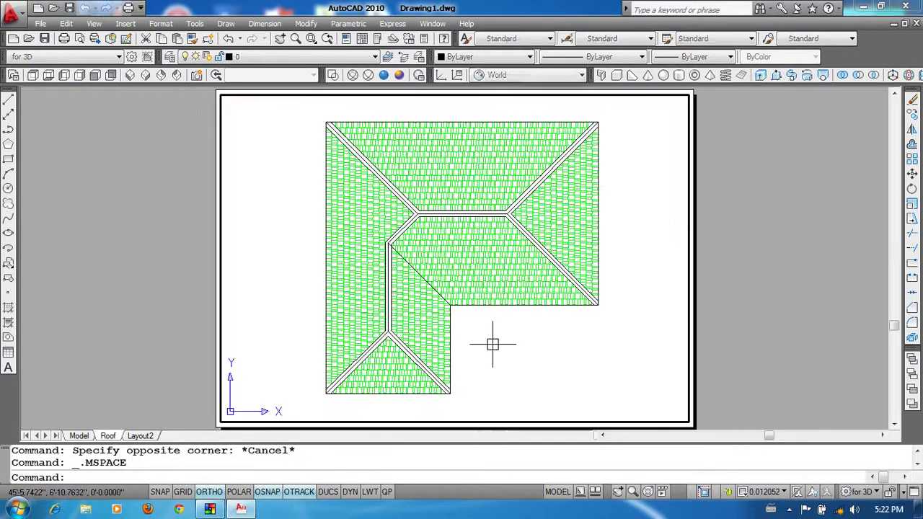
left_click(770, 491)
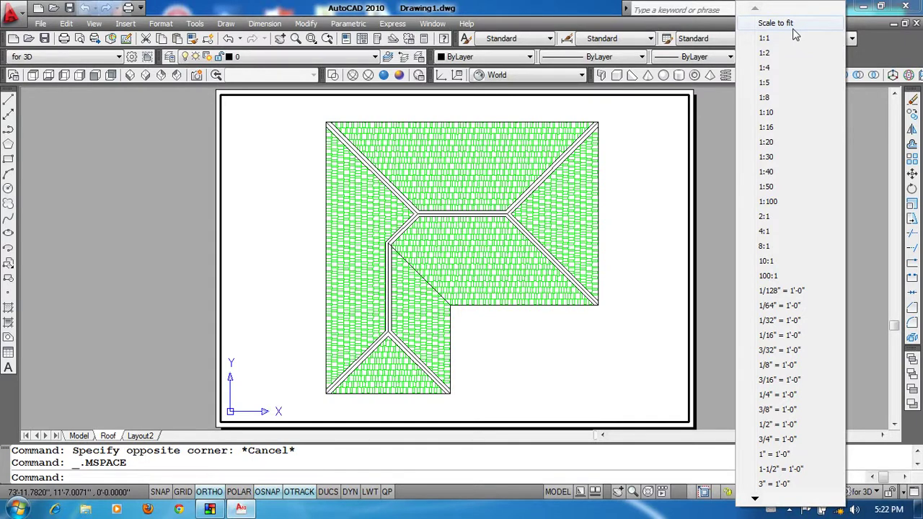
- Apply Scale to fit, then set the roof viewport scale to 1/8" = 1'-0"
left_click(775, 23)
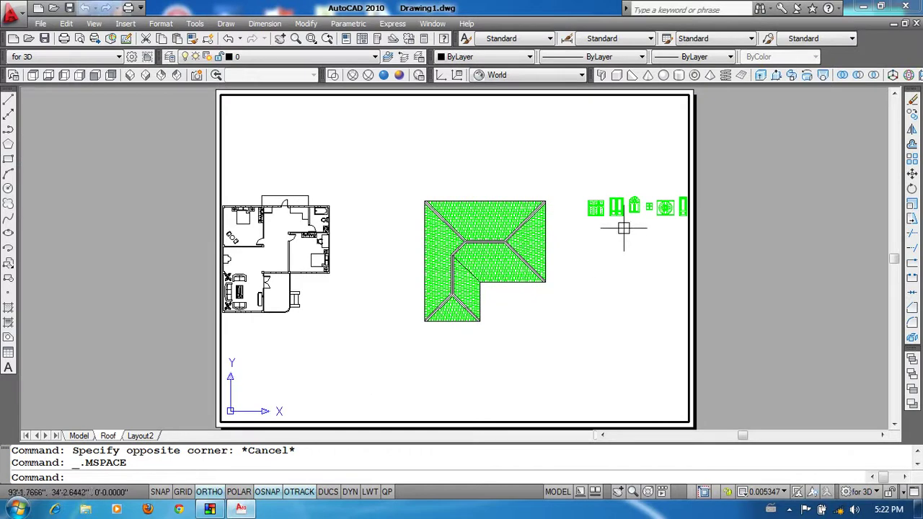
left_click(783, 492)
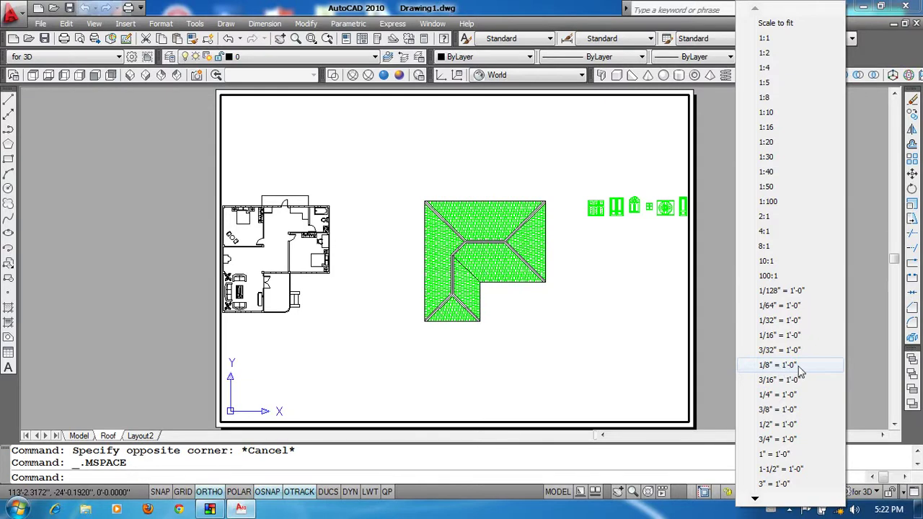
left_click(798, 366)
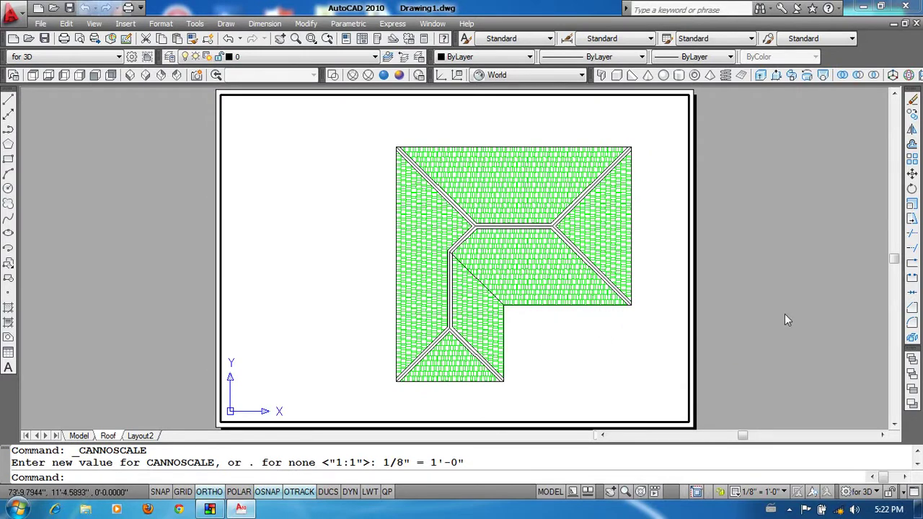
- Try 3/16" and 3/32" = 1'-0" viewport scales, settling back on 1/8" = 1'-0"
left_click(784, 494)
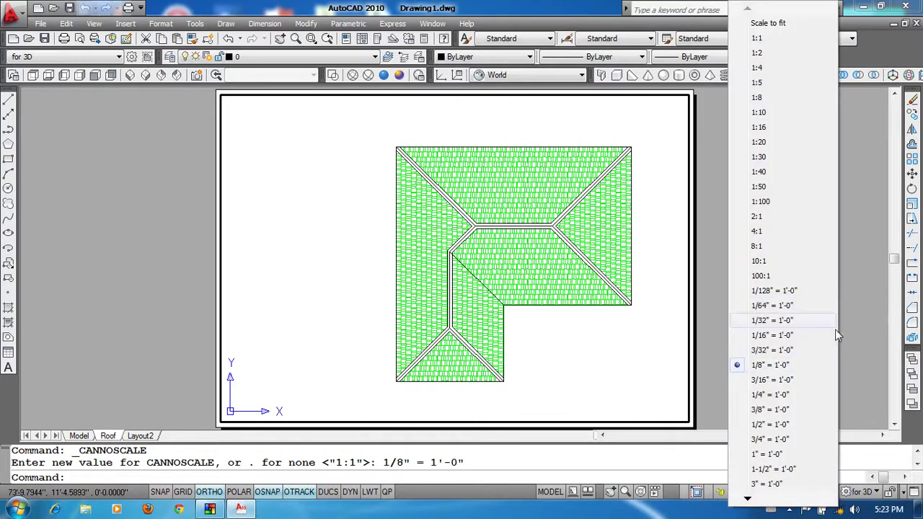
left_click(788, 384)
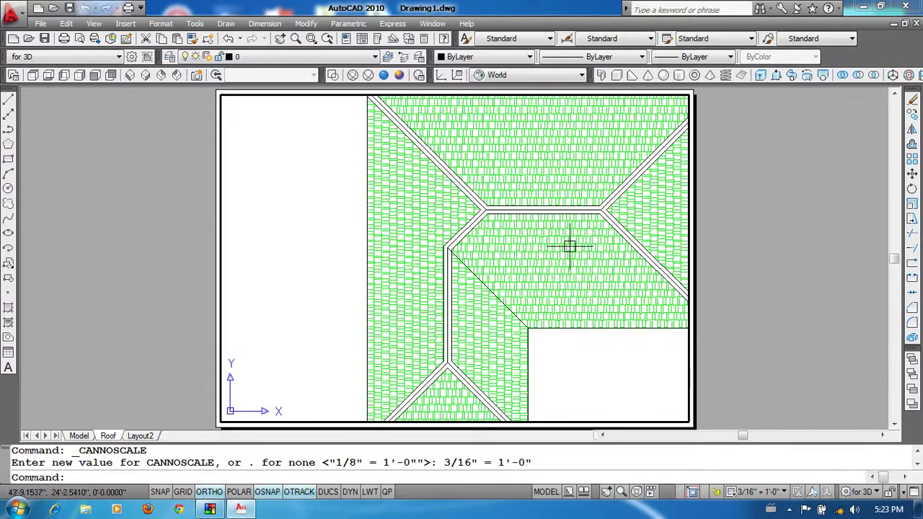
left_click(757, 491)
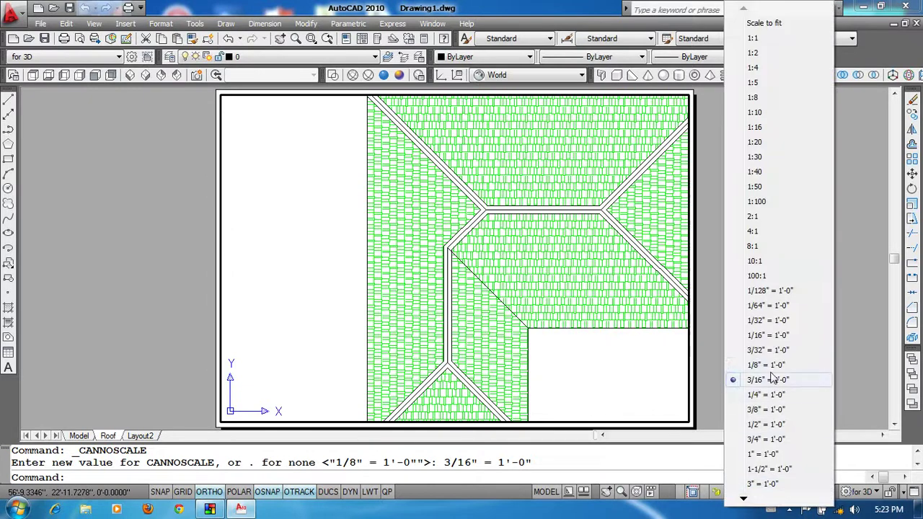
left_click(772, 364)
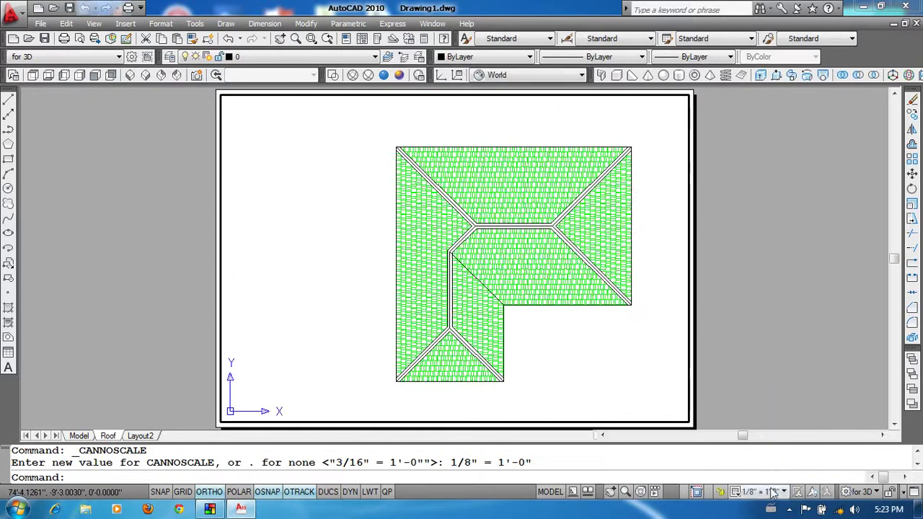
left_click(770, 491)
left_click(771, 352)
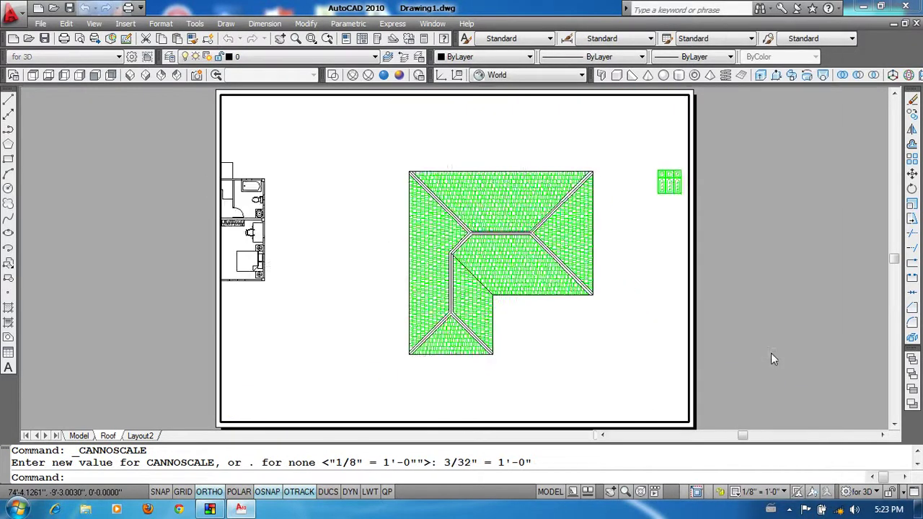
left_click(770, 492)
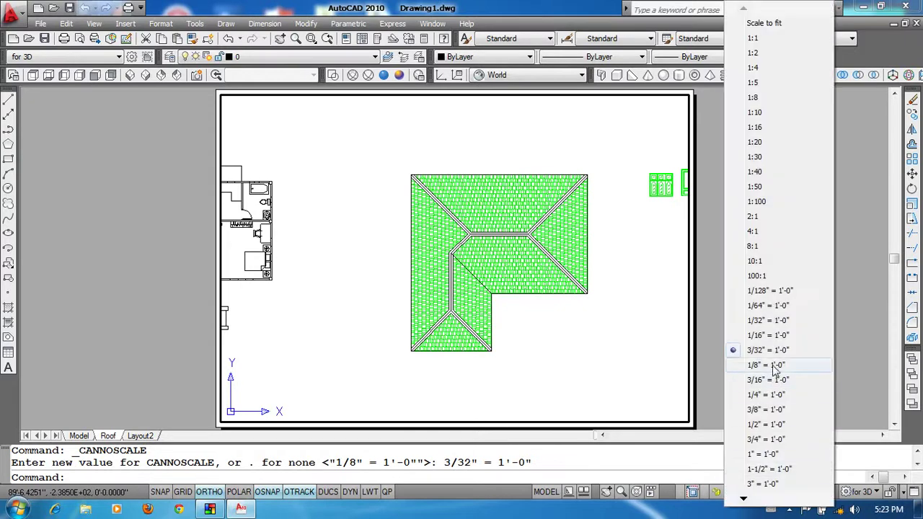
left_click(774, 366)
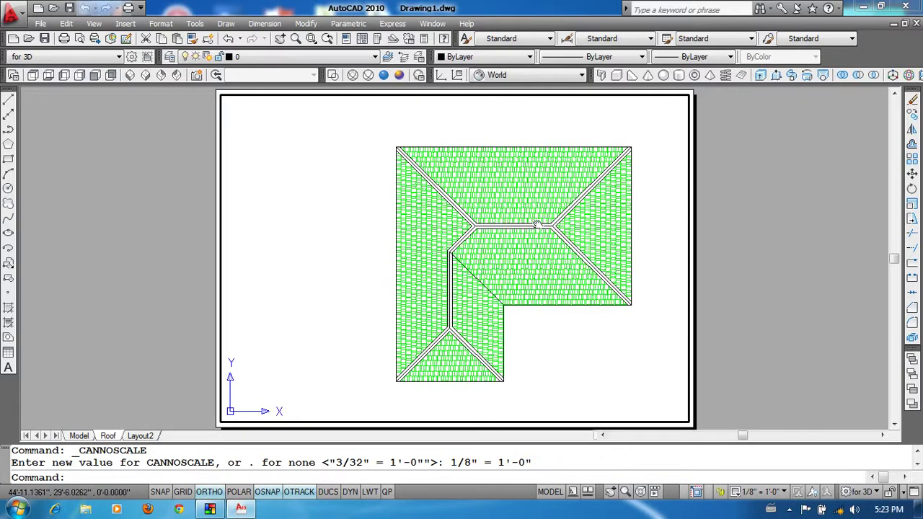
- Shift the roof plan left and reset the viewport scale to 1/8" = 1'-0"
mouse_move(537, 224)
middle_mouse_down()
mouse_move(491, 218)
mouse_move(515, 223)
middle_mouse_up()
scroll(515, 223, "up", 2)
scroll(515, 224, "down", 2)
scroll(515, 224, "up", 1)
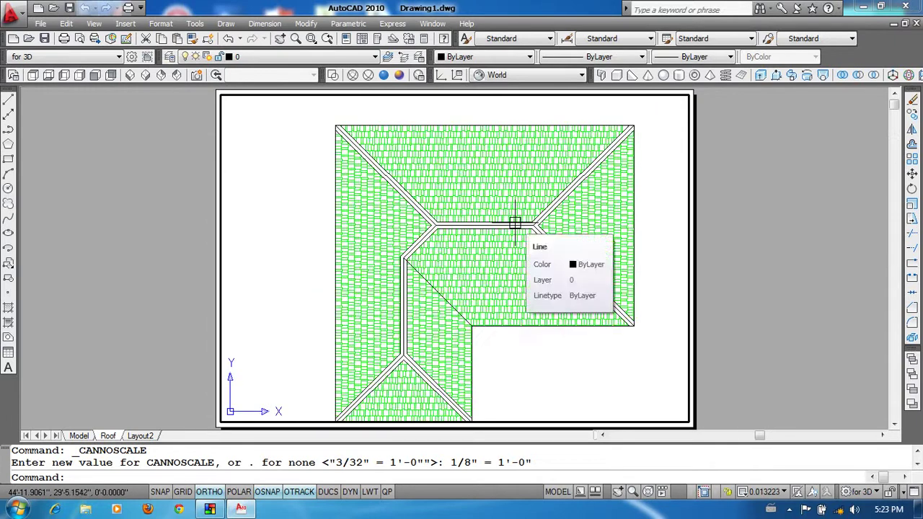
left_click(779, 492)
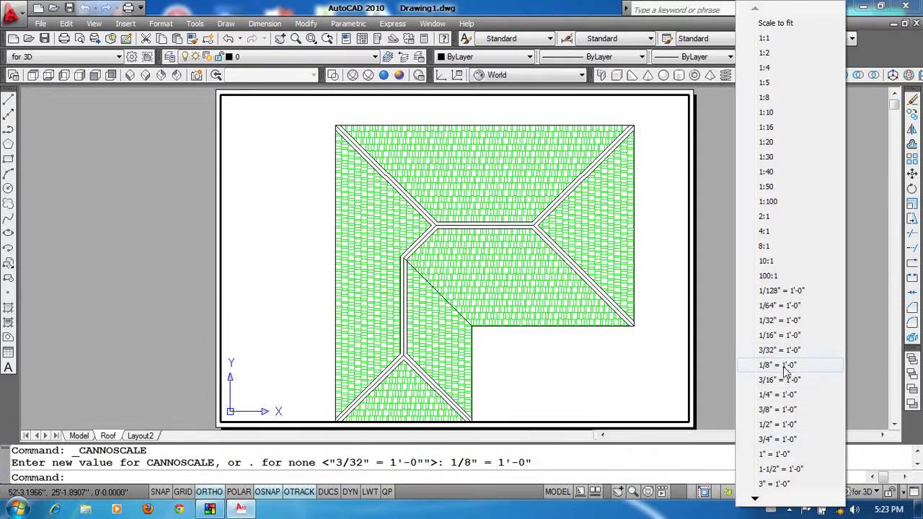
left_click(779, 365)
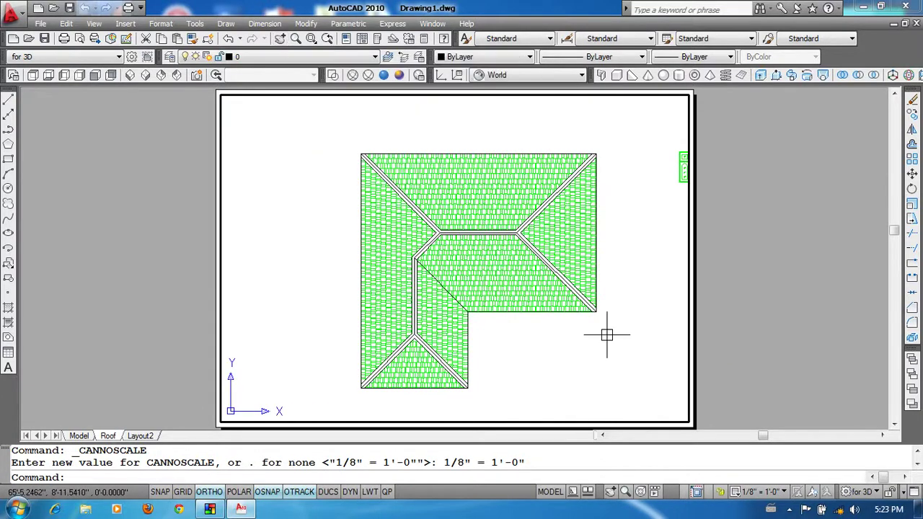
type("p")
- Pan the roof plan up and right toward the sheet's centre, then exit Pan
key("Return")
mouse_move(583, 296)
left_mouse_down()
mouse_move(608, 280)
mouse_move(563, 270)
mouse_move(573, 271)
left_mouse_up()
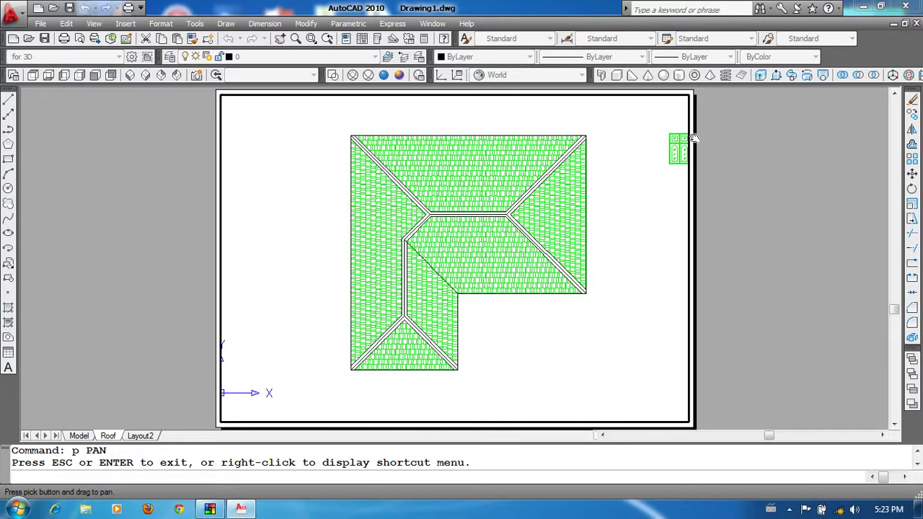
right_click(535, 197)
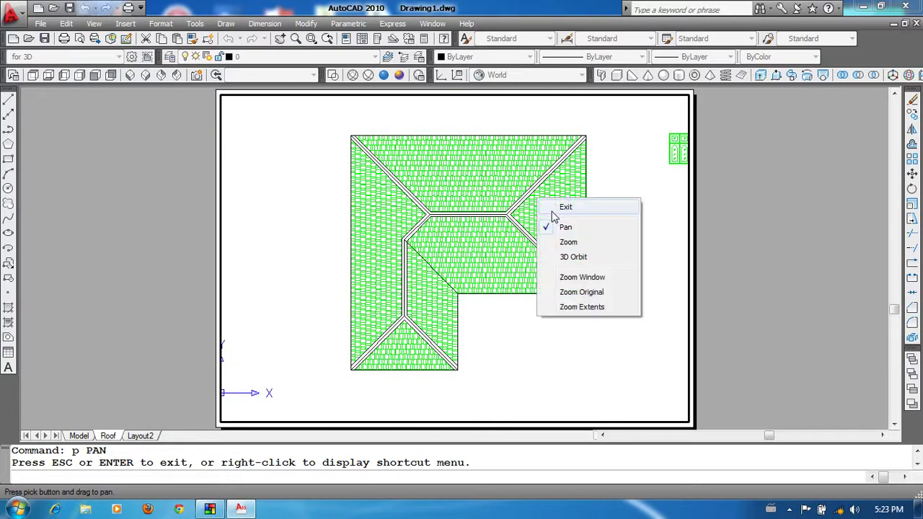
left_click(556, 207)
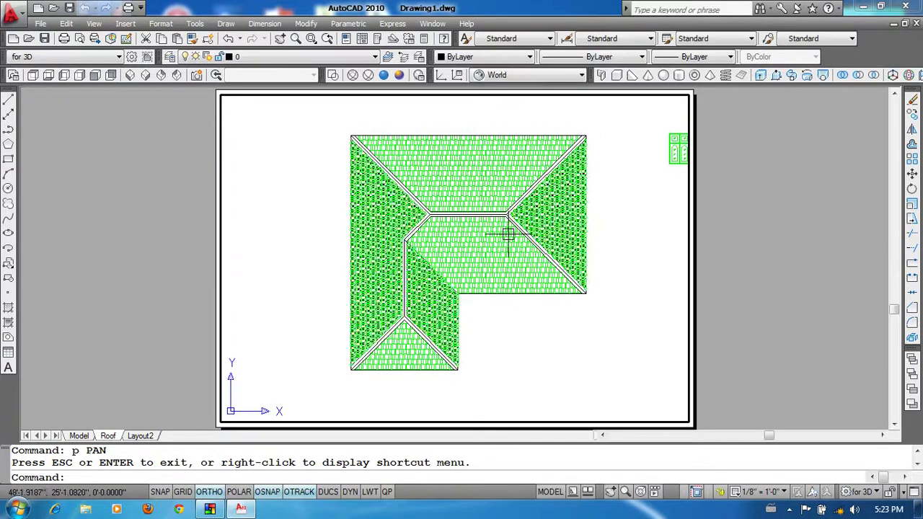
- In Model space, move the door and window symbols farther to the right
left_click(79, 437)
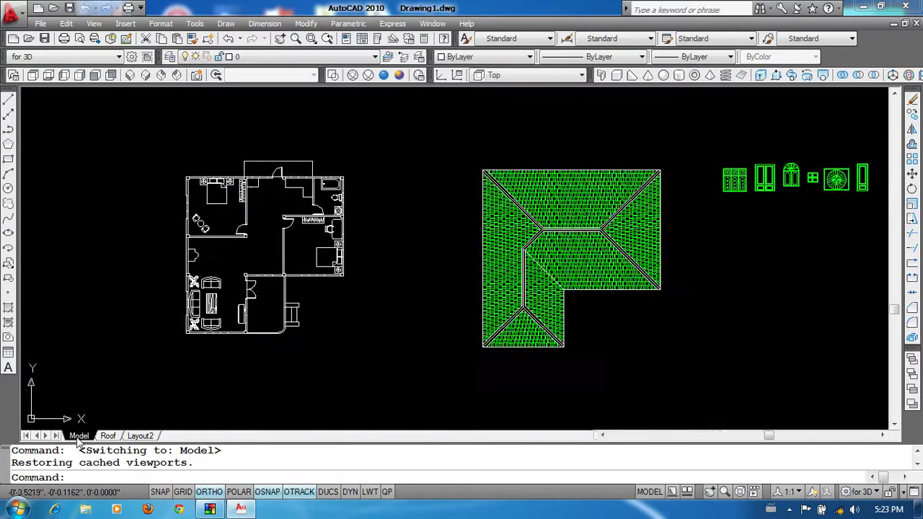
scroll(666, 323, "up", 2)
middle_click_drag(665, 324, 532, 309)
type("m")
key("Return")
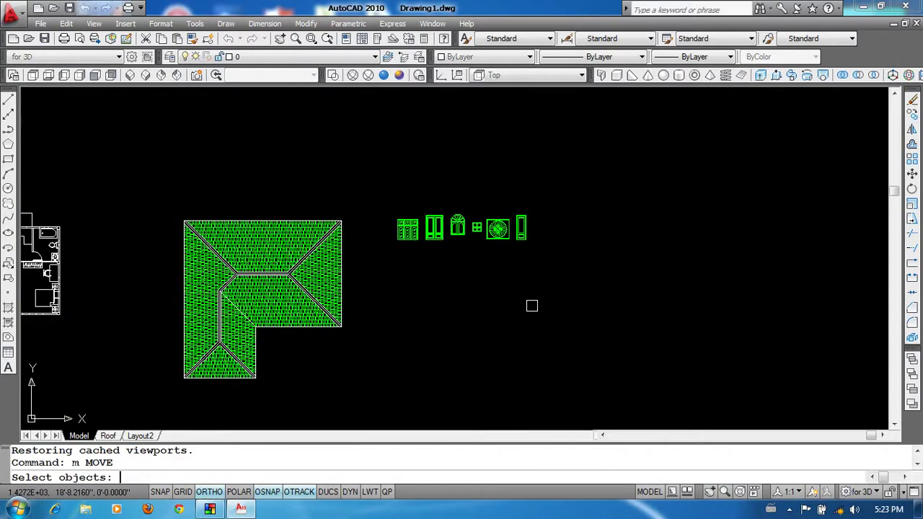
left_click(588, 285)
left_click(383, 175)
key("Return")
left_click(449, 309)
left_click(551, 328)
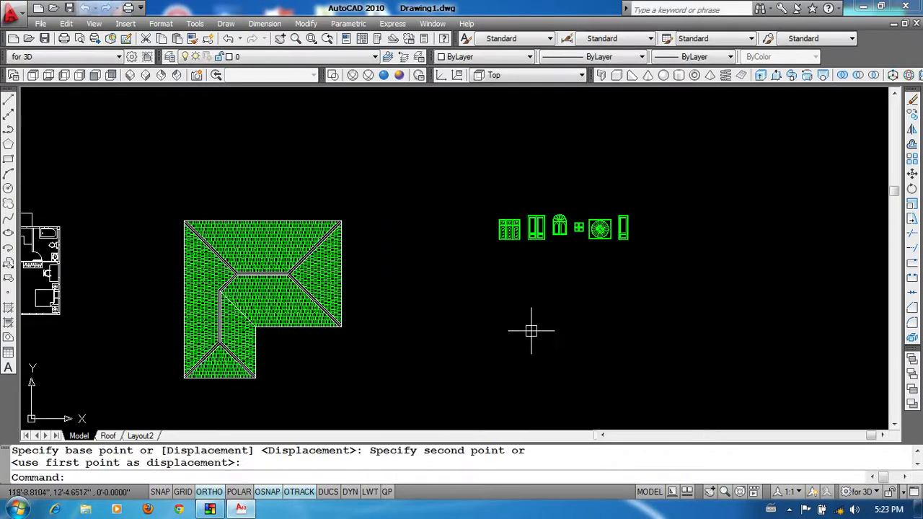
- Return to the Roof layout sheet
left_click(109, 436)
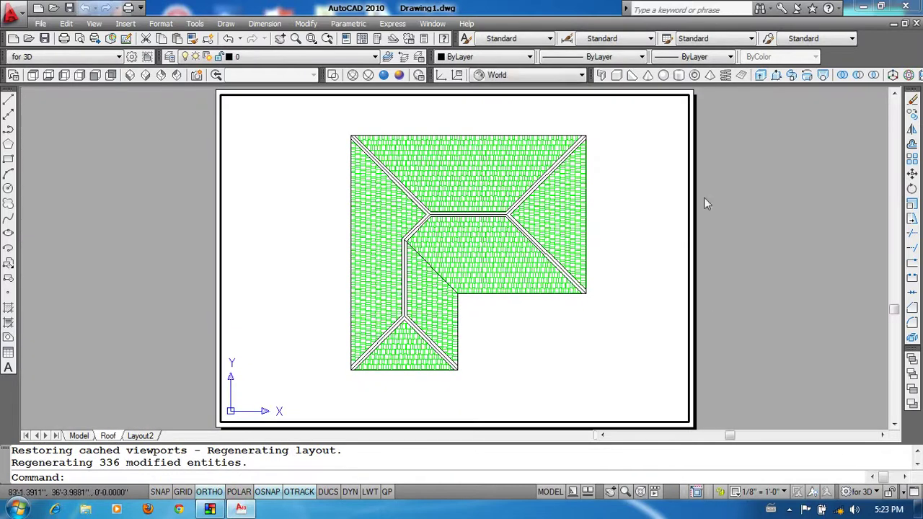
left_click(639, 329)
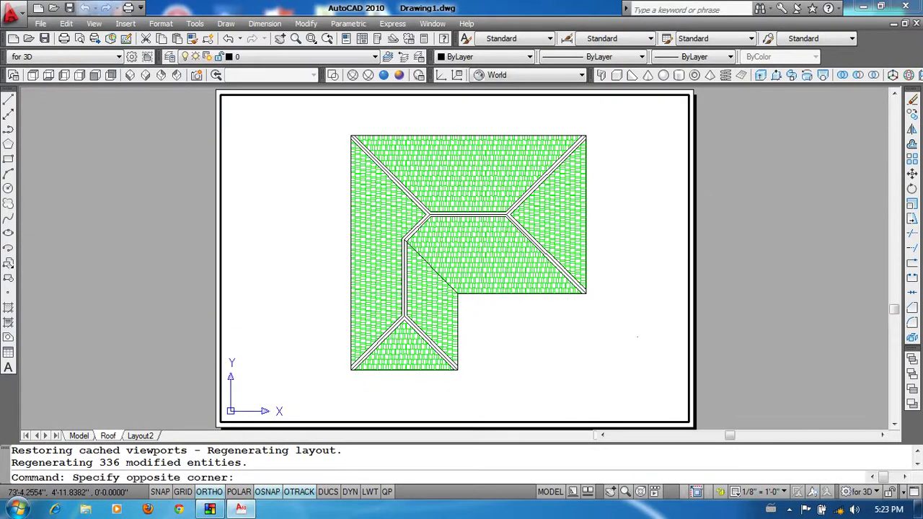
left_click(803, 410)
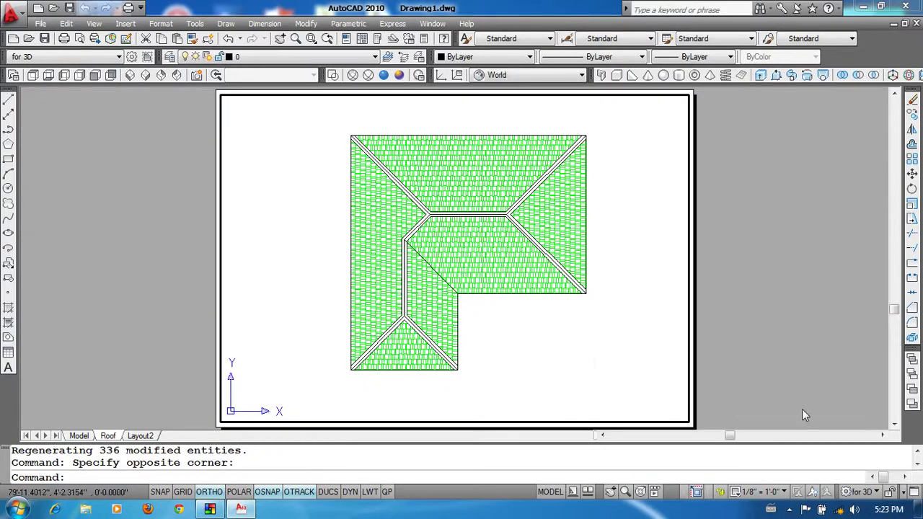
- Preview the Roof sheet in monochrome with PRE, check it, and choose Plot
double_click(780, 325)
type("pre")
key("Return")
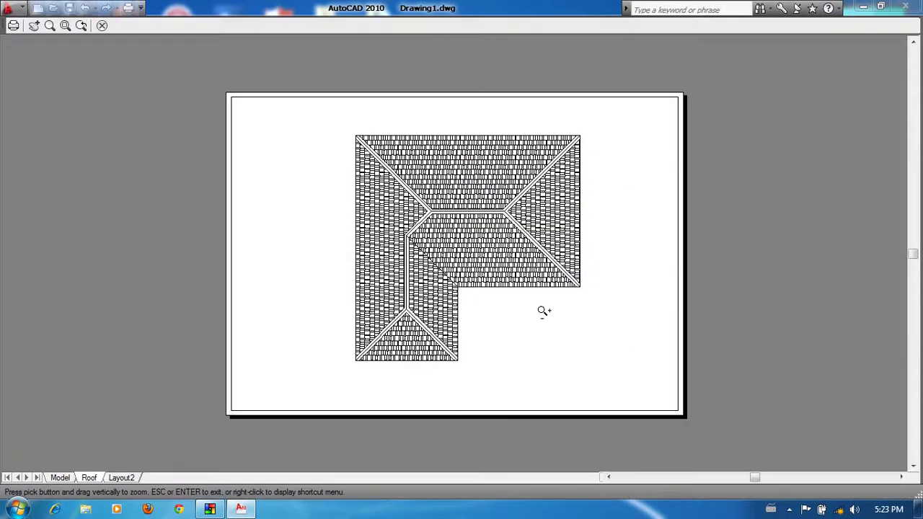
scroll(503, 211, "up", 2)
scroll(503, 211, "up", 2)
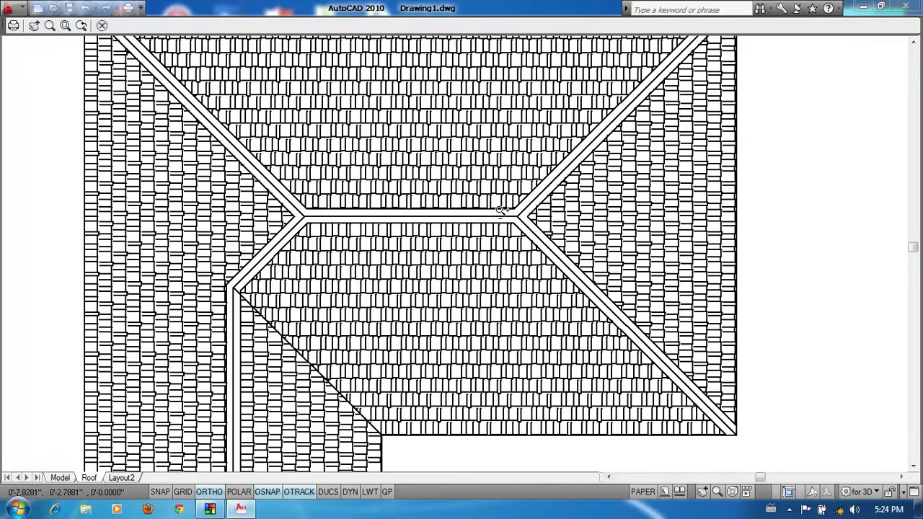
scroll(476, 195, "down", 6)
right_click(460, 176)
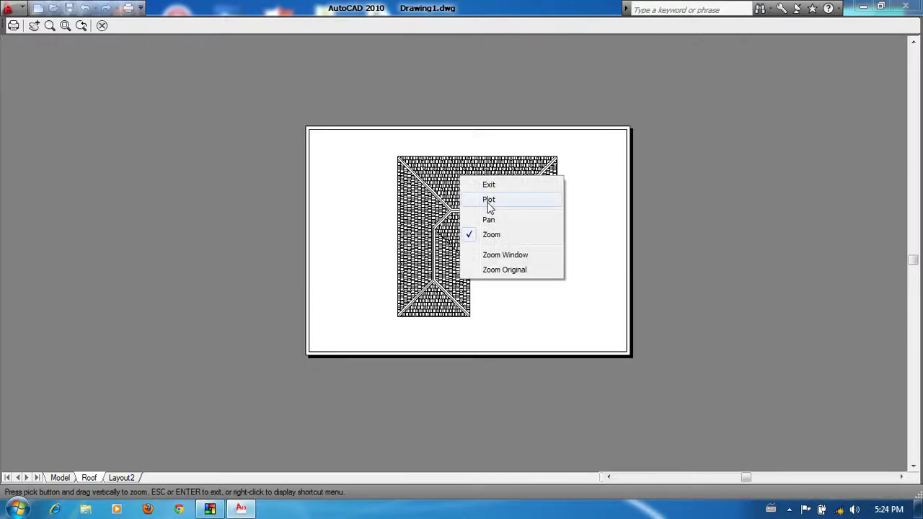
left_click(489, 202)
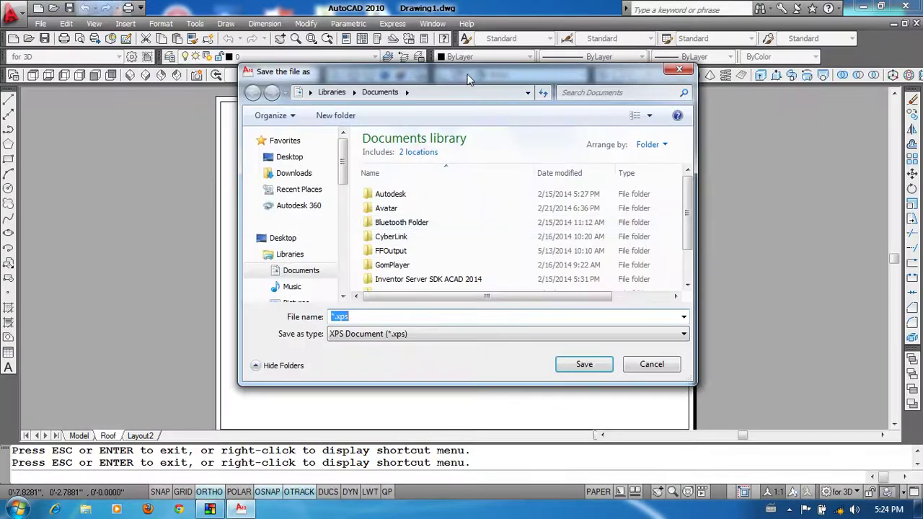
- Save the plot as 'sample print' XPS in Documents, dismiss the notification, and open Start
left_click_drag(468, 78, 461, 69)
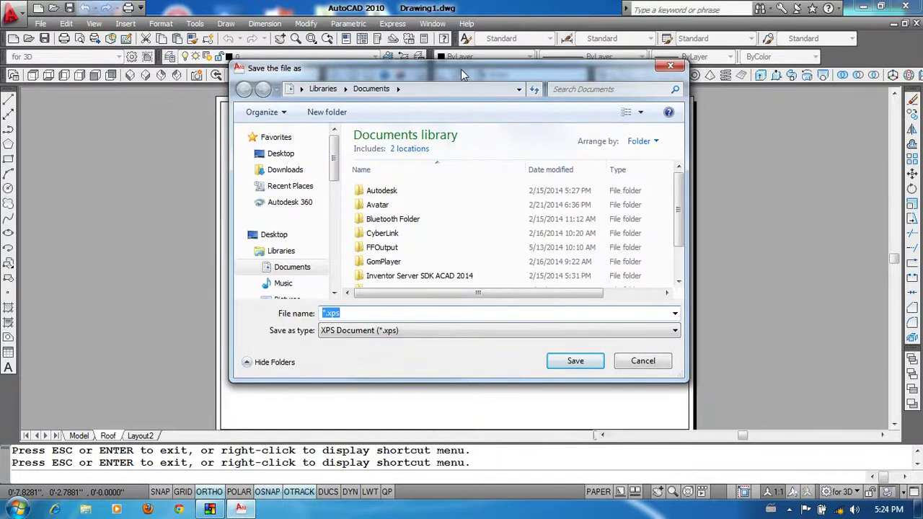
left_click(308, 268)
type("sample")
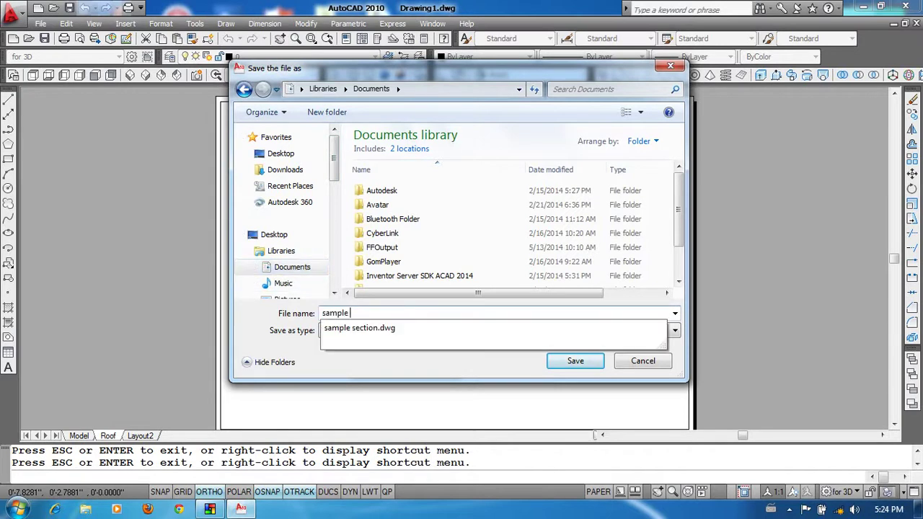
type("print")
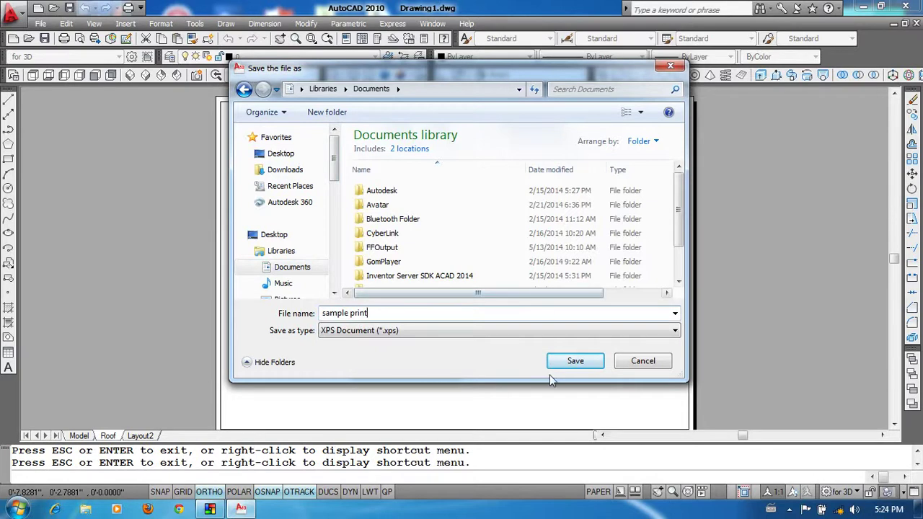
left_click(586, 367)
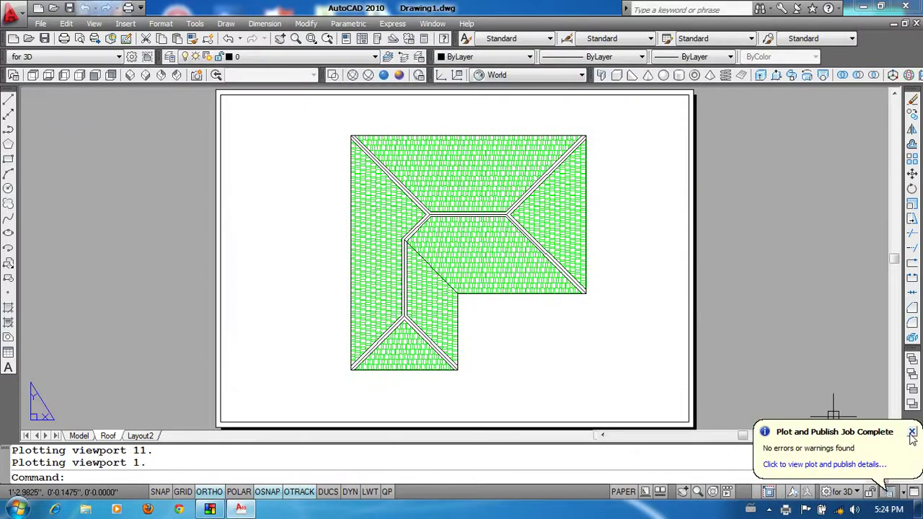
left_click(912, 432)
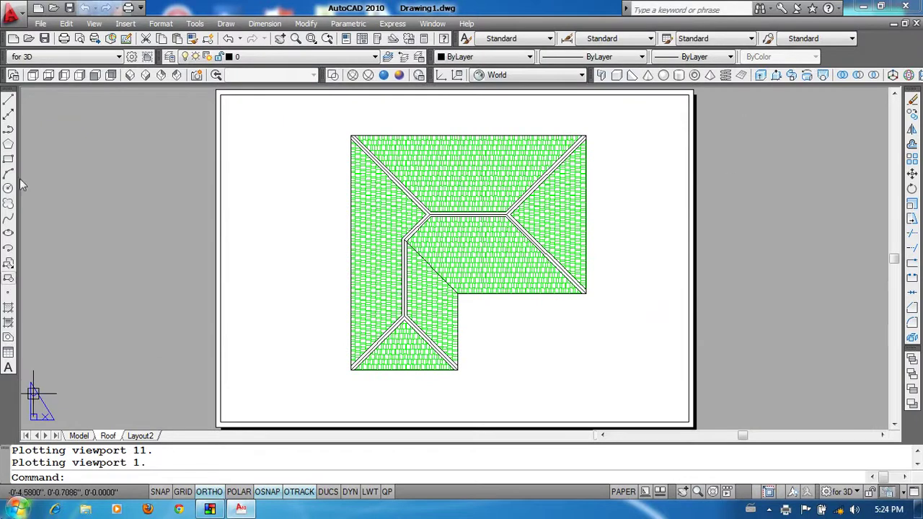
left_click(17, 509)
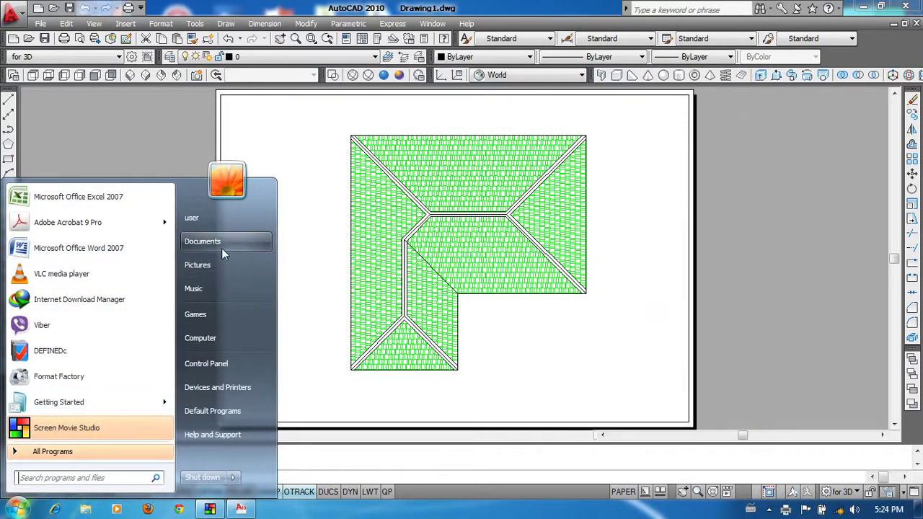
- View sample print.xps maximized in XPS Viewer, then close it and the Documents window
left_click(221, 249)
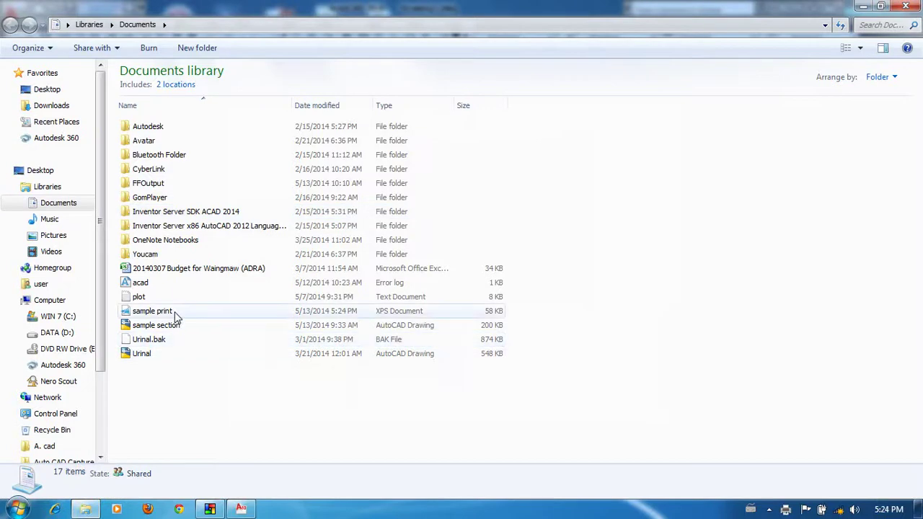
double_click(175, 315)
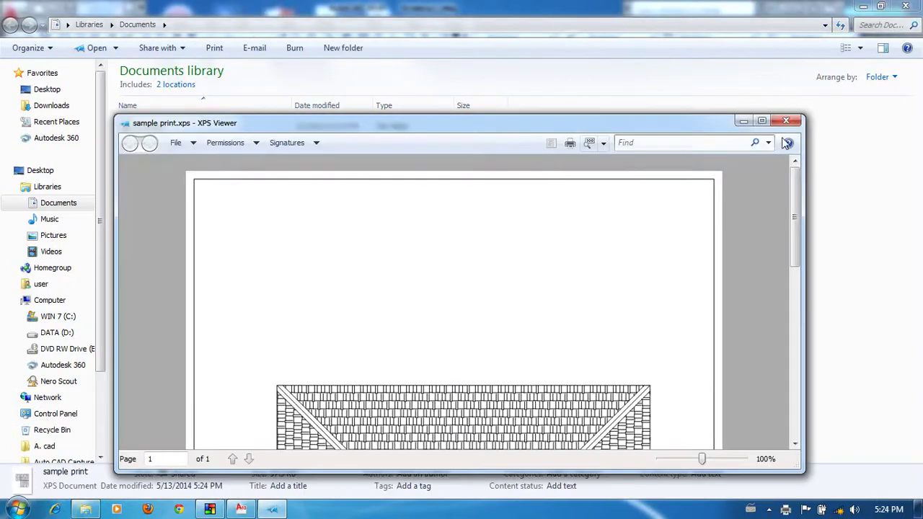
left_click(762, 120)
scroll(610, 378, "down", 8)
scroll(612, 376, "up", 4)
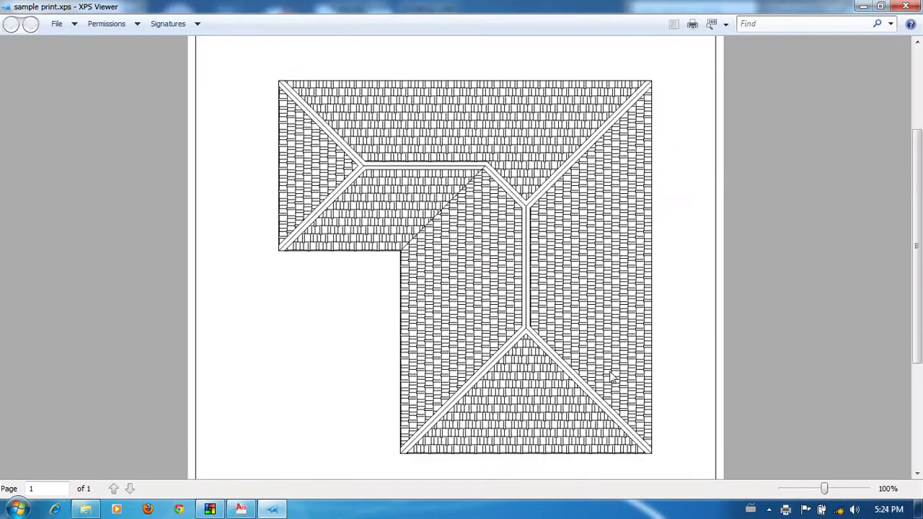
scroll(610, 377, "up", 5)
scroll(641, 312, "down", 9)
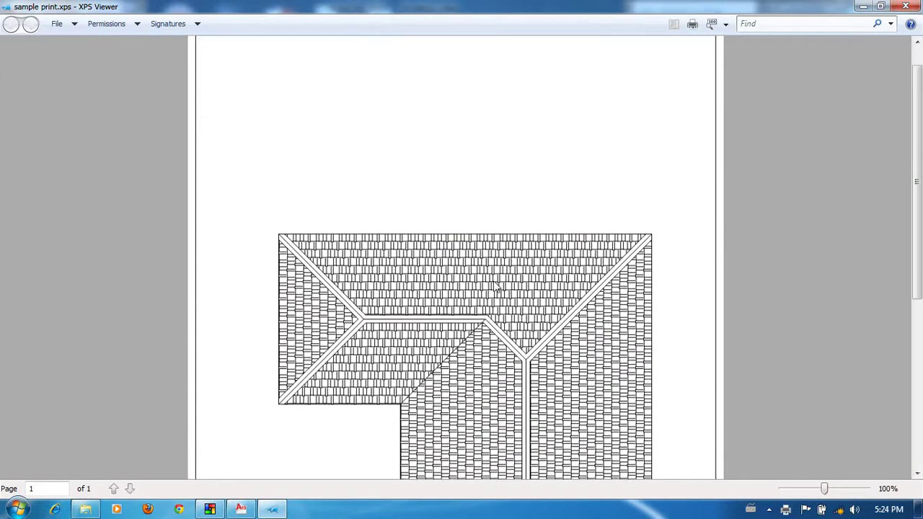
left_click(906, 5)
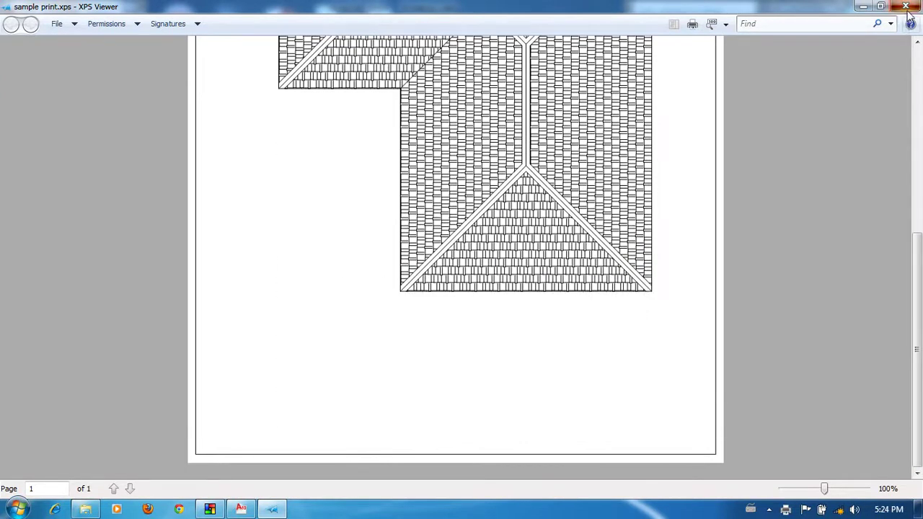
left_click(906, 6)
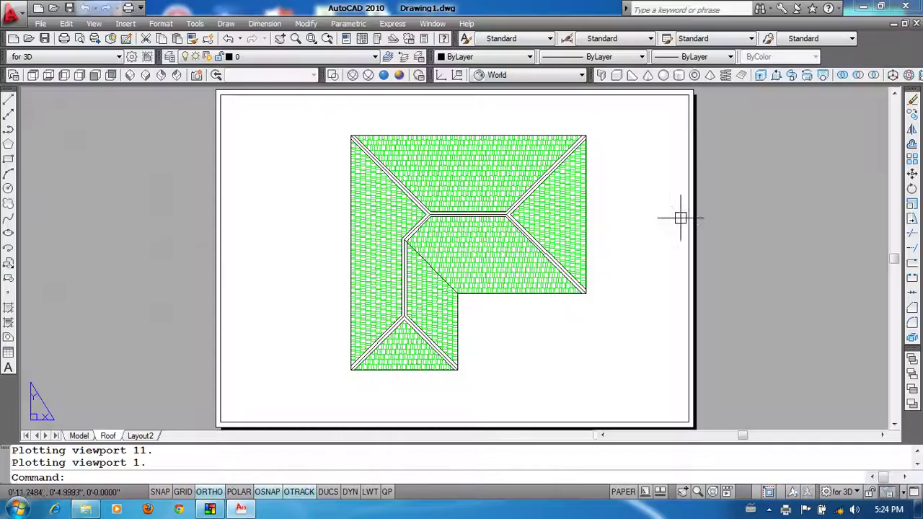
- Zoom the roof plan out inside the viewport and pan it to the left
double_click(593, 350)
scroll(571, 330, "down", 2)
middle_click_drag(597, 311, 533, 312)
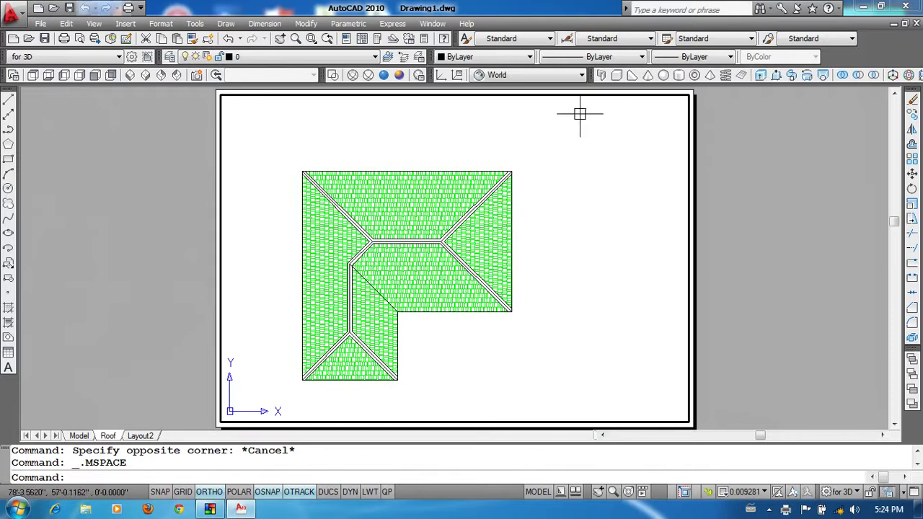
double_click(778, 282)
scroll(777, 274, "down", 2)
scroll(501, 353, "up", 2)
mouse_move(500, 353)
middle_mouse_down()
mouse_move(476, 350)
mouse_move(479, 335)
middle_mouse_up()
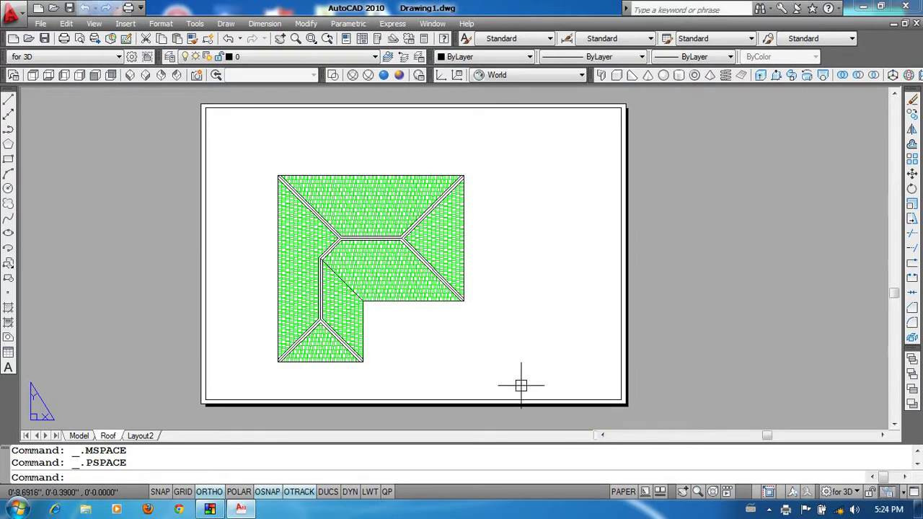
scroll(521, 386, "down", 2)
- Shift the roof plan further up and left inside the viewport, then return to paper space
double_click(527, 309)
scroll(495, 309, "down", 3)
scroll(486, 312, "up", 3)
middle_click_drag(487, 312, 468, 292)
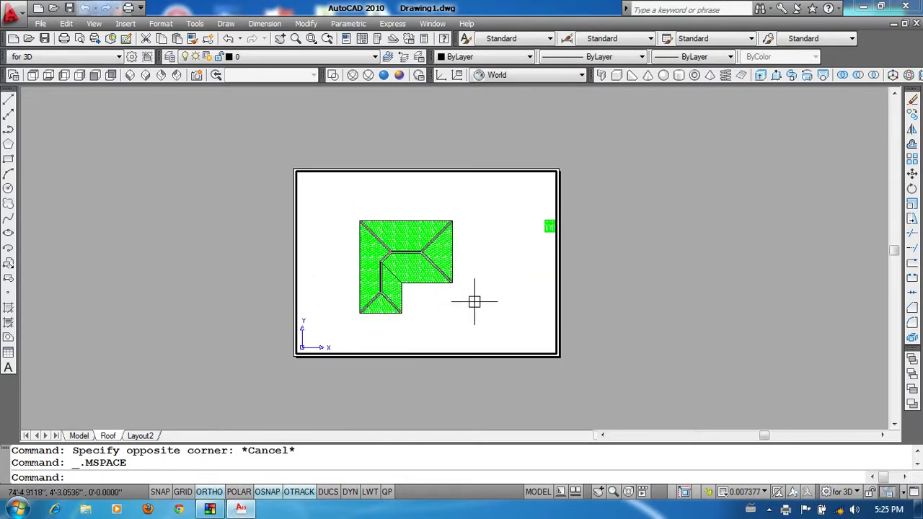
double_click(621, 273)
- Zoom All to fit the whole Roof sheet in view
scroll(493, 279, "up", 2)
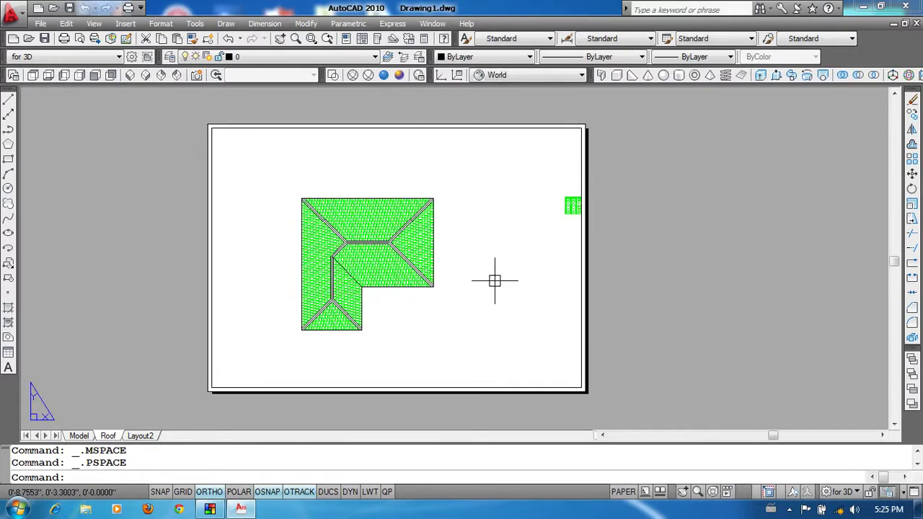
type("z")
key("Return")
type("a")
key("Return")
scroll(653, 285, "up", 2)
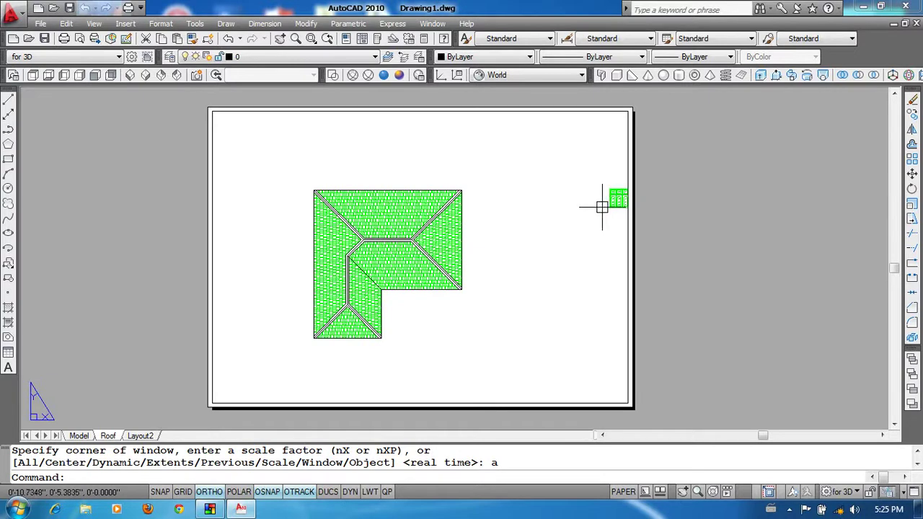
- Try starting a line and a rectangle at the sheet corners, cancelling both
type("l")
key("Return")
left_click(627, 404)
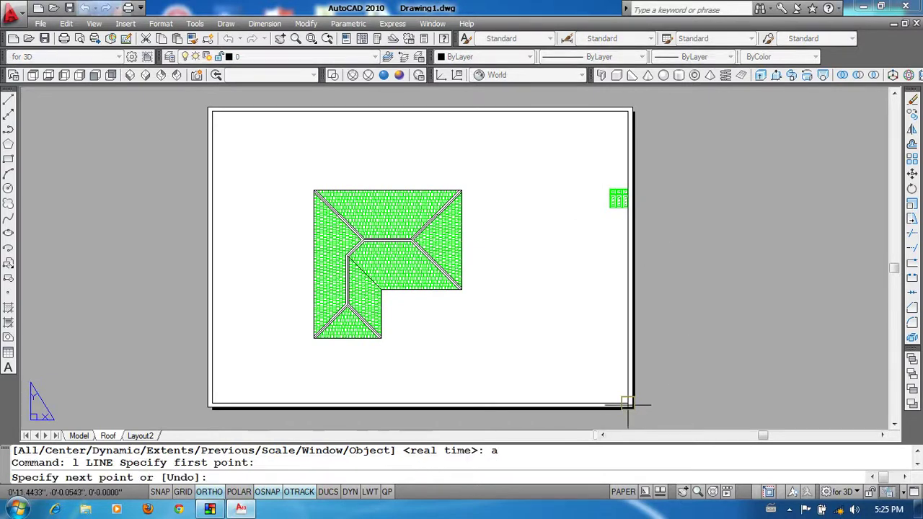
key("Escape")
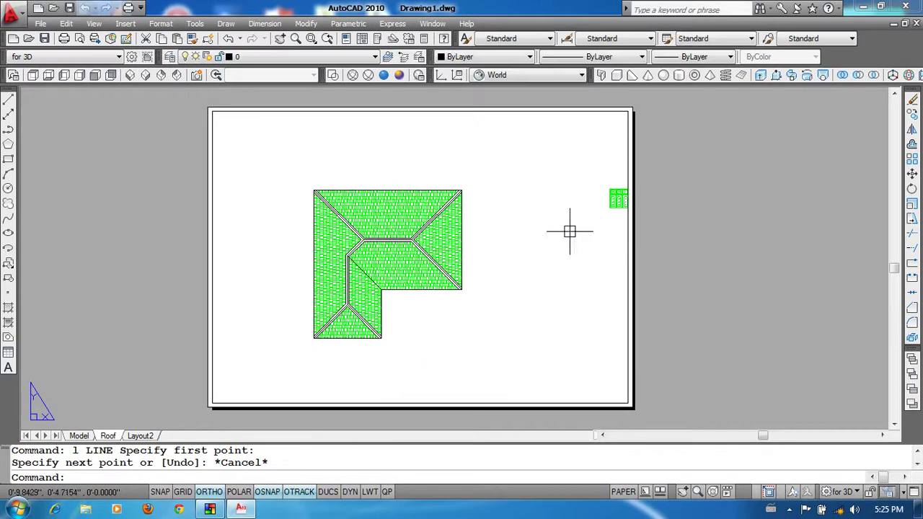
type("rec")
key("Return")
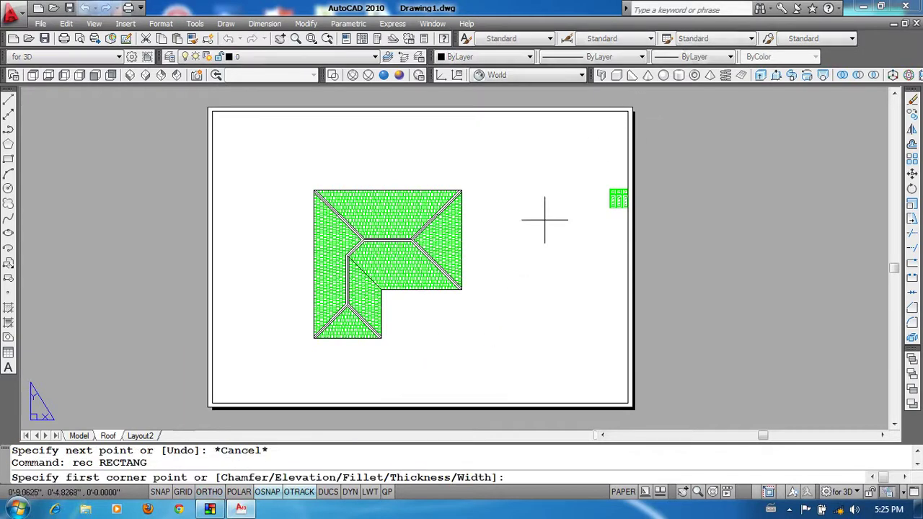
left_click(629, 111)
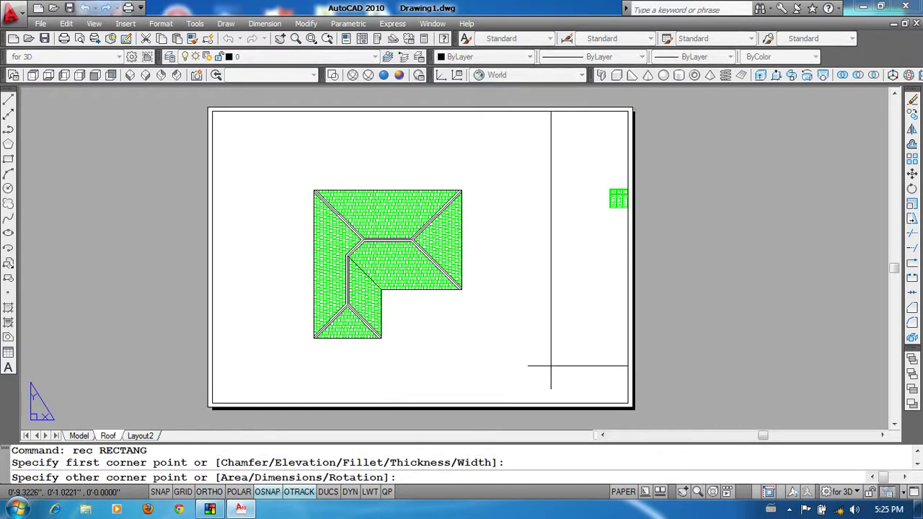
key("Escape")
middle_click_drag(506, 313, 501, 298)
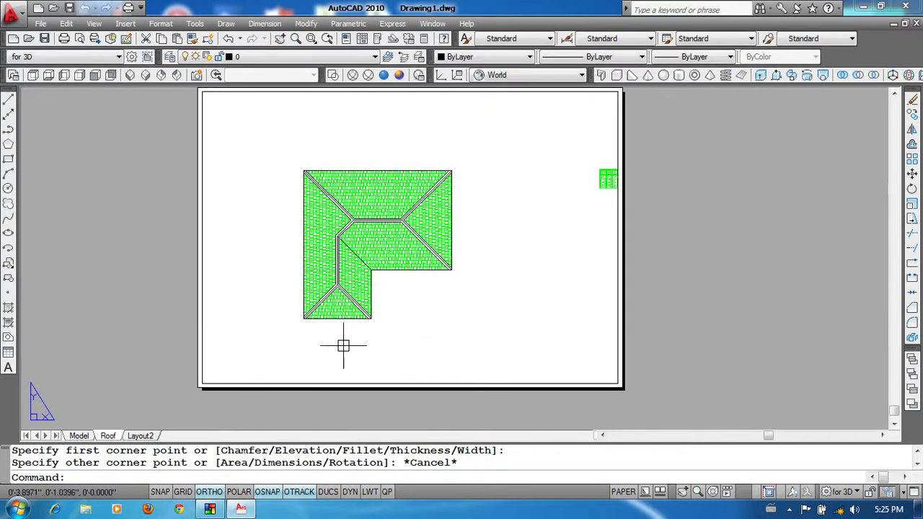
middle_click_drag(334, 290, 339, 301)
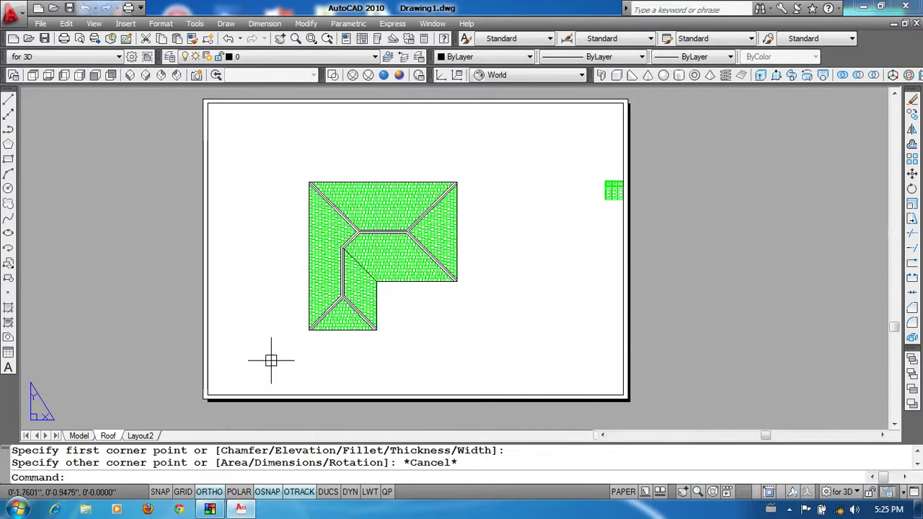
- Draw the title-block rectangle from the sheet's top-right corner down to the bottom edge
key("Return")
left_click(207, 394)
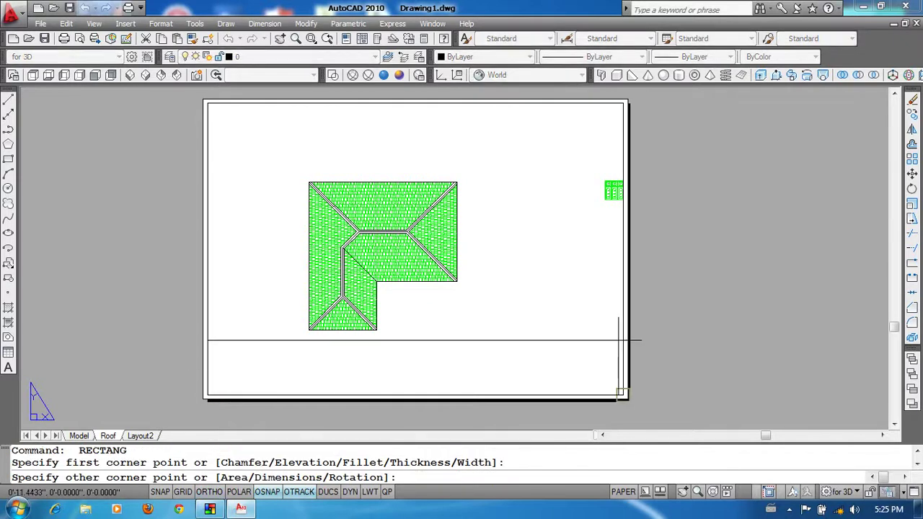
key("Escape")
key("Return")
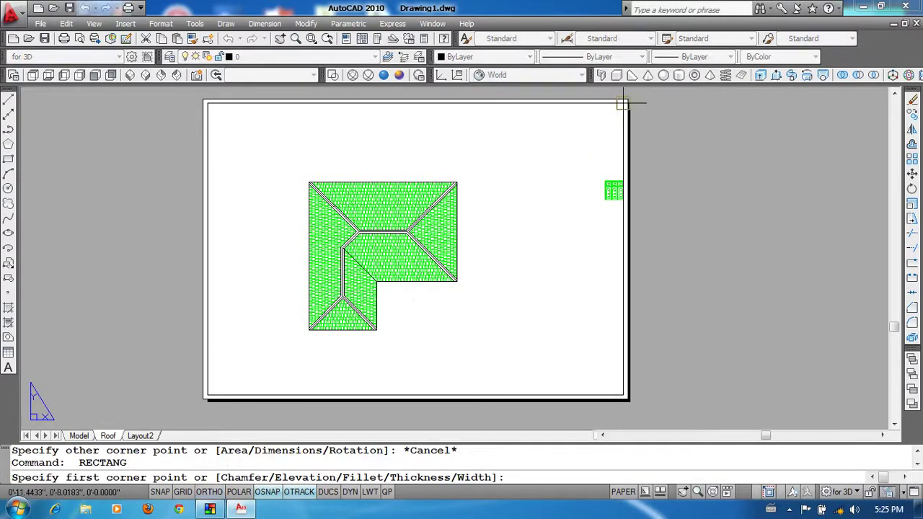
left_click(624, 103)
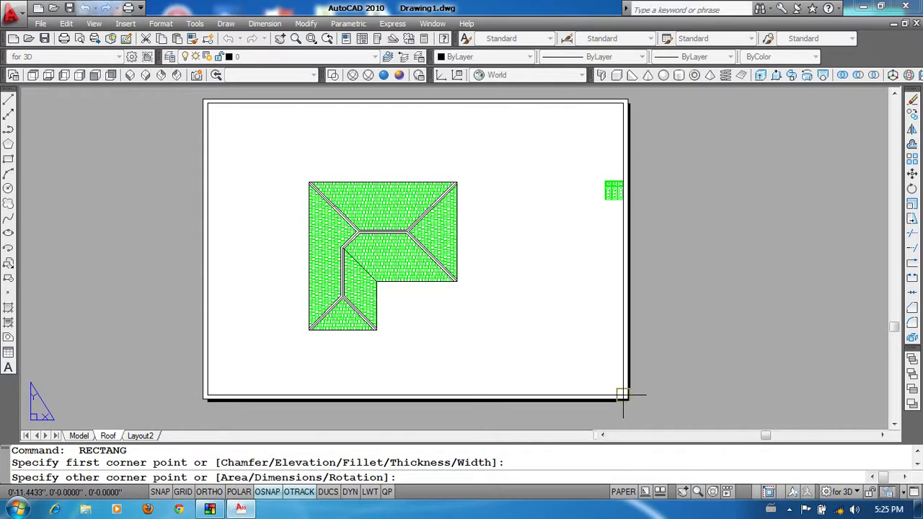
left_click(525, 396)
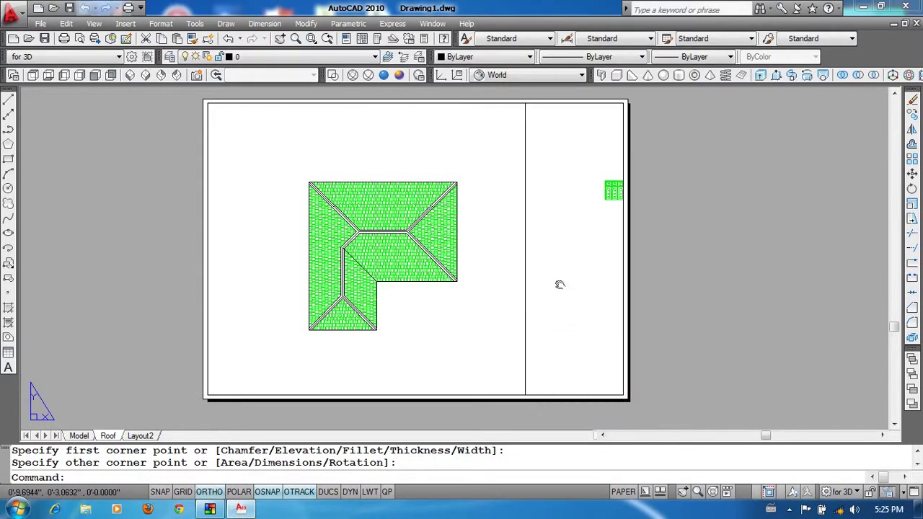
- Draw a horizontal divider across the title block to the sheet's right border
type("l")
key("Return")
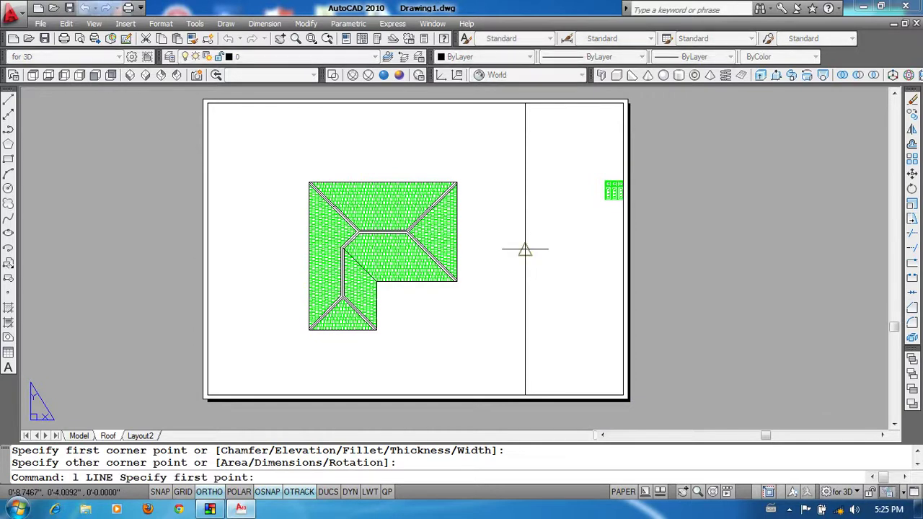
left_click(525, 249)
left_click(623, 249)
key("Return")
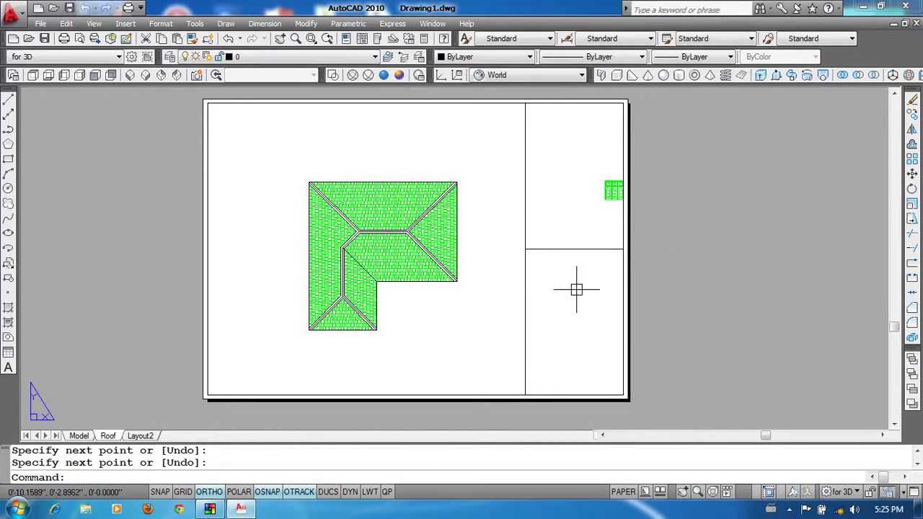
- Copy the divider into four more rows down the title block
type("co")
key("Return")
left_click(613, 238)
left_click(548, 267)
key("Return")
left_click(709, 303)
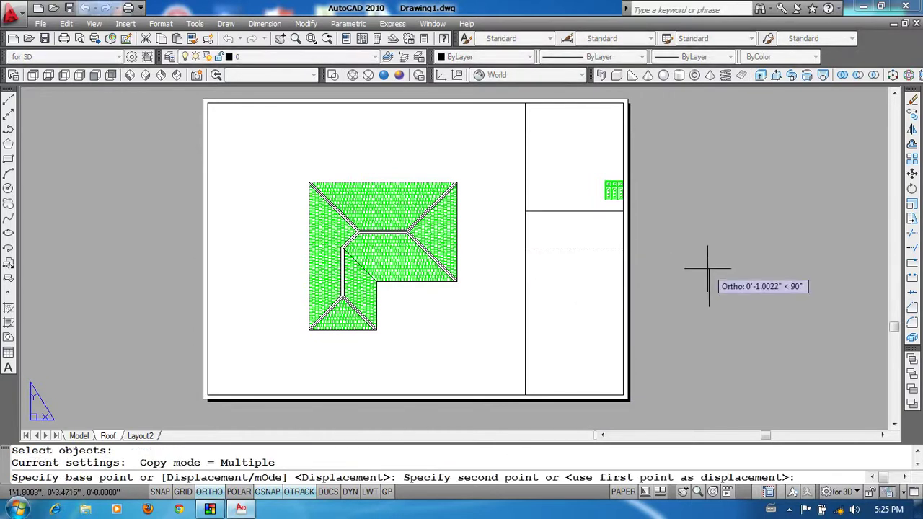
left_click(709, 281)
left_click(709, 213)
left_click(710, 350)
left_click(709, 376)
key("Return")
- Draw two vertical splitters dividing a lower row and an upper row into cells
type("l")
key("Return")
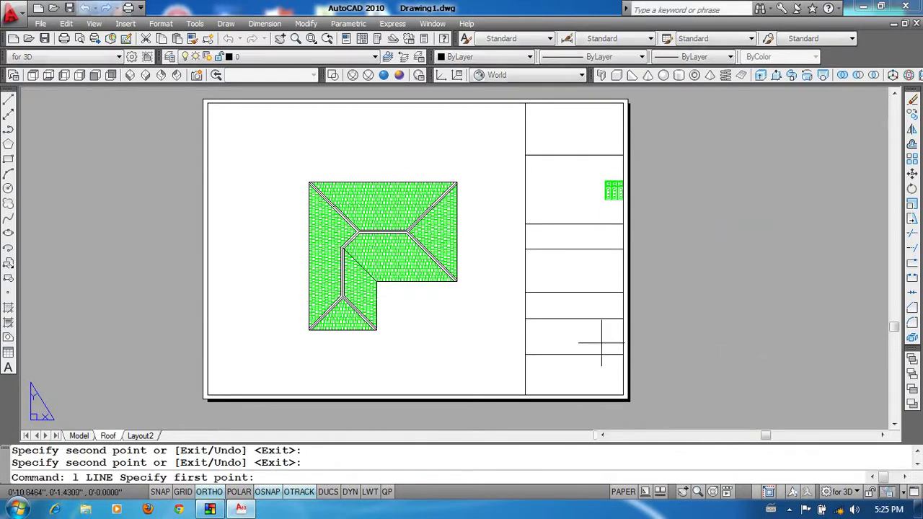
left_click(574, 292)
left_click(574, 319)
key("Return")
key("Return")
left_click(574, 249)
left_click(574, 225)
- Redraw the sheet's bottom edge as a line from the bottom-right to bottom-left corner
key("Return")
middle_click_drag(585, 276, 605, 258)
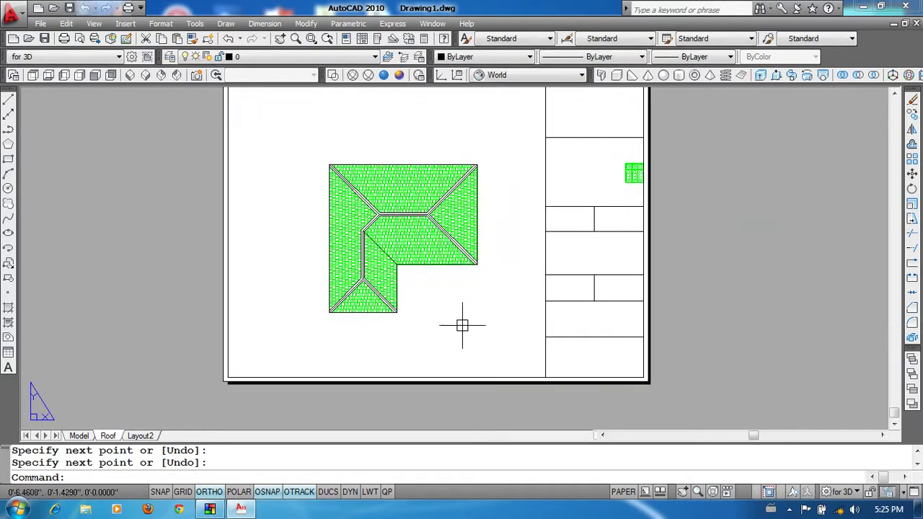
type("l")
key("Return")
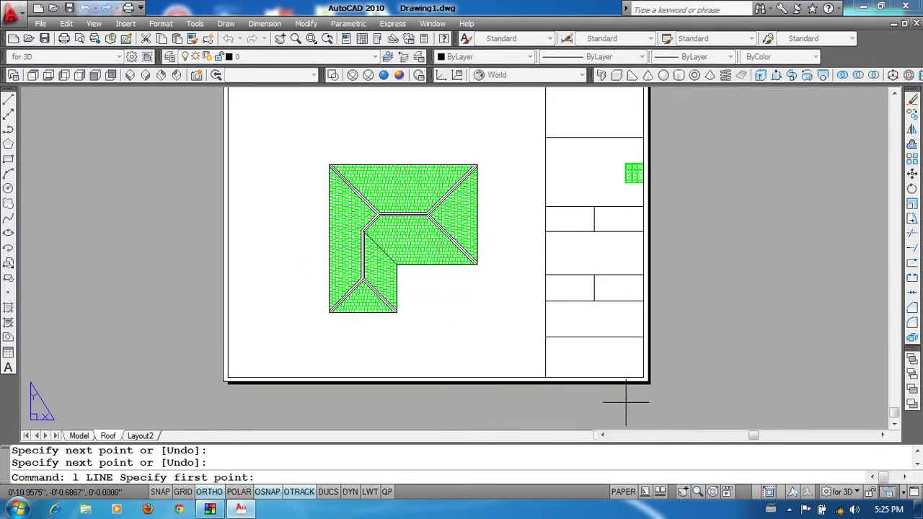
left_click(643, 377)
left_click(224, 377)
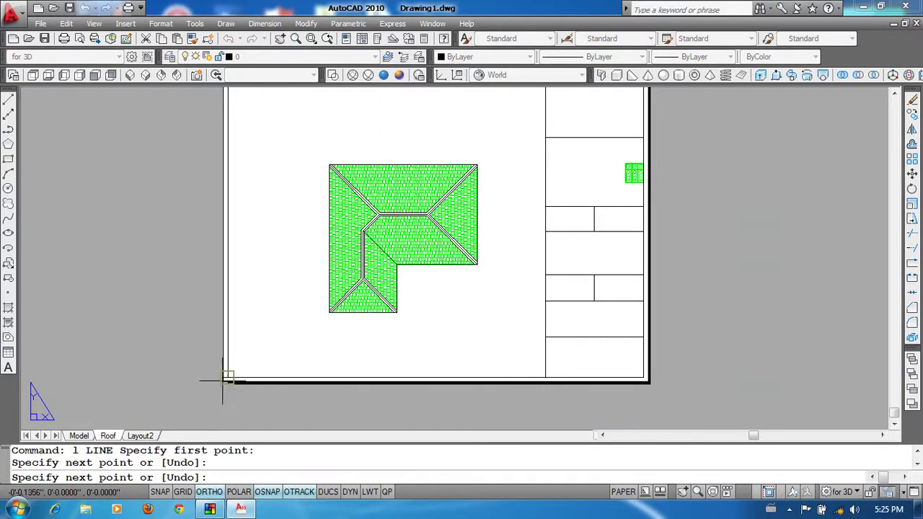
key("Return")
scroll(318, 367, "down", 3)
scroll(368, 338, "up", 2)
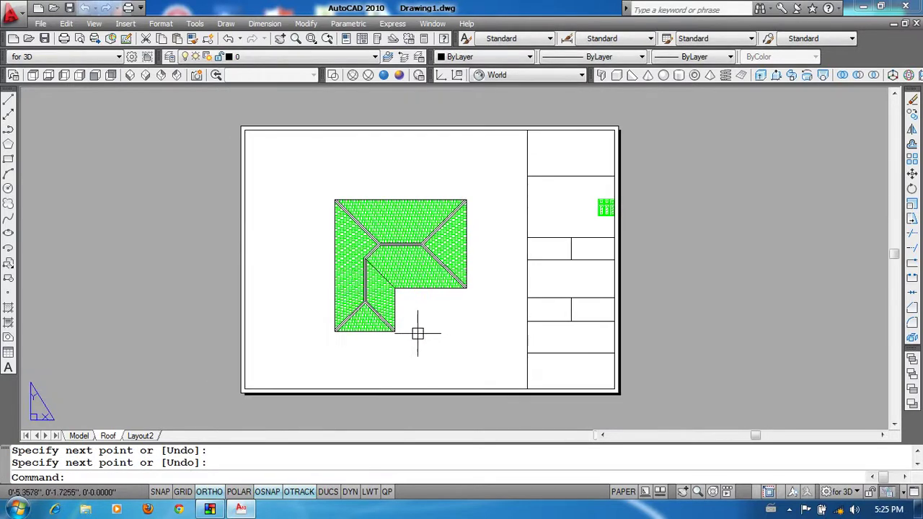
- Pan the roof toward the centre-left inside the old viewport
double_click(304, 260)
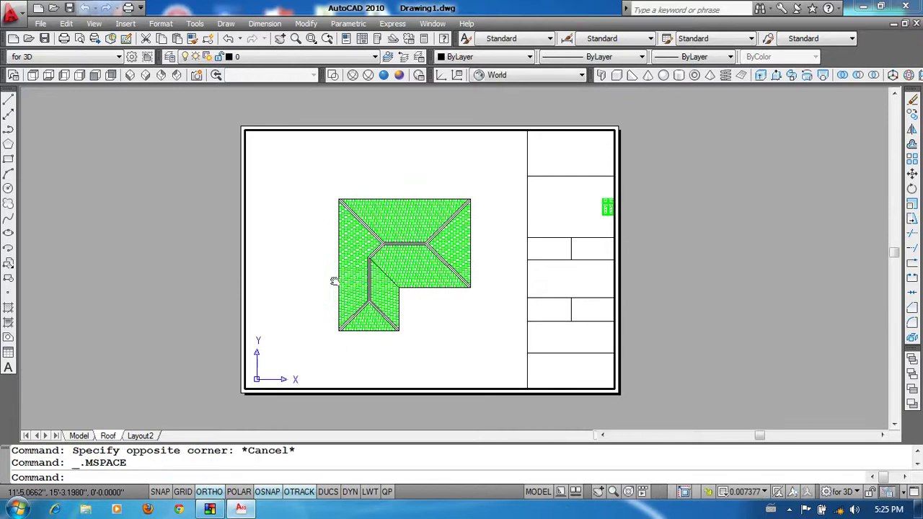
middle_click_drag(332, 282, 429, 266)
scroll(430, 287, "up", 1)
scroll(461, 296, "down", 1)
middle_click_drag(483, 296, 405, 295)
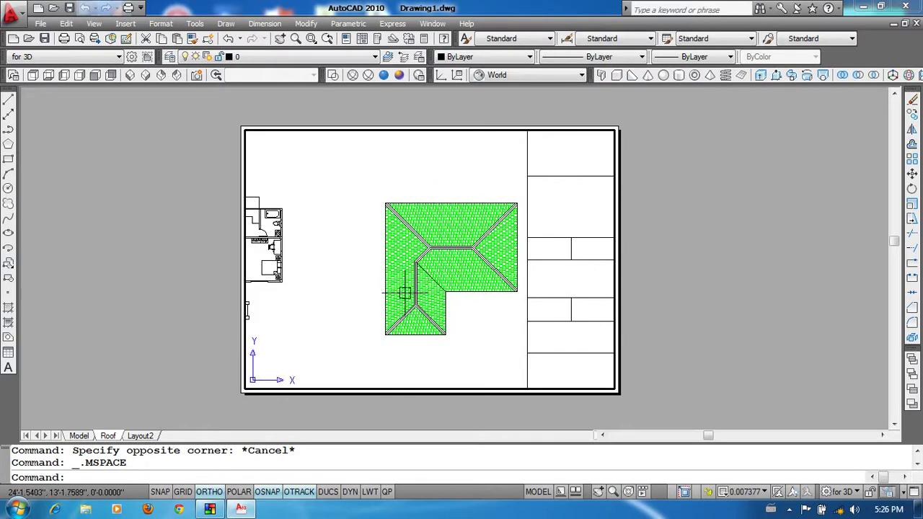
double_click(690, 225)
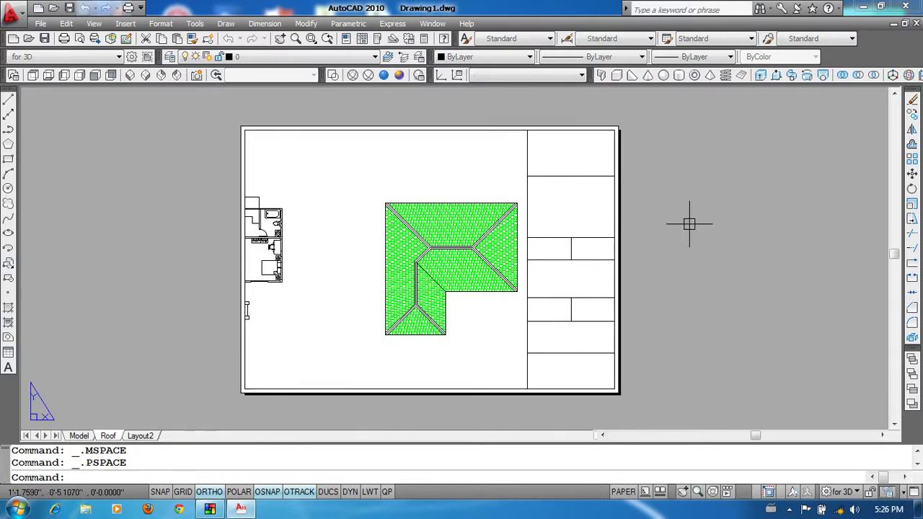
- Delete the old viewport and make a new one from the title block's top-left to the sheet's lower-left
left_click(445, 132)
key("Delete")
type("mv")
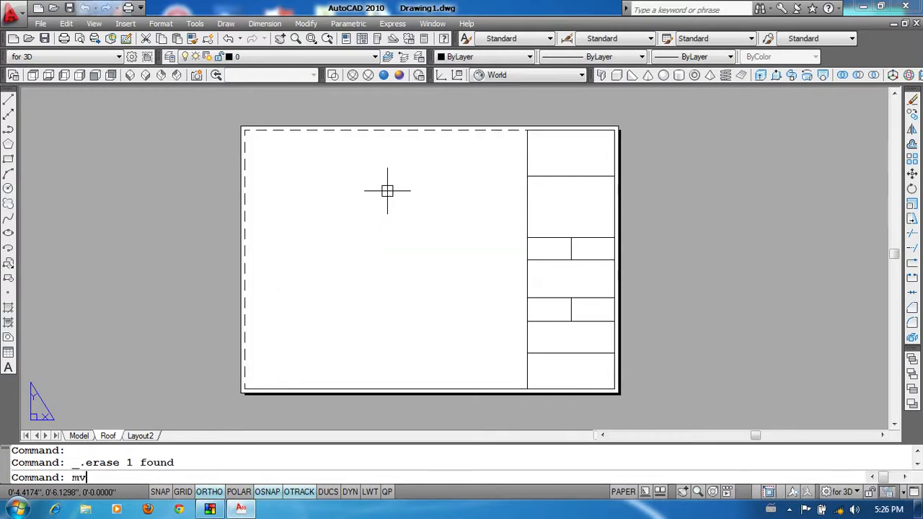
key("Return")
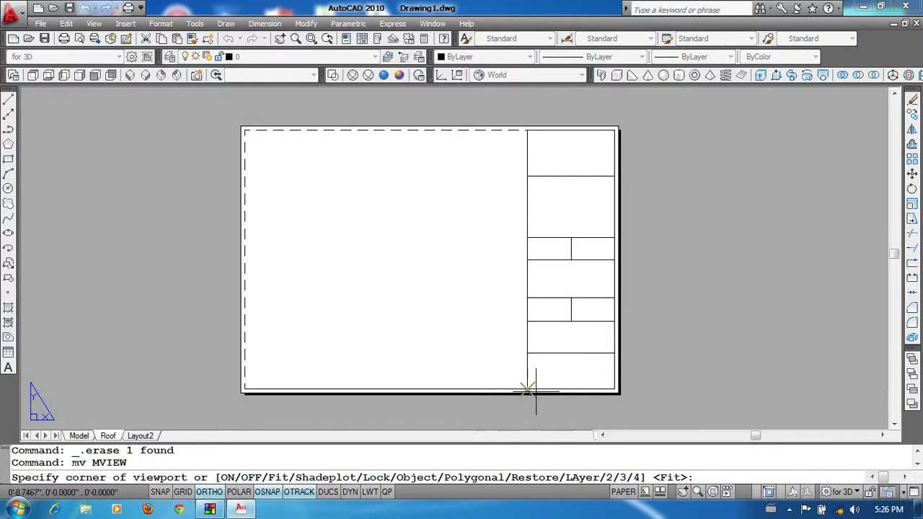
middle_click_drag(391, 279, 394, 286)
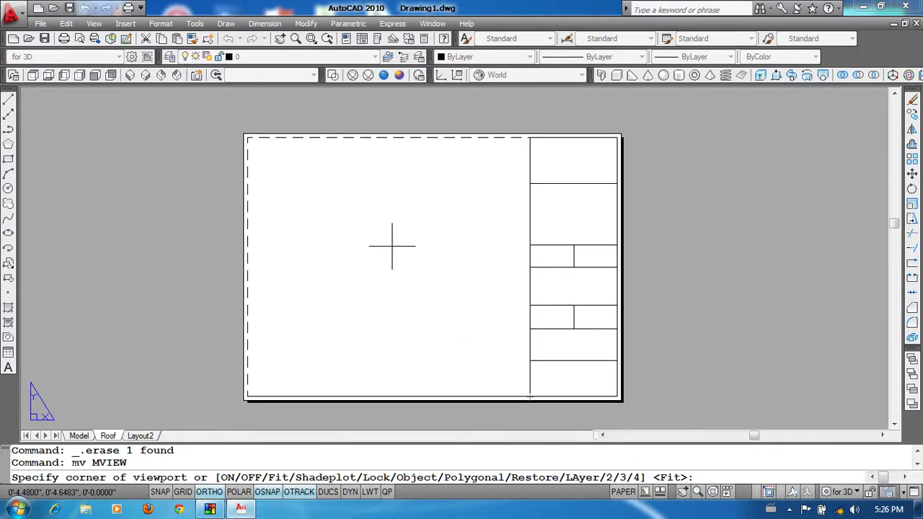
left_click(530, 137)
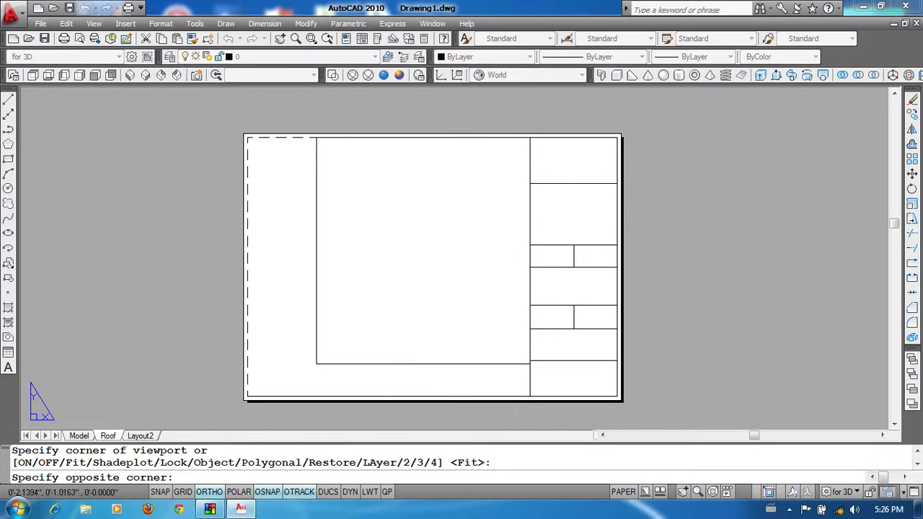
left_click(248, 396)
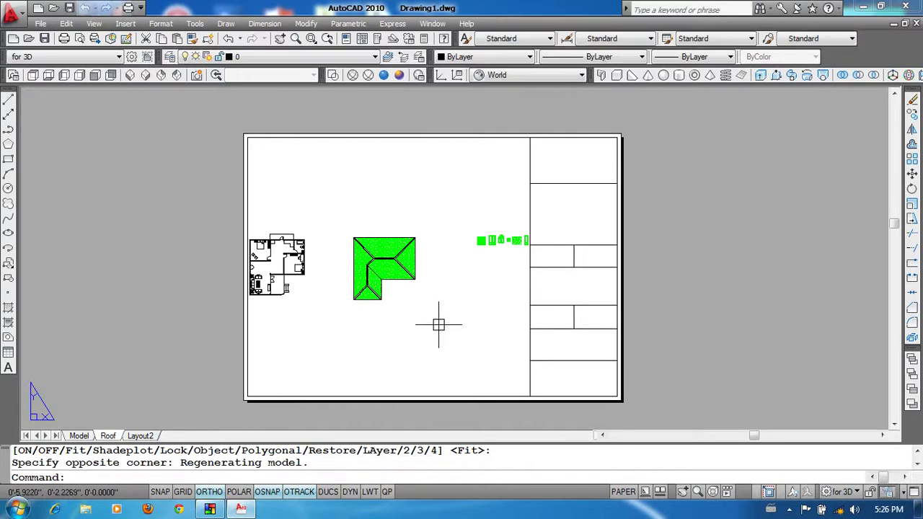
left_click(206, 344)
- Erase the stray bottom line of the sheet
left_click(697, 393)
type("e")
key("Return")
- Centre the green roof in the viewport and set its scale to 1/8" = 1'-0"
double_click(456, 321)
mouse_move(346, 258)
middle_mouse_down()
mouse_move(493, 224)
mouse_move(365, 268)
middle_mouse_up()
scroll(407, 249, "up", 4)
scroll(409, 249, "up", 2)
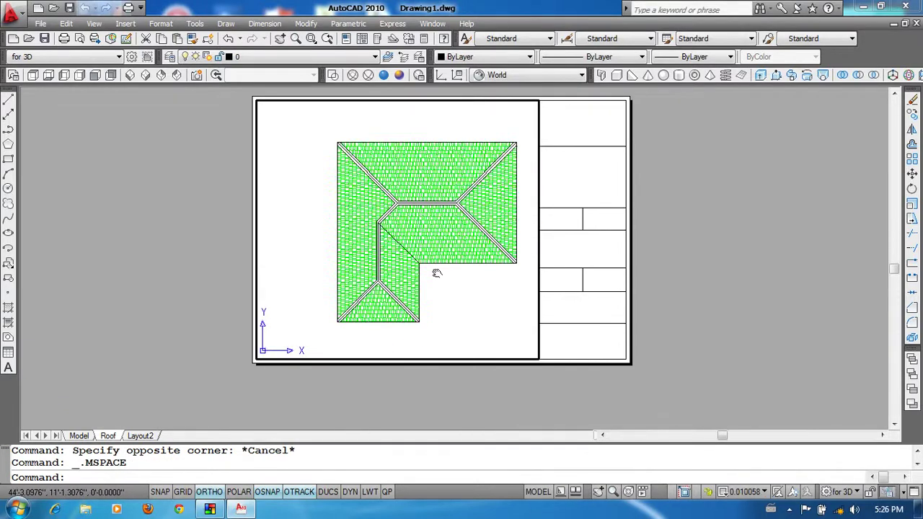
middle_click_drag(439, 270, 411, 274)
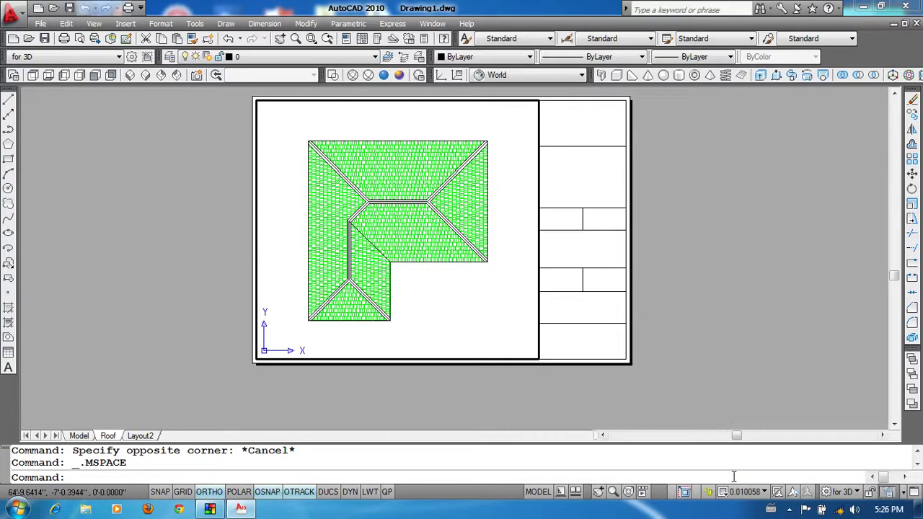
left_click(750, 493)
left_click(770, 367)
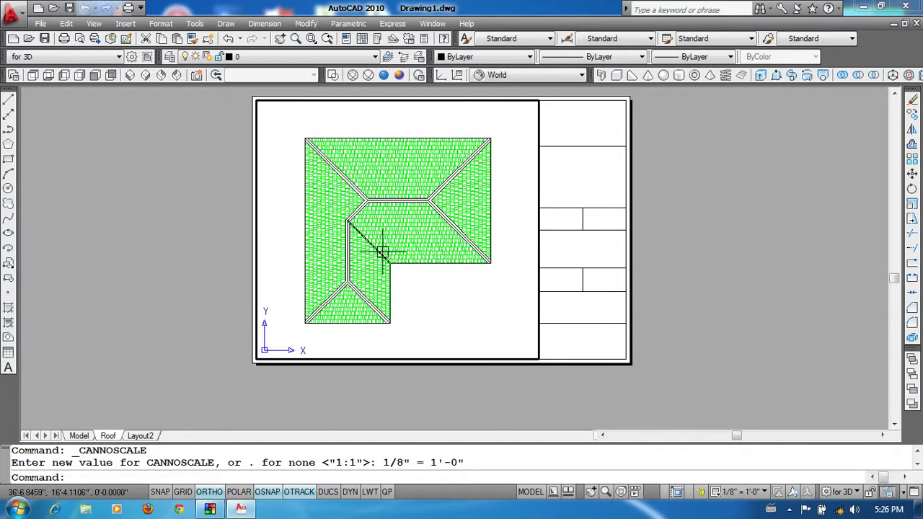
type("p")
- Pan the roof slightly up and right, then return to paper space and select the viewport
key("Return")
left_click_drag(408, 280, 413, 266)
right_click(408, 236)
left_click(431, 245)
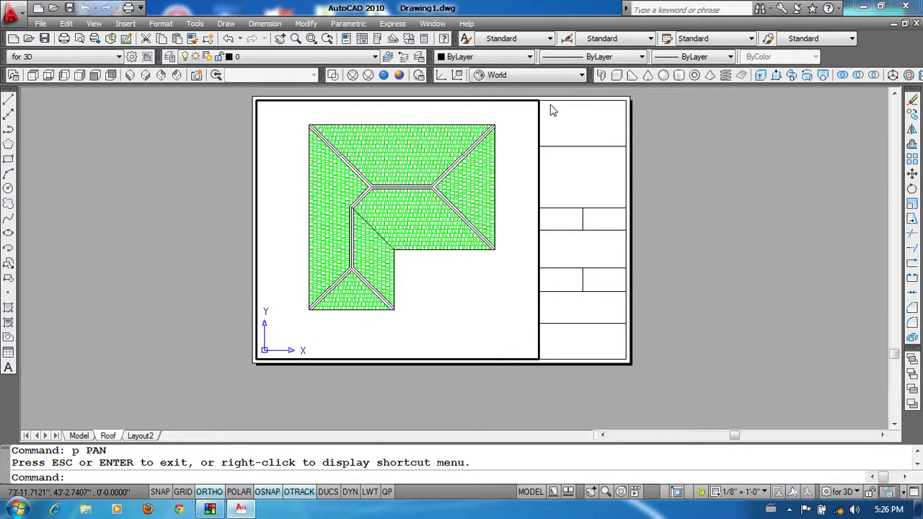
double_click(698, 230)
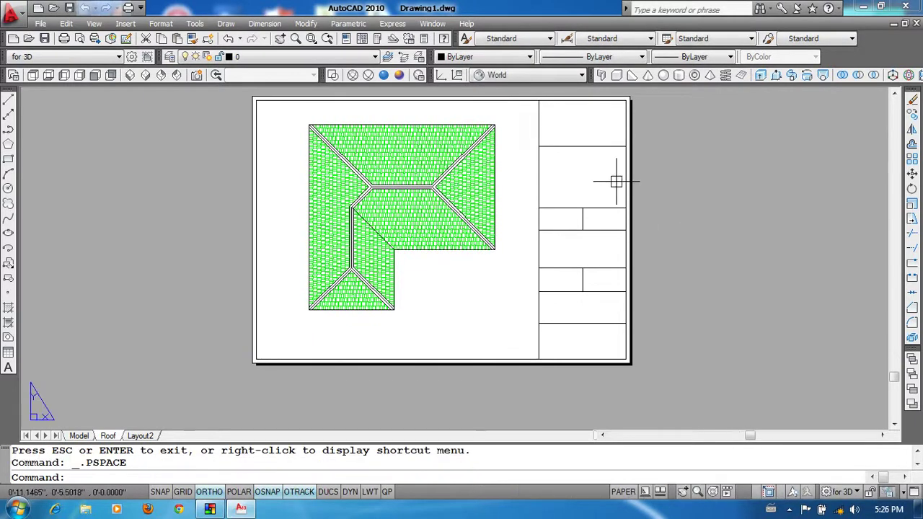
left_click(624, 125)
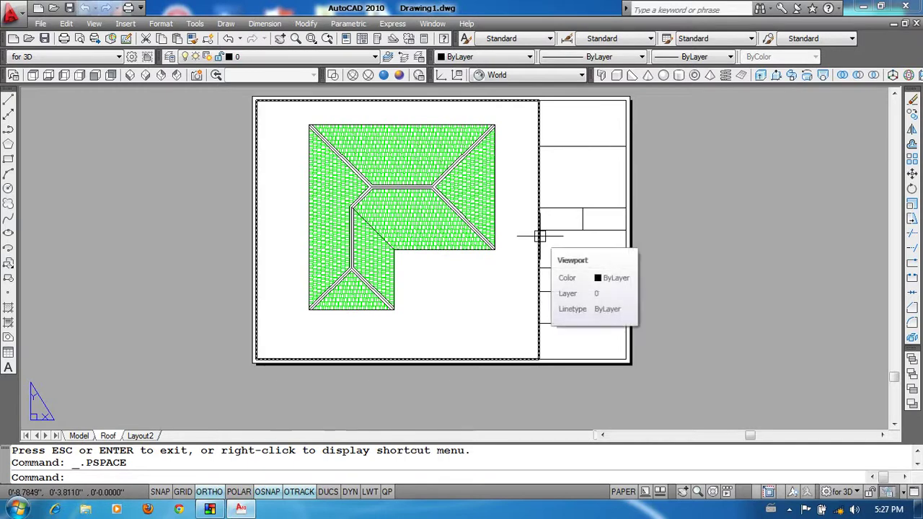
- Check the full drawing in the Model tab, then return to the Roof layout
scroll(538, 242, "up", 1)
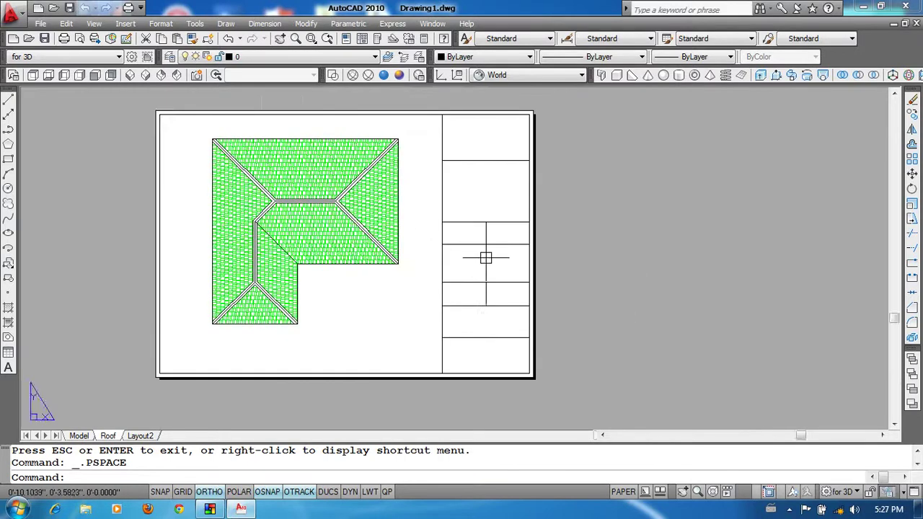
scroll(540, 257, "up", 3)
scroll(509, 266, "down", 4)
scroll(509, 266, "down", 1)
scroll(347, 318, "up", 1)
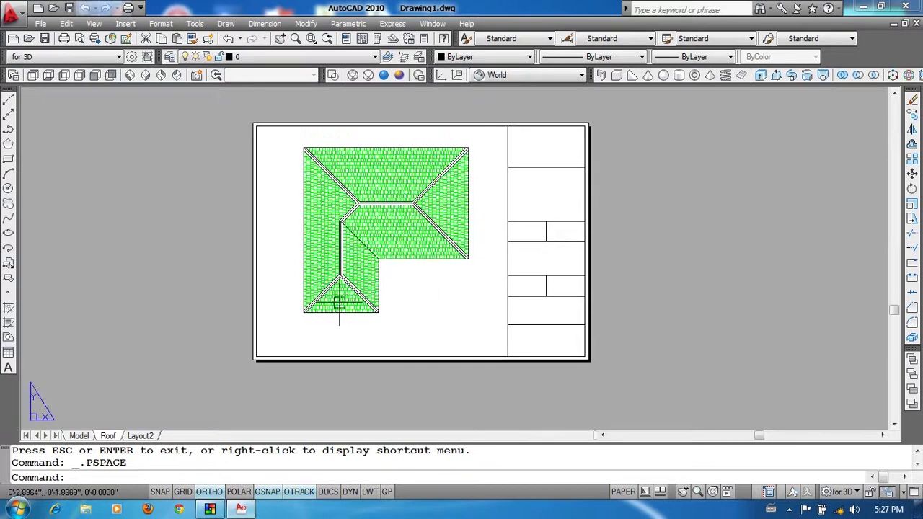
left_click(79, 436)
scroll(216, 288, "up", 3)
scroll(375, 243, "down", 1)
scroll(375, 244, "down", 1)
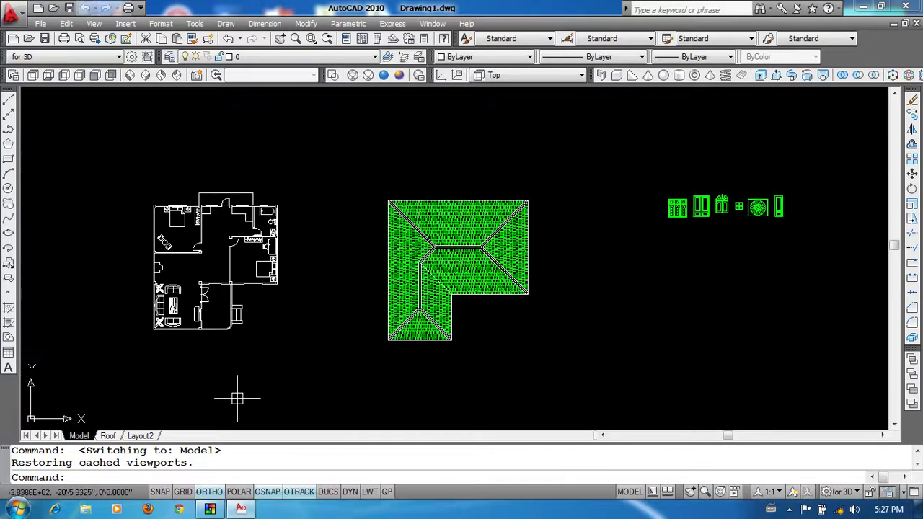
left_click(108, 436)
scroll(527, 217, "up", 2)
scroll(548, 278, "down", 1)
scroll(537, 273, "down", 1)
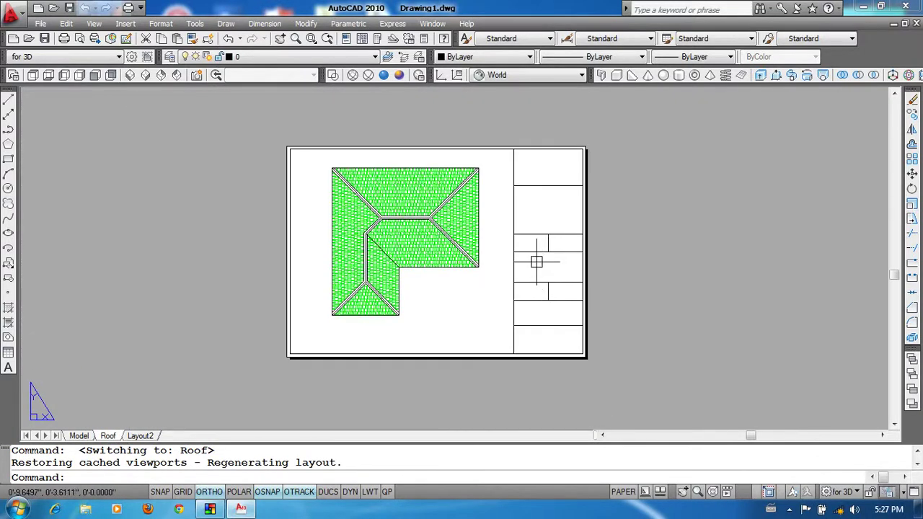
type("st")
- Create the 'for print' text style with Times New Roman font at 0.2 height and apply it
key("Return")
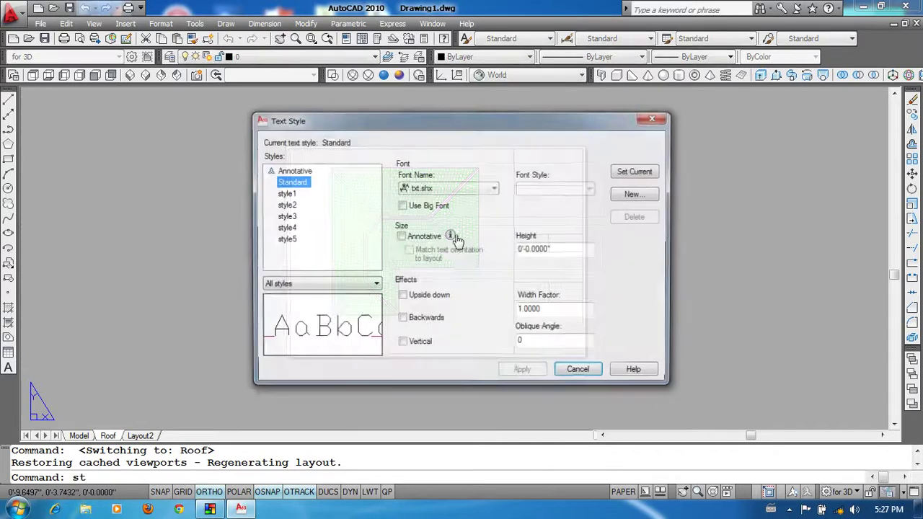
left_click(654, 197)
type("for print")
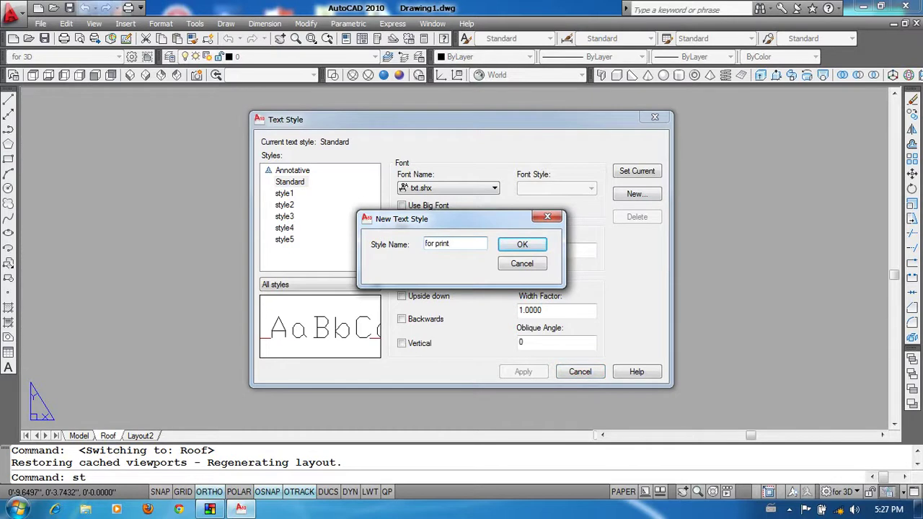
key("Return")
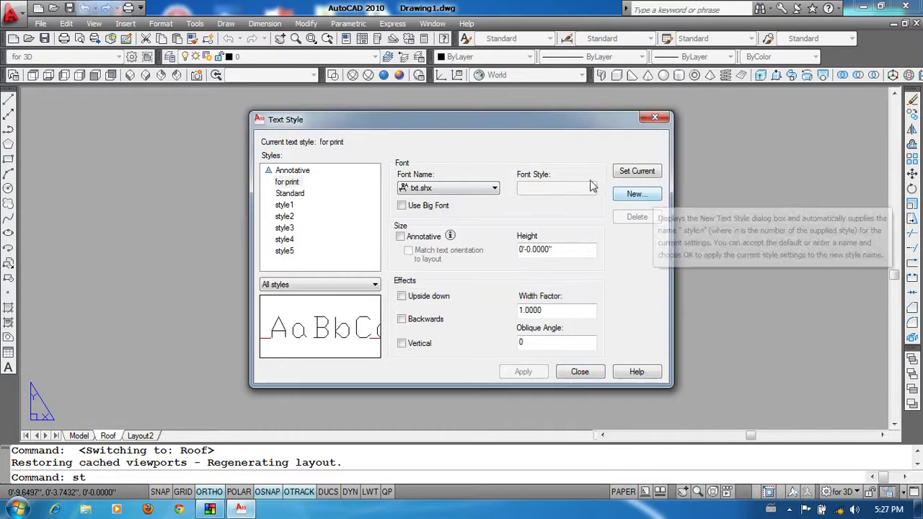
left_click(493, 188)
key("t")
scroll(468, 242, "down", 1)
scroll(468, 244, "down", 1)
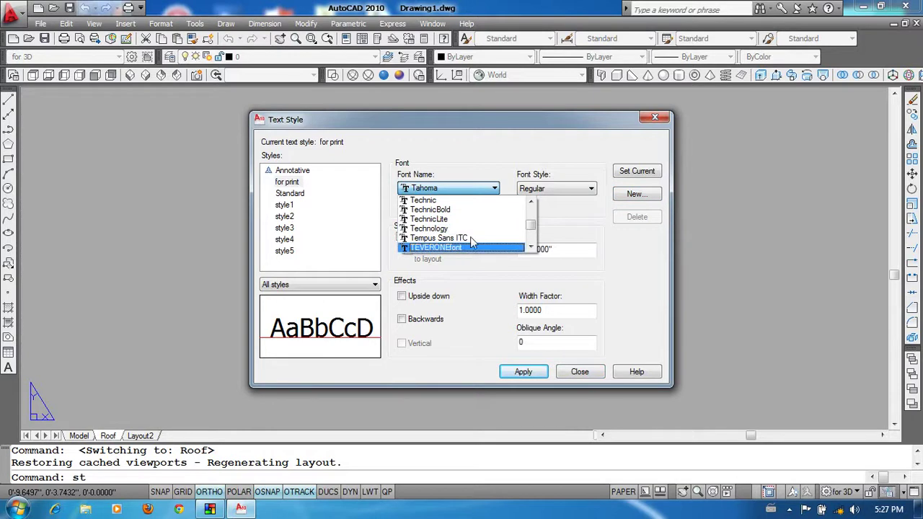
scroll(468, 242, "down", 2)
left_click(443, 219)
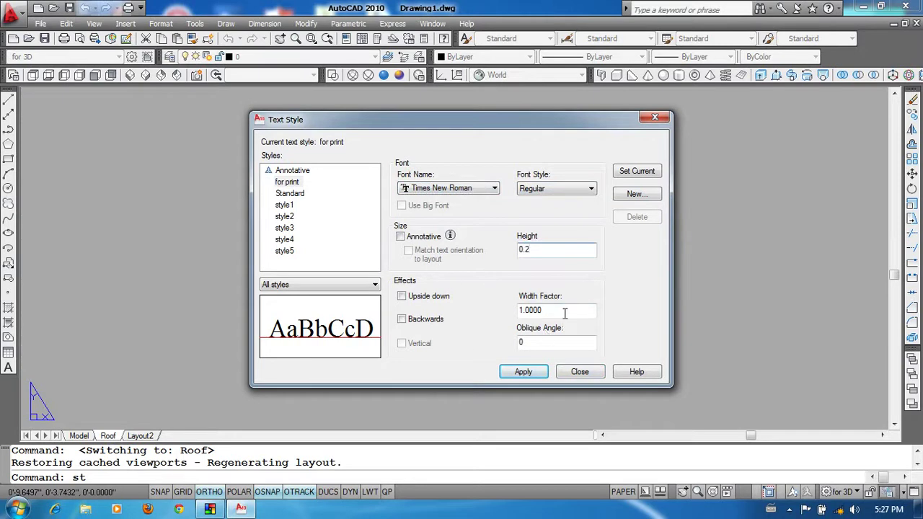
left_click(522, 371)
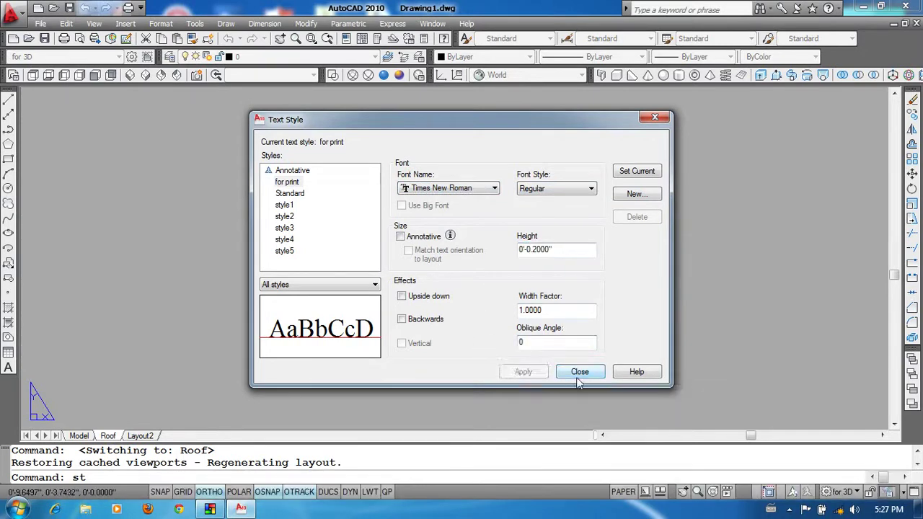
left_click(578, 374)
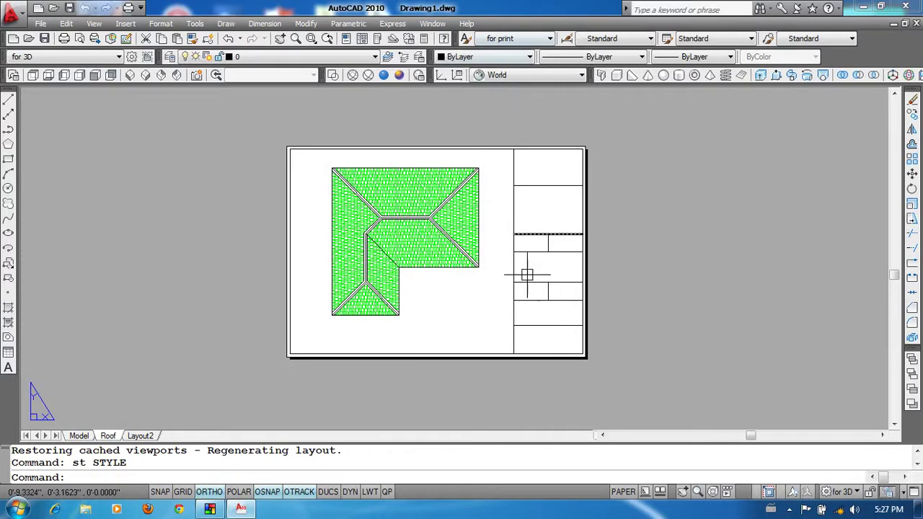
scroll(592, 263, "up", 2)
- Write an 'Engineer Name:' single-line text label in the title block's top cell
type("d")
key("Return")
scroll(542, 266, "up", 2)
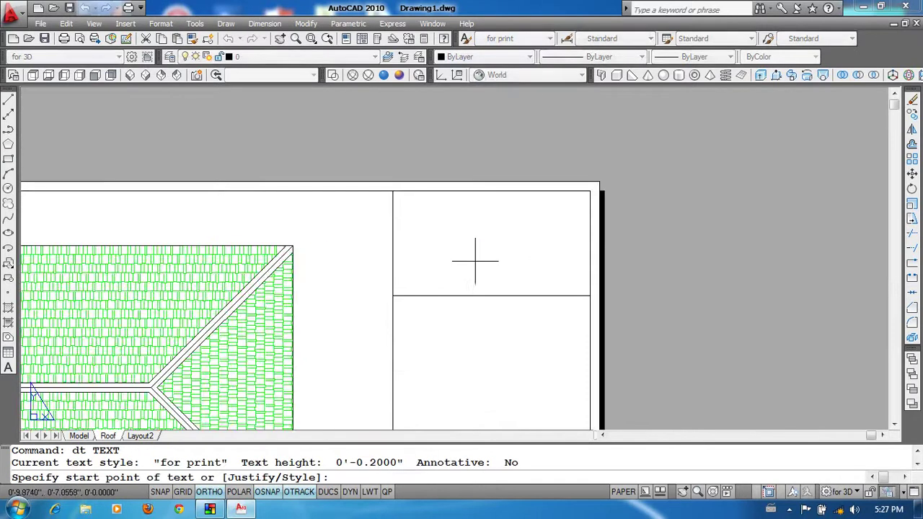
left_click(422, 262)
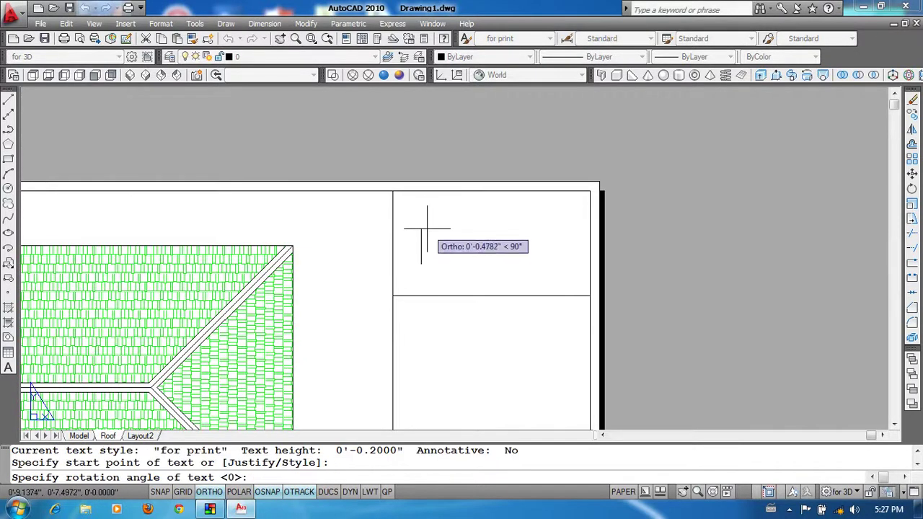
key("Return")
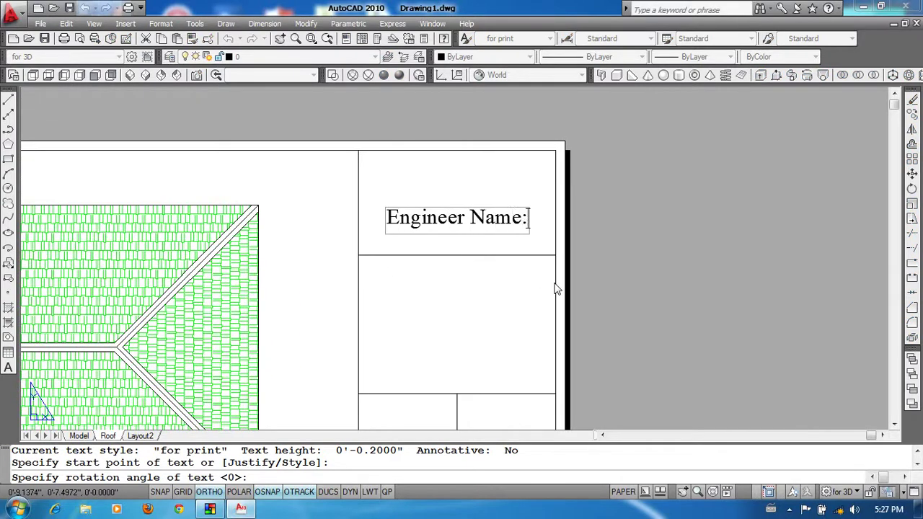
key("Return")
key("Return")
scroll(532, 299, "down", 2)
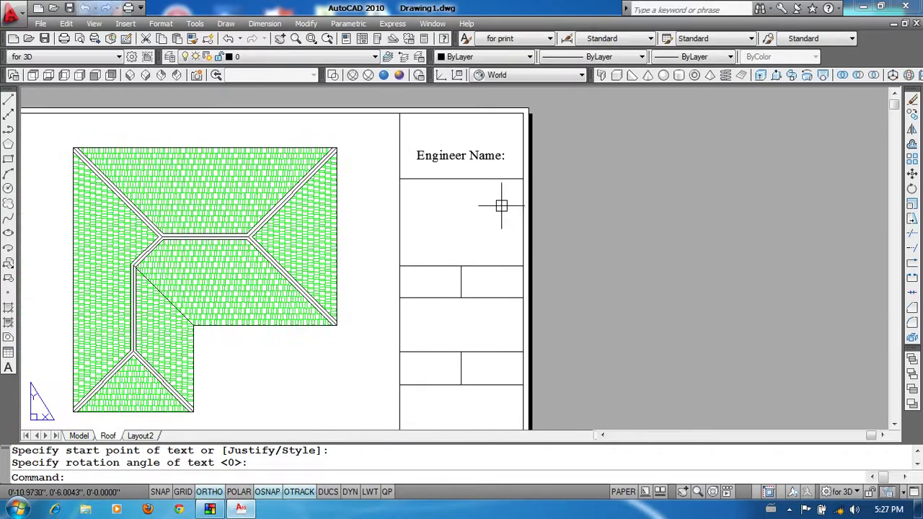
type("co")
- Copy the Engineer Name: label into the next four title-block cells below
key("Return")
left_click(479, 153)
key("Return")
left_click(634, 165)
left_click(627, 224)
left_click(617, 287)
left_click(618, 332)
left_click(619, 377)
- Place two more copies of the label in the lowest title-block cells
middle_click_drag(619, 397, 618, 213)
left_click(618, 232)
left_click(623, 274)
key("Return")
middle_click_drag(623, 258, 647, 328)
scroll(472, 200, "up", 2)
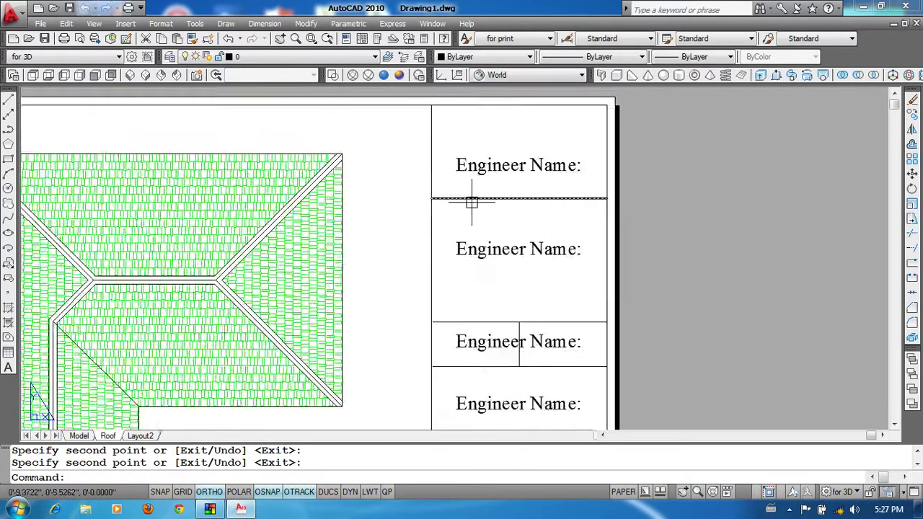
scroll(556, 268, "up", 1)
left_click(558, 269)
- Change the first three copied labels to retwert, asdfa and asdfas
double_click(562, 269)
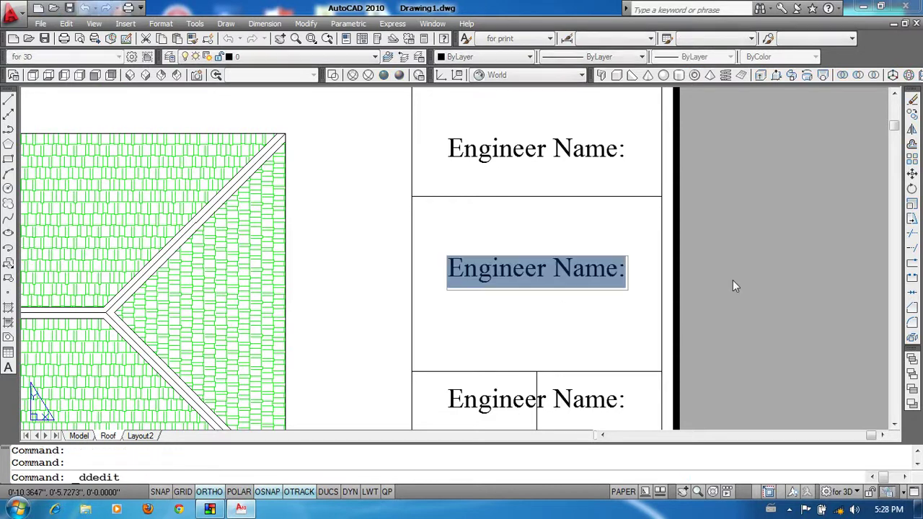
type("retwert")
key("Return")
scroll(587, 301, "down", 1)
middle_click_drag(596, 431, 596, 315)
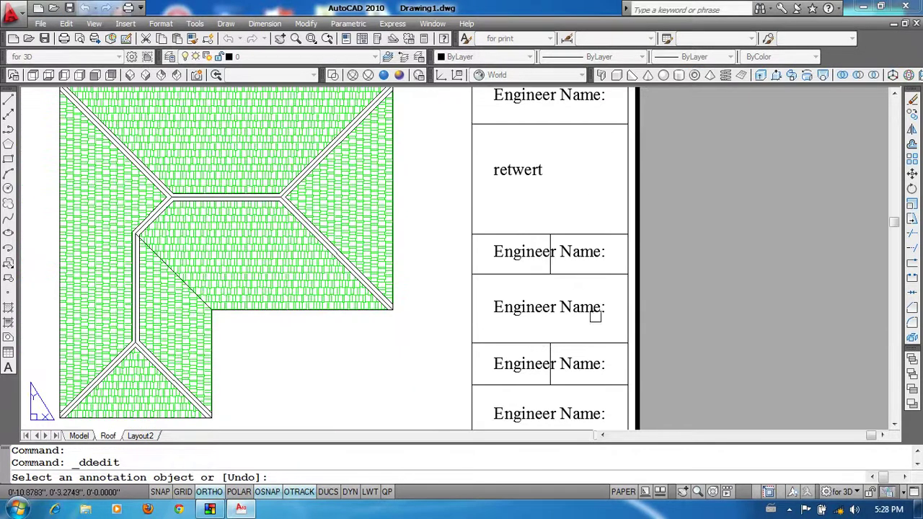
left_click(570, 258)
type("asdfa")
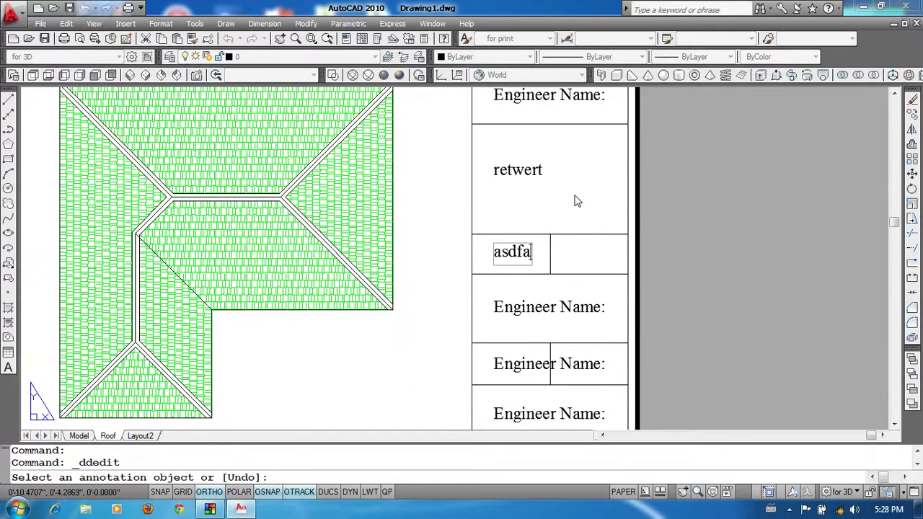
key("Return")
left_click(553, 316)
type("asdfas")
key("Return")
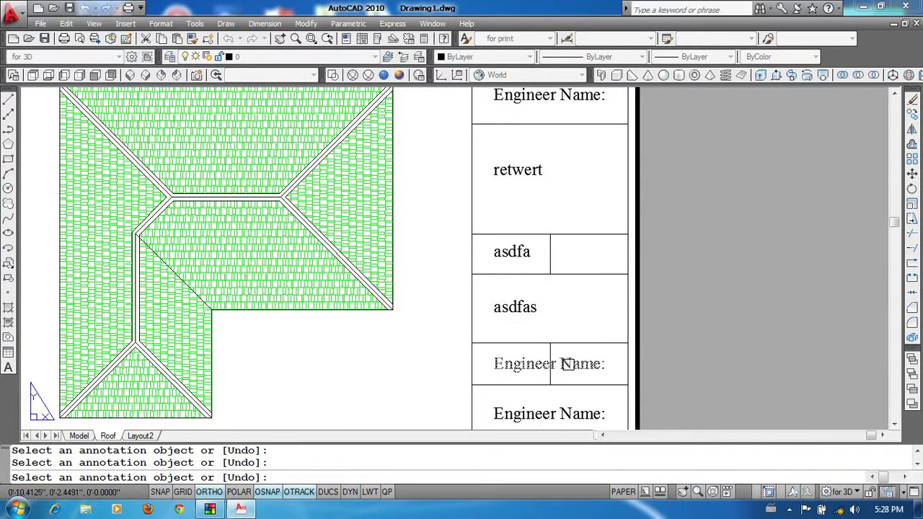
- Change the remaining three labels to asdf, werw and asdf
middle_click_drag(567, 363, 519, 214)
left_click(519, 214)
type("asdf")
key("Return")
left_click(550, 284)
type("werw")
left_click(512, 328)
type("asdf")
key("Return")
scroll(645, 281, "down", 3)
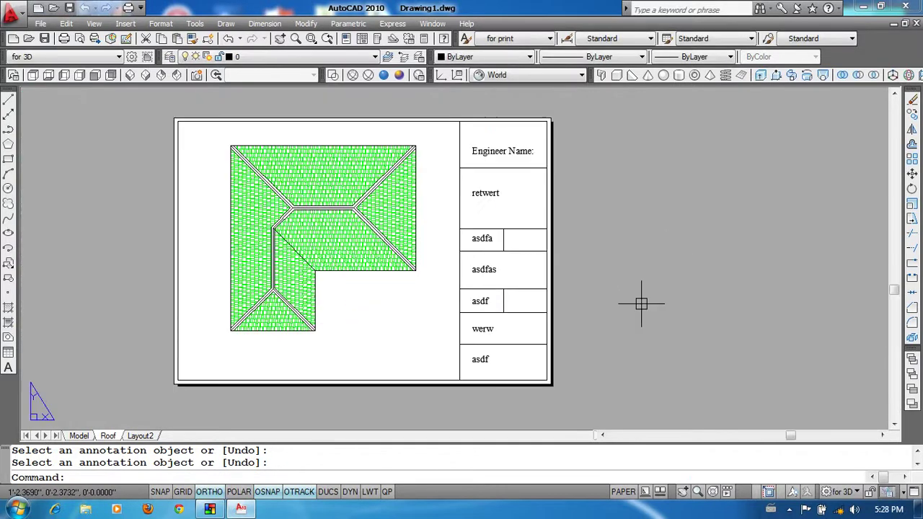
scroll(454, 305, "up", 3)
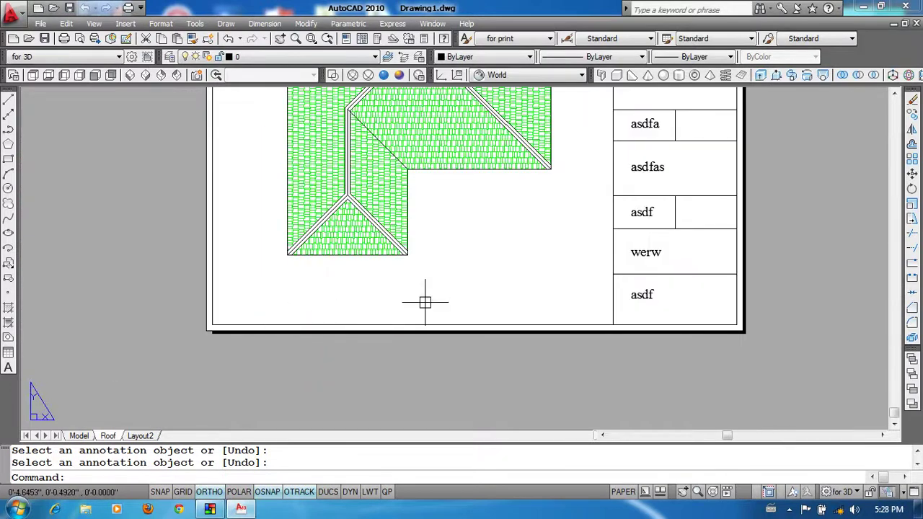
- Copy the bottom asdf text to a spot beneath the roof drawing
type("co")
key("Return")
left_click(650, 296)
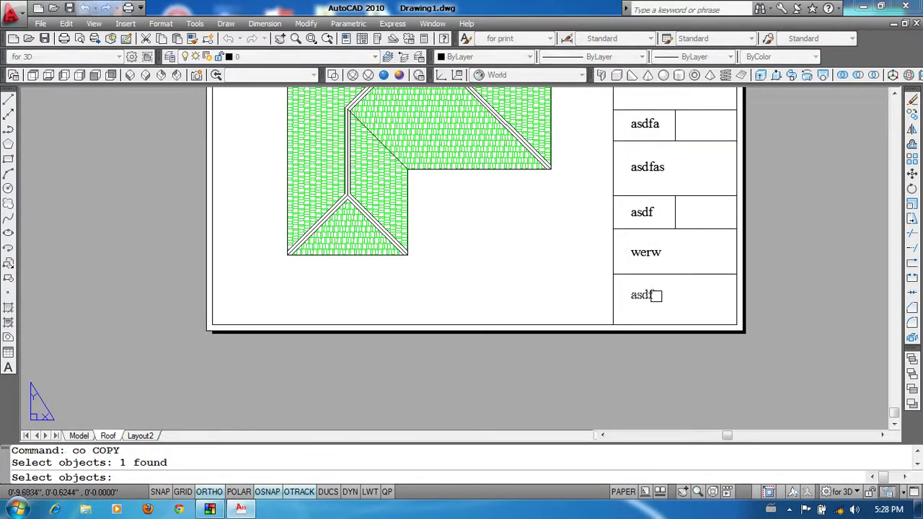
key("Return")
left_click(714, 365)
left_click(438, 364)
key("Return")
scroll(395, 308, "up", 3)
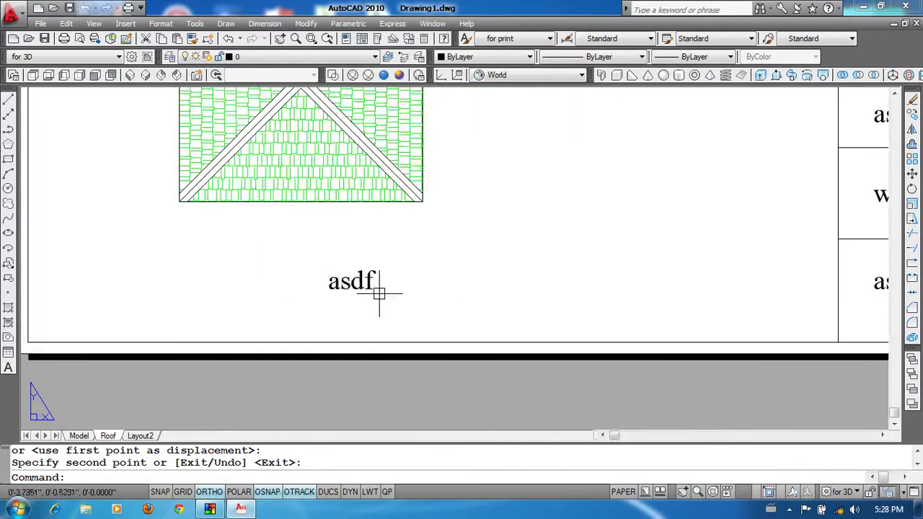
- Edit the copied text to read 'Roof Plan'
double_click(373, 282)
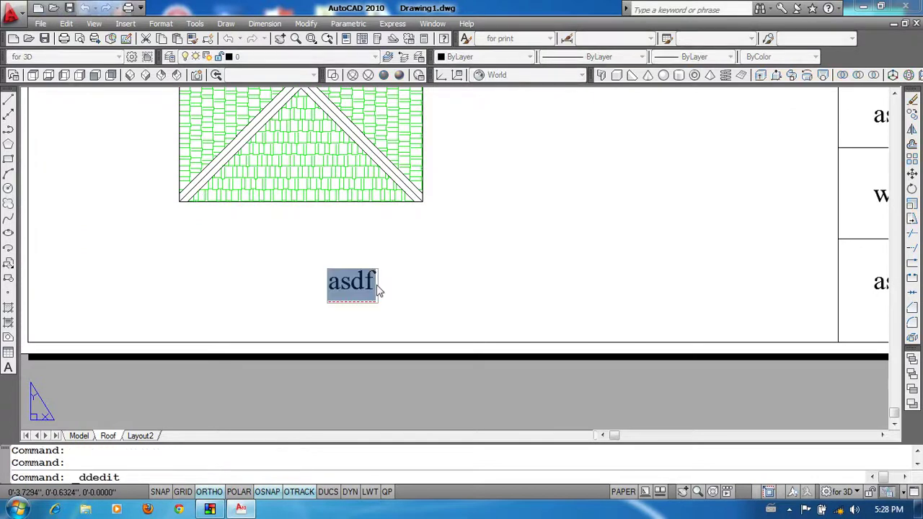
type("Roof")
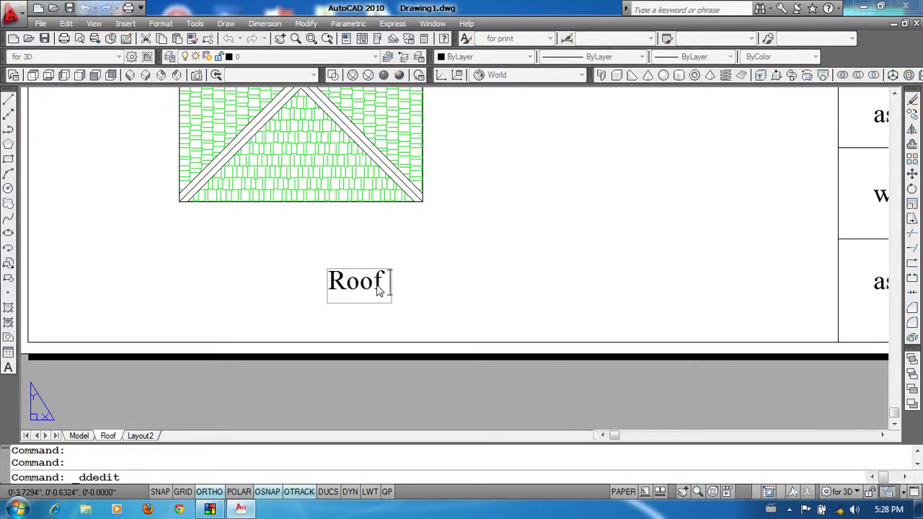
scroll(388, 387, "down", 2)
scroll(387, 387, "down", 1)
key("Escape")
scroll(387, 295, "up", 3)
scroll(269, 265, "down", 1)
scroll(313, 276, "up", 3)
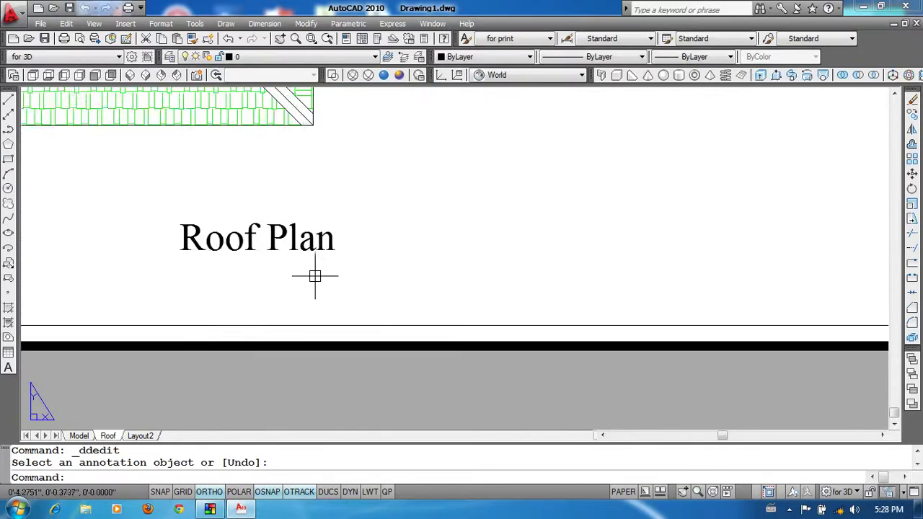
scroll(382, 274, "up", 2)
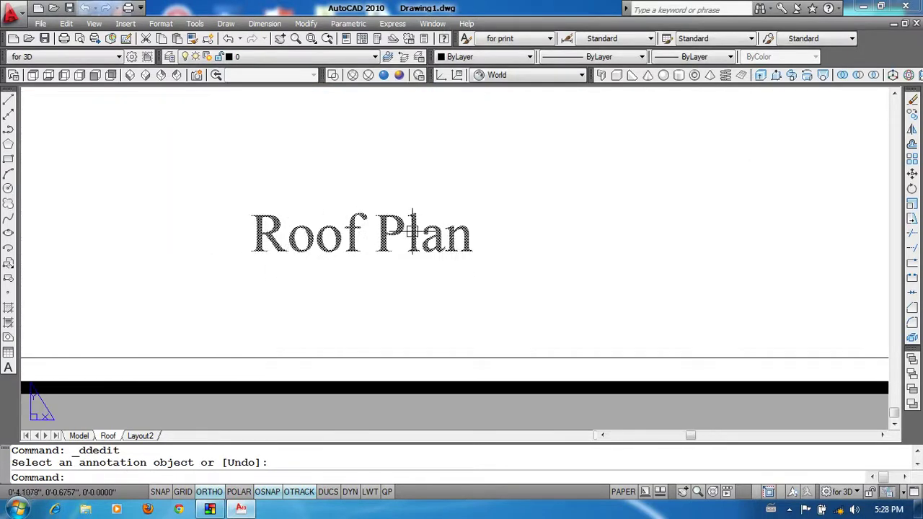
- Draw a line underlining the Roof Plan label
type("l")
key("Return")
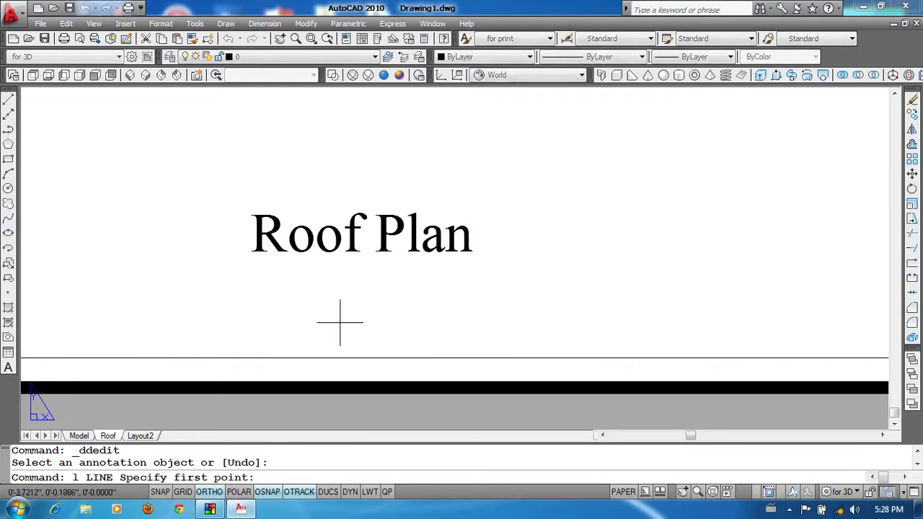
scroll(299, 308, "up", 2)
left_click(228, 234)
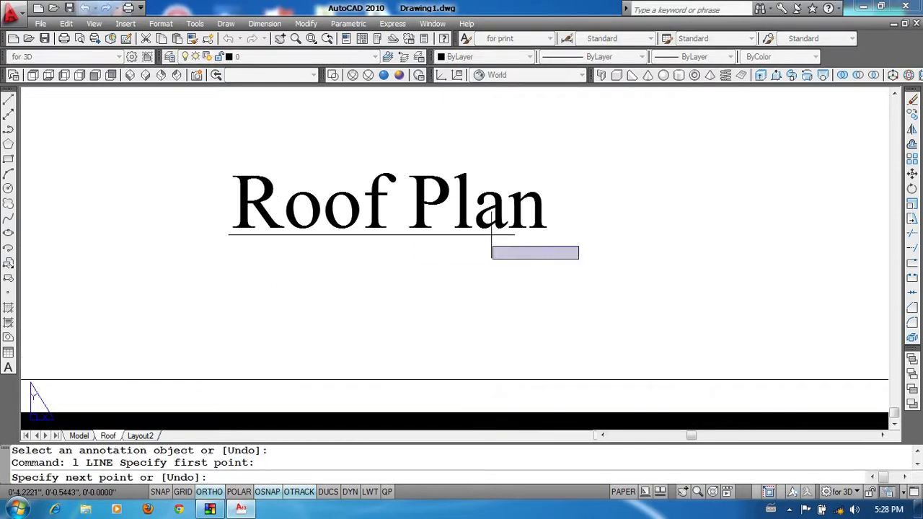
left_click(554, 235)
key("Return")
- Copy the underline just below itself to form a double underline
type("co")
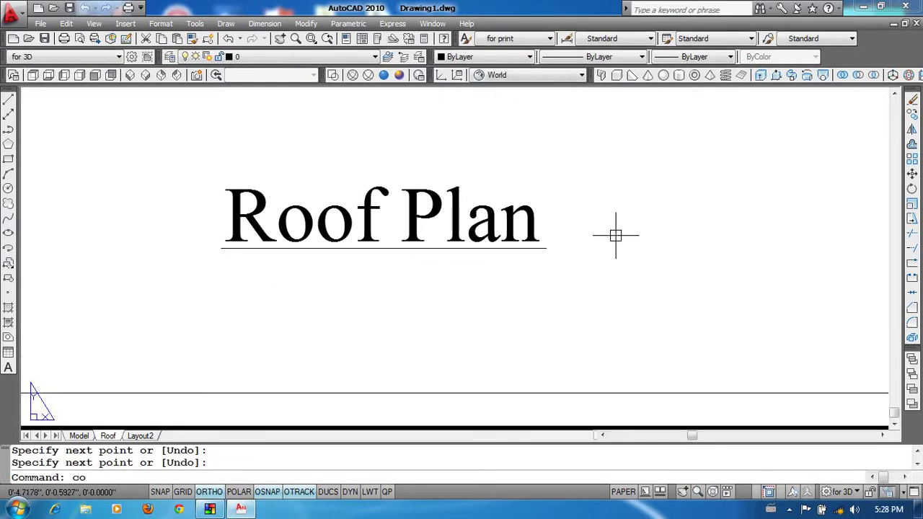
key("Return")
left_click(551, 248)
key("Return")
left_click(540, 223)
left_click(542, 229)
key("Return")
mouse_move(645, 288)
middle_mouse_down()
mouse_move(570, 328)
mouse_move(550, 324)
middle_mouse_up()
scroll(608, 316, "down", 2)
key("Escape")
key("Escape")
scroll(472, 308, "up", 2)
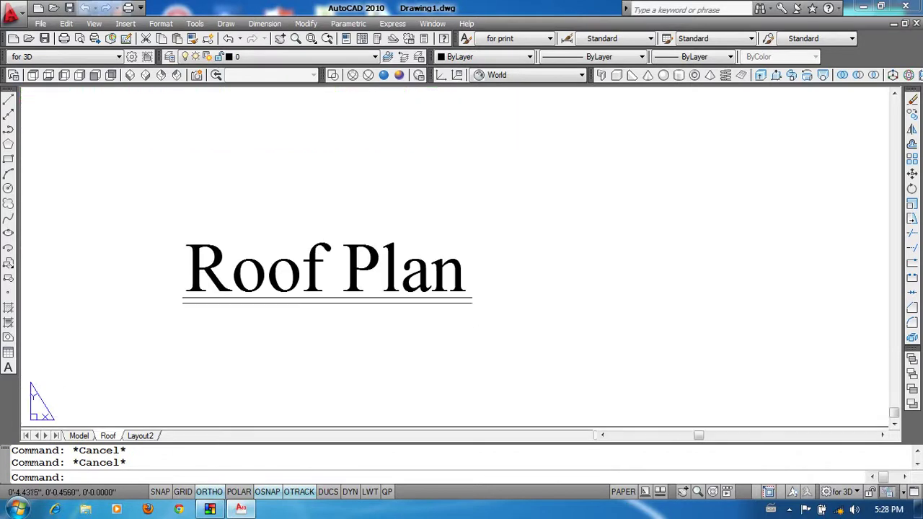
scroll(468, 316, "down", 2)
scroll(522, 340, "down", 2)
scroll(521, 340, "down", 2)
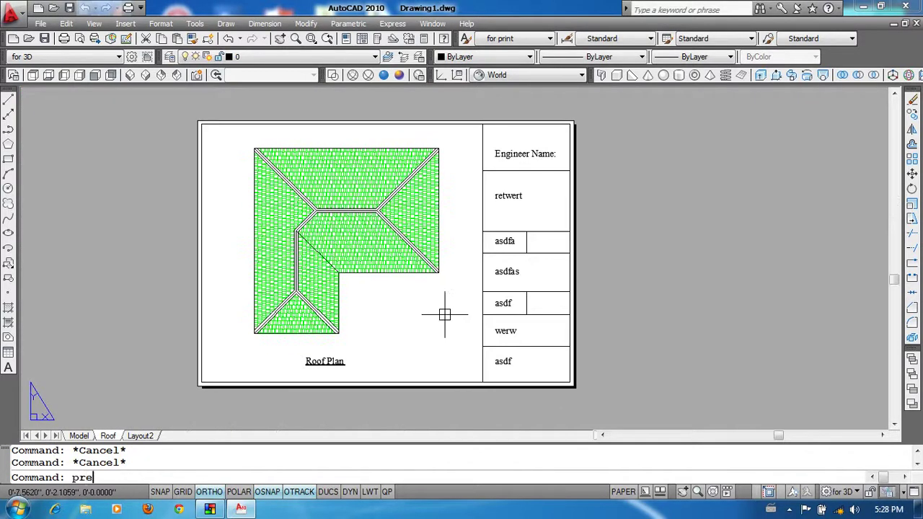
- Plot the previewed sheet to sample print.xps in Documents, replacing the existing file
key("Return")
scroll(644, 353, "up", 2)
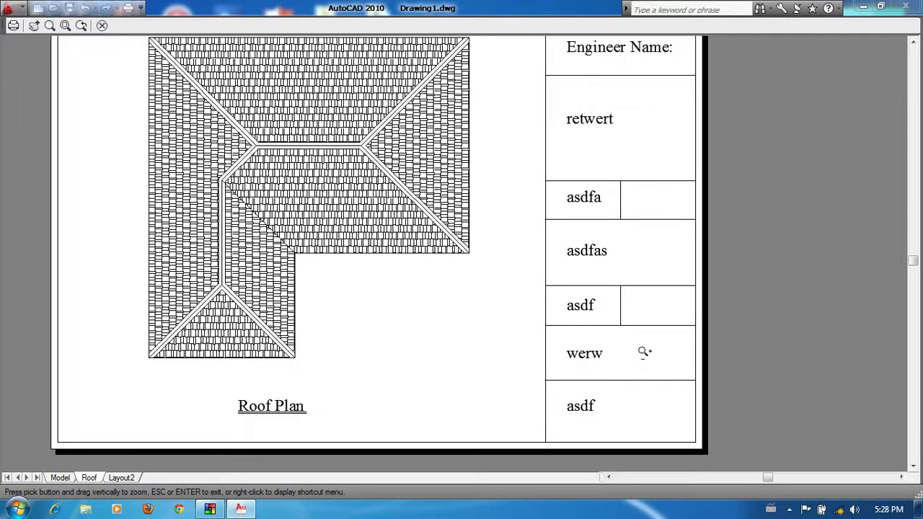
scroll(548, 346, "down", 2)
right_click(473, 252)
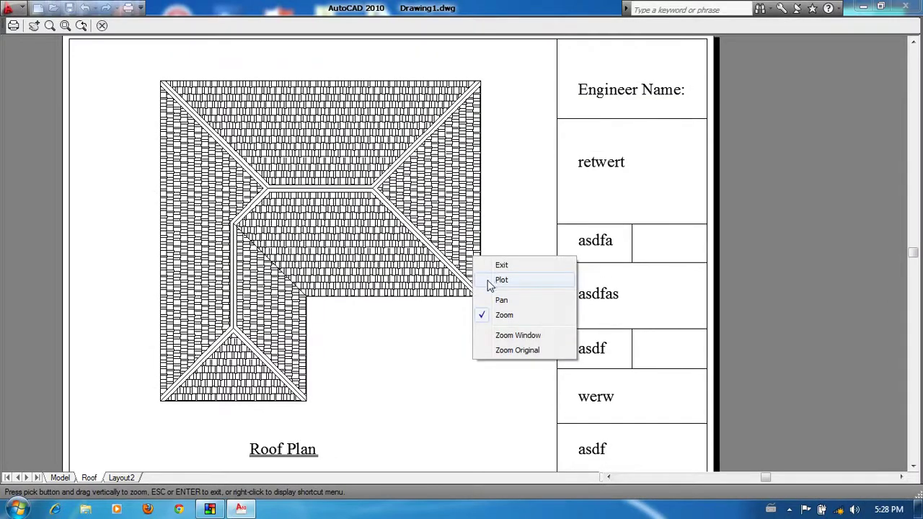
left_click(484, 263)
left_click(455, 219)
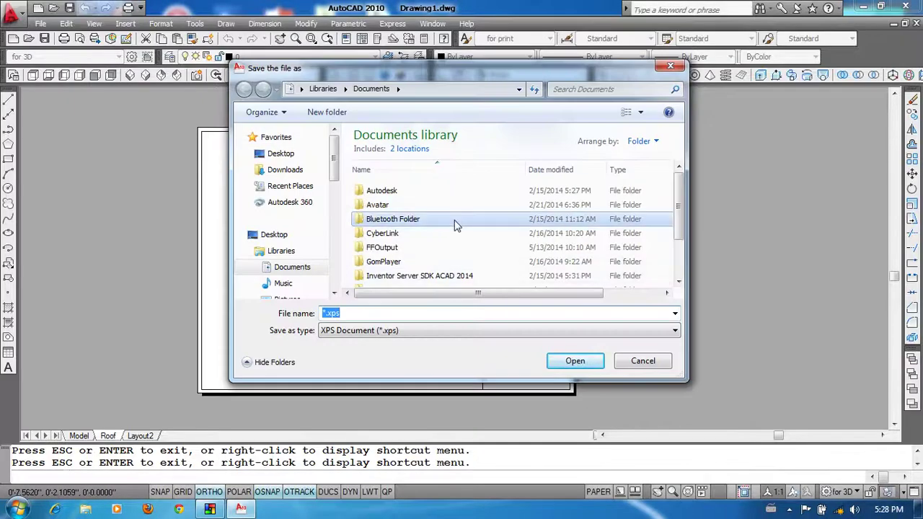
scroll(483, 259, "down", 2)
double_click(390, 280)
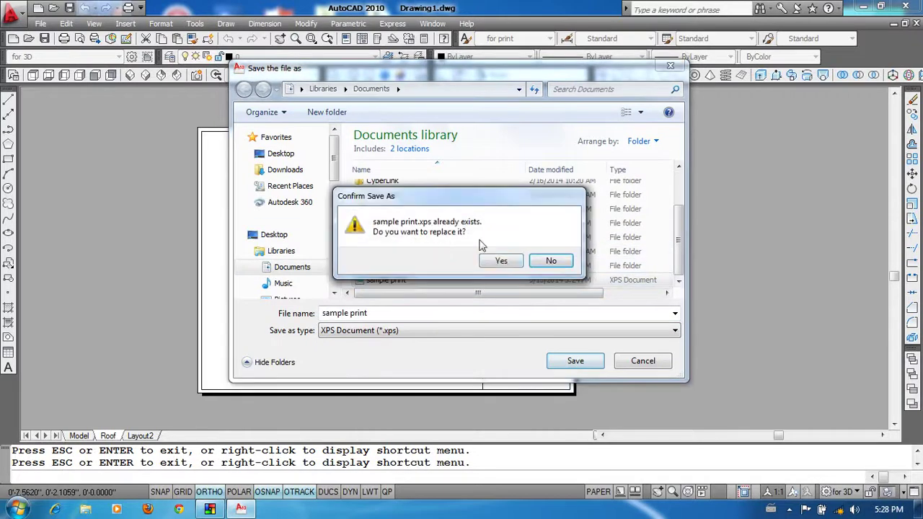
left_click(503, 262)
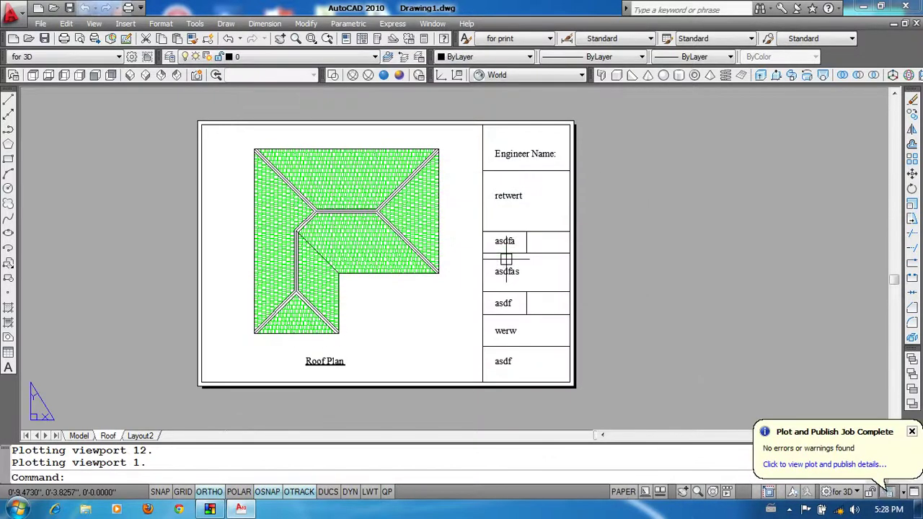
- Open sample print.xps from Documents and scroll through the plotted sheet
left_click(15, 509)
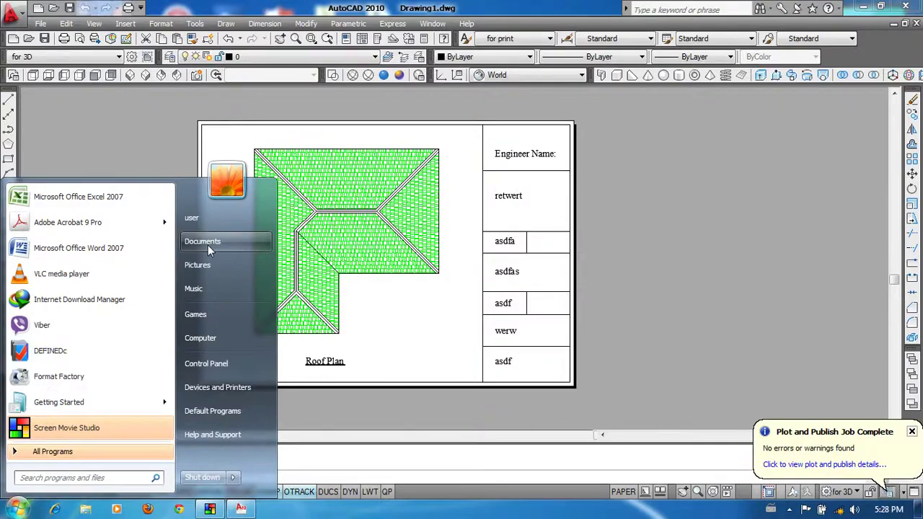
left_click(207, 249)
double_click(176, 314)
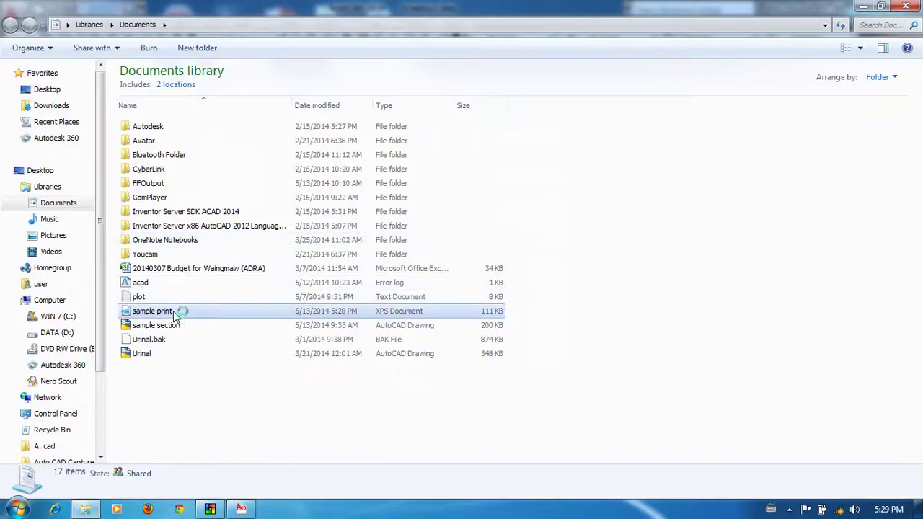
scroll(406, 305, "down", 5)
scroll(662, 327, "down", 3)
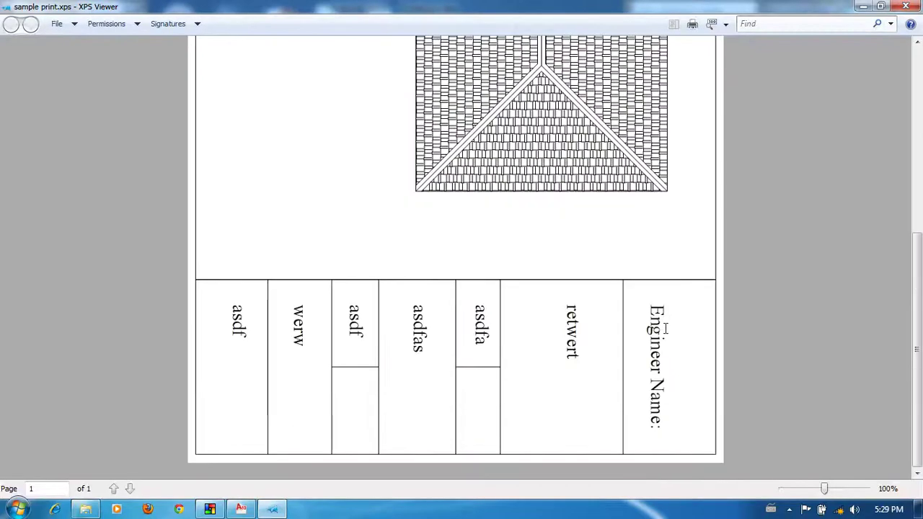
scroll(665, 332, "up", 5)
scroll(634, 260, "up", 4)
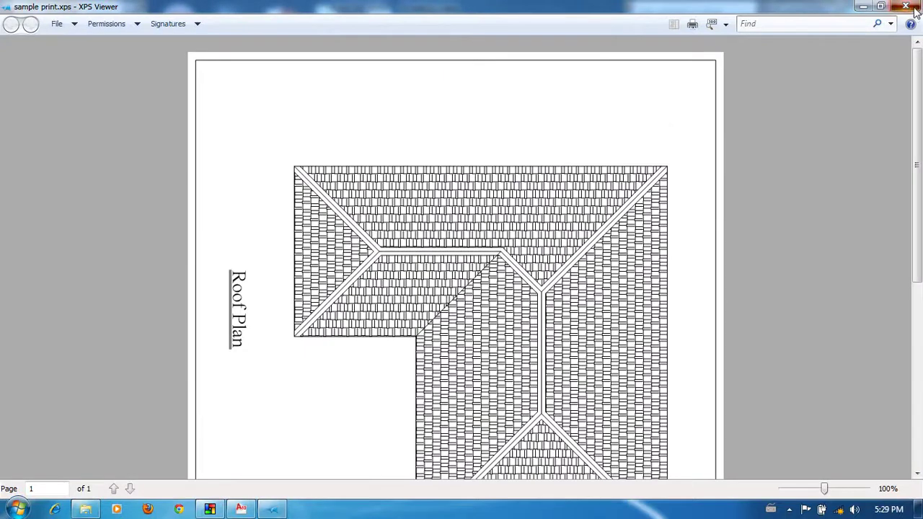
- Close XPS Viewer and the Documents window, and dismiss the plot-complete notice
left_click(906, 6)
left_click(905, 6)
left_click(711, 206)
left_click(671, 270)
left_click(912, 432)
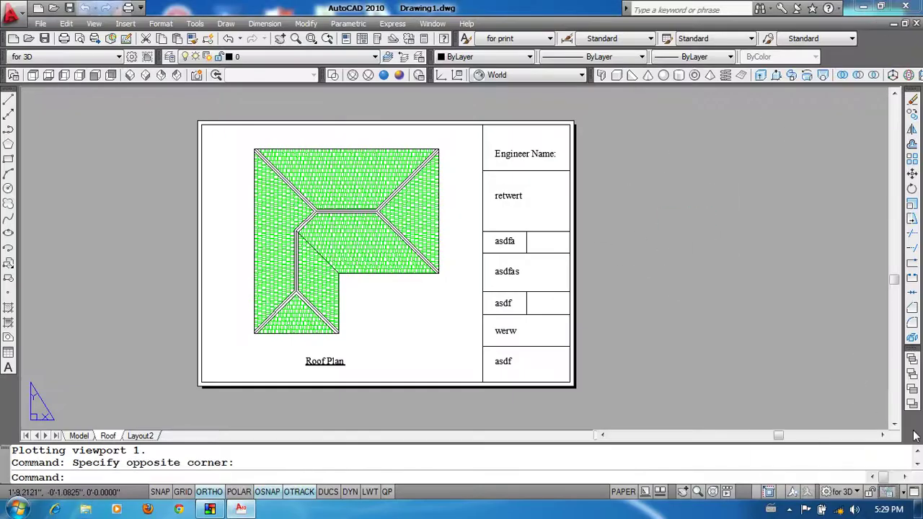
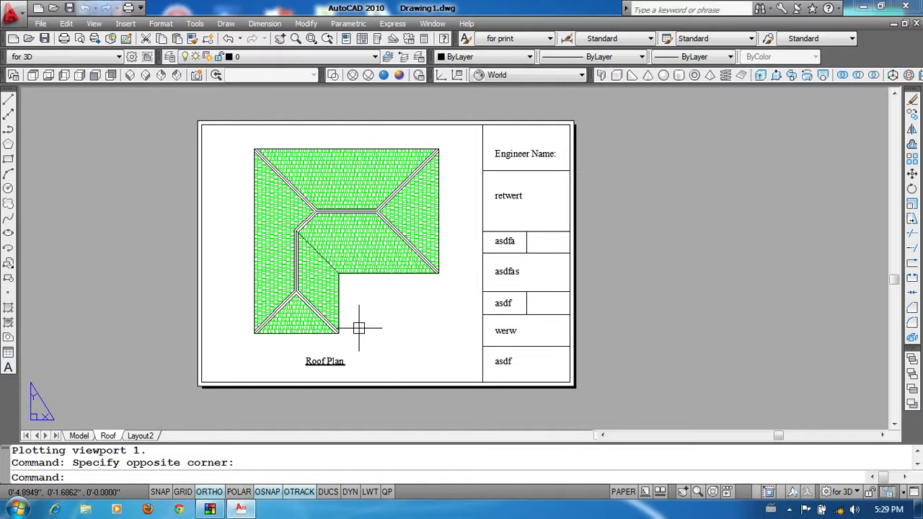
- Erase the default viewport from the Layout2 sheet
left_click(140, 436)
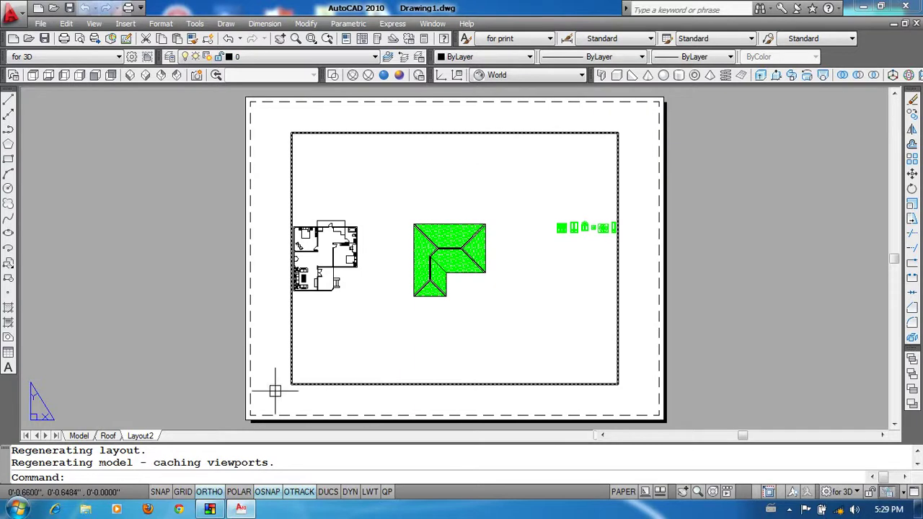
left_click(341, 382)
key("Delete")
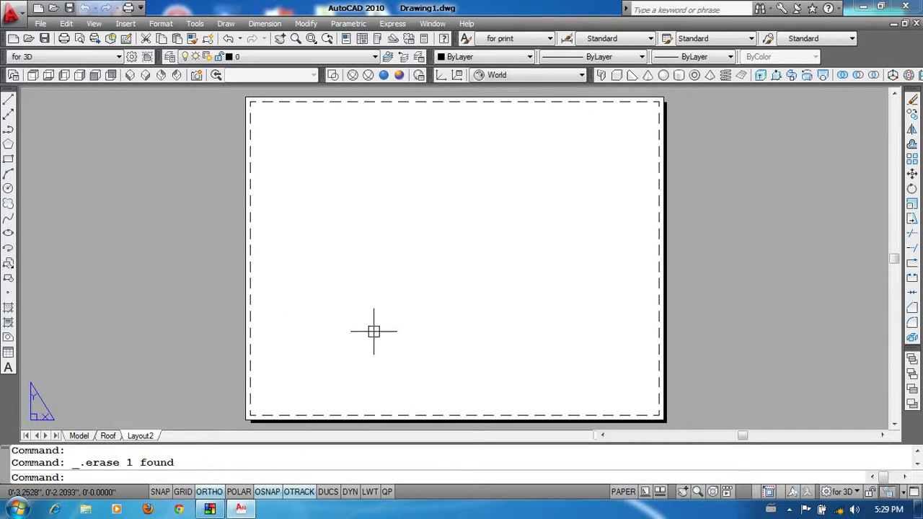
left_click_drag(343, 343, 416, 336)
- Rename the Layout2 tab to 'for PDF'
right_click(147, 436)
left_click(165, 268)
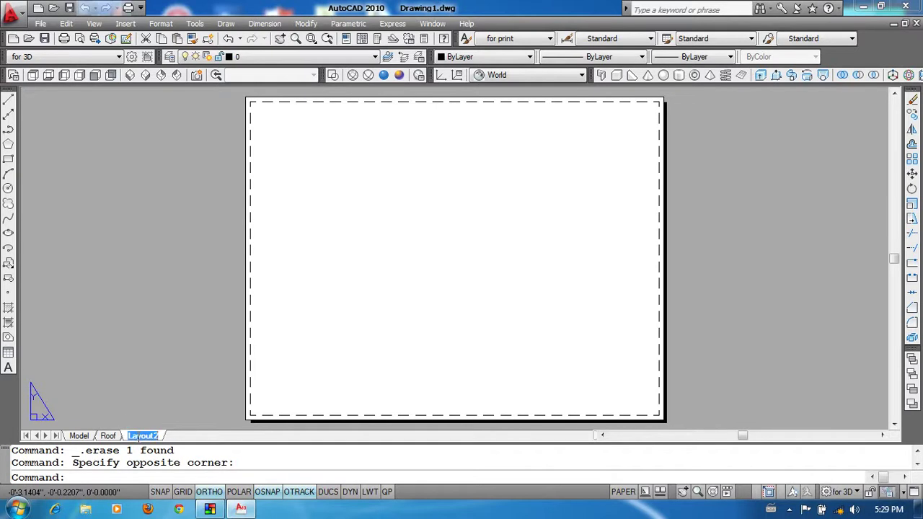
type("for PDF")
key("Return")
- Open the Page Setup Manager for the for PDF layout and modify its setup
right_click(139, 436)
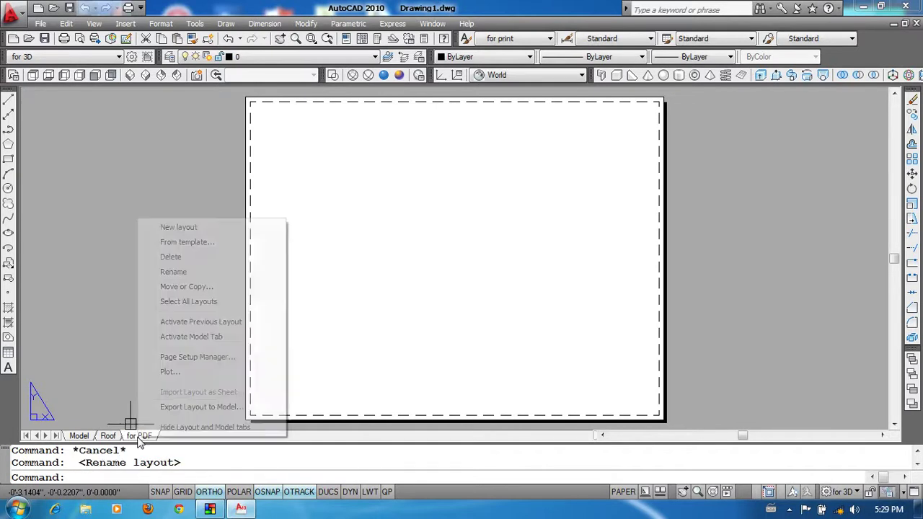
left_click(216, 357)
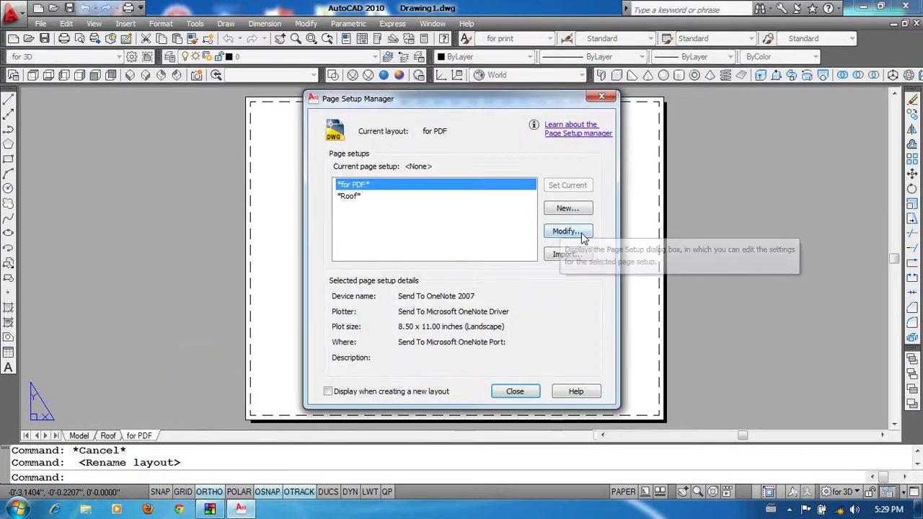
left_click(583, 236)
- Choose DWG To PDF.pc3 as the printer/plotter
left_click(452, 156)
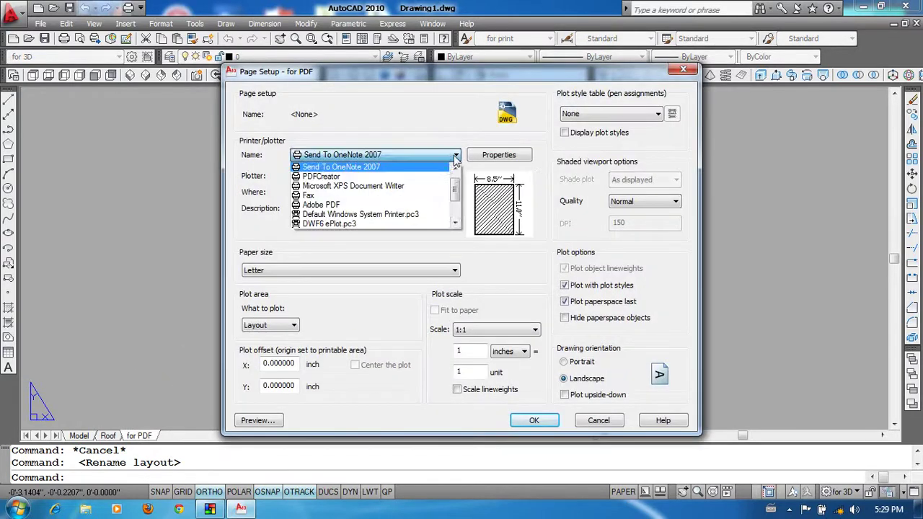
scroll(432, 195, "down", 2)
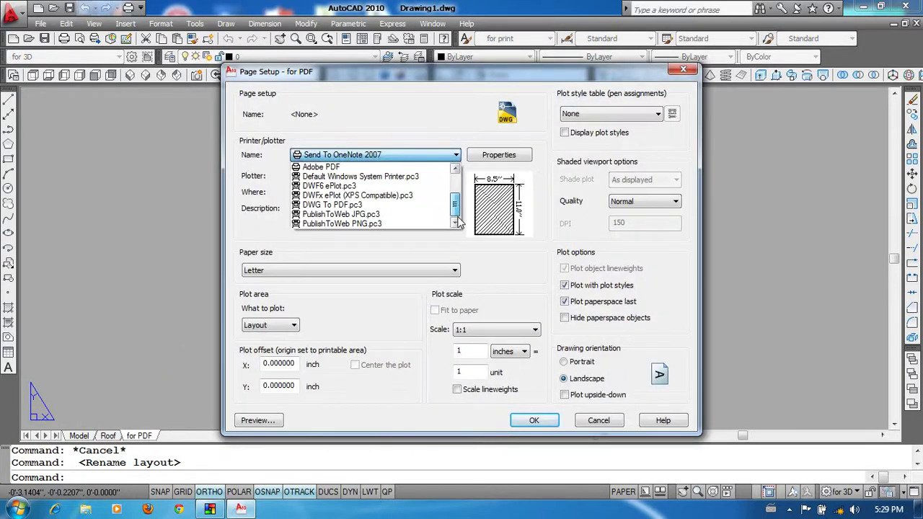
left_click(355, 206)
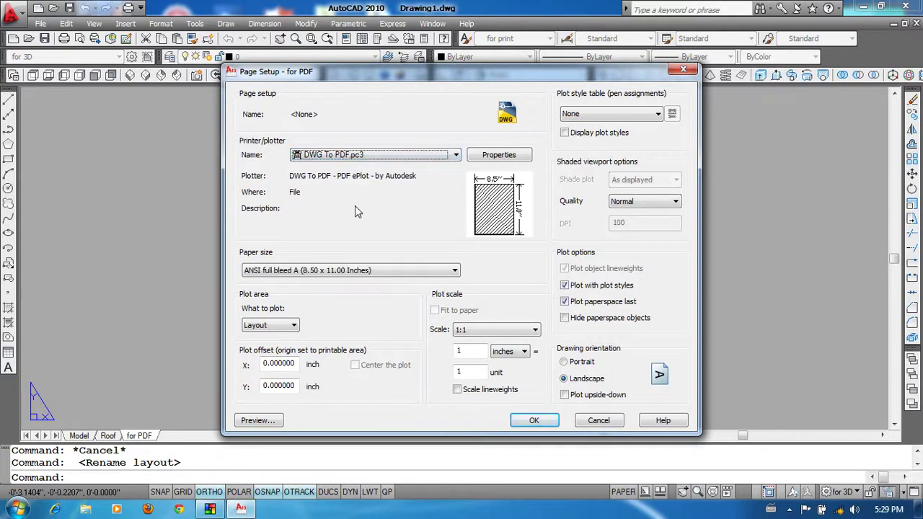
left_click(366, 158)
scroll(336, 216, "up", 1)
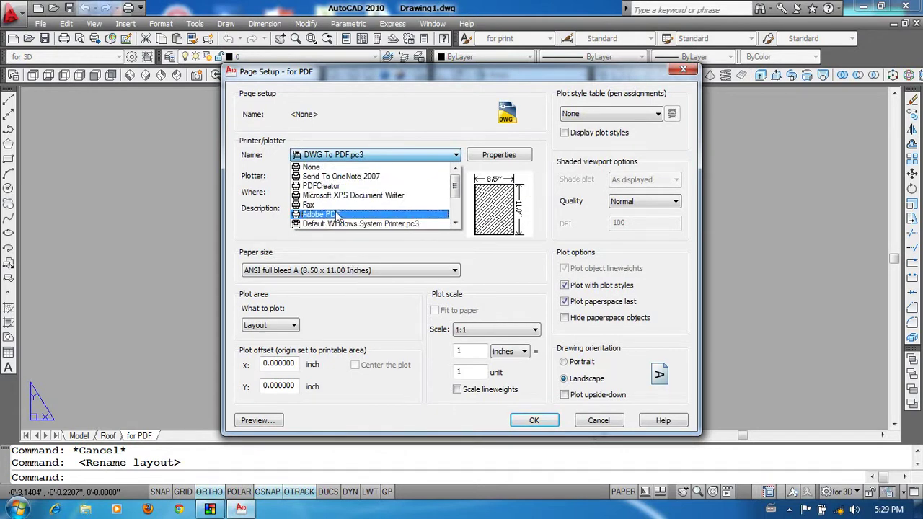
scroll(337, 217, "down", 1)
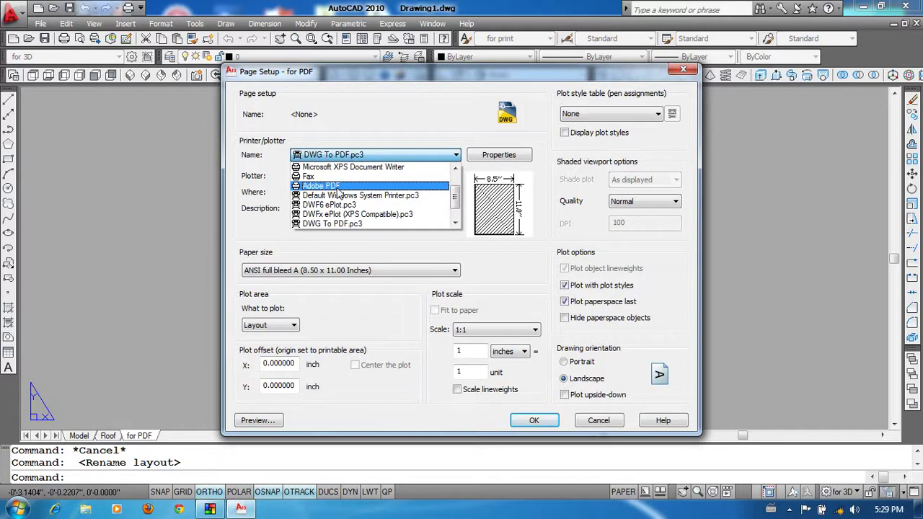
scroll(339, 196, "down", 1)
scroll(346, 201, "down", 1)
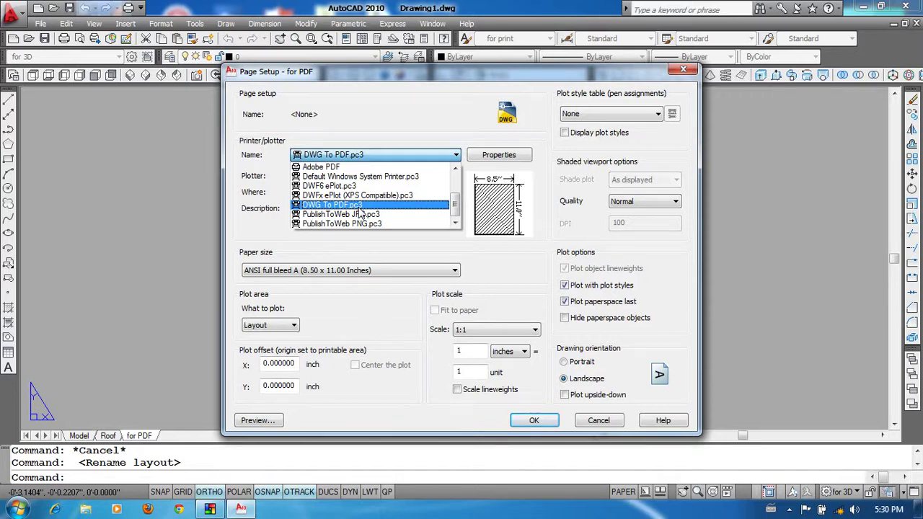
scroll(361, 212, "up", 1)
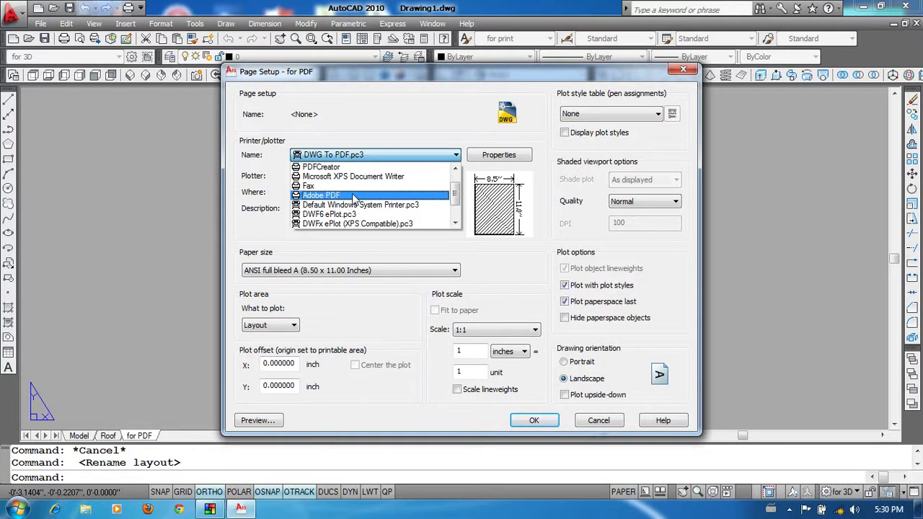
scroll(357, 203, "down", 1)
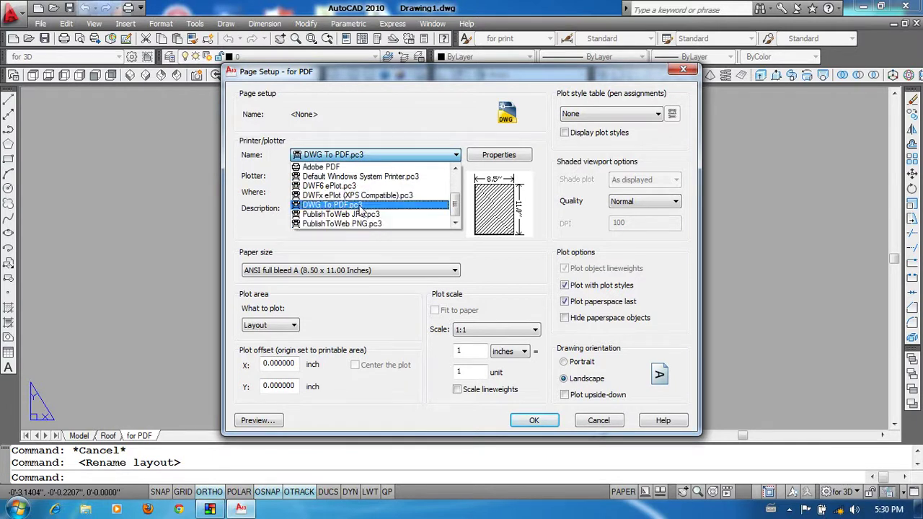
left_click(361, 207)
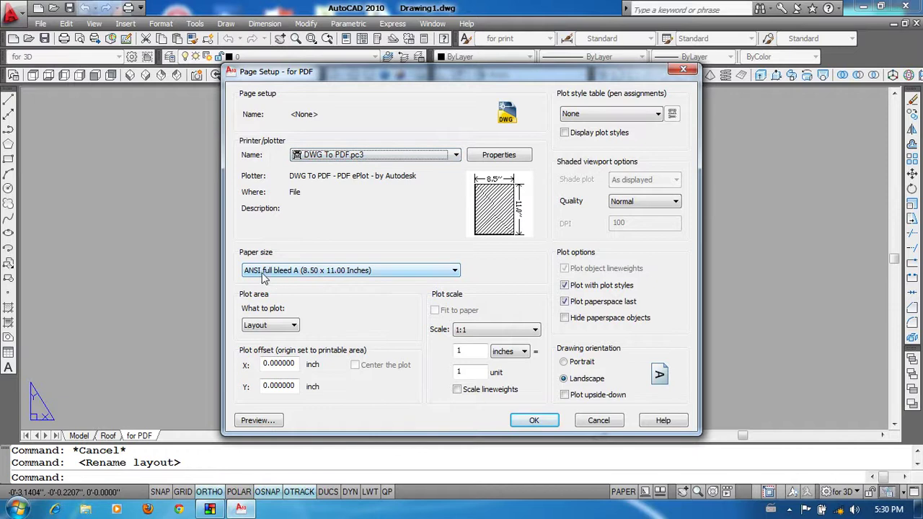
- Set the paper size to ISO full bleed A4
left_click(332, 273)
left_click(331, 272)
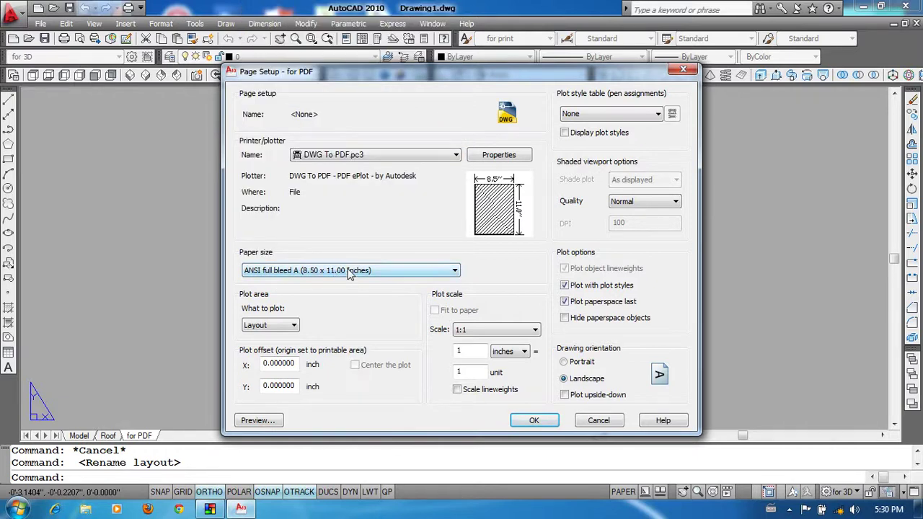
left_click(351, 272)
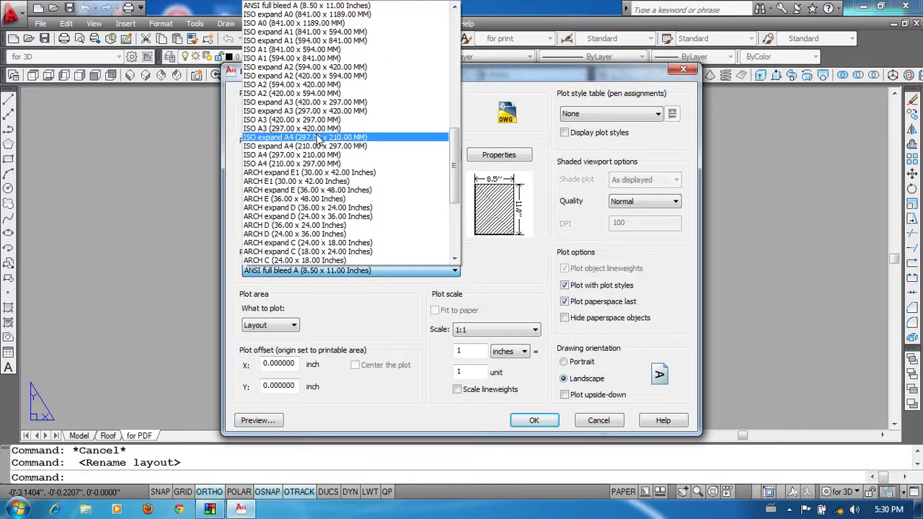
scroll(361, 155, "up", 3)
scroll(357, 166, "up", 2)
scroll(336, 225, "up", 3)
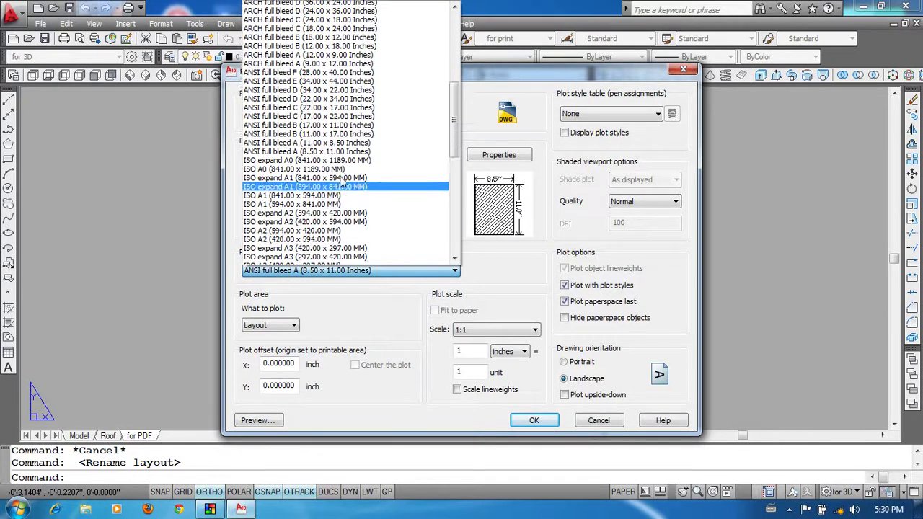
scroll(335, 193, "up", 1)
scroll(336, 193, "up", 2)
scroll(317, 194, "up", 2)
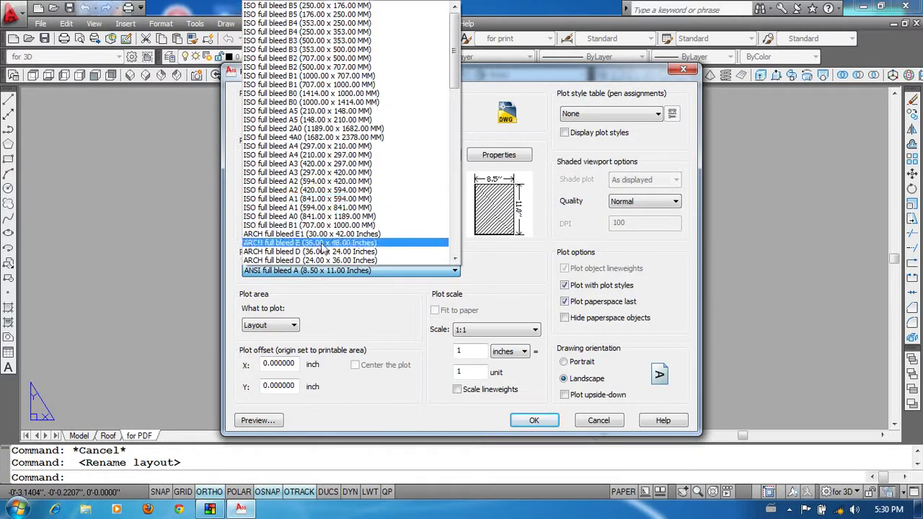
left_click(297, 146)
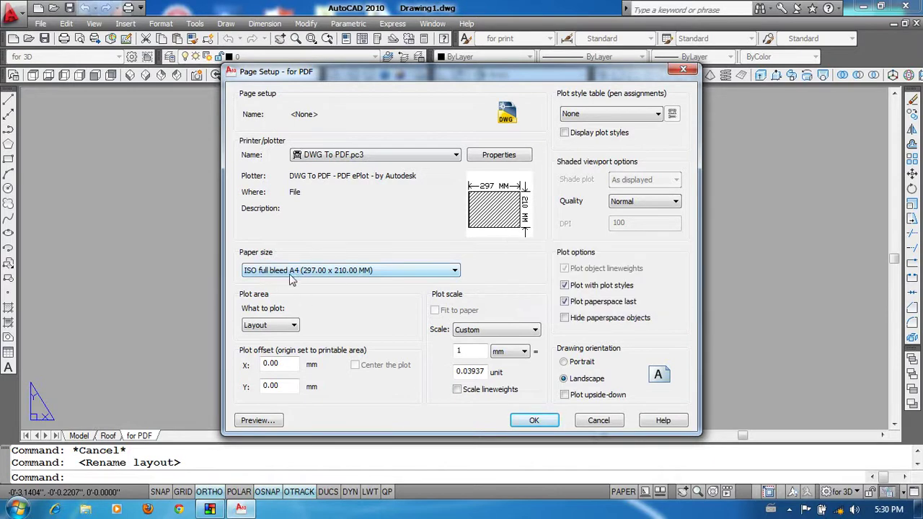
left_click(323, 272)
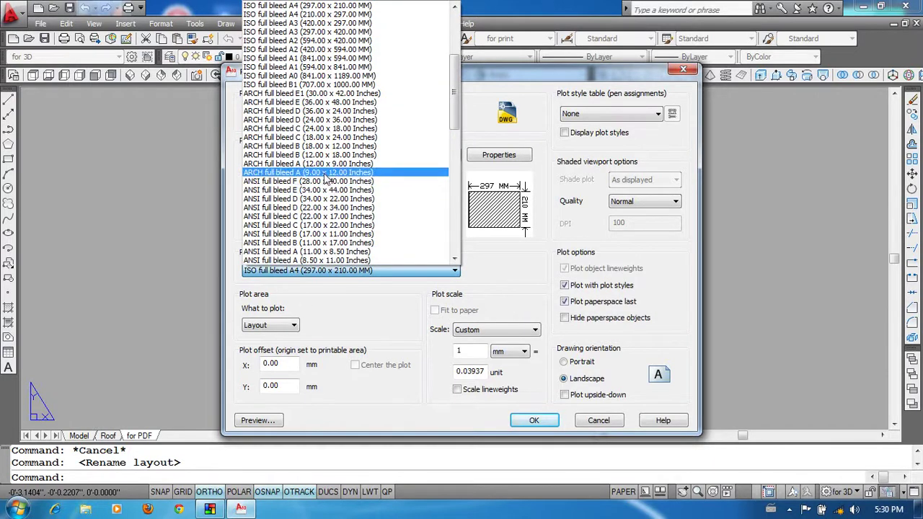
scroll(327, 236, "down", 2)
scroll(326, 235, "down", 3)
scroll(326, 235, "down", 4)
scroll(324, 241, "down", 3)
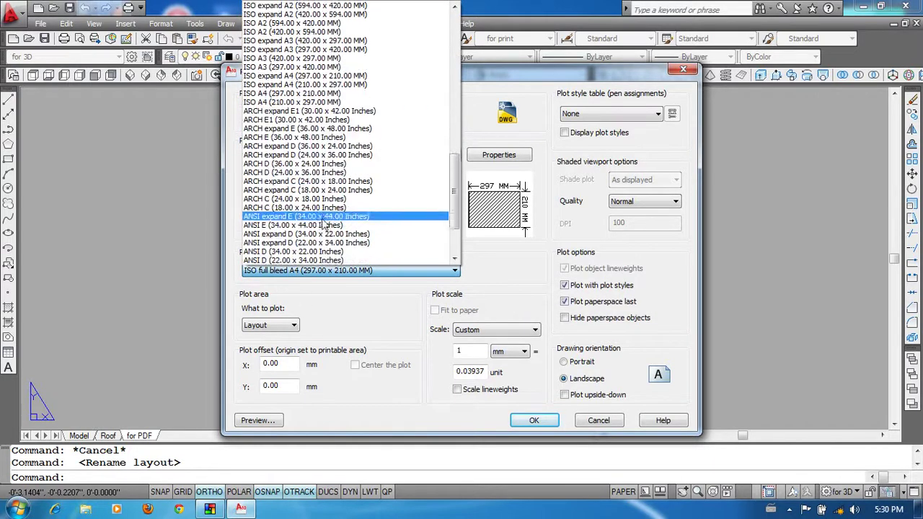
scroll(324, 246, "down", 4)
scroll(355, 245, "up", 4)
scroll(357, 231, "up", 4)
scroll(359, 238, "up", 4)
scroll(326, 189, "up", 3)
scroll(329, 209, "up", 3)
scroll(328, 238, "up", 3)
scroll(332, 152, "up", 2)
scroll(336, 168, "up", 2)
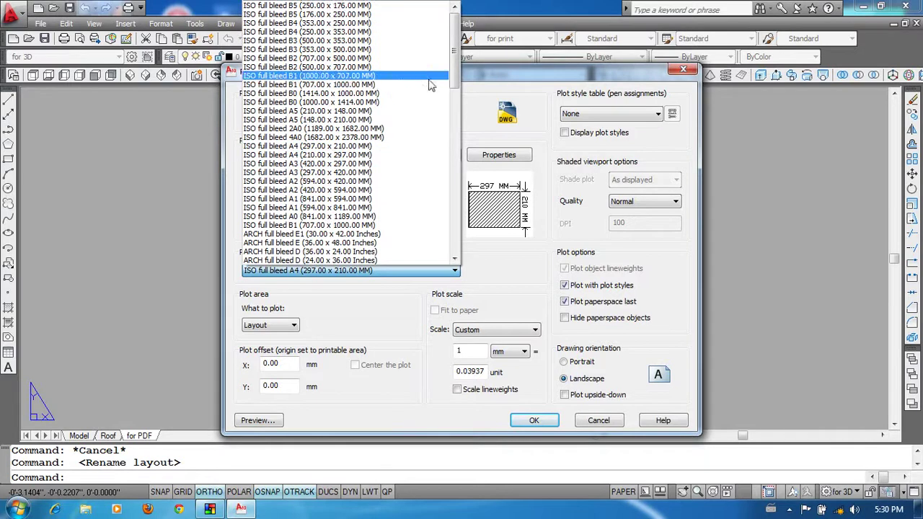
scroll(329, 87, "down", 4)
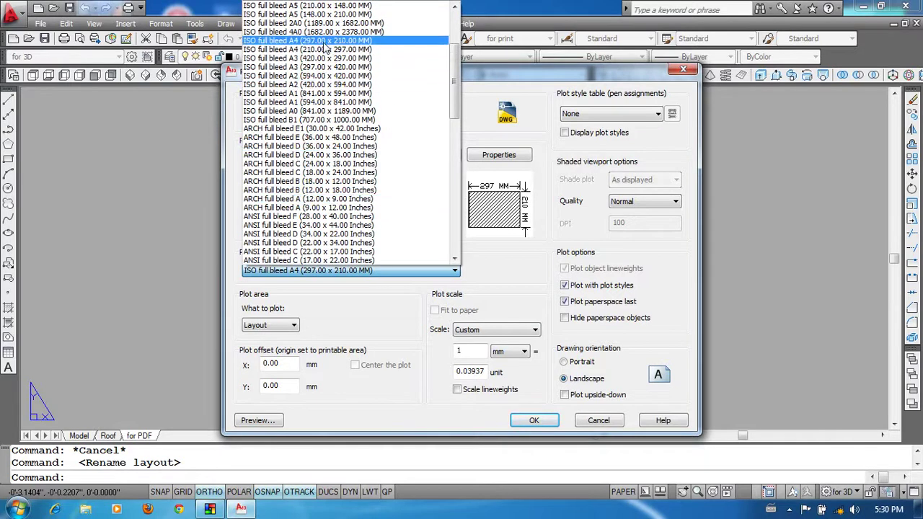
scroll(336, 21, "up", 2)
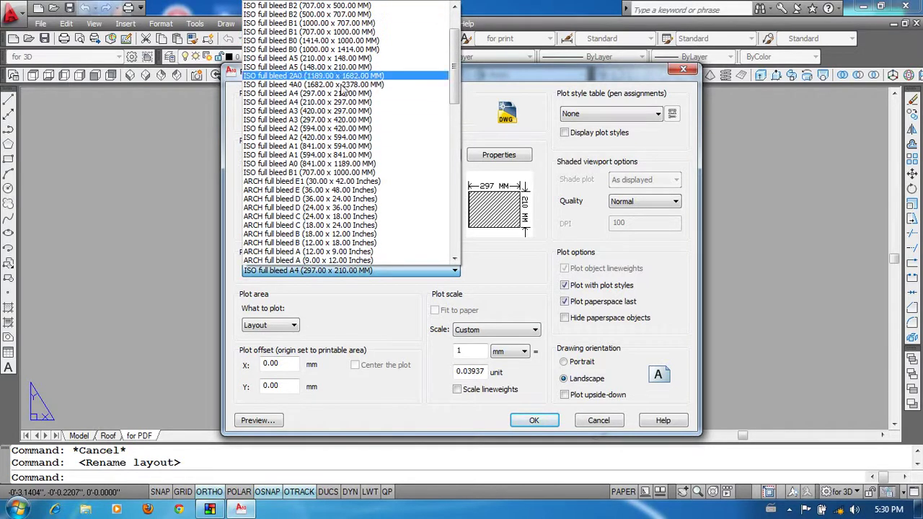
scroll(344, 184, "down", 5)
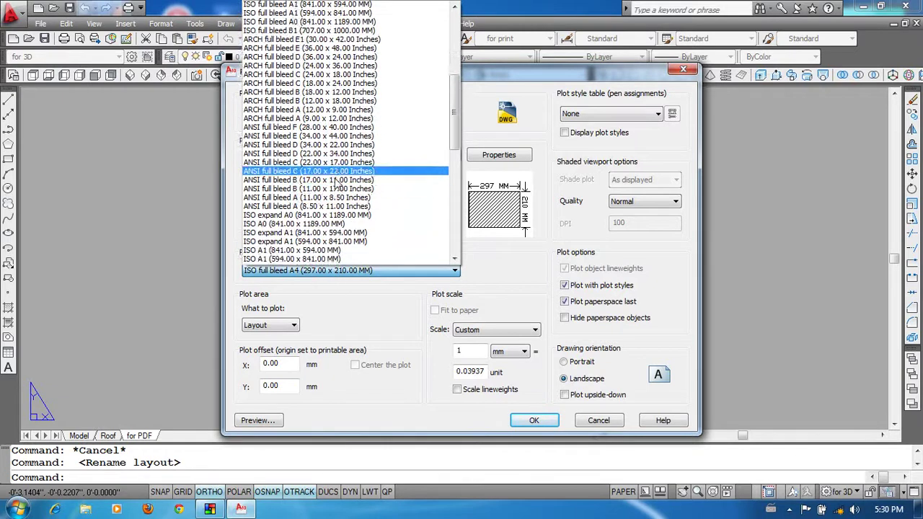
scroll(343, 232, "down", 4)
scroll(317, 220, "down", 2)
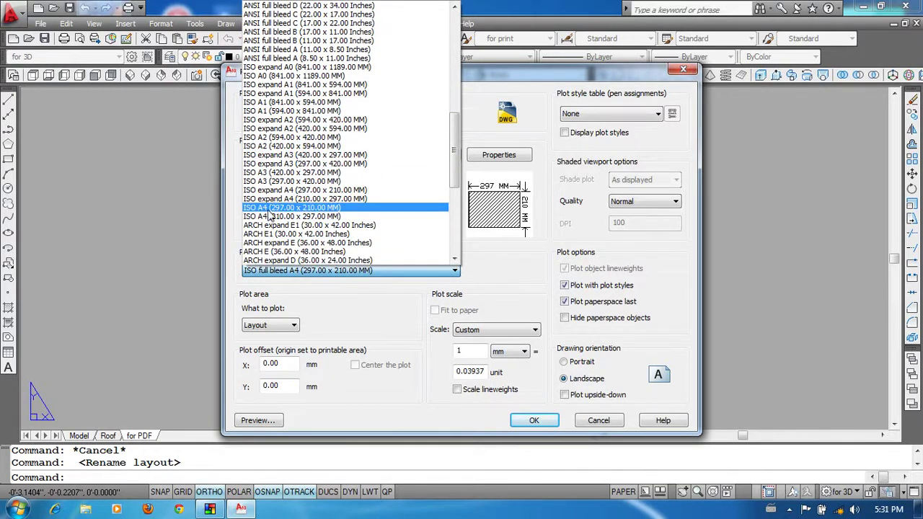
left_click(286, 209)
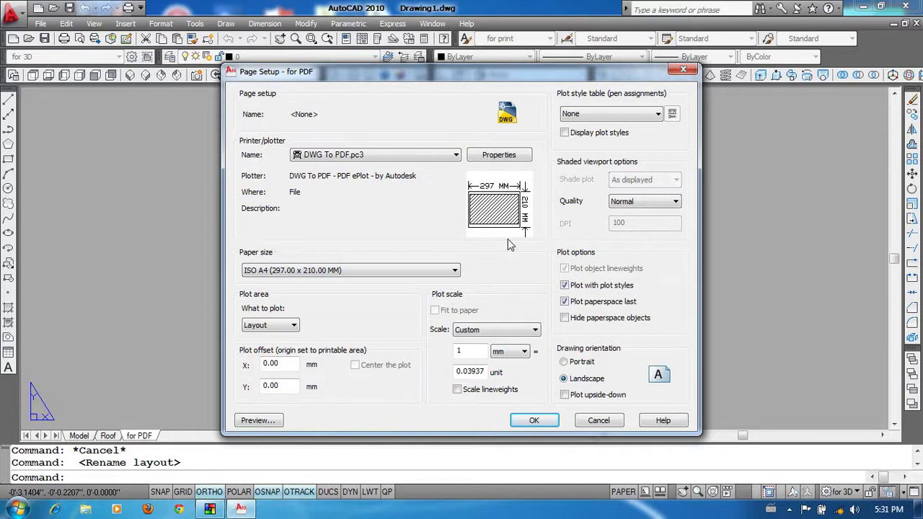
left_click(372, 274)
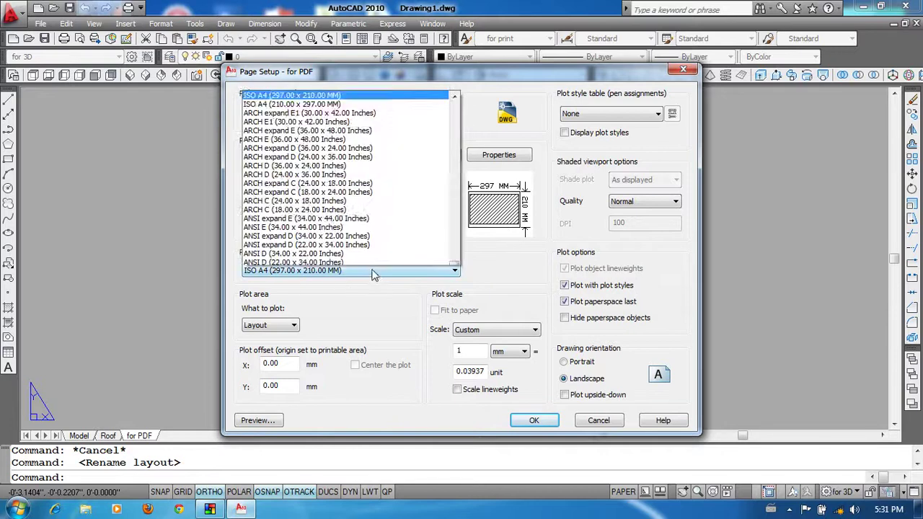
scroll(334, 195, "up", 5)
scroll(318, 159, "up", 5)
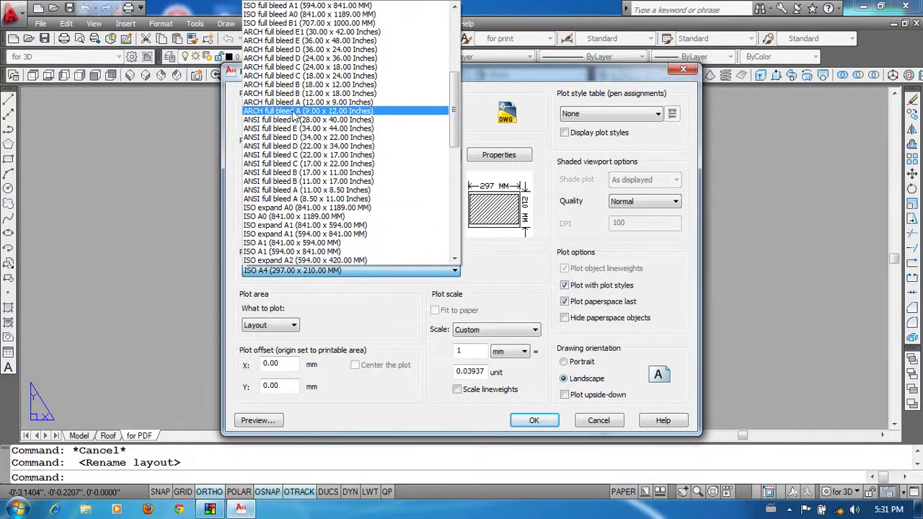
scroll(317, 144, "up", 2)
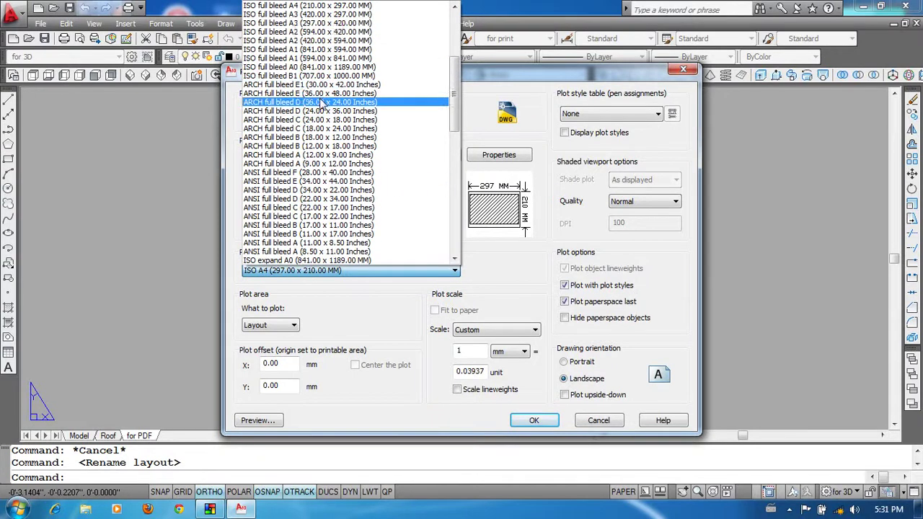
left_click(317, 5)
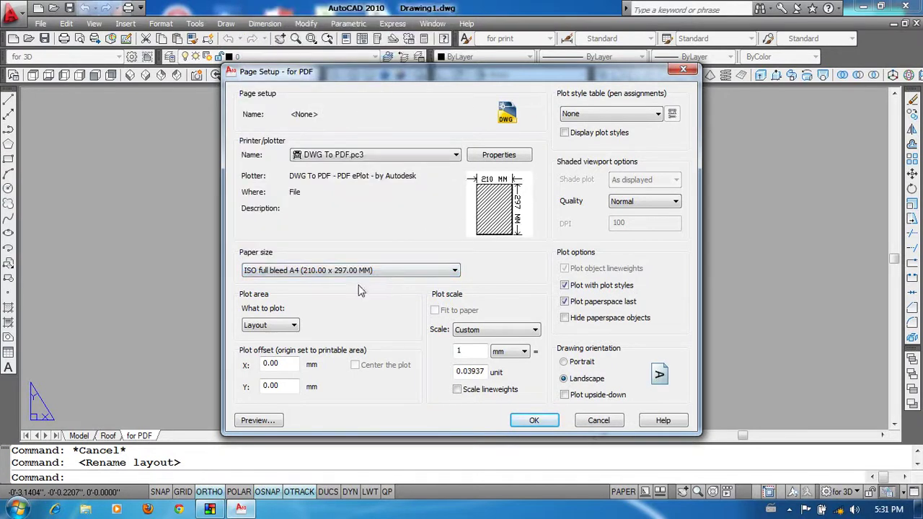
- Keep the plot area as Layout and set the plot scale units to inches
left_click(293, 328)
left_click(268, 357)
left_click(523, 358)
left_click(507, 371)
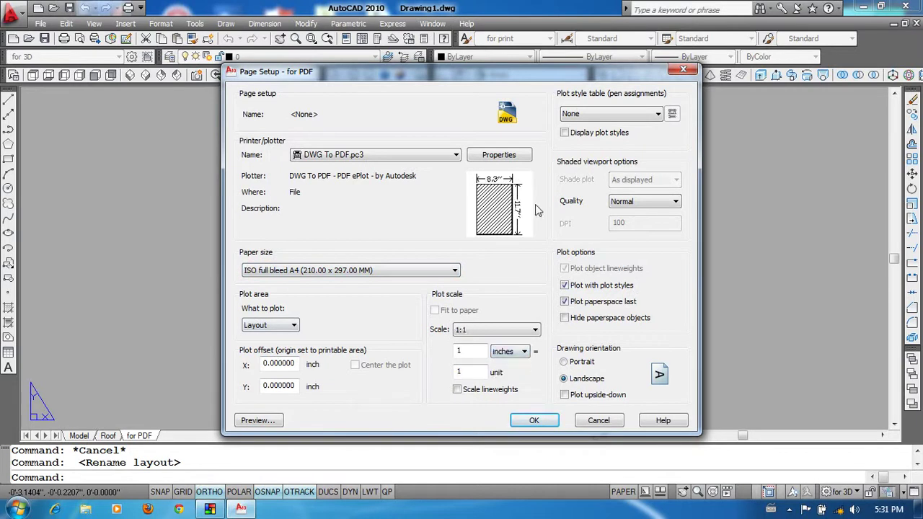
- Apply the acad.ctb plot style with Maximum shaded quality and accept the setup
left_click(609, 115)
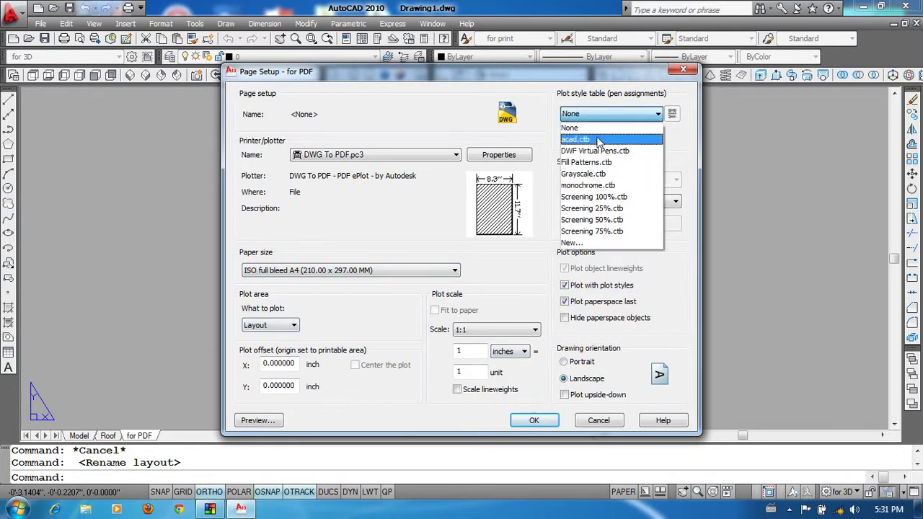
left_click(589, 141)
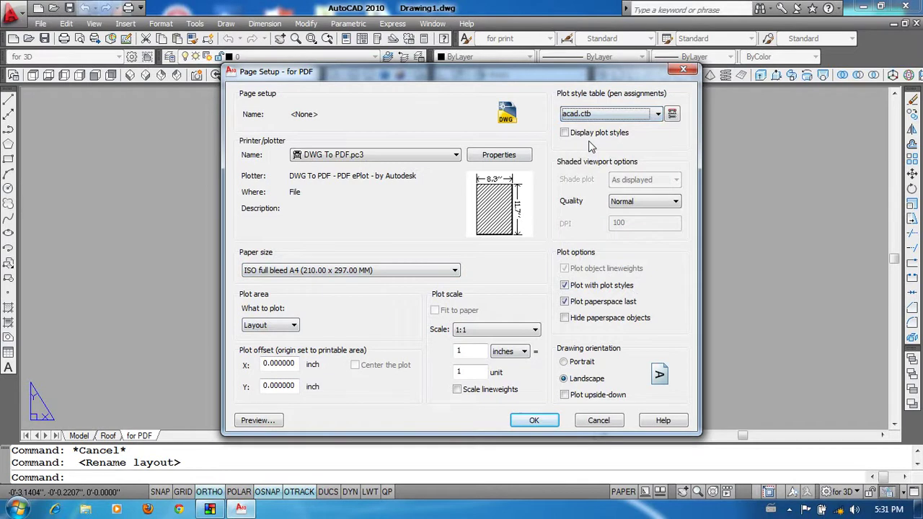
left_click(635, 204)
left_click(641, 250)
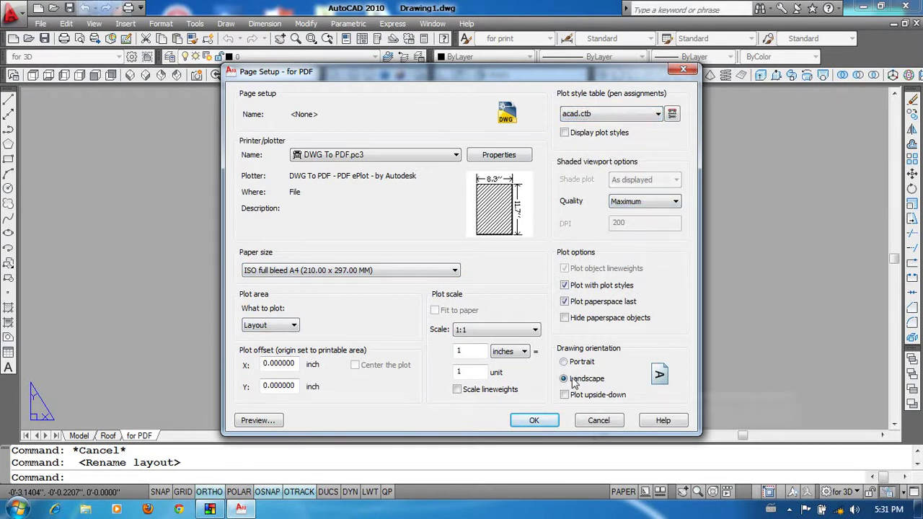
left_click(534, 422)
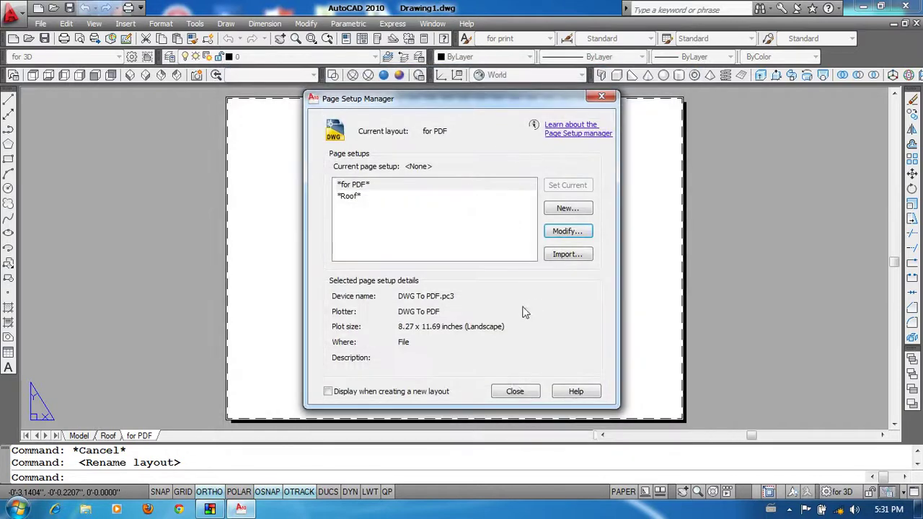
- Create a viewport filling the sheet and frame the green roof inside it
left_click(517, 390)
type("mv")
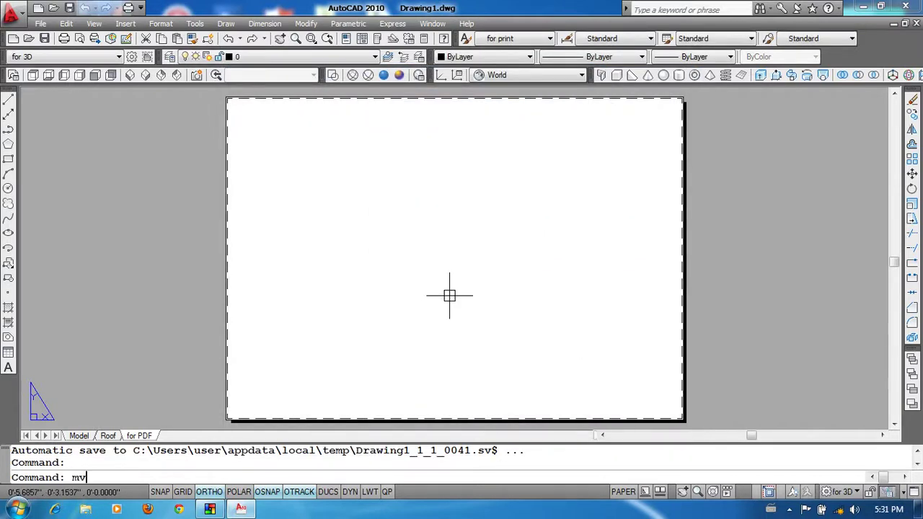
key("Return")
key("Return")
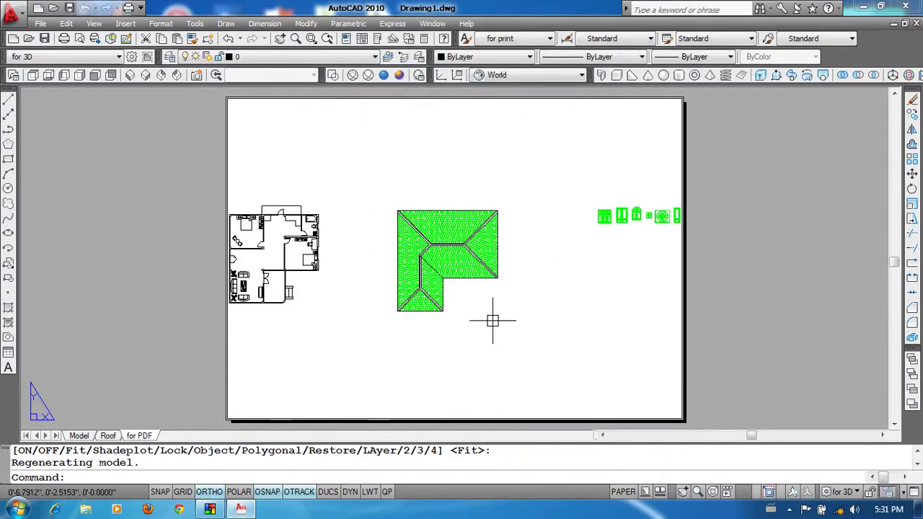
double_click(494, 319)
middle_click_drag(360, 274, 463, 274)
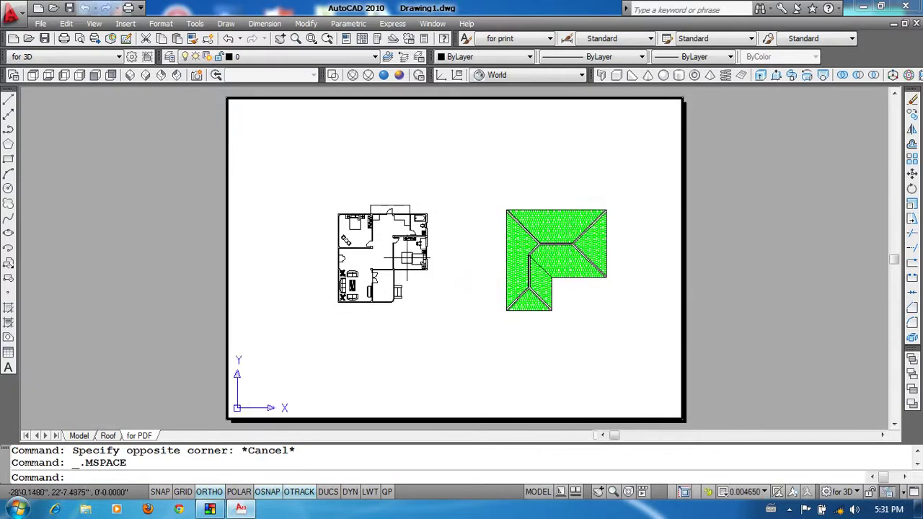
scroll(464, 274, "up", 5)
scroll(495, 371, "down", 5)
middle_click_drag(495, 371, 346, 418)
scroll(419, 231, "up", 5)
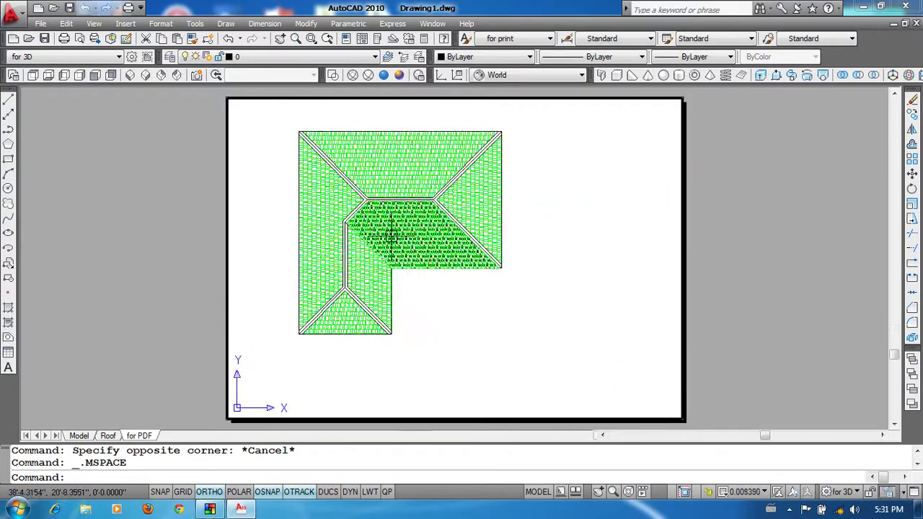
middle_click_drag(420, 231, 475, 256)
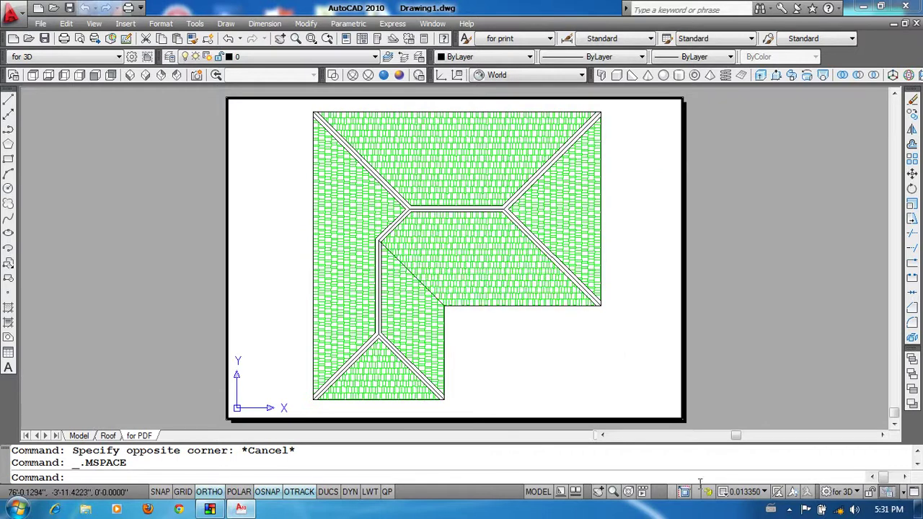
- Set the viewport scale to 1/8" = 1'-0"
left_click(750, 493)
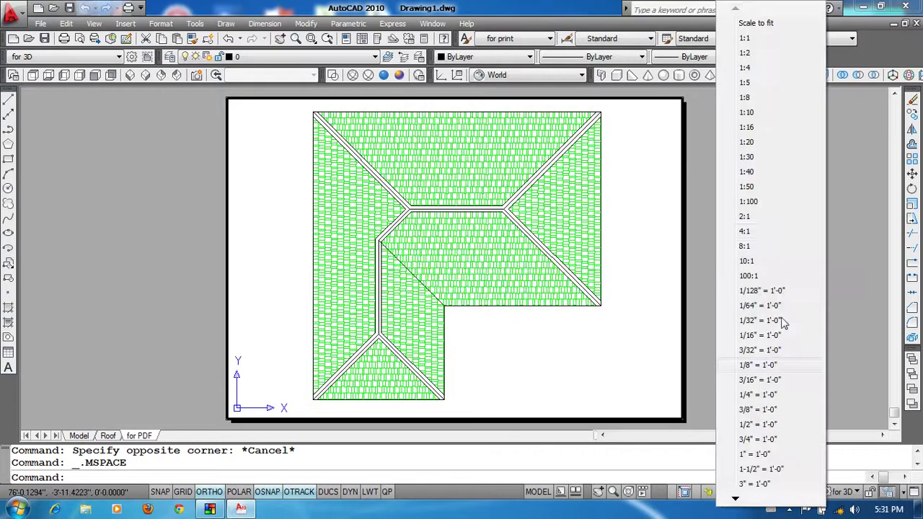
left_click(759, 366)
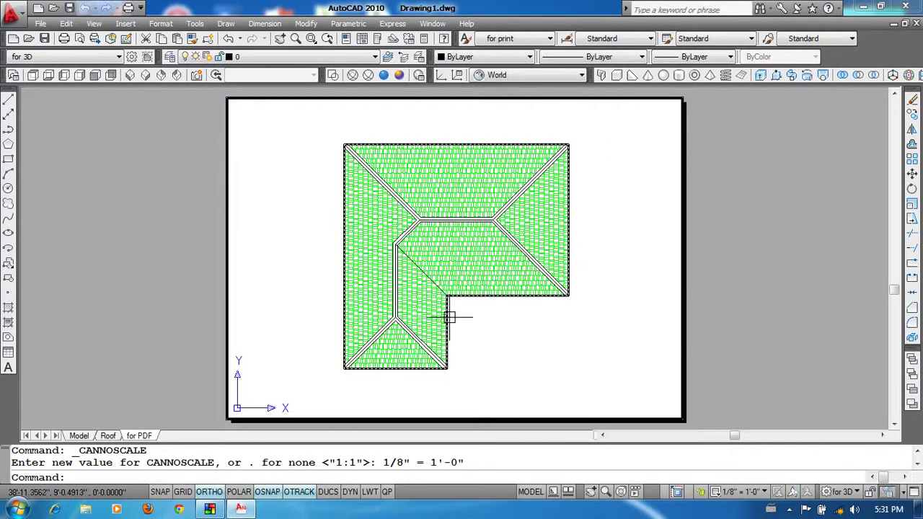
left_click(764, 491)
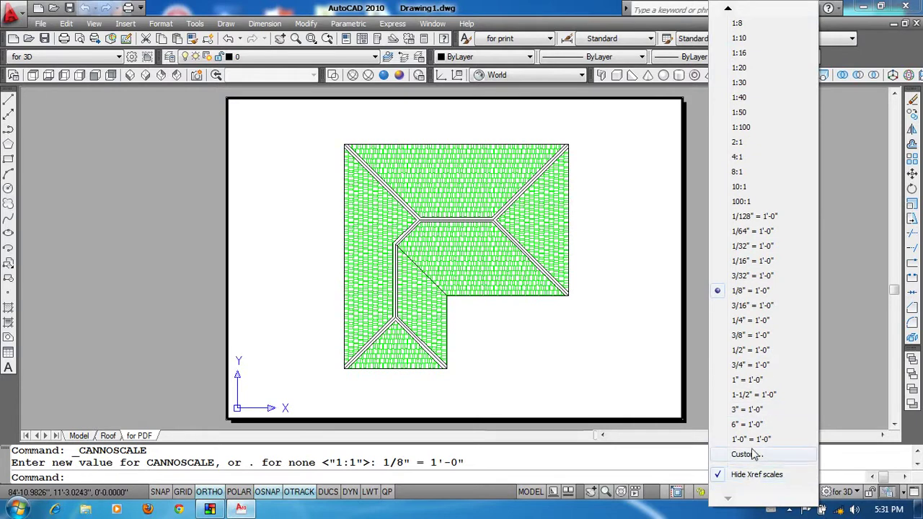
- Open and close the Edit Scale List dialog, then open Plot Preview with PRE
left_click(747, 455)
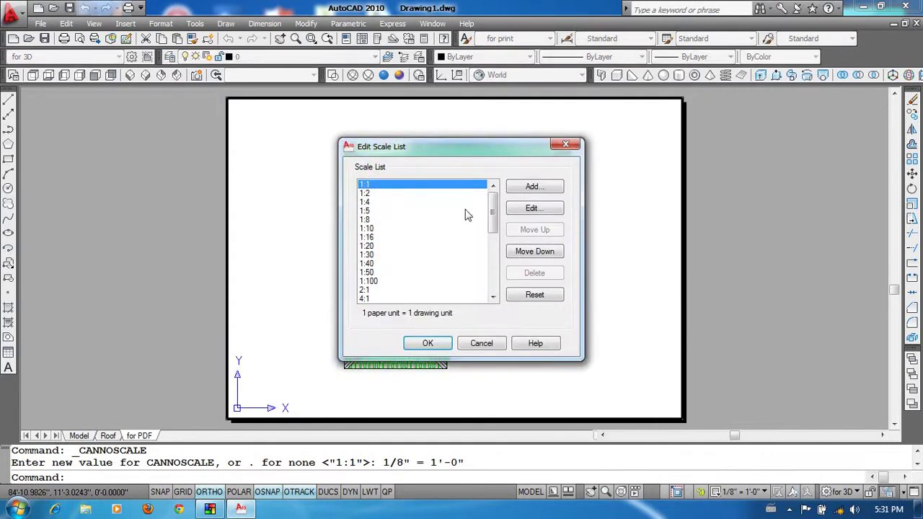
left_click_drag(489, 155, 636, 151)
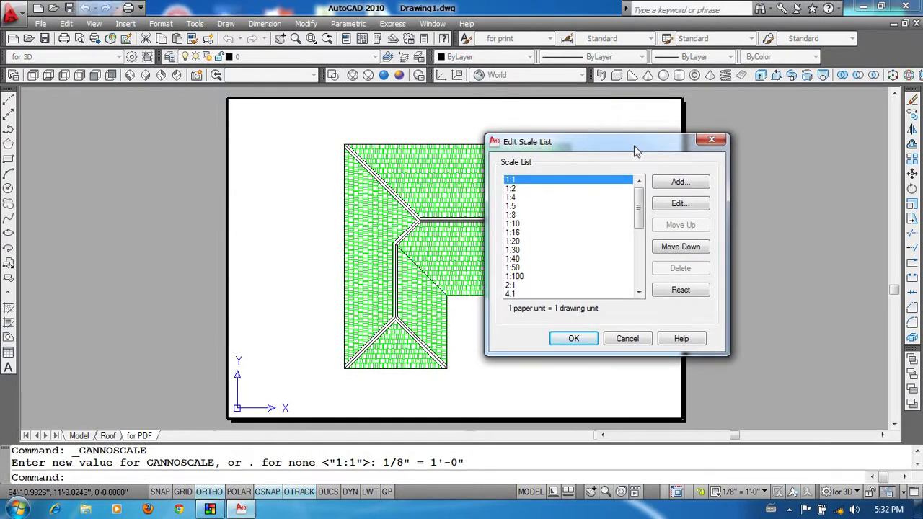
left_click(640, 339)
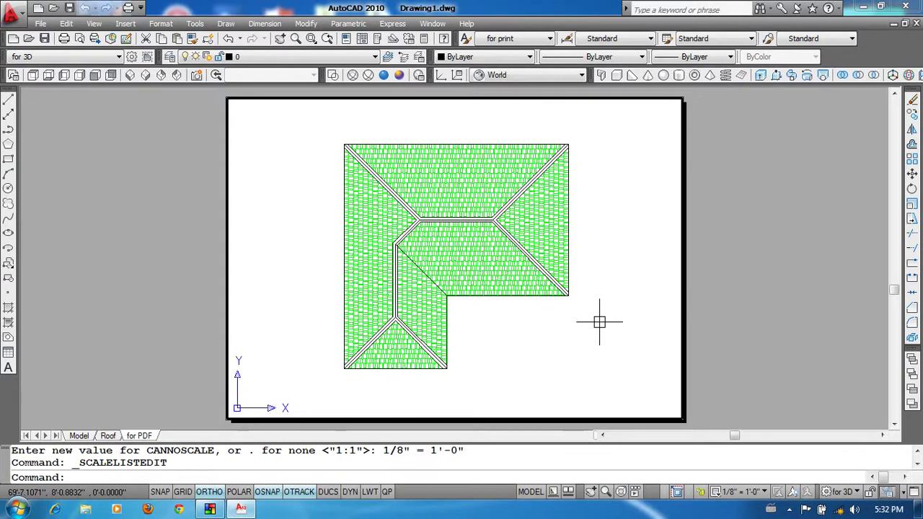
left_click(436, 477)
type("pre")
key("Return")
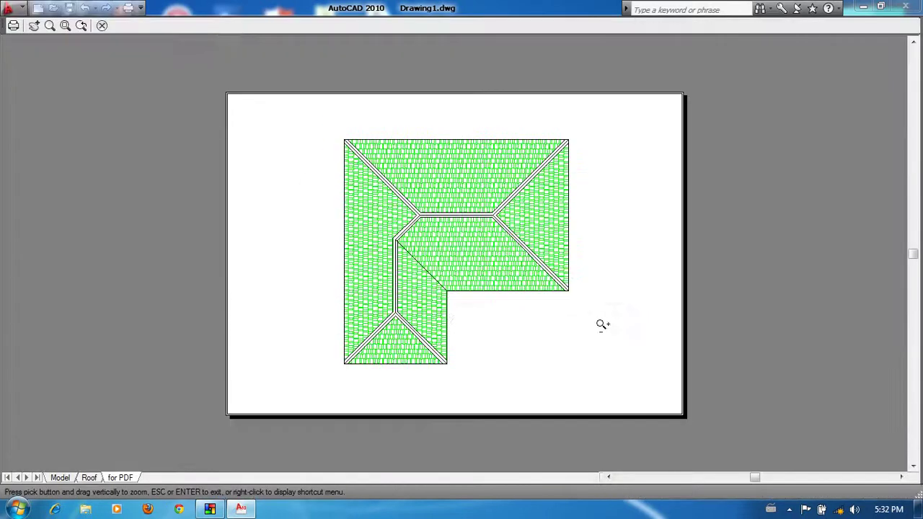
- Plot from the preview to Drawing1-for PDF.pdf in My Documents and dismiss the completion notice
scroll(457, 324, "up", 2)
scroll(457, 324, "down", 4)
scroll(461, 321, "up", 2)
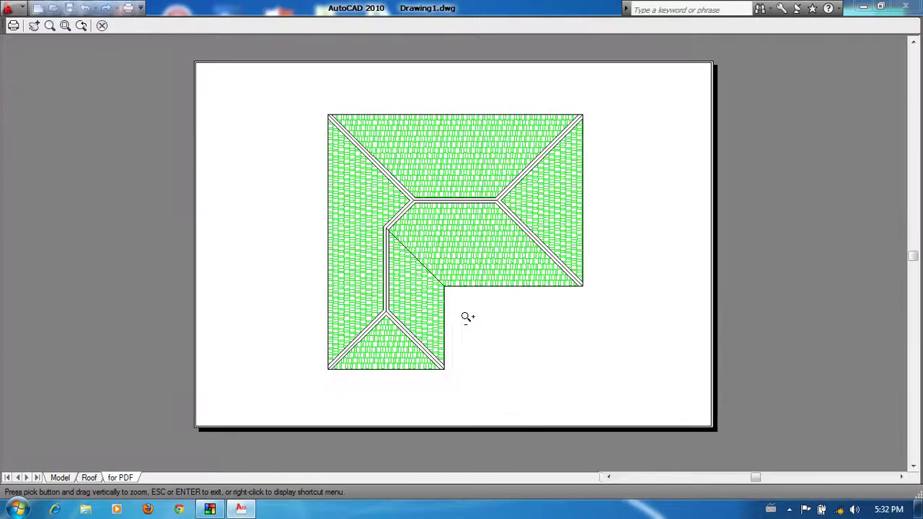
scroll(479, 312, "up", 2)
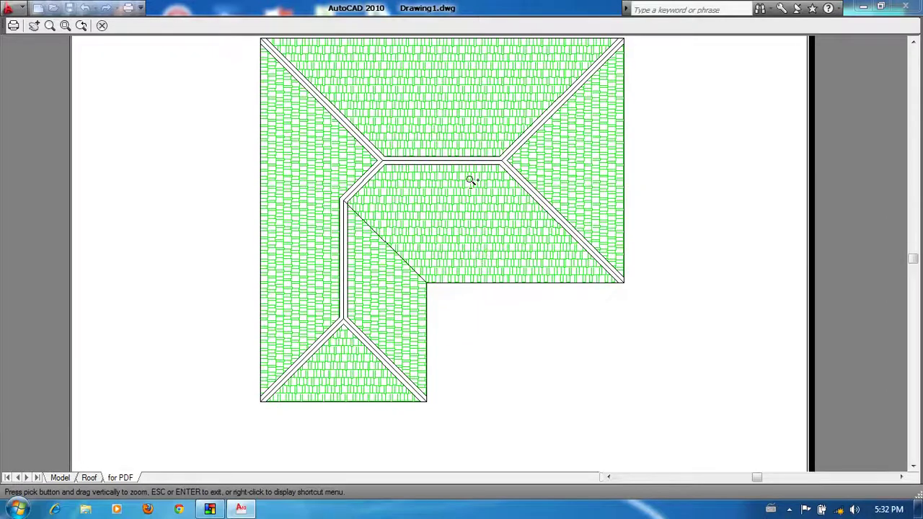
right_click(474, 185)
left_click(495, 204)
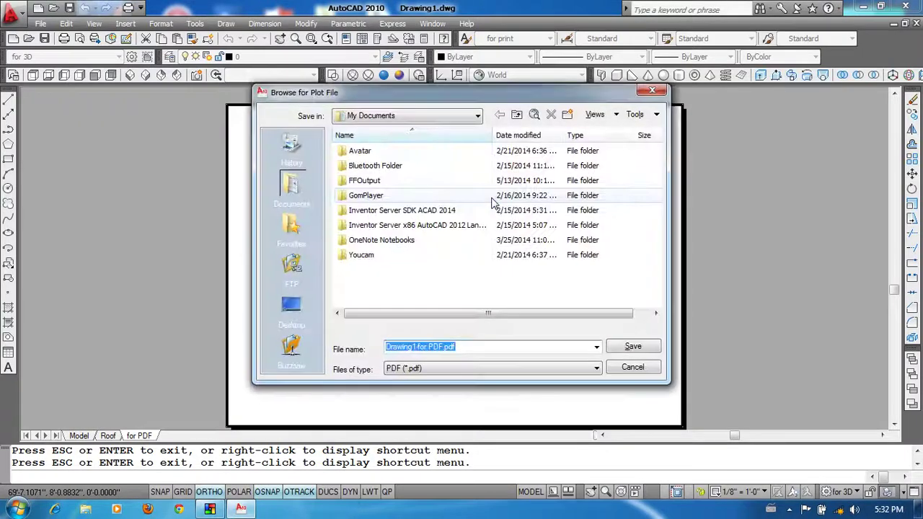
left_click(656, 96)
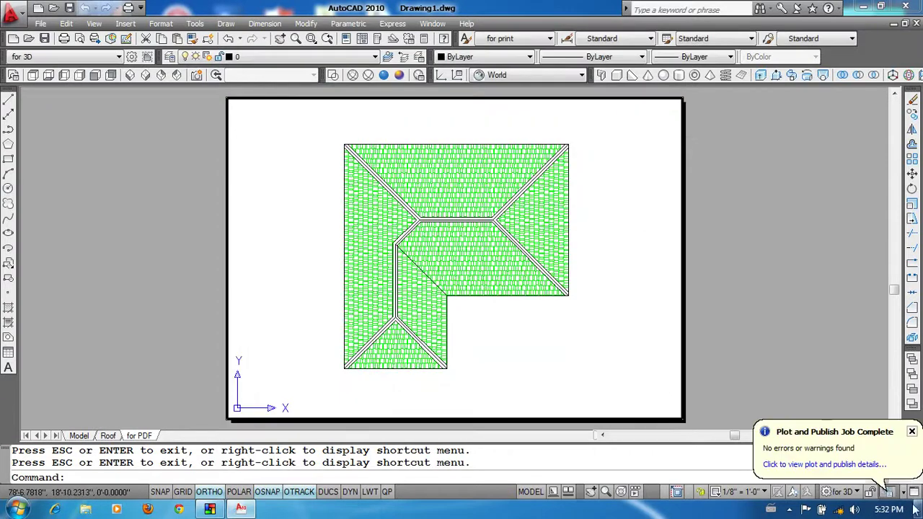
left_click(912, 432)
- Back in paper space, draw a rectangle outlining the title block strip on the right
double_click(744, 332)
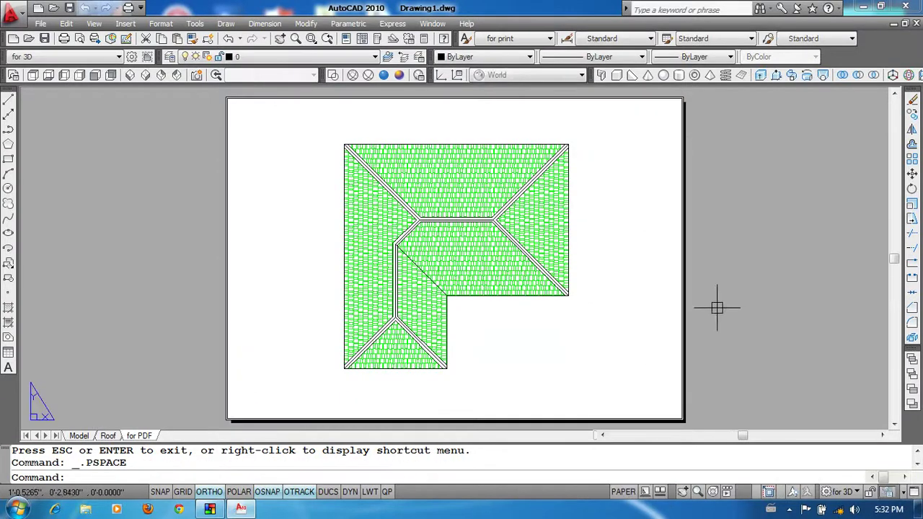
scroll(521, 284, "down", 2)
scroll(563, 284, "up", 2)
middle_click_drag(529, 266, 550, 278)
type("c")
key("Return")
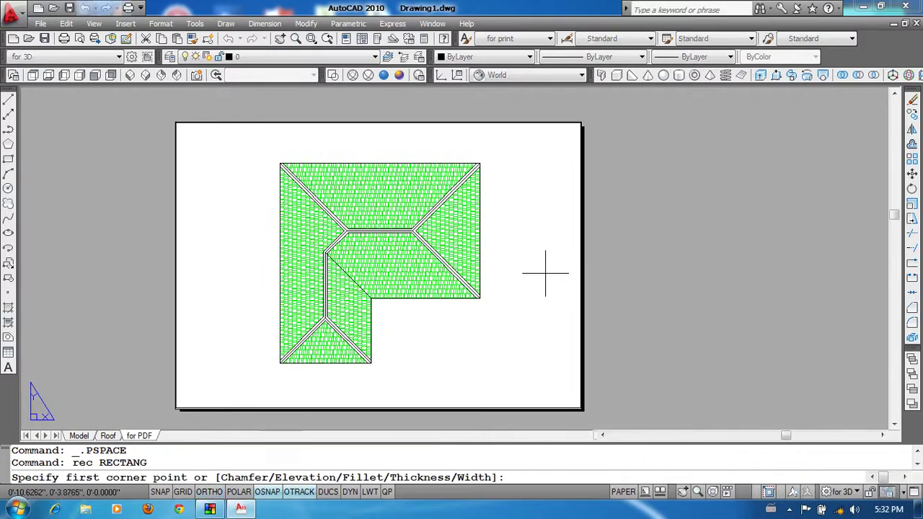
left_click(581, 124)
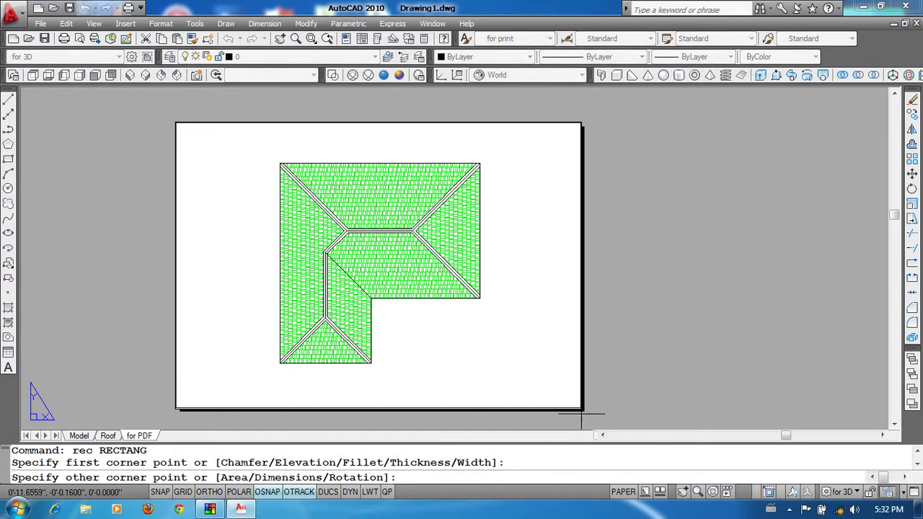
left_click(484, 408)
scroll(544, 186, "up", 2)
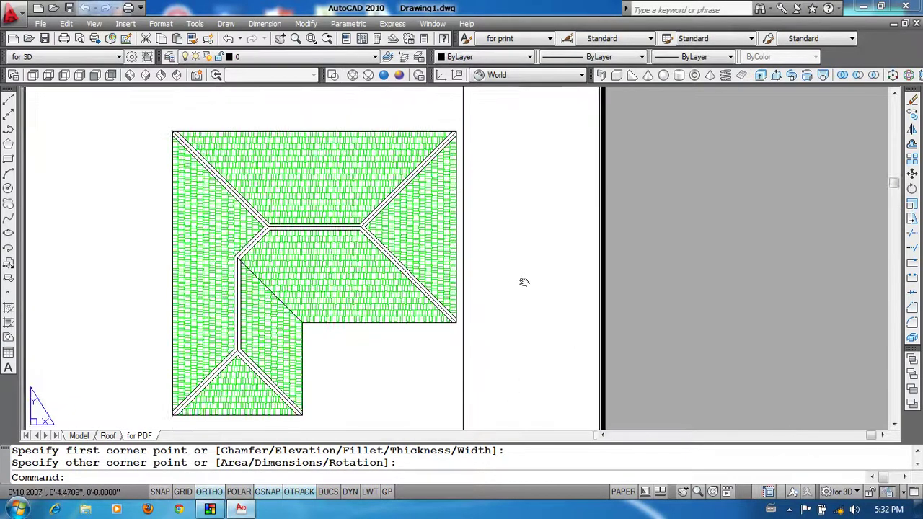
- Draw a horizontal line from the vertical divider to the right paper edge
type("l")
key("Return")
left_click(458, 299)
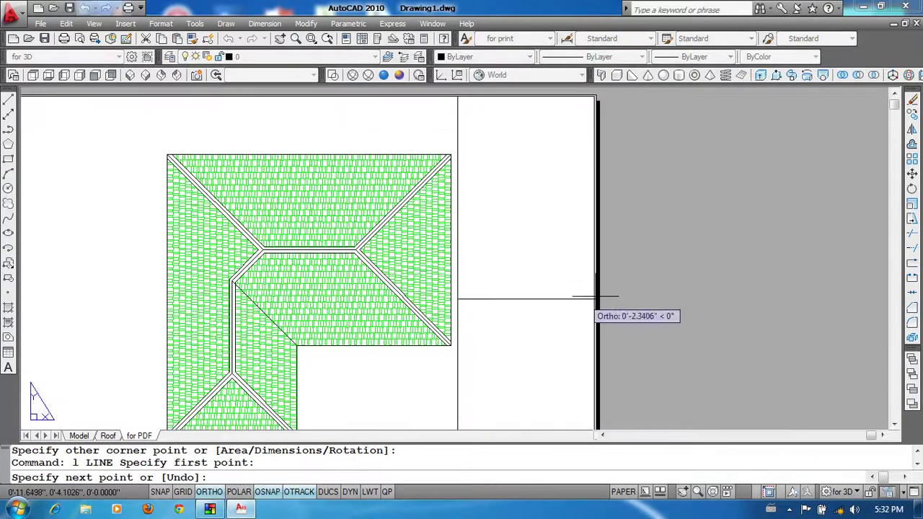
left_click(593, 299)
key("Return")
- Copy the horizontal line to four more positions down the strip
middle_click_drag(556, 334, 541, 324)
type("co")
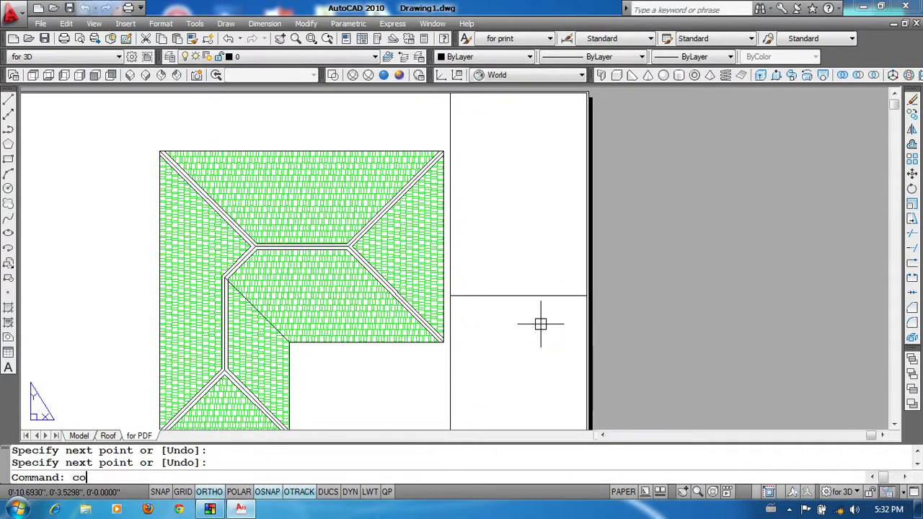
key("Return")
left_click_drag(541, 324, 573, 311)
key("Return")
left_click(686, 320)
left_click(686, 252)
scroll(693, 249, "down", 2)
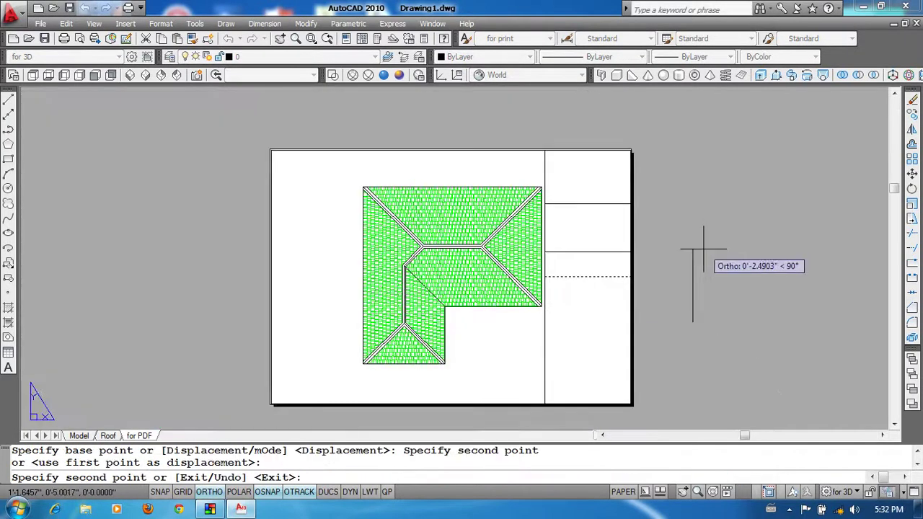
left_click(707, 257)
left_click(711, 354)
left_click(711, 378)
key("Return")
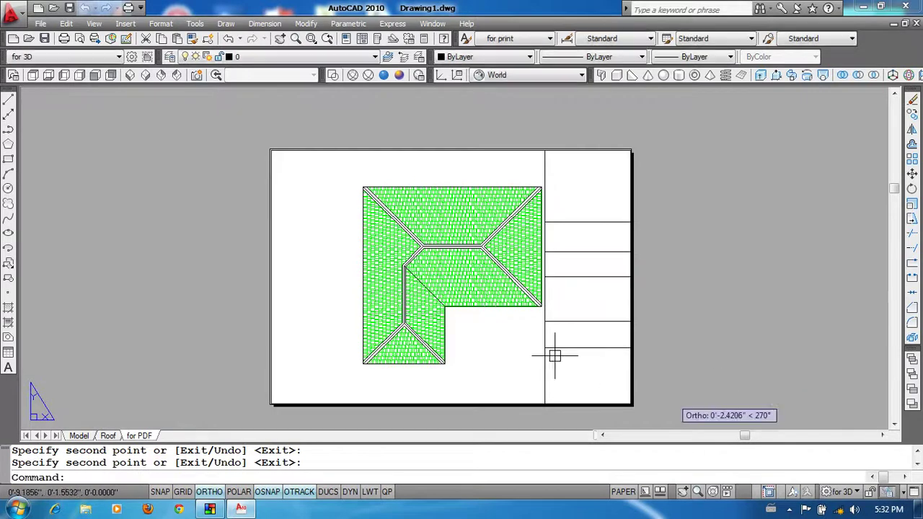
scroll(554, 355, "up", 2)
- Draw two vertical lines splitting the strip's rows into cells
type("l")
key("Return")
left_click(601, 340)
left_click(601, 303)
key("Return")
key("Return")
left_click(601, 239)
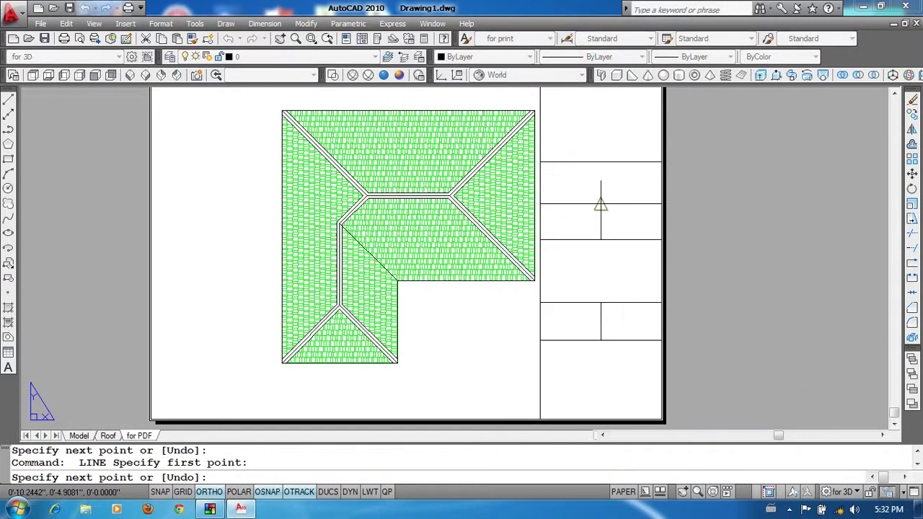
left_click(601, 162)
key("Return")
scroll(583, 206, "down", 3)
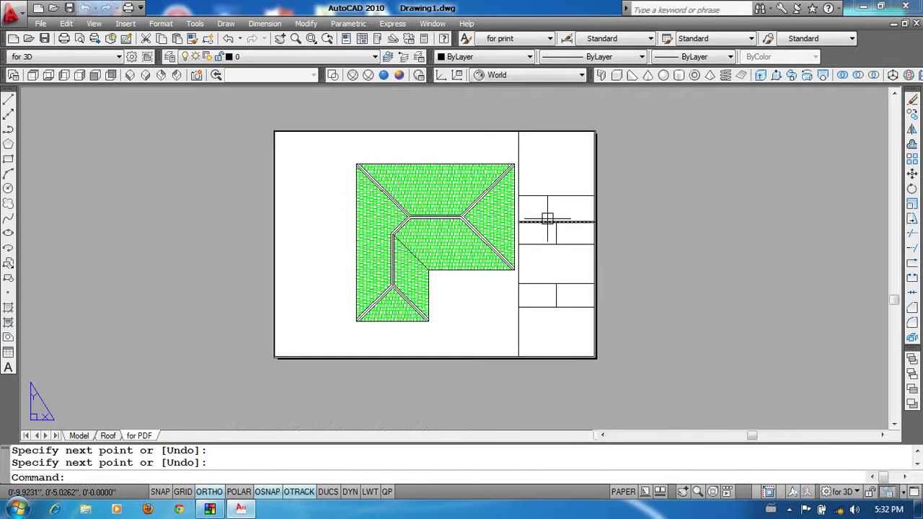
- Place the asdfasdfsd text line in the title block's top cell with DTEXT
type("dt")
key("Return")
scroll(548, 218, "up", 2)
left_click(516, 190)
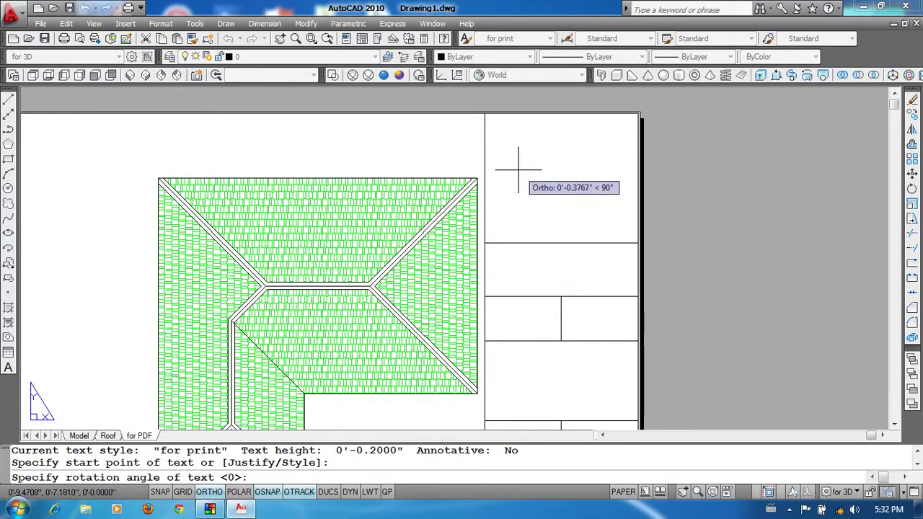
key("Return")
type("asdfasdfsd")
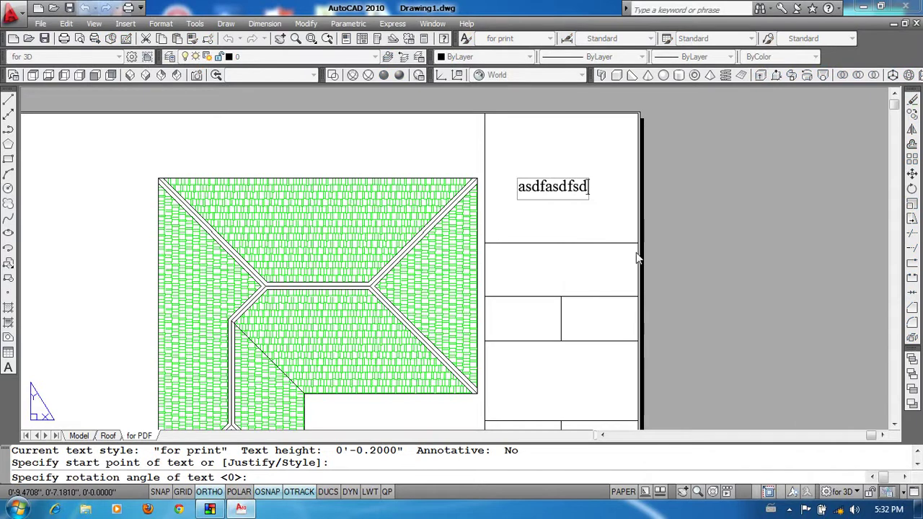
key("Return")
key("Return")
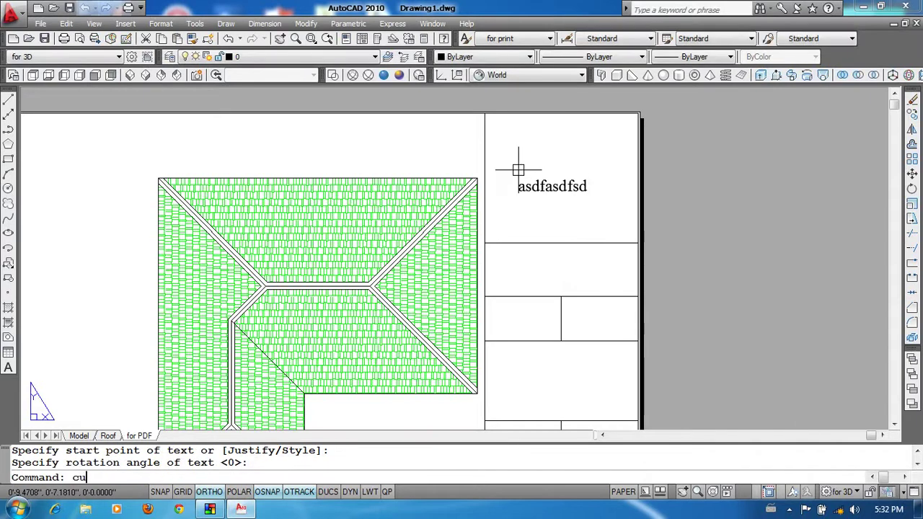
- Copy the asdfasdfsd text down into each of the lower title-block cells
key("Return")
left_click(538, 186)
key("Return")
left_click(735, 196)
left_click(736, 334)
left_click(735, 388)
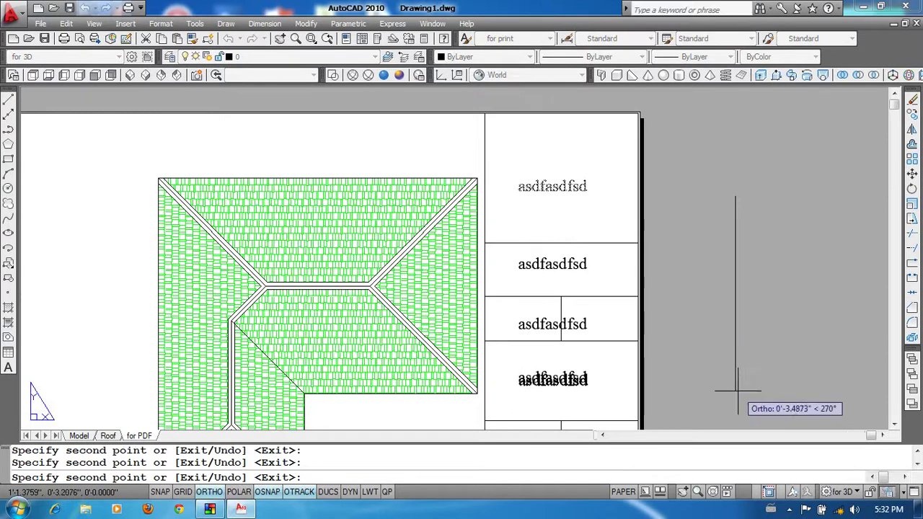
middle_click_drag(725, 381, 715, 305)
left_click(728, 362)
middle_click_drag(726, 354, 721, 278)
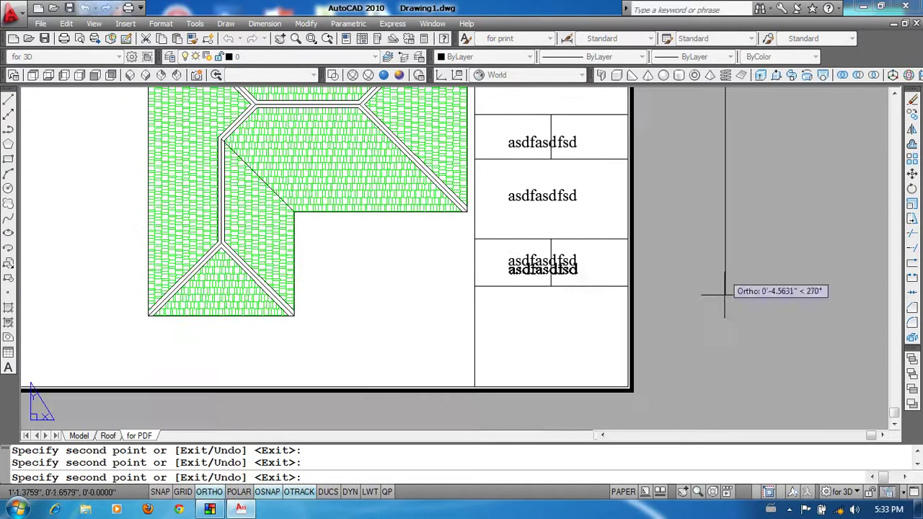
left_click(649, 342)
key("Return")
- Rewrite the lower text copies as adsfasd, sadfsd and fasdf
double_click(552, 333)
type("adsfasd")
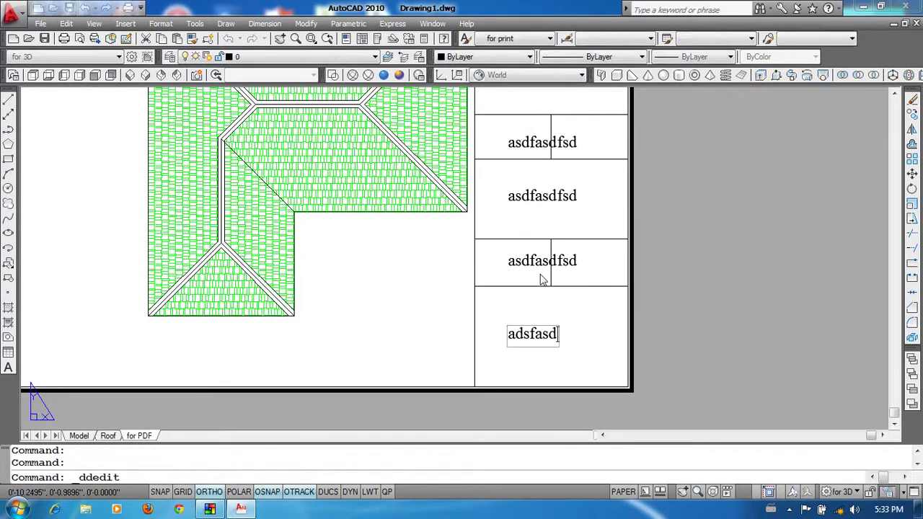
key("Return")
left_click(526, 261)
type("sadf")
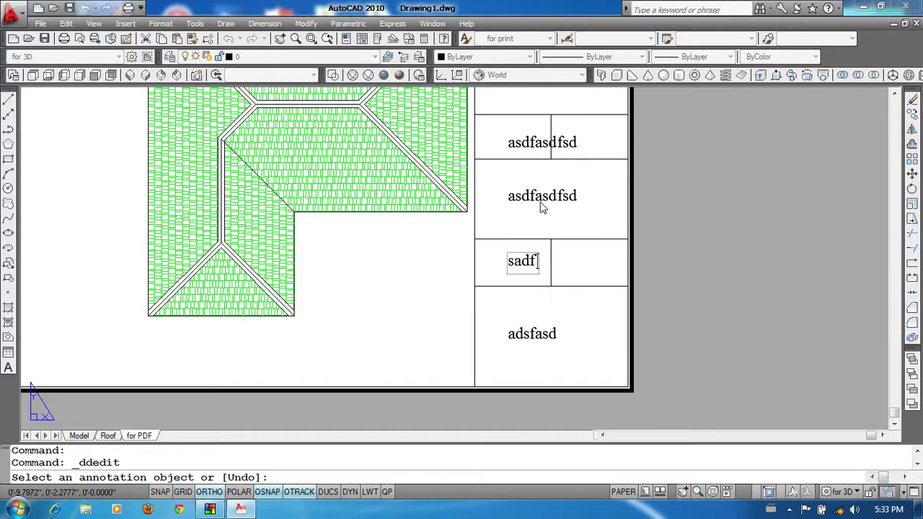
key("Return")
left_click(548, 196)
type("fasdf")
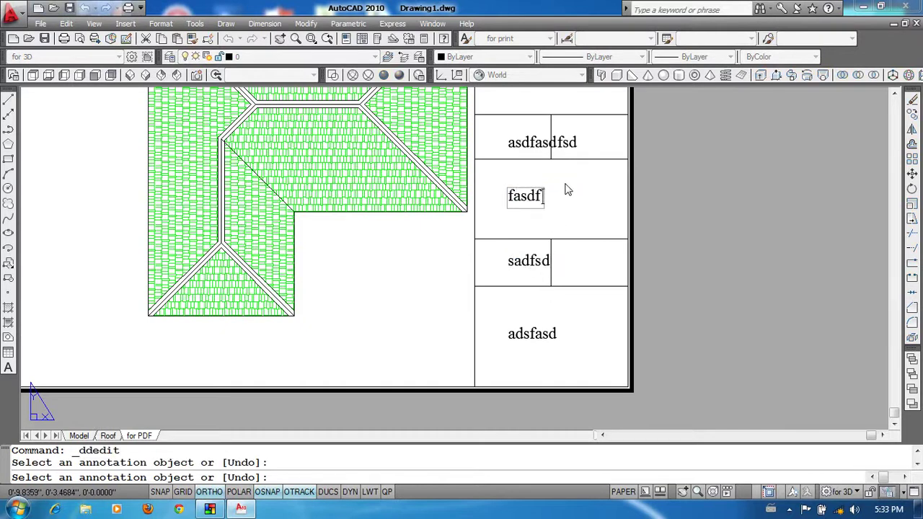
key("Return")
- Change the remaining text copies to fsd and erwe
left_click(534, 144)
type("fsd")
key("Return")
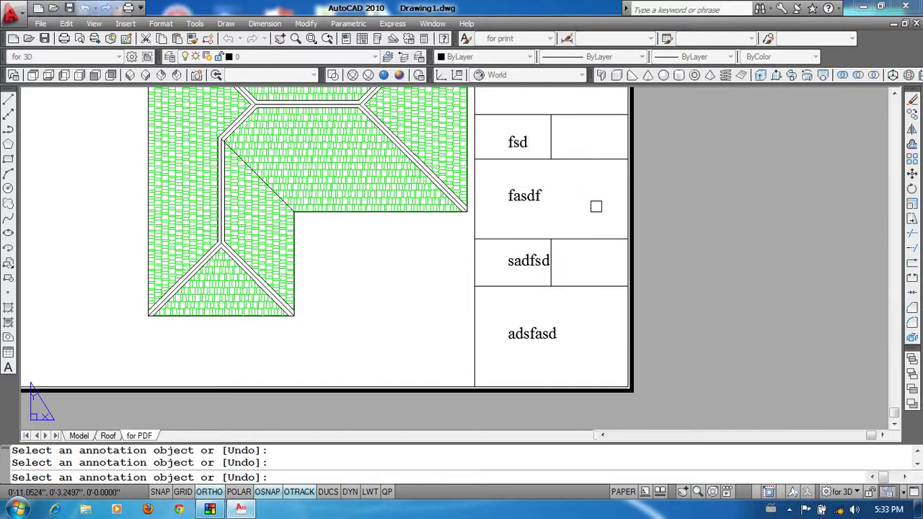
scroll(591, 216, "down", 2)
left_click(577, 177)
type("erwe")
key("Return")
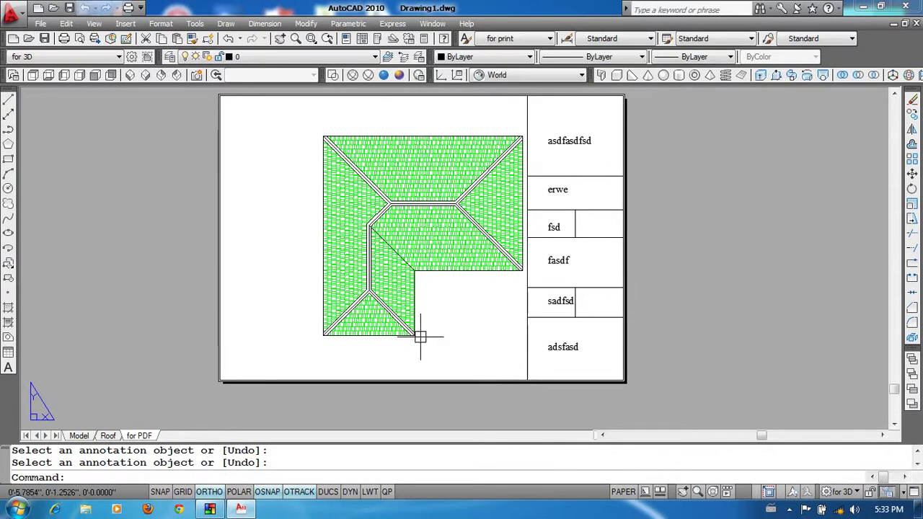
- Nudge the roof plan inside the viewport and draw a helper line along the sheet's lower edge
double_click(420, 336)
mouse_move(331, 241)
middle_mouse_down()
mouse_move(446, 235)
mouse_move(330, 249)
middle_mouse_up()
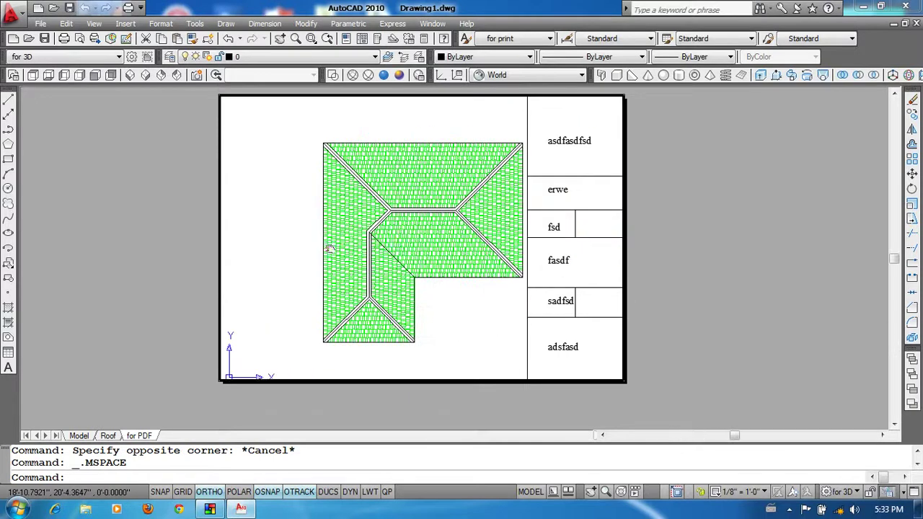
double_click(685, 272)
type("l")
key("Return")
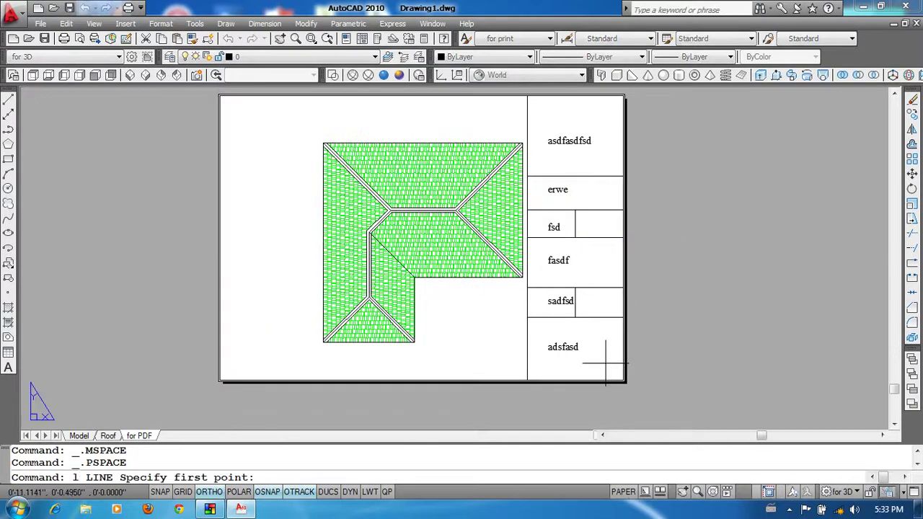
middle_click_drag(599, 363, 654, 295)
left_click(658, 294)
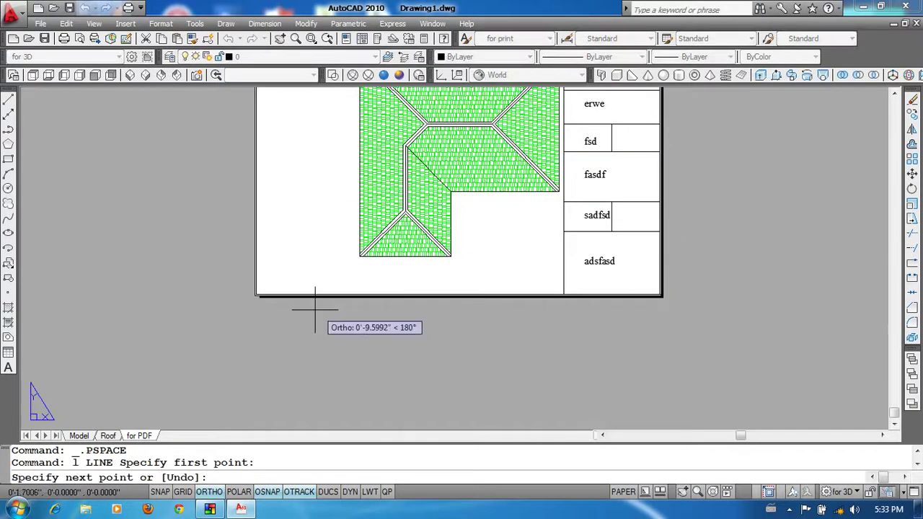
left_click(256, 294)
key("Return")
- Erase the old roof-plan viewport from the sheet
scroll(324, 296, "down", 2)
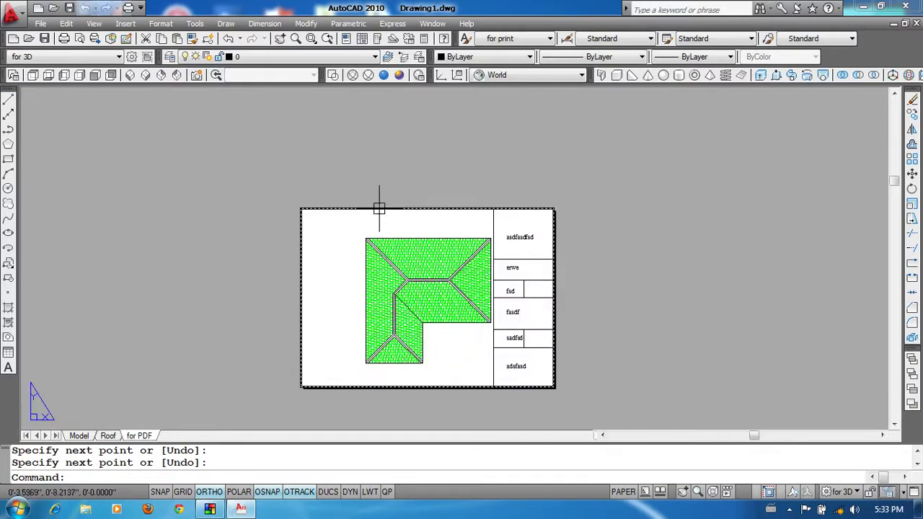
left_click(378, 209)
type("e")
key("Return")
middle_click_drag(421, 236, 421, 171)
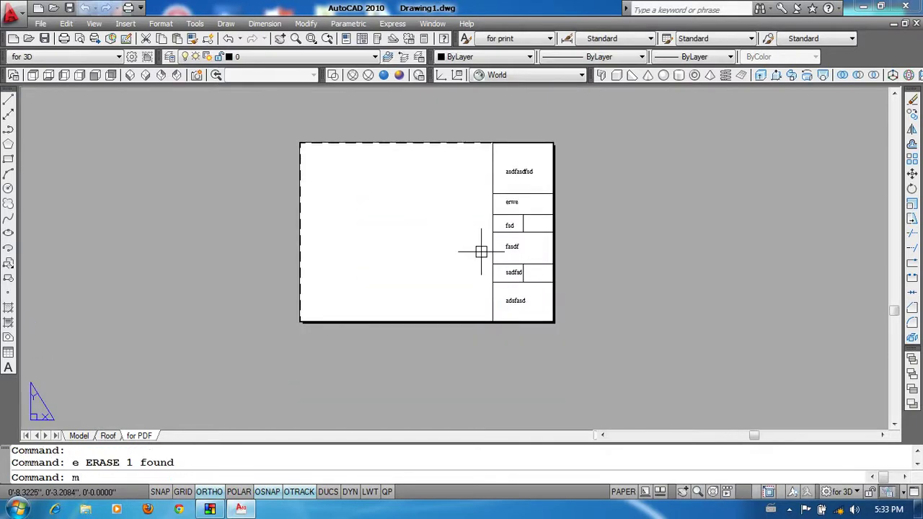
- Create a new viewport with MVIEW by picking two corners on the sheet
type("v")
key("Return")
scroll(446, 151, "up", 3)
left_click(539, 134)
scroll(540, 134, "down", 2)
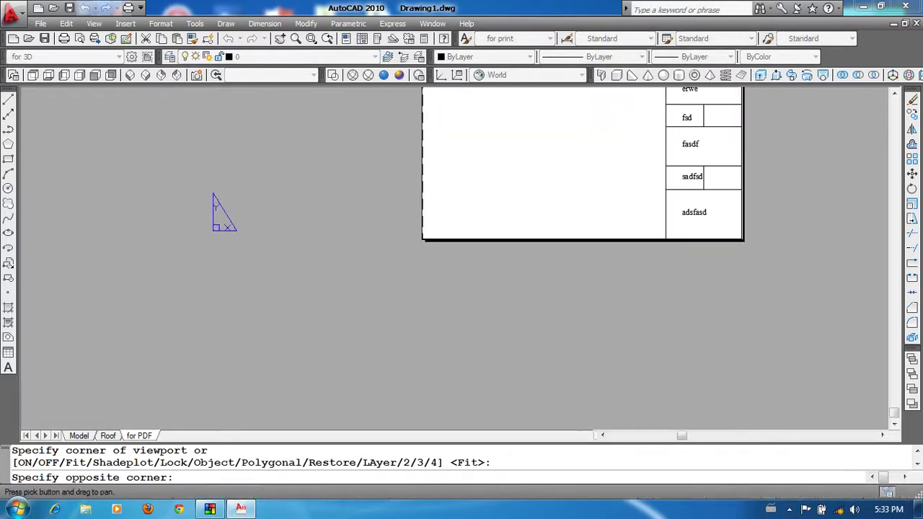
scroll(382, 216, "up", 2)
left_click(368, 209)
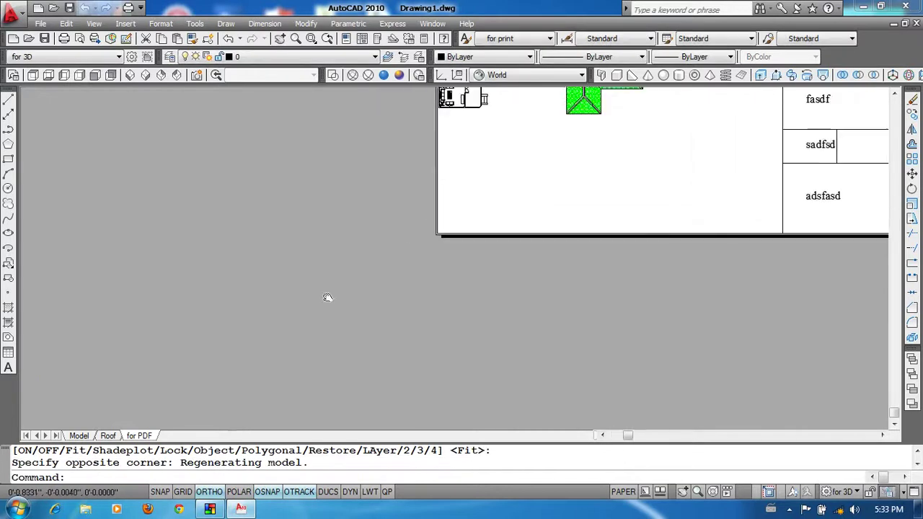
- Erase the helper line at the bottom of the sheet
middle_click_drag(327, 298, 575, 336)
left_click(154, 319)
left_click(753, 373)
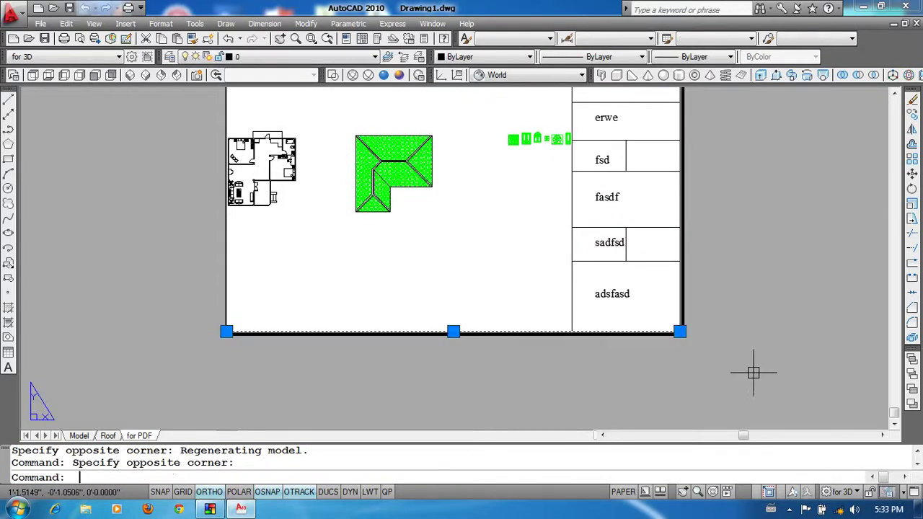
type("e")
key("Return")
scroll(456, 300, "down", 2)
middle_click_drag(456, 301, 466, 324)
- Set the new viewport's scale to 1/8" = 1'-0" with the roof plan centred
double_click(466, 323)
scroll(436, 287, "up", 5)
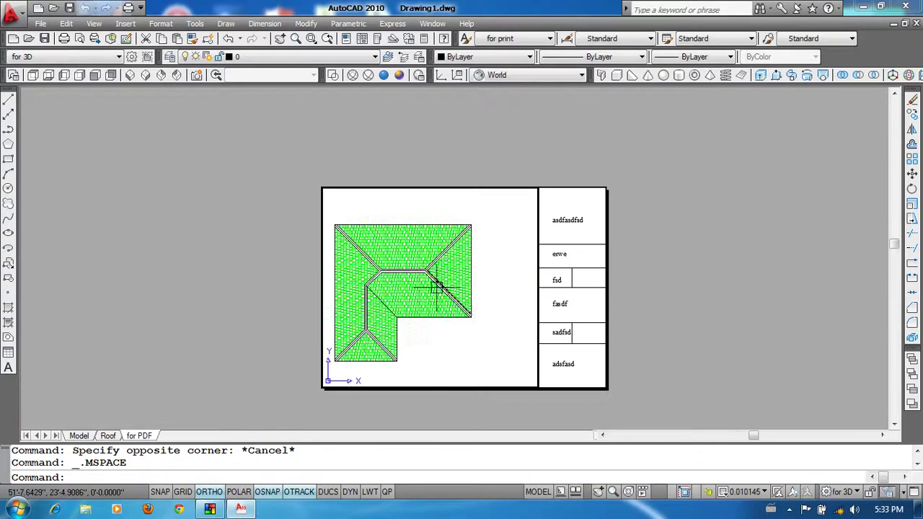
middle_click_drag(436, 287, 467, 280)
left_click(747, 491)
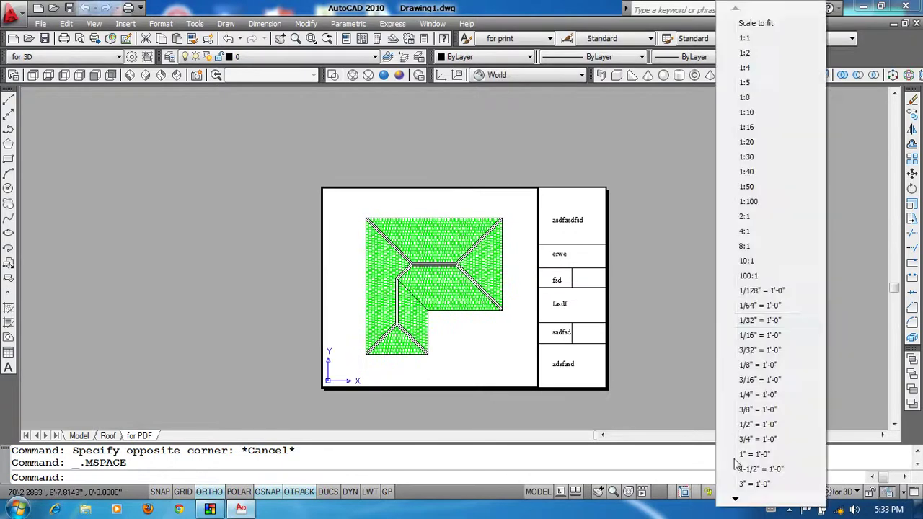
left_click(767, 368)
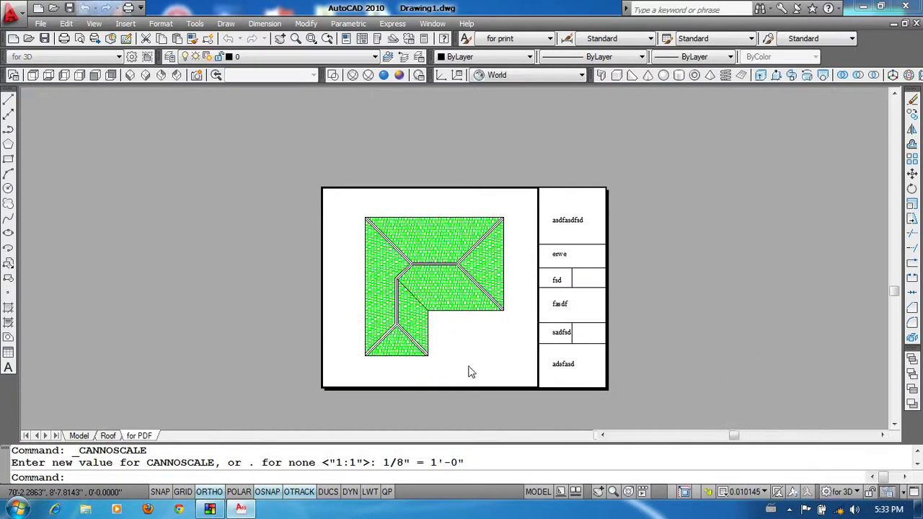
double_click(751, 282)
- Preview the for PDF layout and plot it to a PDF named 'sample print'
scroll(524, 322, "up", 2)
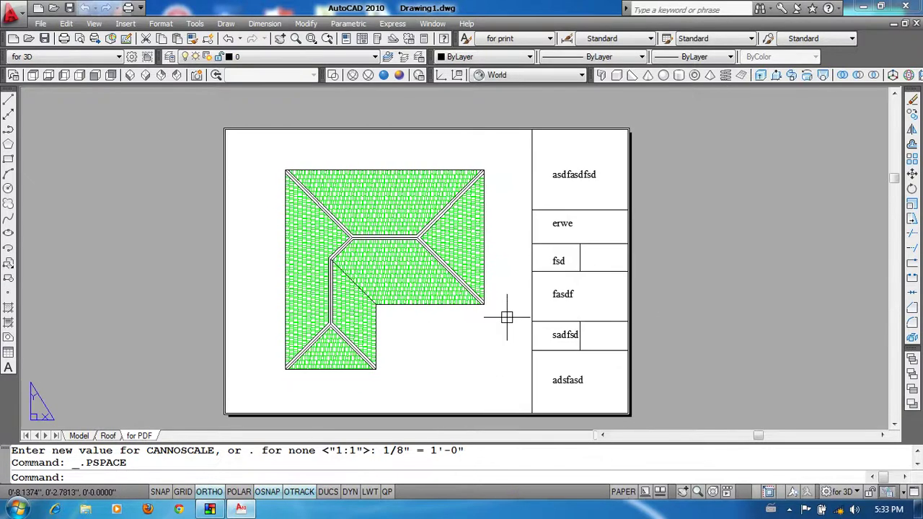
type("pre")
key("Return")
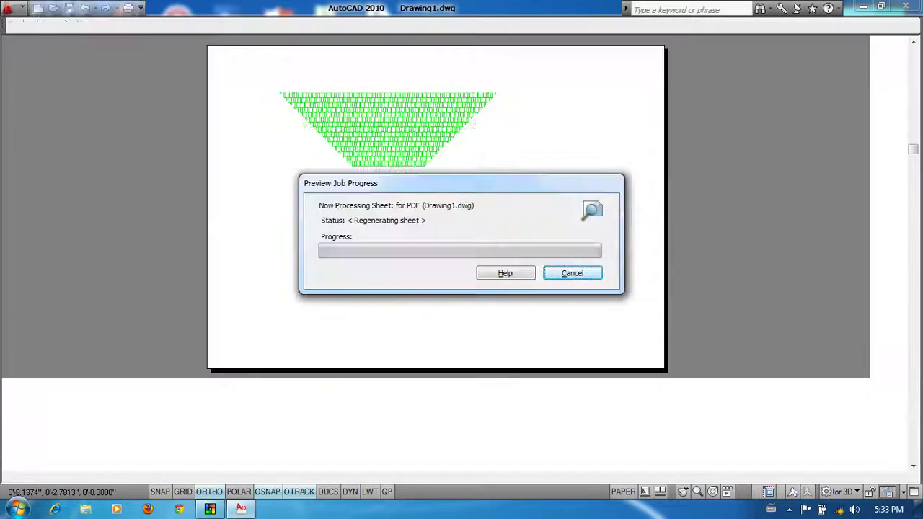
right_click(428, 206)
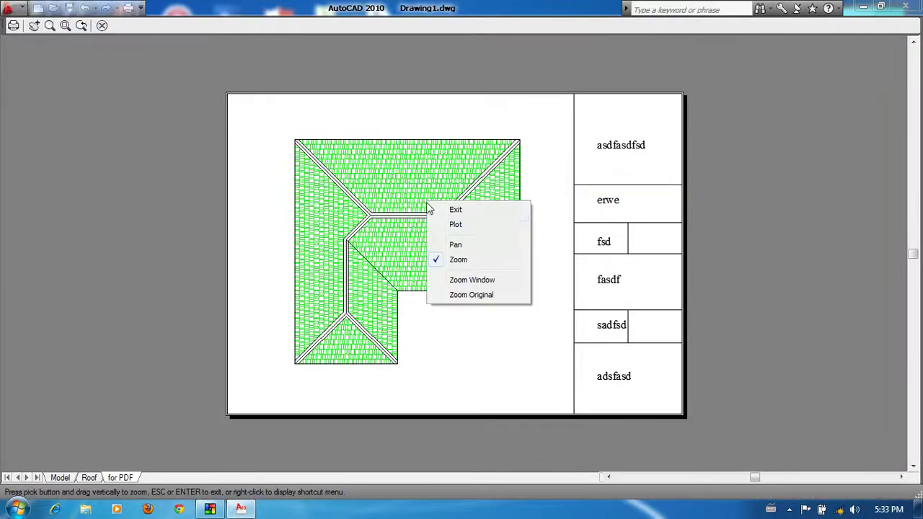
left_click(455, 226)
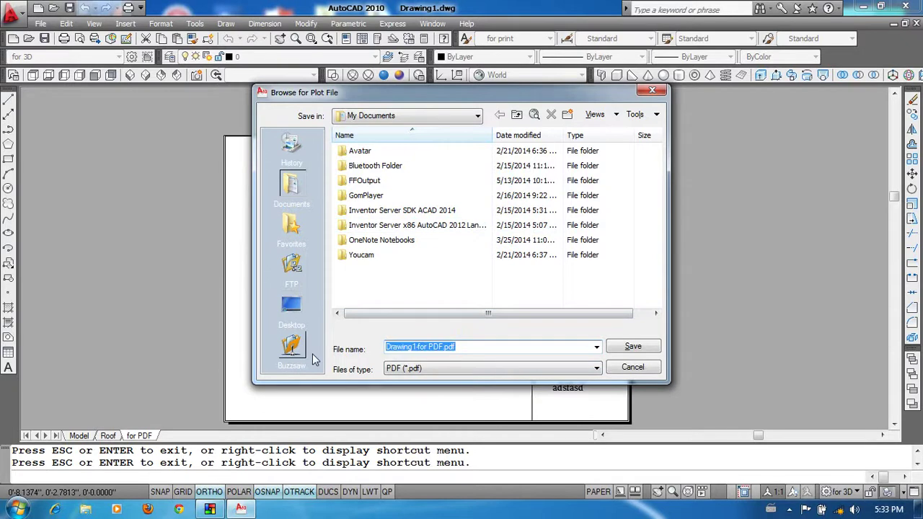
type("s")
type("ample print")
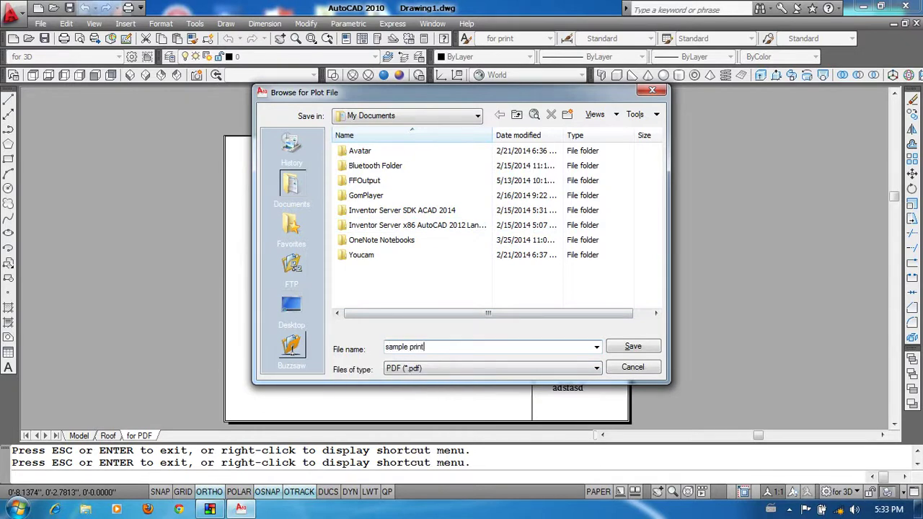
key("Return")
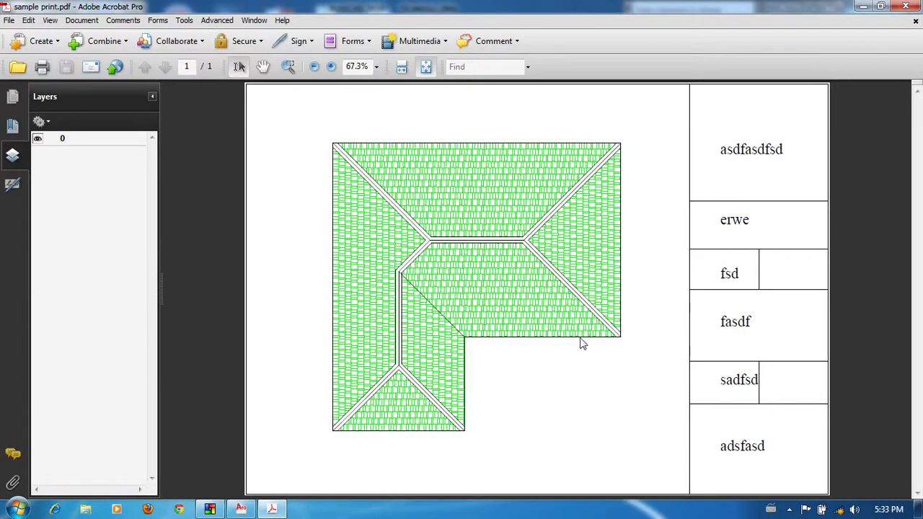
- Toggle layer 0's visibility in sample print.pdf repeatedly to confirm it holds the whole drawing
left_click(39, 140)
left_click(39, 140)
left_click(38, 140)
left_click(39, 140)
left_click(39, 140)
left_click(39, 139)
left_click(39, 140)
left_click(39, 139)
left_click(47, 139)
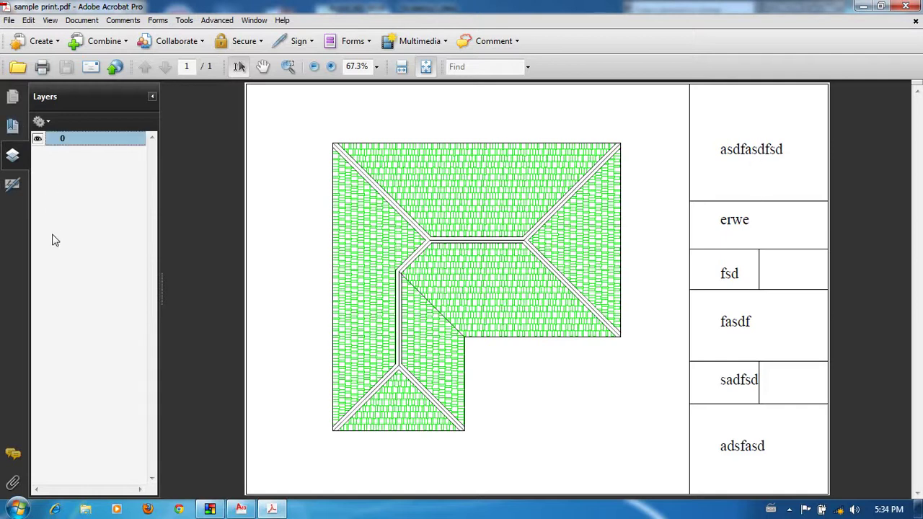
left_click(39, 139)
left_click(38, 139)
- Close the PDF and zoom around the for PDF sheet's roof plan and title block
left_click(906, 8)
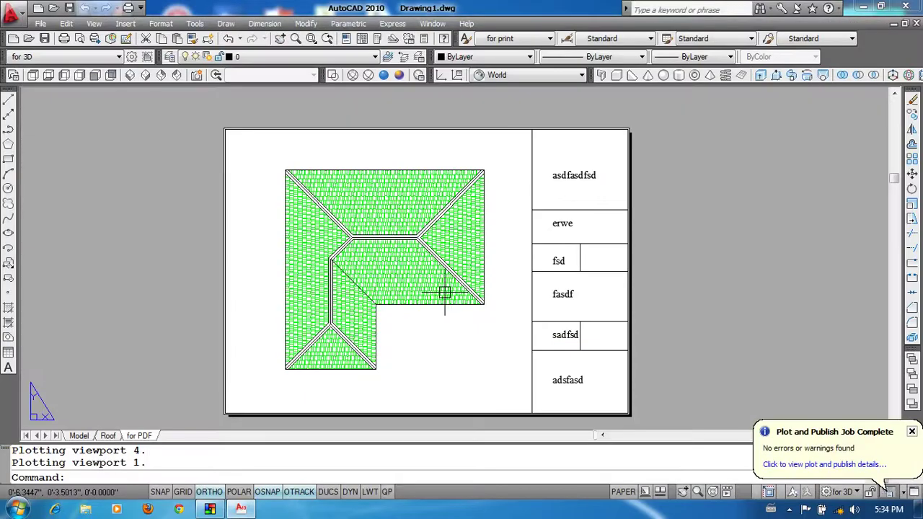
scroll(553, 268, "down", 2)
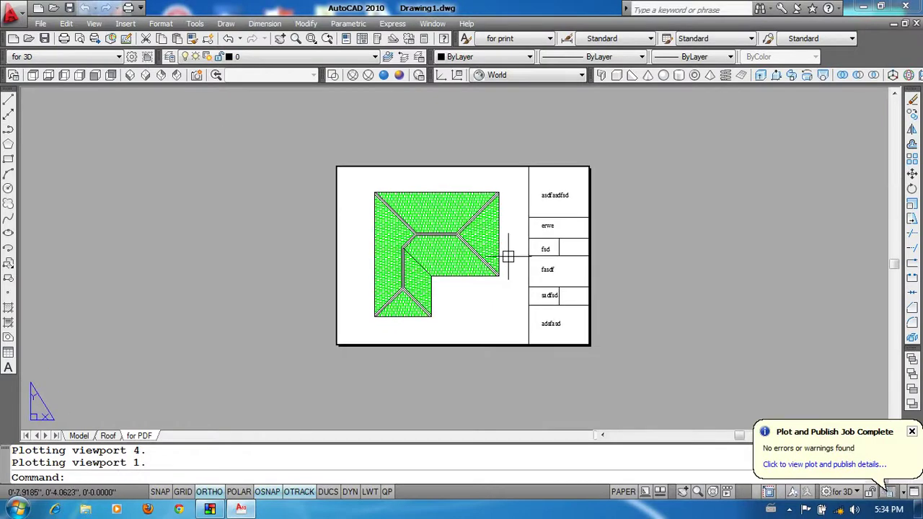
scroll(462, 274, "up", 1)
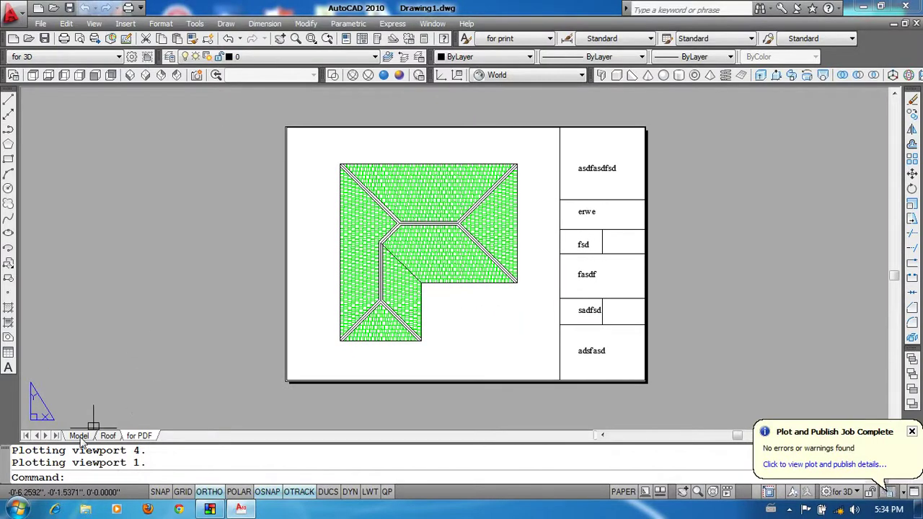
scroll(556, 154, "up", 2)
scroll(486, 181, "up", 1)
scroll(529, 152, "down", 2)
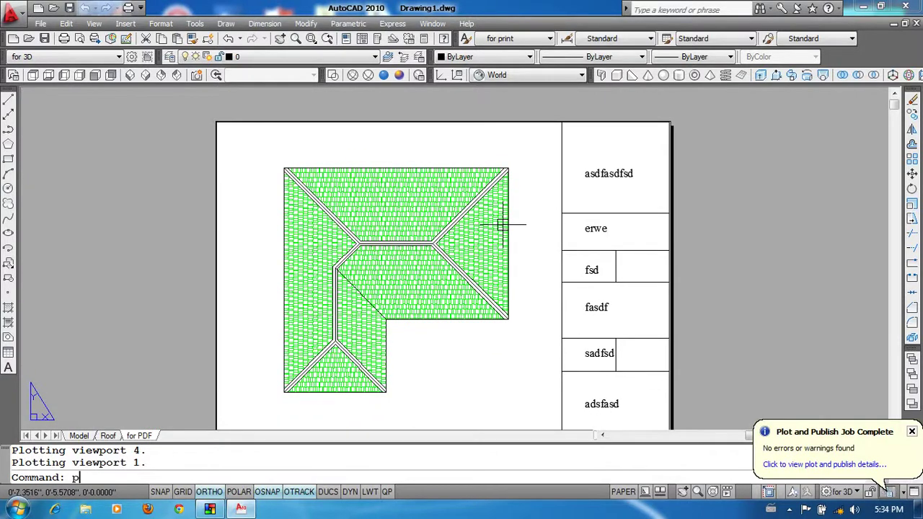
type("re")
key("Return")
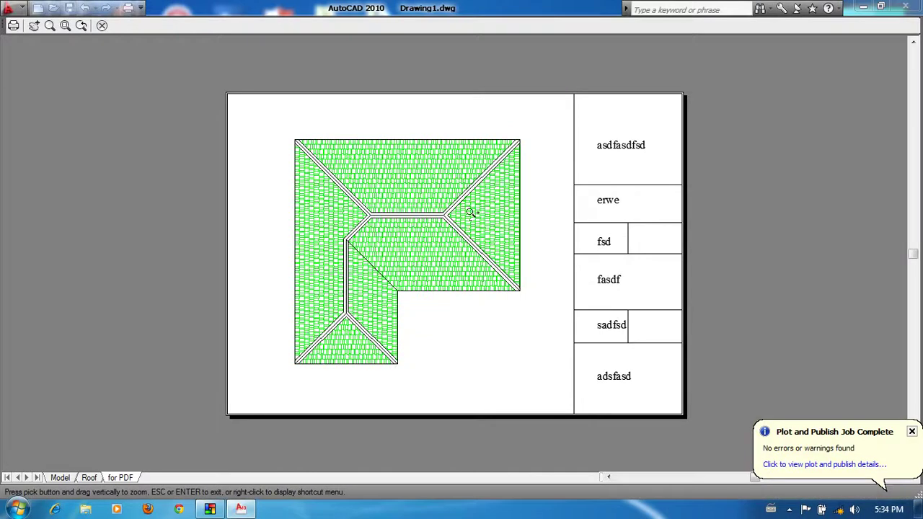
scroll(470, 212, "up", 1)
middle_click_drag(484, 149, 542, 274)
scroll(556, 216, "up", 2)
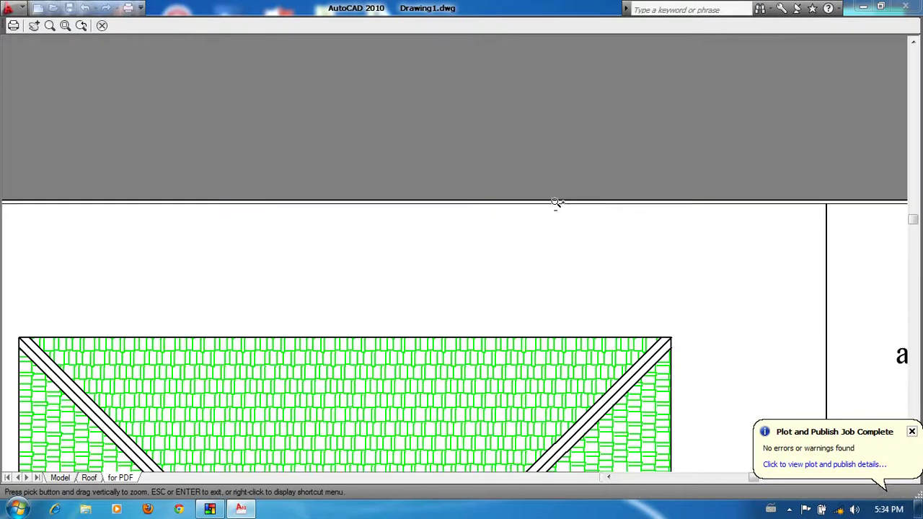
scroll(553, 206, "down", 3)
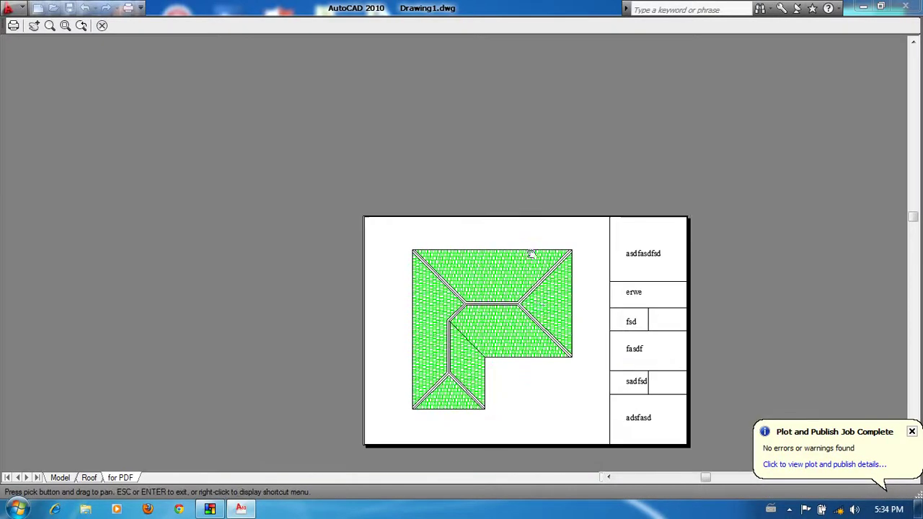
key("Escape")
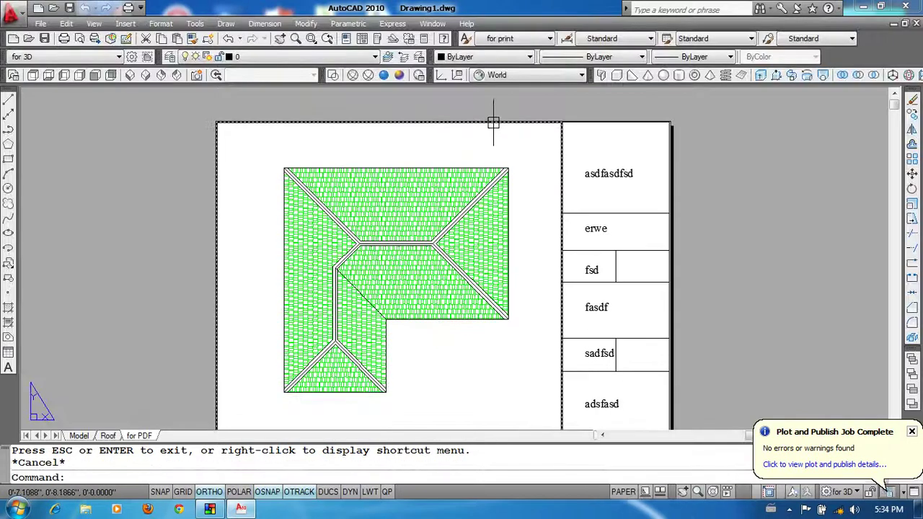
- In model space, create a new layer named furniture coloured red
left_click(80, 435)
key("Escape")
key("Escape")
scroll(305, 200, "up", 1)
scroll(409, 240, "up", 3)
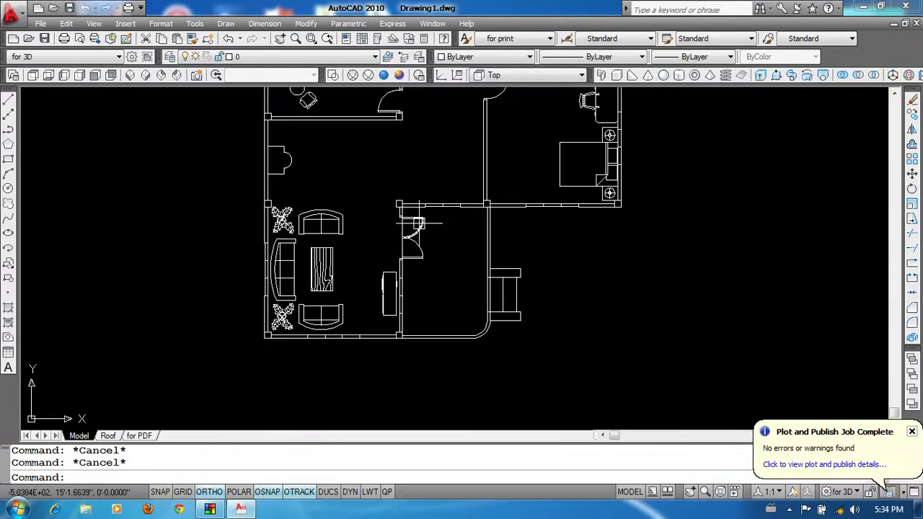
type("la")
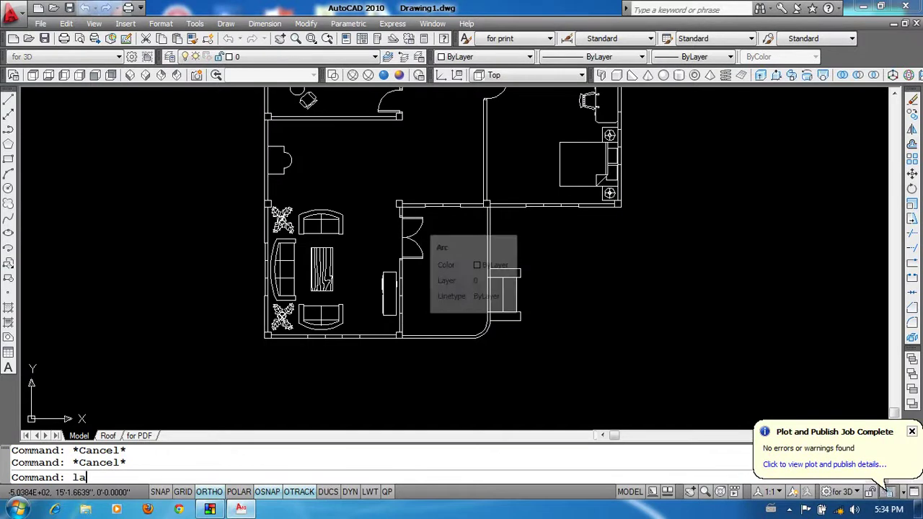
key("Return")
left_click(364, 134)
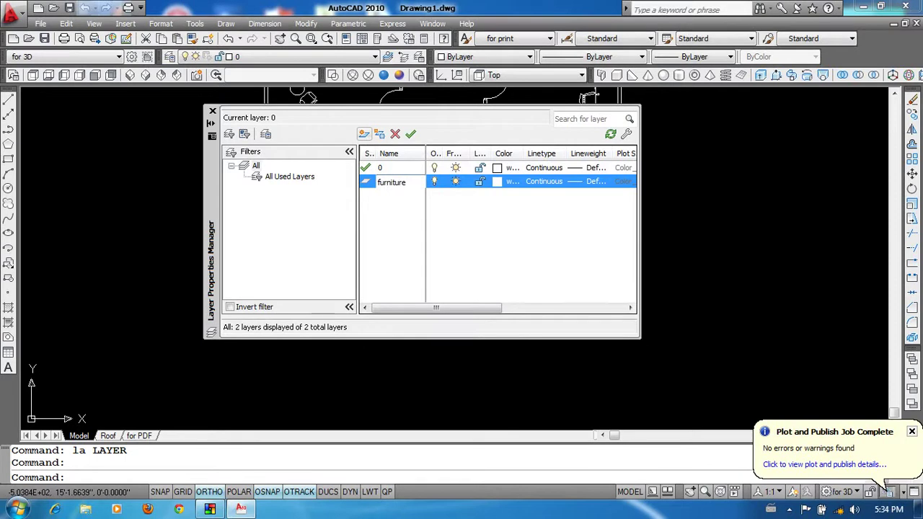
left_click(497, 185)
left_click(446, 244)
left_click(486, 338)
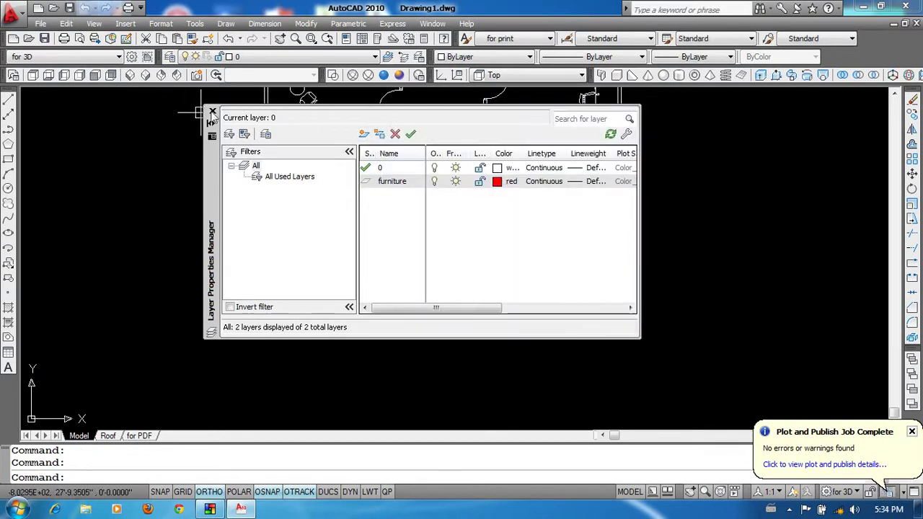
left_click(213, 113)
- Move the sofa set, bedroom chairs and bed onto the furniture layer
middle_click_drag(359, 190, 361, 226)
left_click(359, 219)
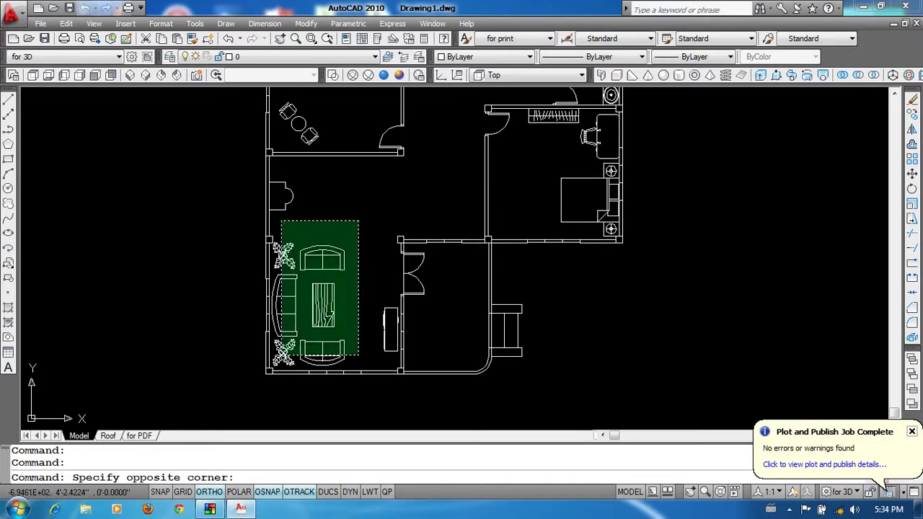
left_click(281, 355)
middle_click_drag(329, 122, 331, 207)
left_click(351, 174)
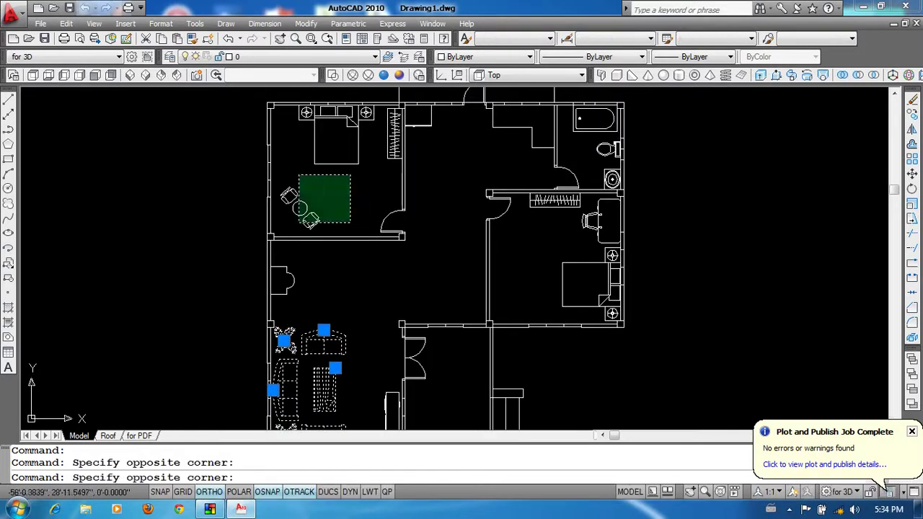
left_click(299, 224)
left_click(382, 186)
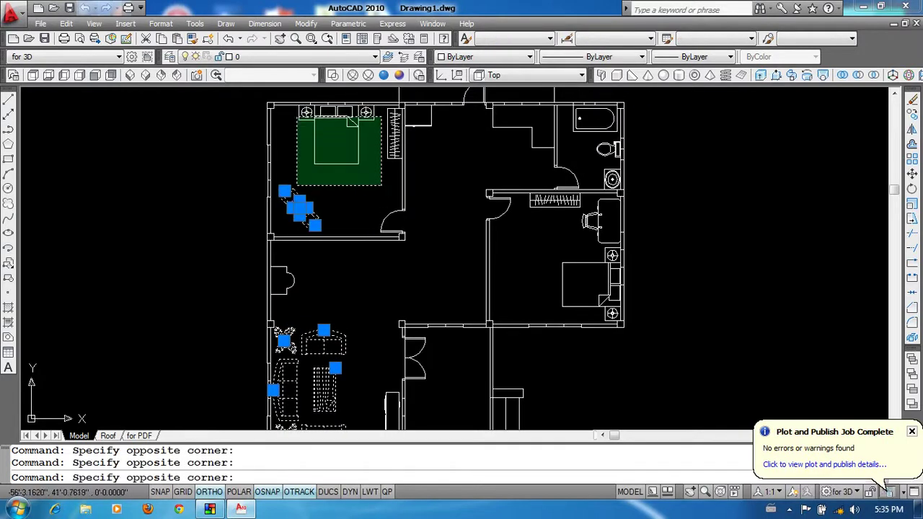
left_click(297, 116)
left_click(288, 56)
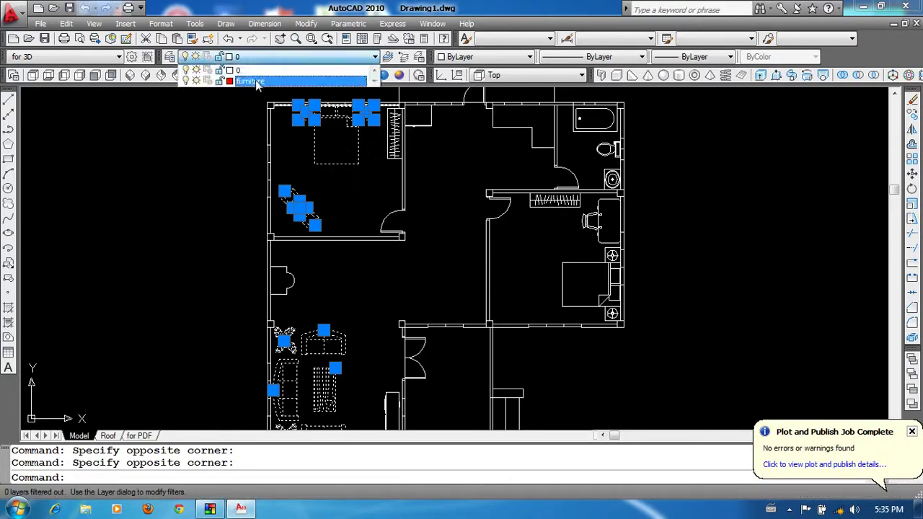
left_click(259, 85)
key("Escape")
key("Escape")
mouse_move(506, 256)
middle_mouse_down()
mouse_move(463, 204)
mouse_move(426, 226)
middle_mouse_up()
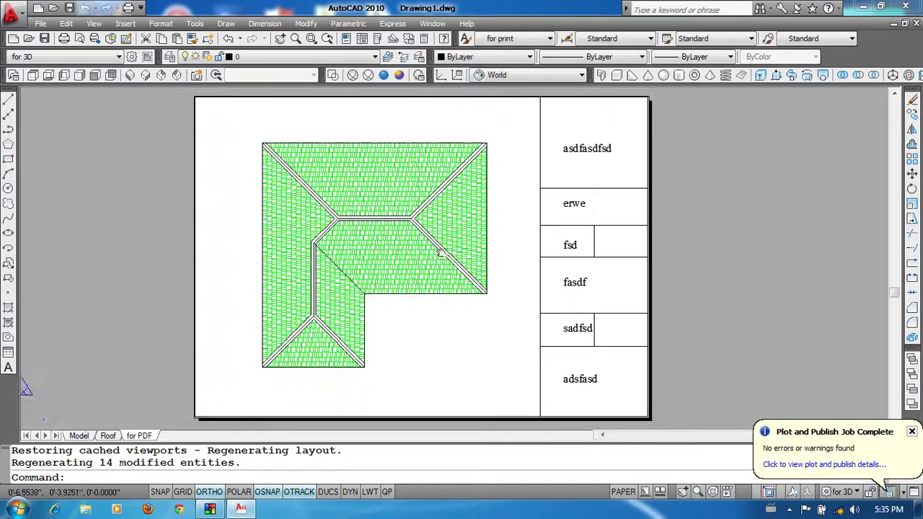
- Zoom the layout viewport out to frame the whole furnished floor plan
double_click(446, 343)
scroll(358, 249, "down", 2)
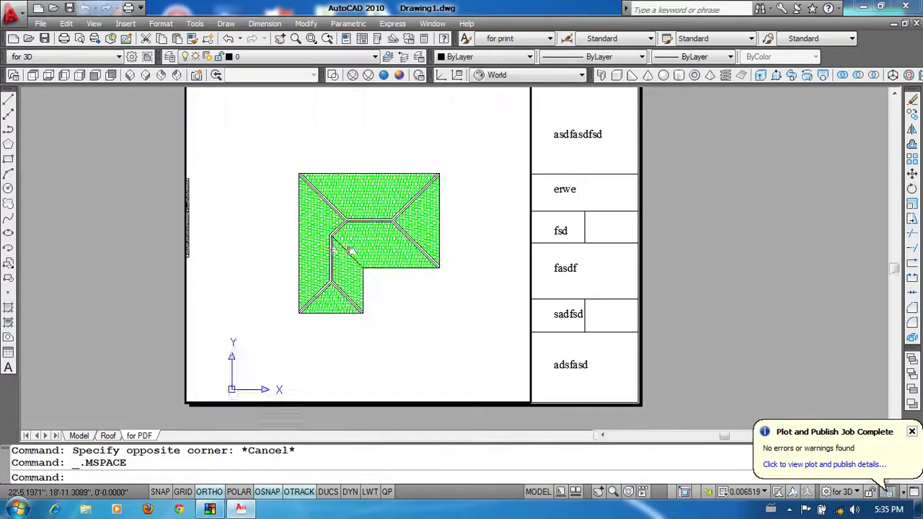
scroll(338, 241, "up", 2)
scroll(331, 238, "up", 2)
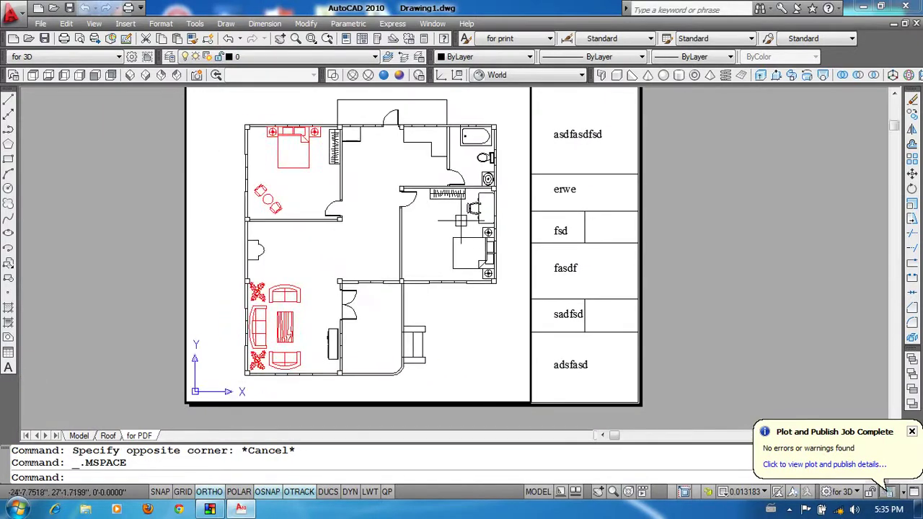
double_click(703, 205)
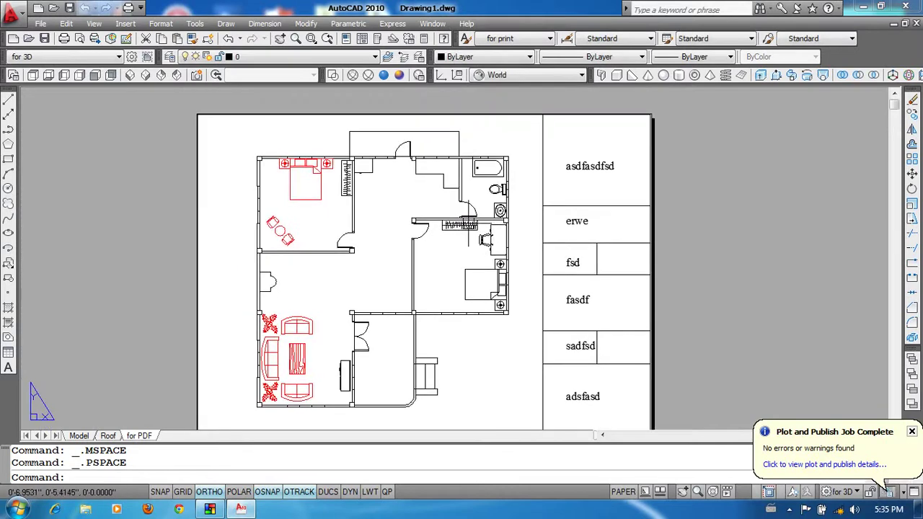
- Check the for PDF sheet in plot preview, then exit the preview
type("pre")
key("Return")
scroll(366, 209, "up", 2)
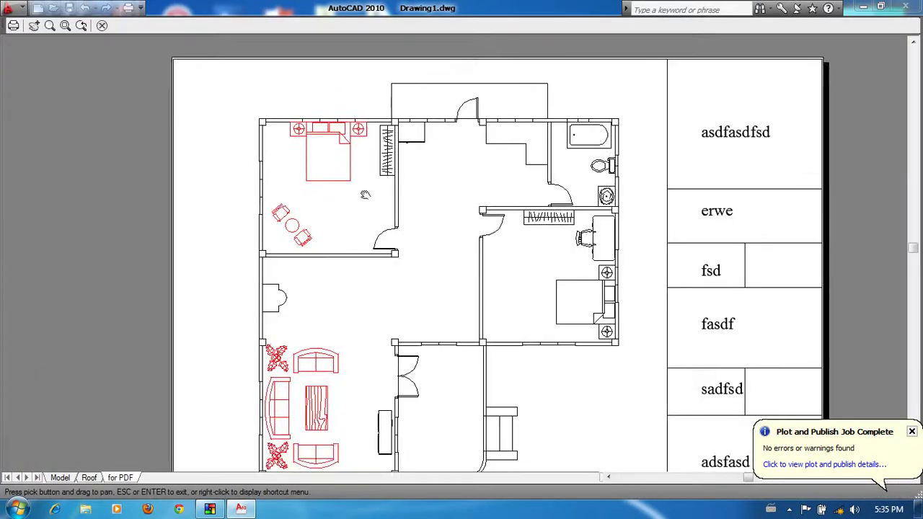
scroll(365, 210, "up", 2)
scroll(365, 210, "down", 1)
scroll(288, 175, "down", 4)
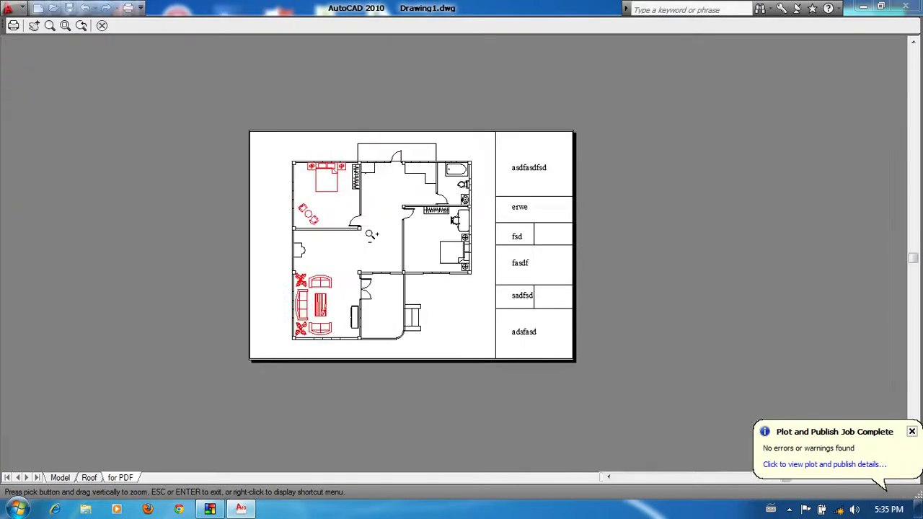
middle_click_drag(404, 193, 369, 157)
right_click(369, 151)
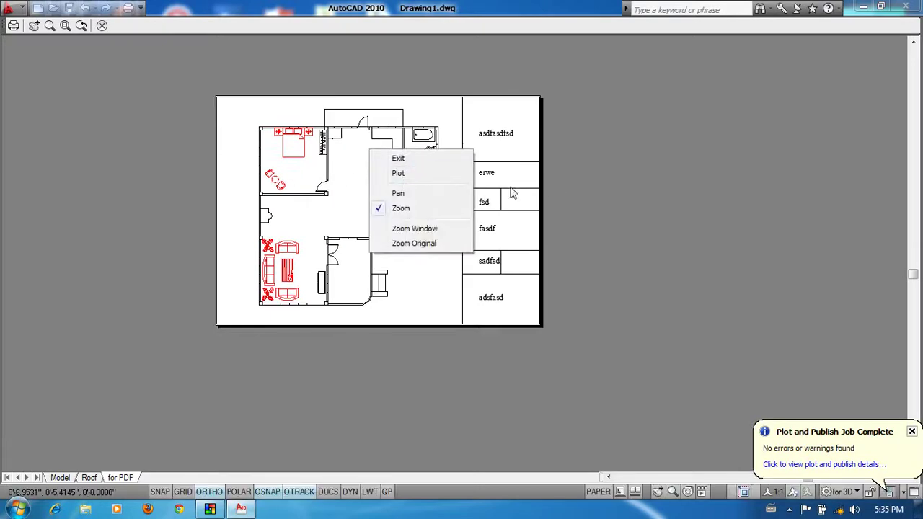
left_click(426, 160)
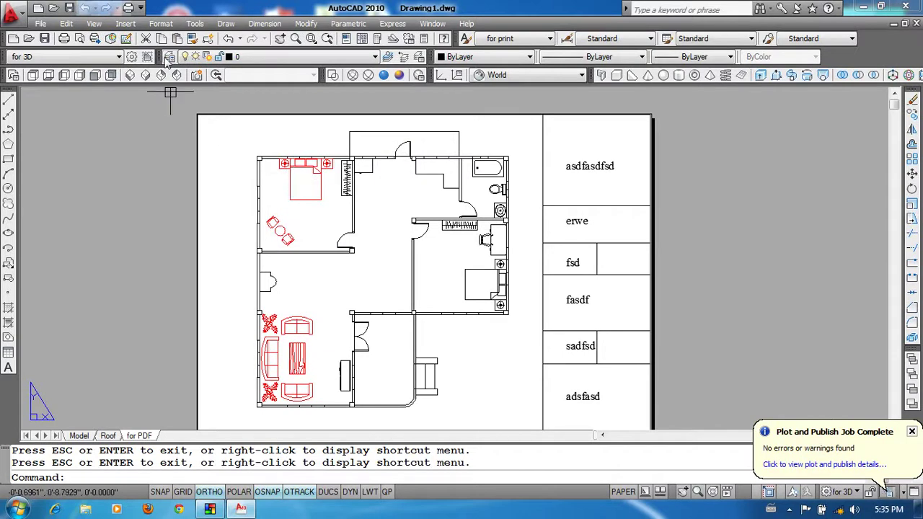
- Create a layer named "don't plot" with its Plot setting turned off
left_click(168, 57)
left_click(365, 135)
type("don't plot")
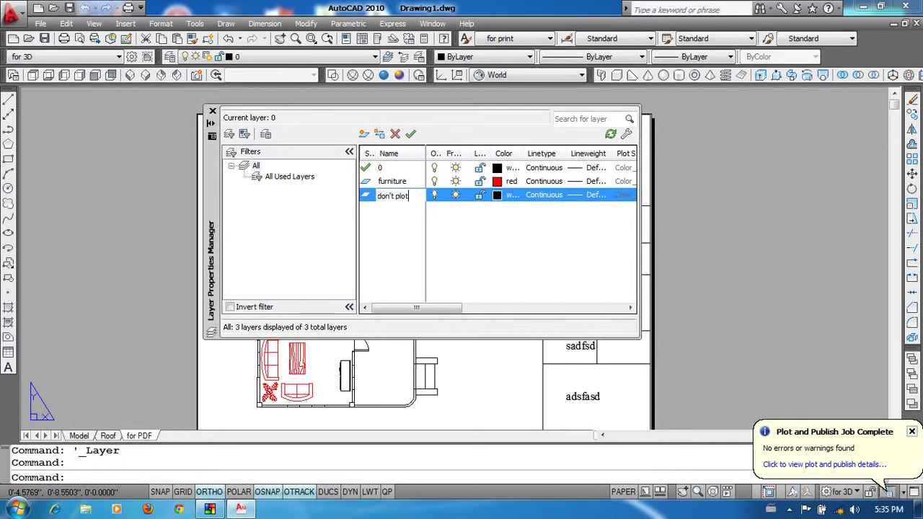
key("Return")
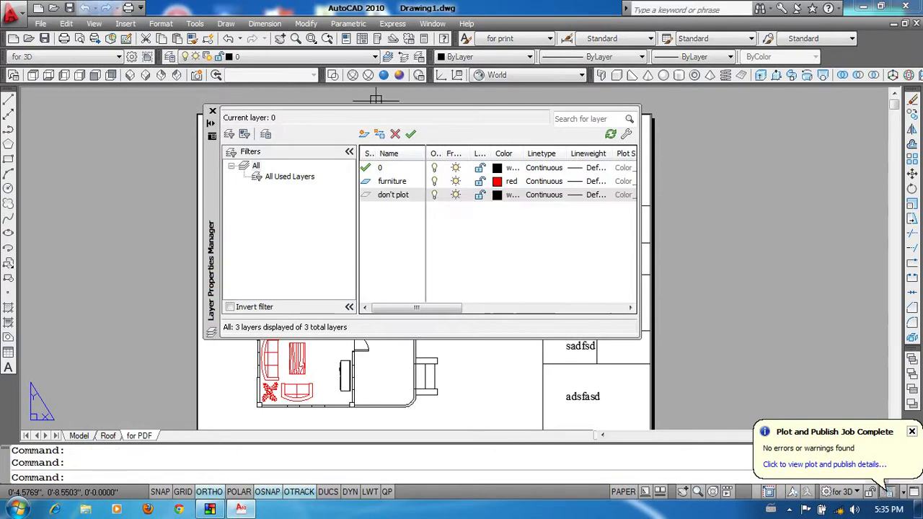
left_click_drag(449, 308, 535, 309)
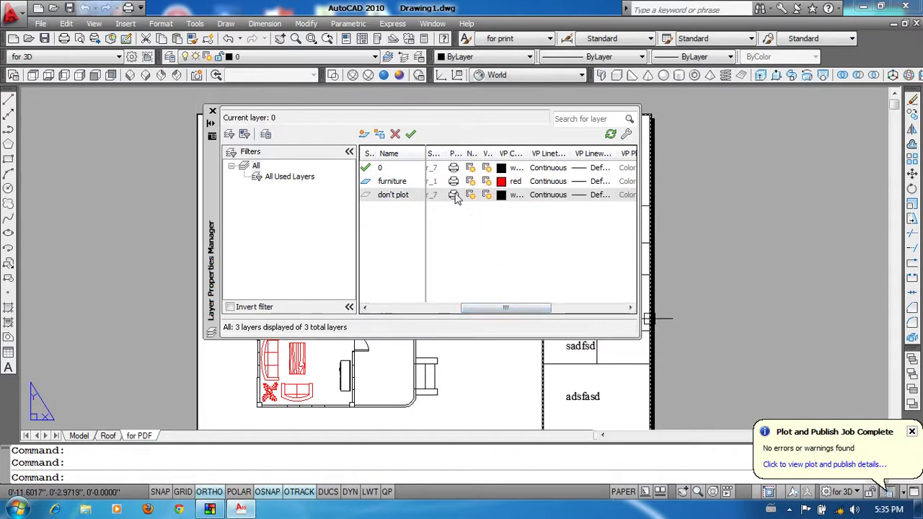
left_click(454, 195)
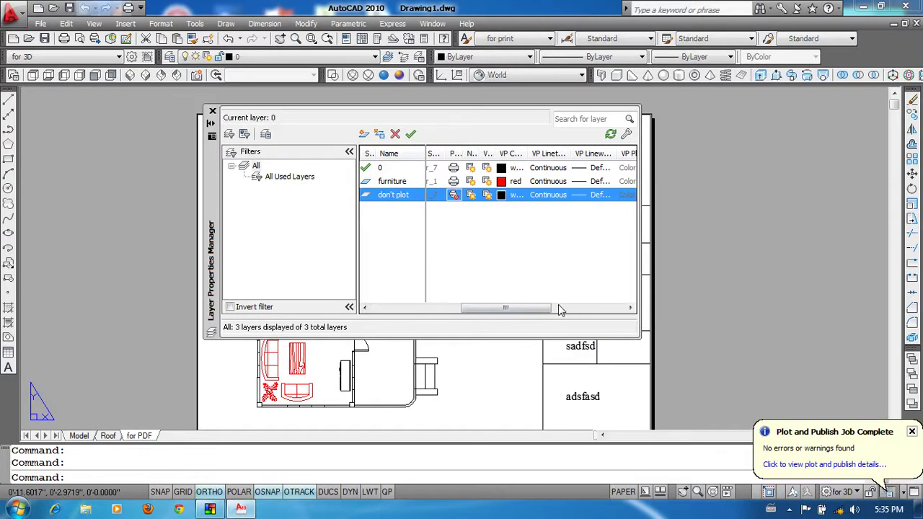
left_click_drag(506, 308, 431, 307)
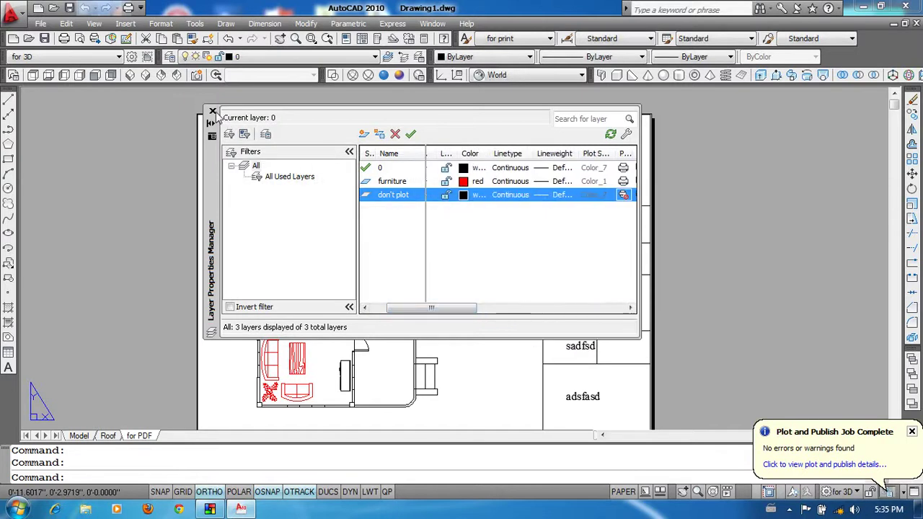
left_click(212, 112)
left_click(332, 240)
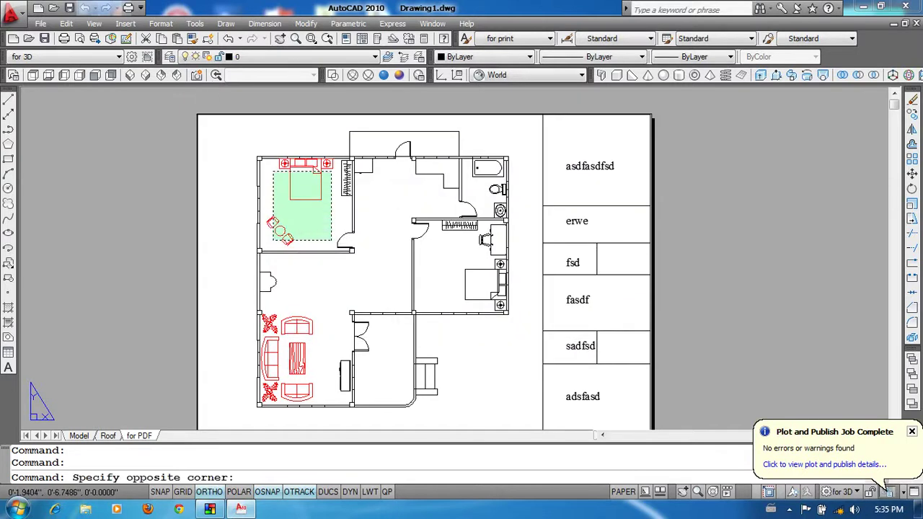
- Select the bedroom furniture in model space and move it onto the 'don't plot' layer
left_click(271, 164)
double_click(331, 227)
left_click(323, 244)
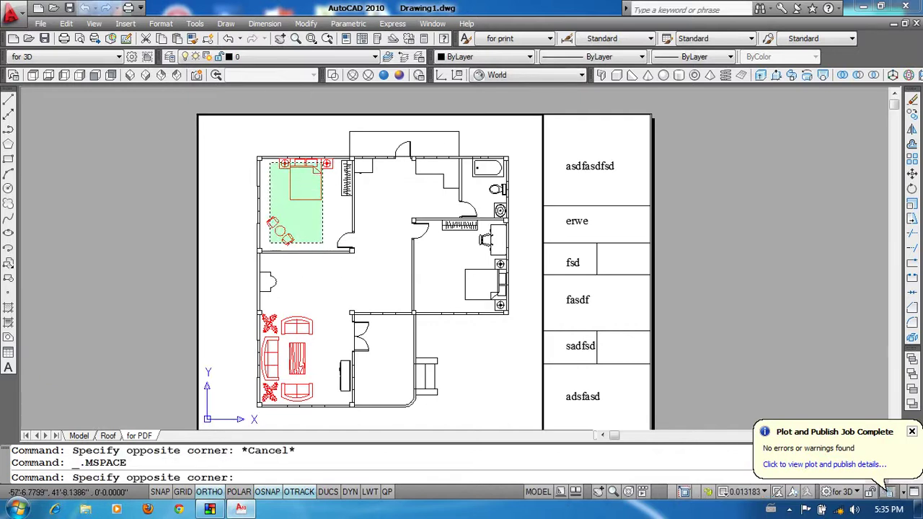
left_click(261, 157)
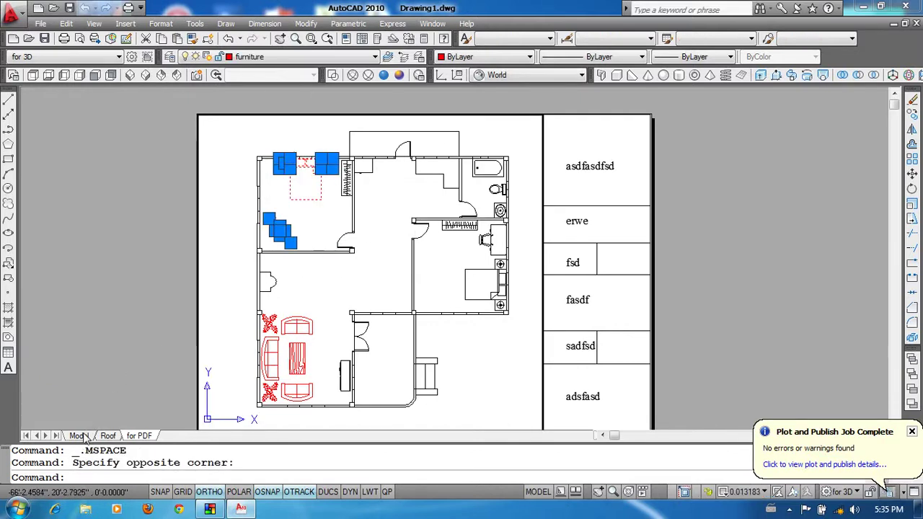
left_click(79, 436)
left_click(344, 285)
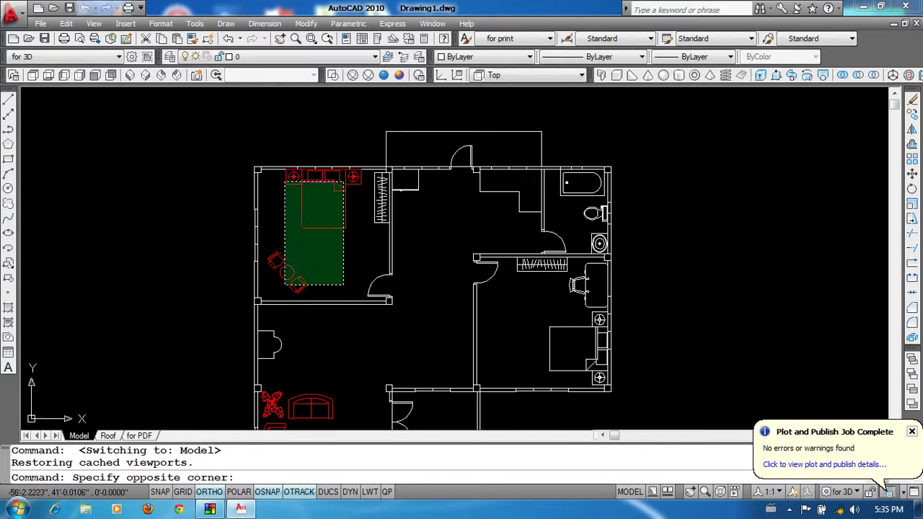
left_click(285, 181)
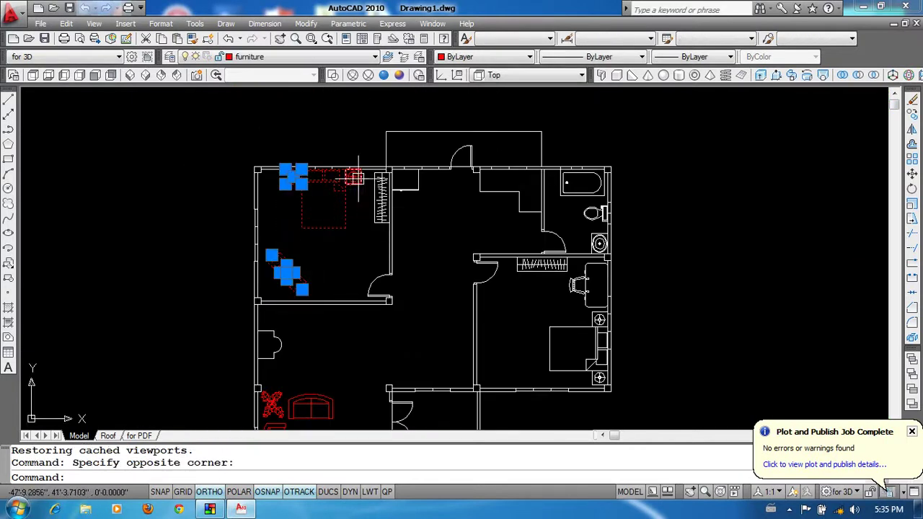
scroll(358, 177, "up", 2)
left_click(333, 160)
left_click(272, 58)
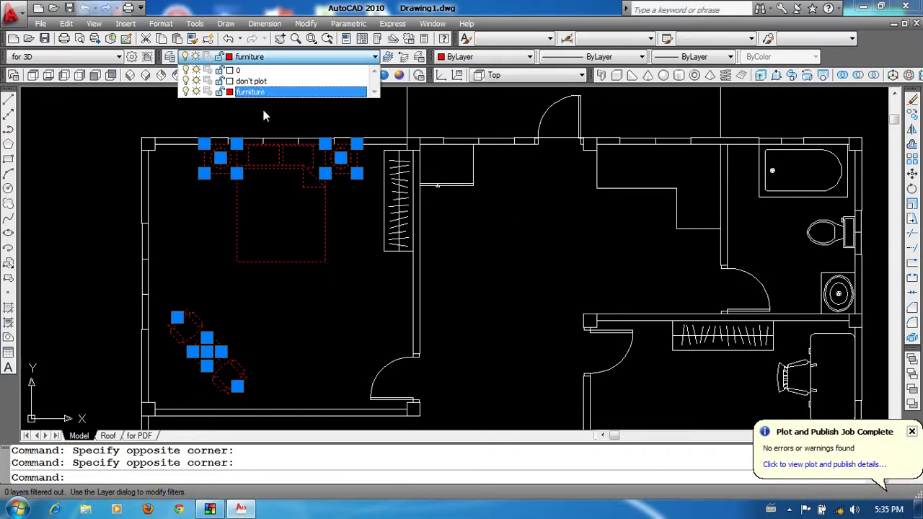
left_click(262, 92)
scroll(382, 216, "down", 2)
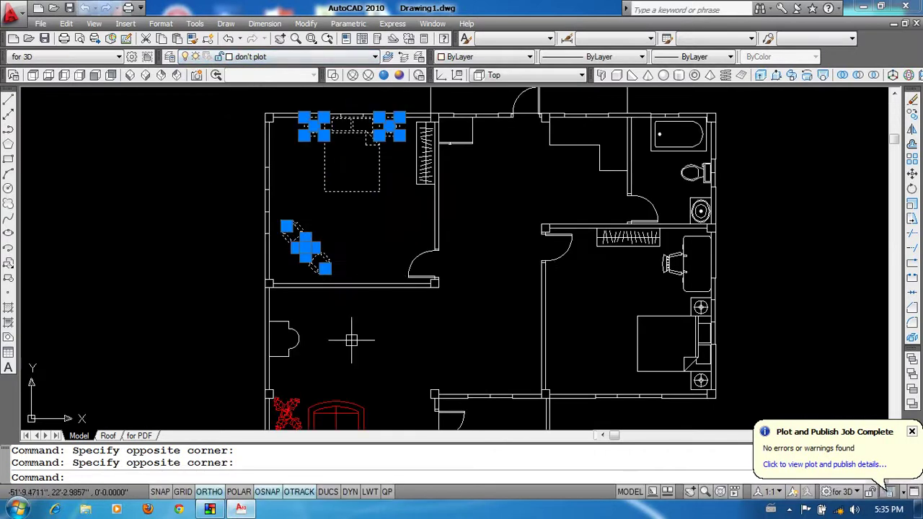
key("Escape")
- Move the living-room furniture onto 'don't plot', then display the 'for PDF' layout
scroll(403, 232, "up", 3)
left_click(418, 265)
left_click(307, 425)
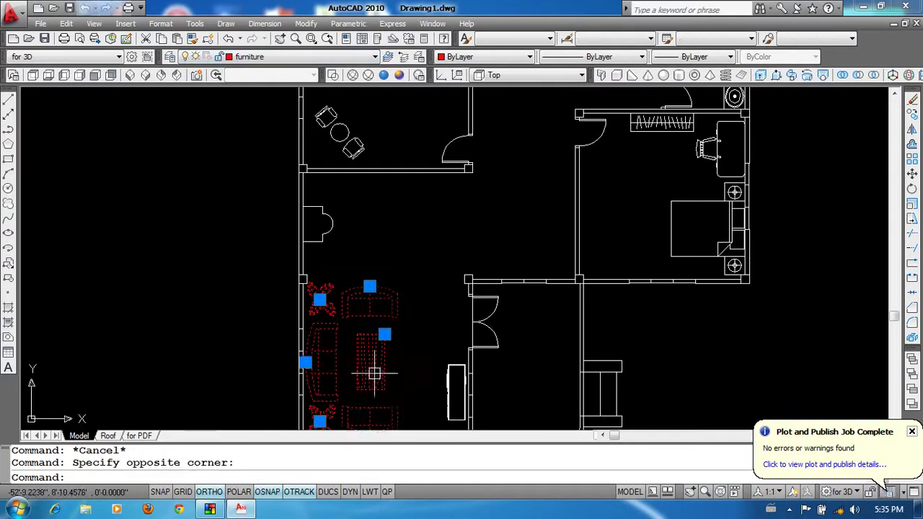
middle_click_drag(379, 289, 378, 238)
left_click(307, 56)
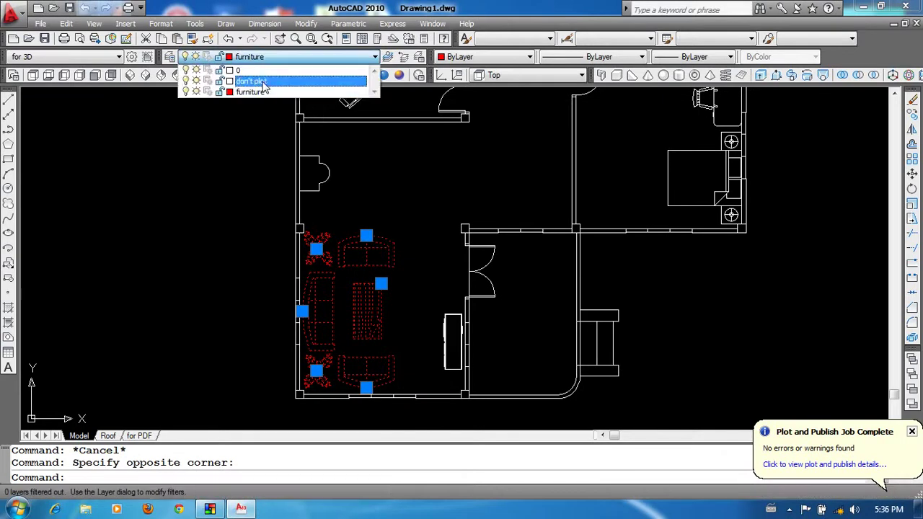
left_click(260, 82)
key("Escape")
left_click(109, 437)
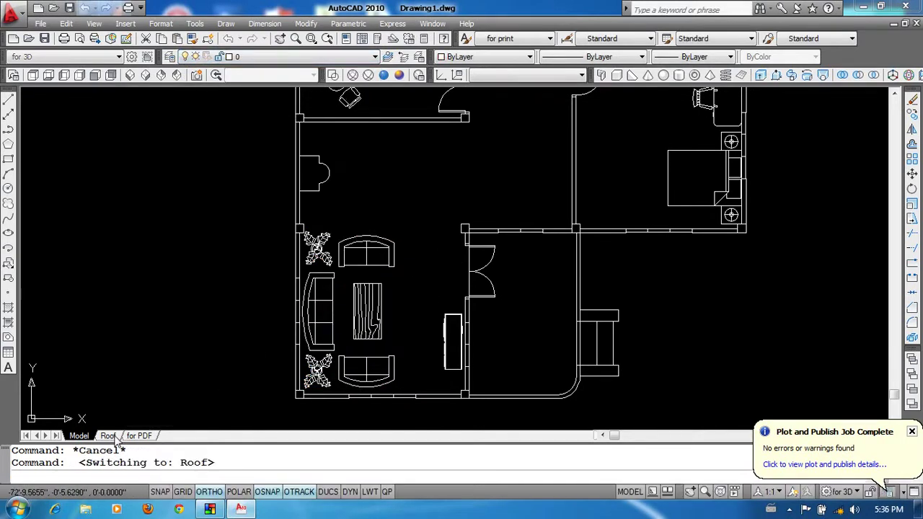
left_click(140, 437)
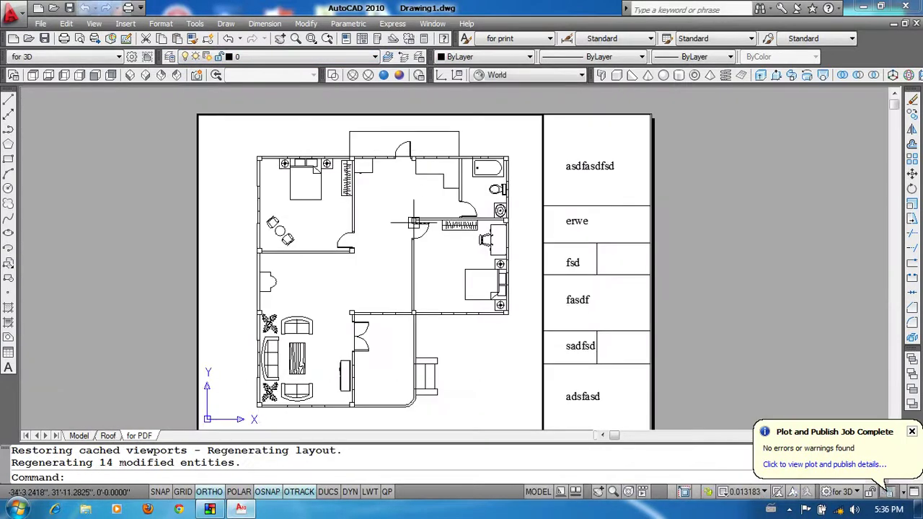
- Plot the 'for PDF' sheet from PREVIEW, overwriting sample print.pdf, then close Acrobat
type("pre")
key("Return")
scroll(359, 188, "up", 2)
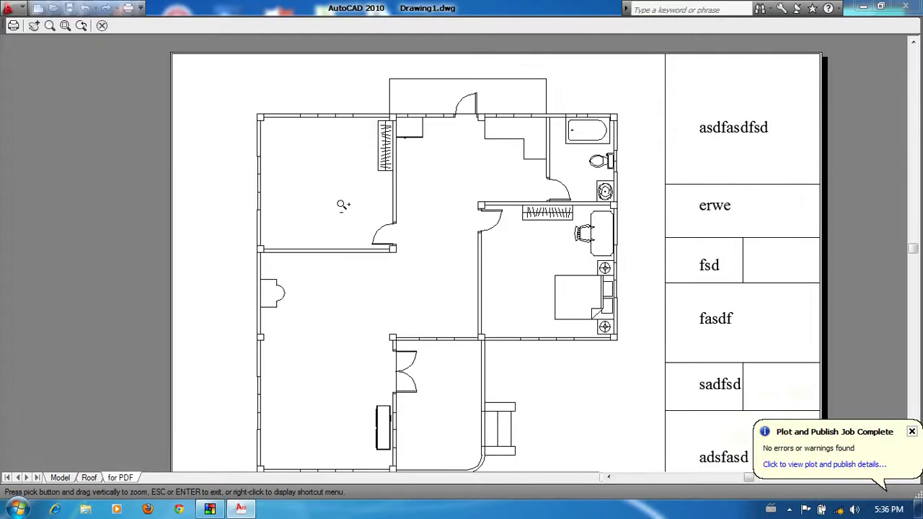
scroll(359, 200, "down", 3)
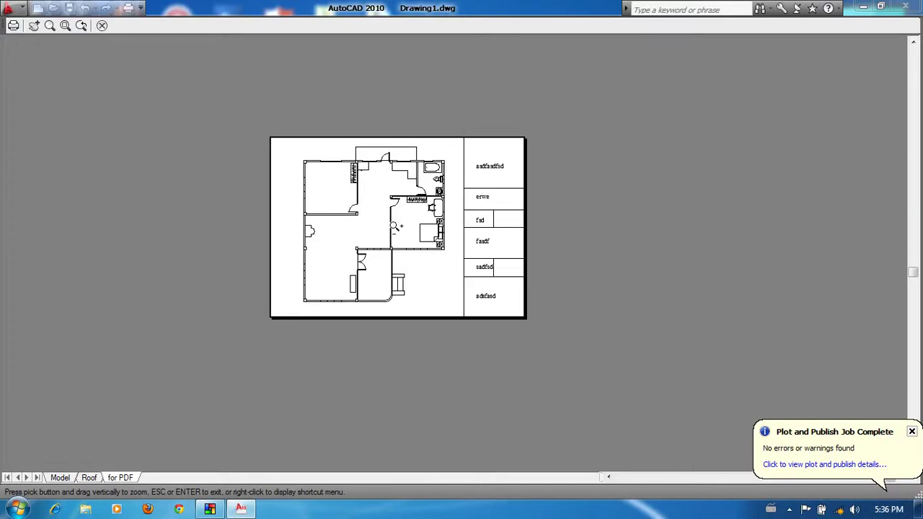
right_click(385, 164)
left_click(401, 185)
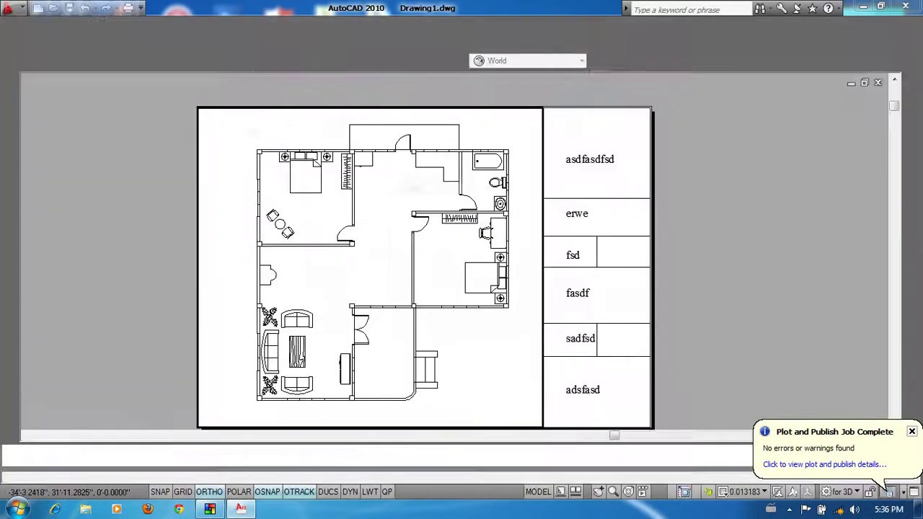
double_click(390, 272)
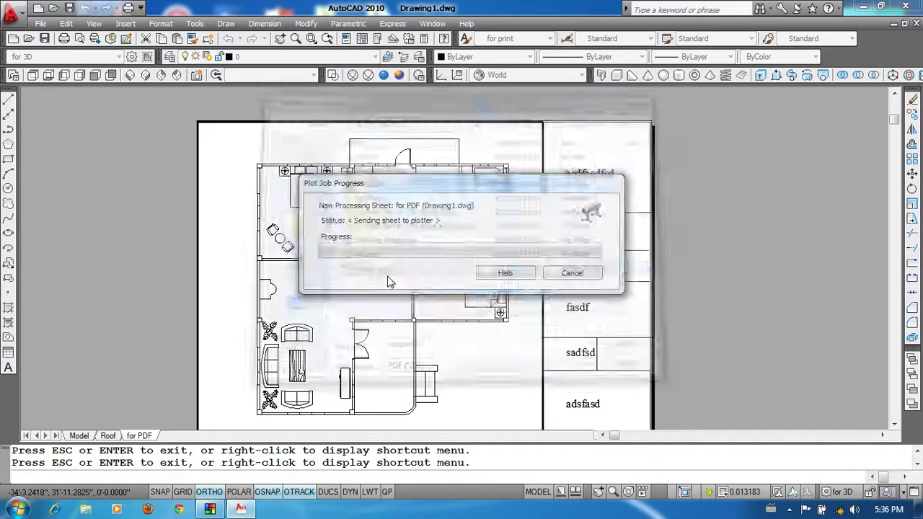
left_click(502, 283)
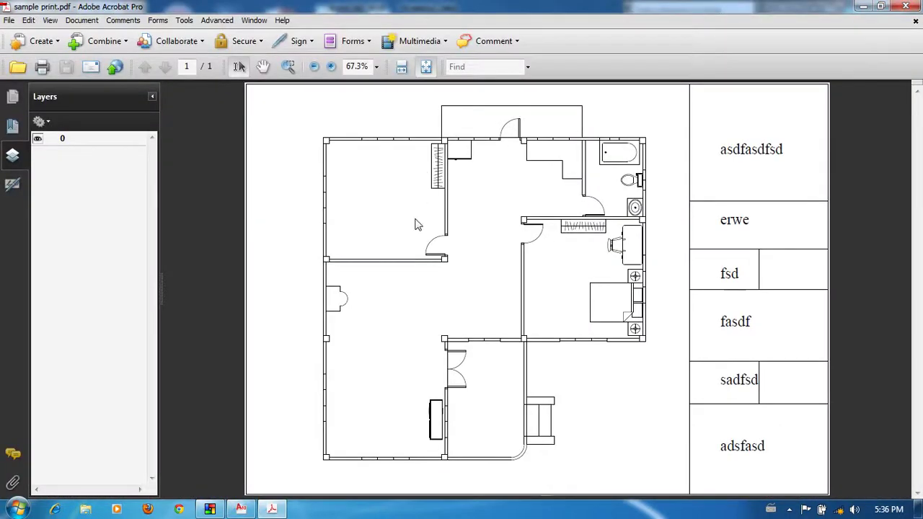
left_click(908, 9)
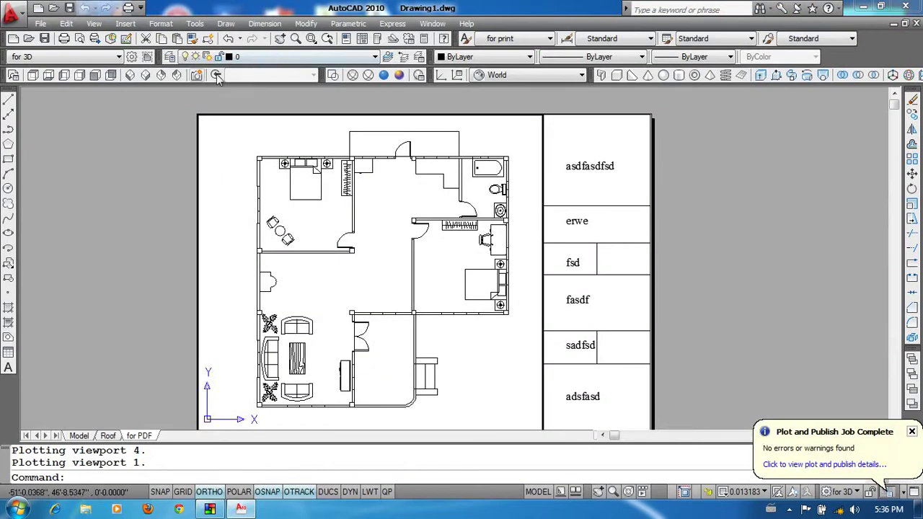
- Re-enable plotting for the 'don't plot' layer in the Layer Properties Manager
left_click(262, 58)
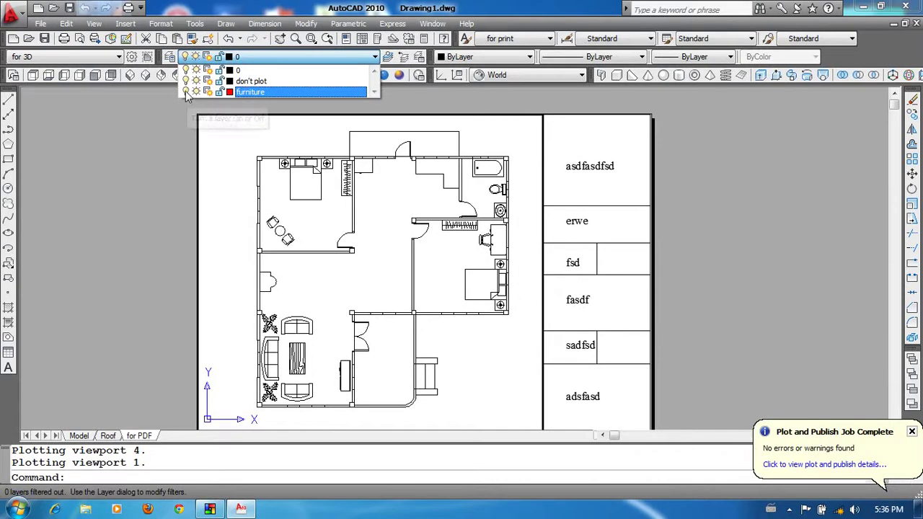
left_click(170, 59)
left_click(170, 58)
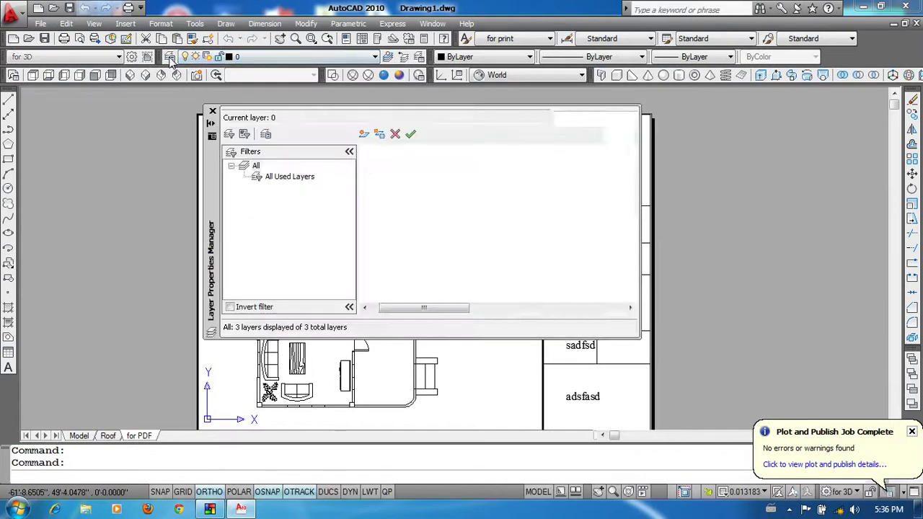
left_click_drag(419, 312, 481, 310)
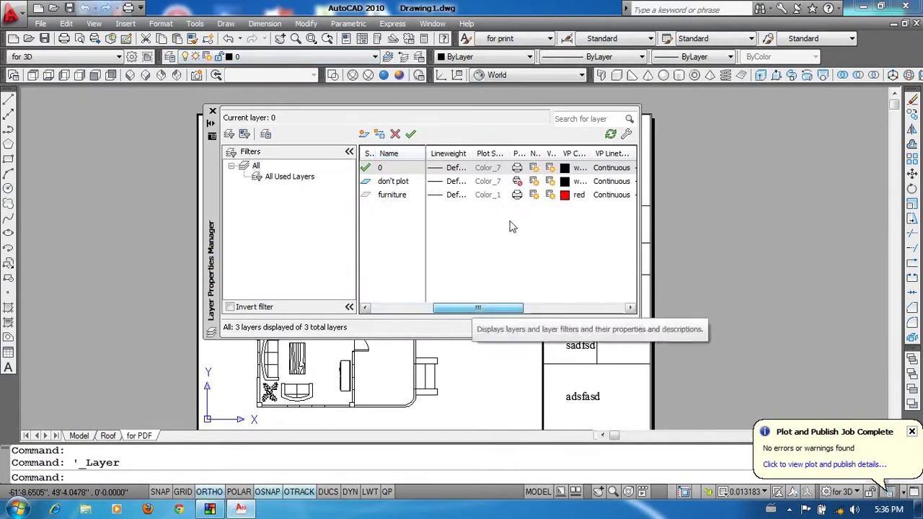
left_click(505, 181)
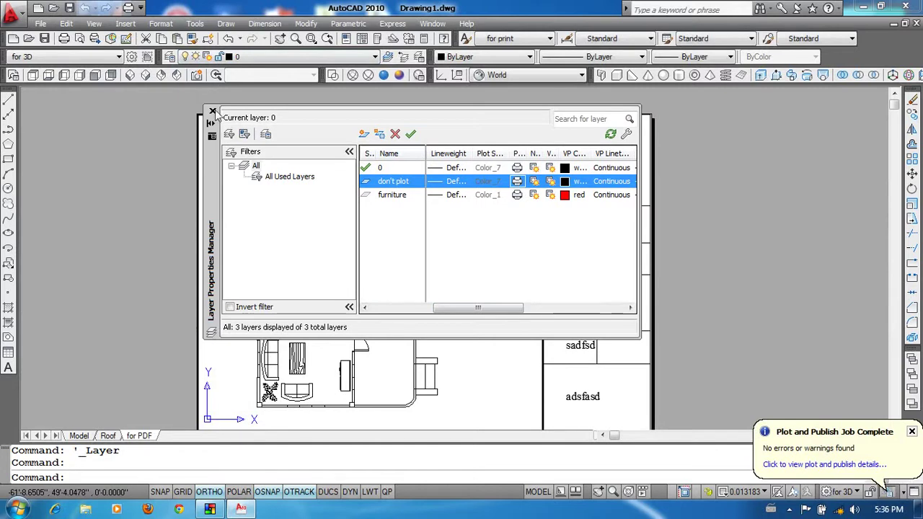
left_click(213, 112)
- Plot the 'for PDF' sheet from PREVIEW again, keeping the name 'sample print' and overwriting it
type("preview")
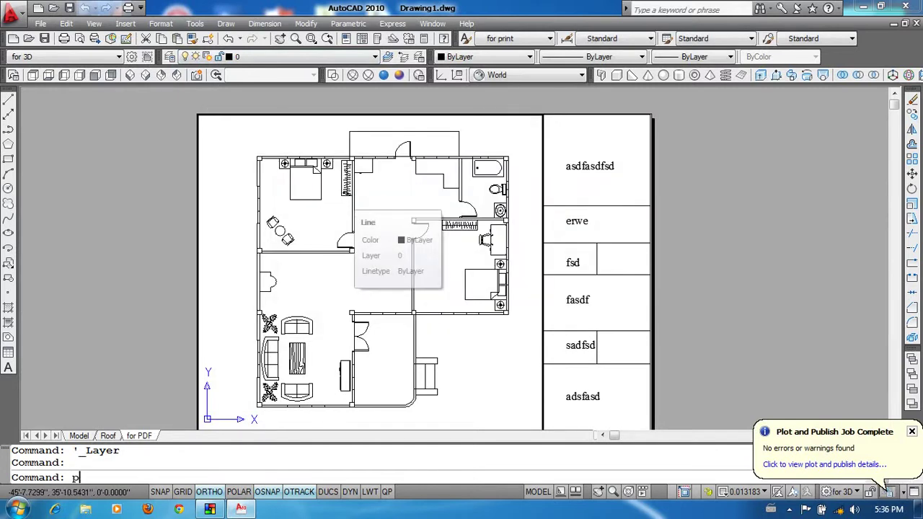
key("Return")
right_click(338, 205)
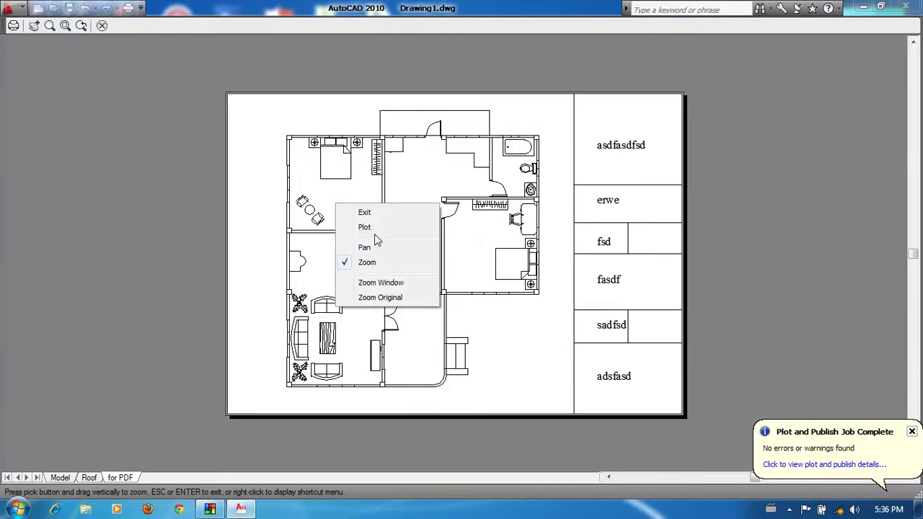
left_click(365, 227)
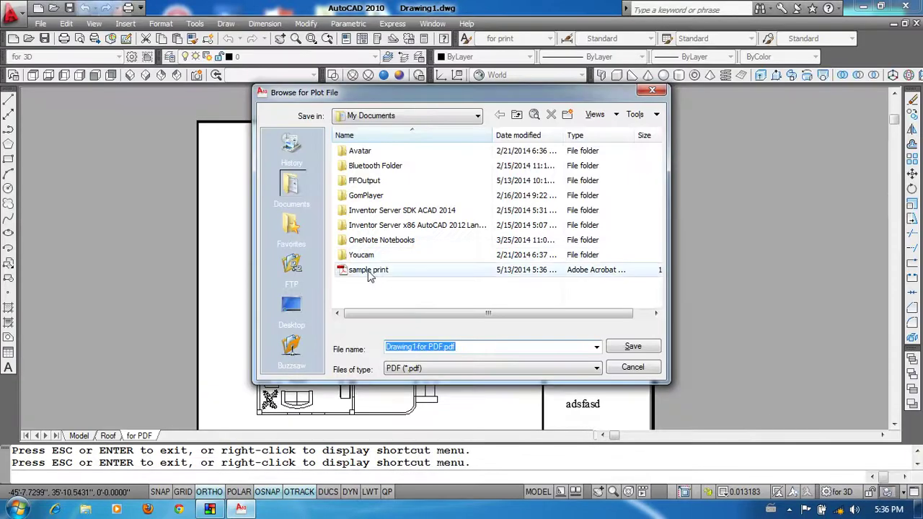
key("Return")
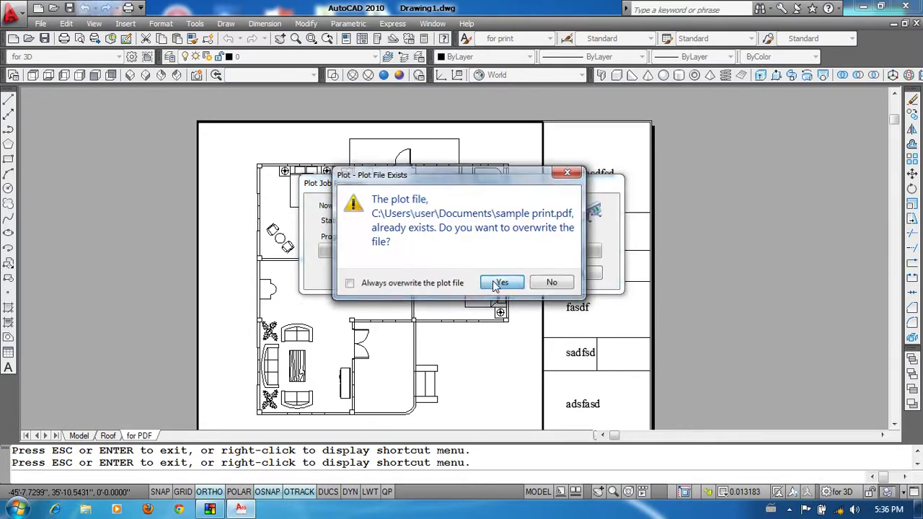
left_click(501, 282)
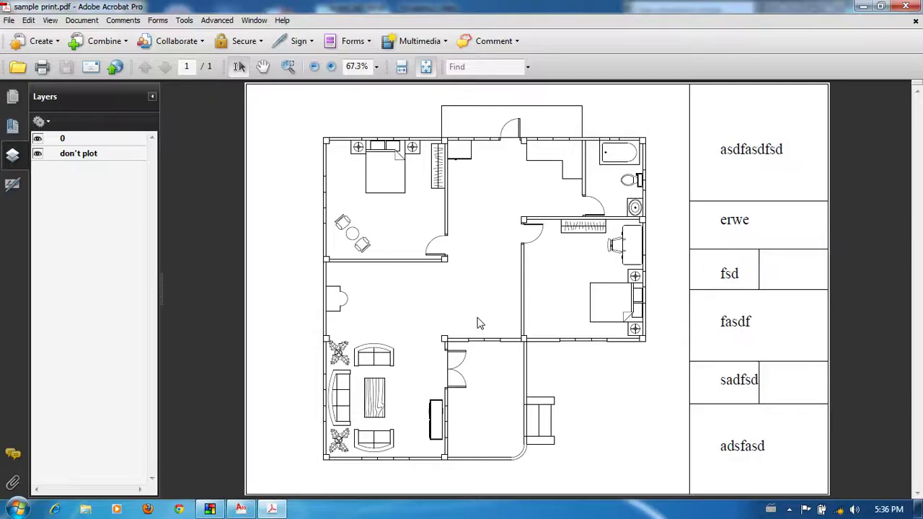
- Toggle the 'don't plot' and '0' PDF layers on and off to compare, then close Acrobat
left_click(38, 155)
left_click(39, 155)
left_click(39, 155)
left_click(38, 155)
left_click(38, 155)
left_click(38, 155)
left_click(38, 140)
left_click(38, 139)
left_click(38, 139)
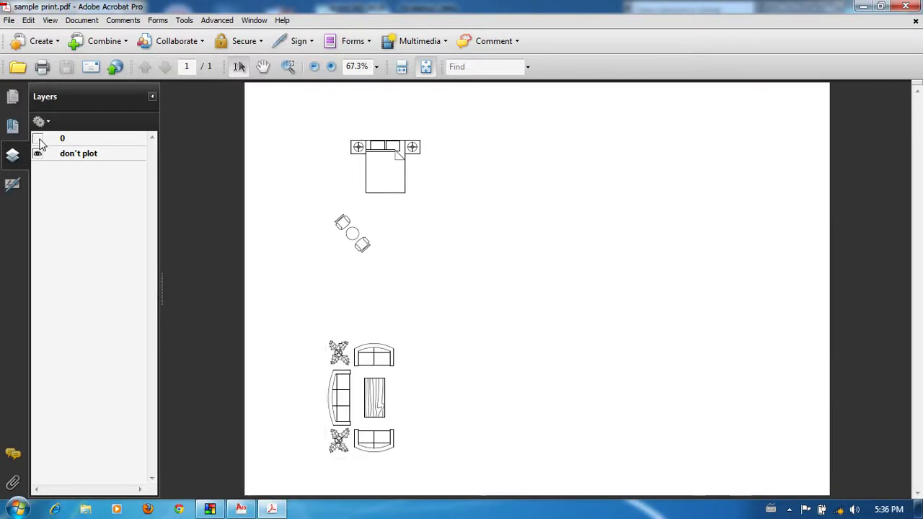
left_click(38, 139)
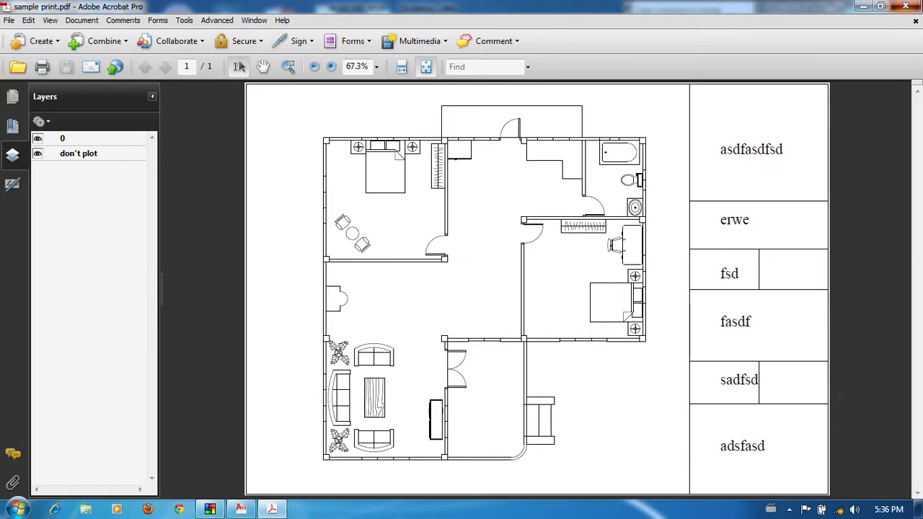
key("alt+F4")
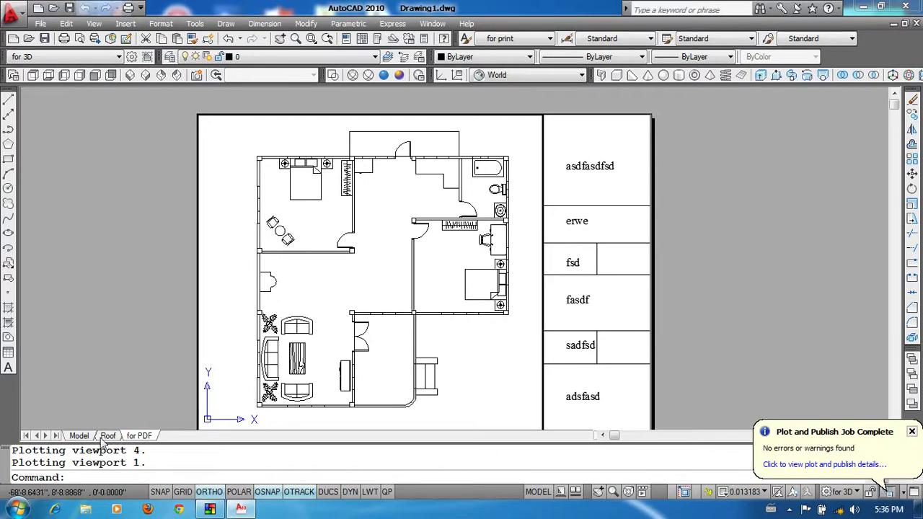
- Switch to model space and open the Plot dialog from the application menu
left_click(75, 437)
scroll(497, 339, "down", 5)
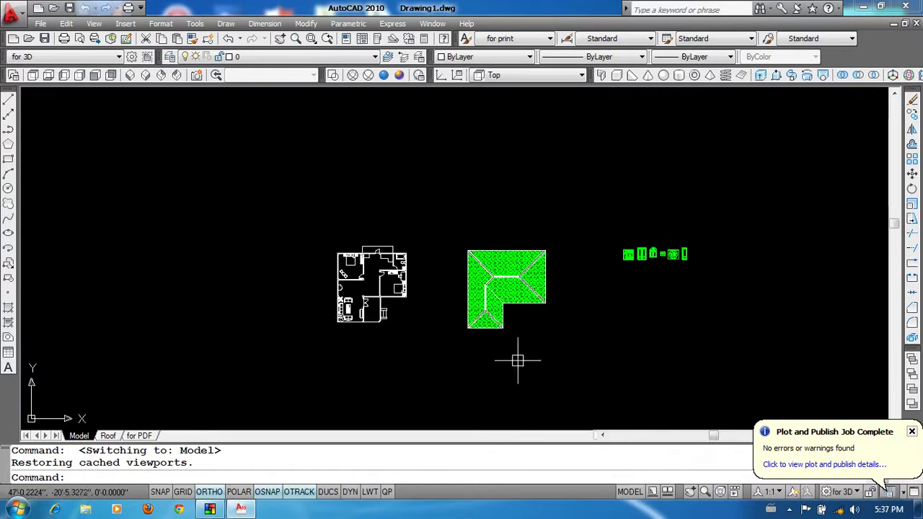
middle_click_drag(596, 300, 565, 300)
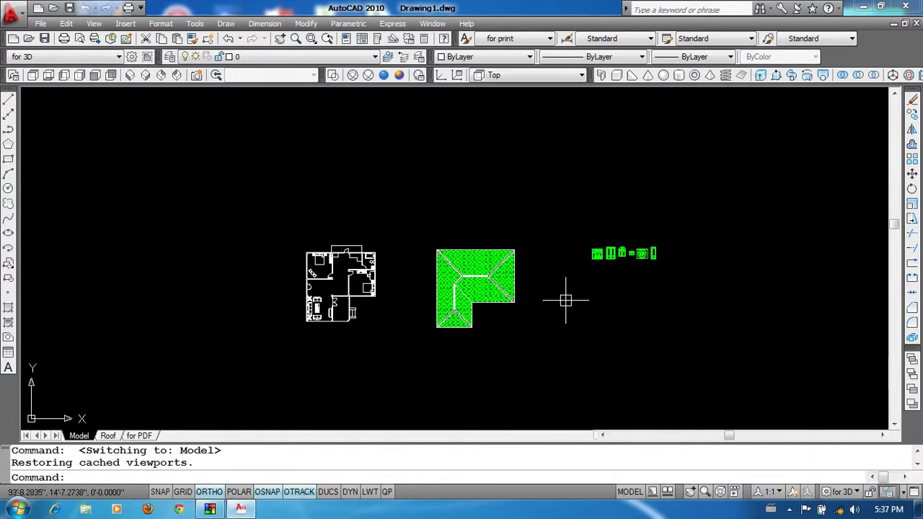
key("ctrl+p")
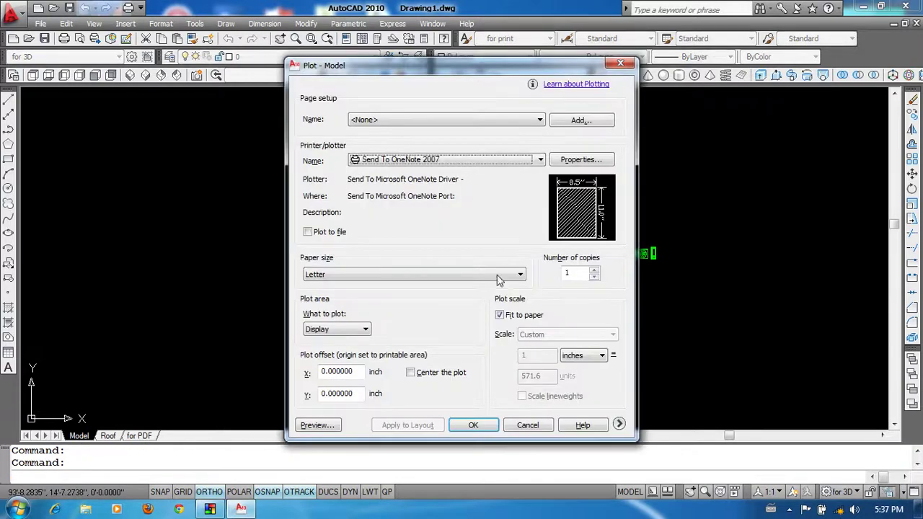
left_click(621, 63)
left_click(13, 9)
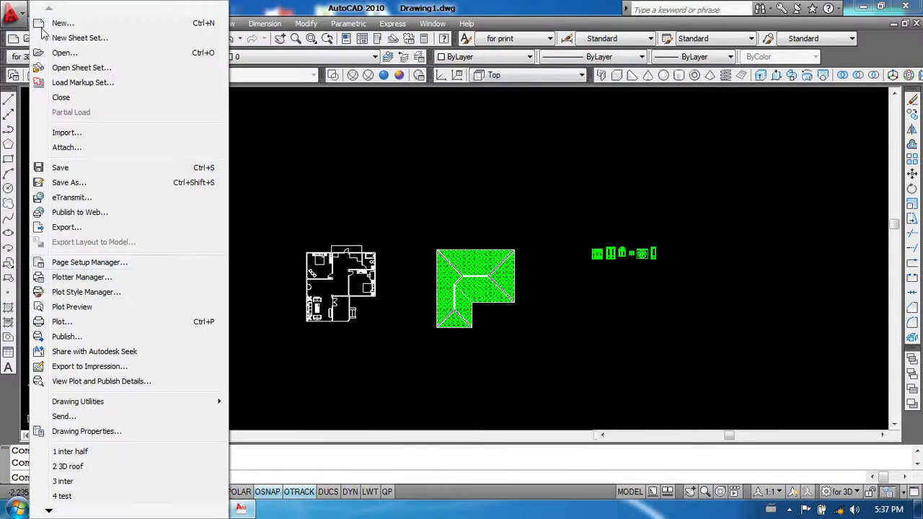
left_click(202, 327)
mouse_move(473, 70)
left_mouse_down()
mouse_move(432, 59)
mouse_move(416, 43)
mouse_move(341, 39)
left_mouse_up()
- Set the printer to Adobe PDF, paper size to A4, and What to plot to Window
left_click(291, 127)
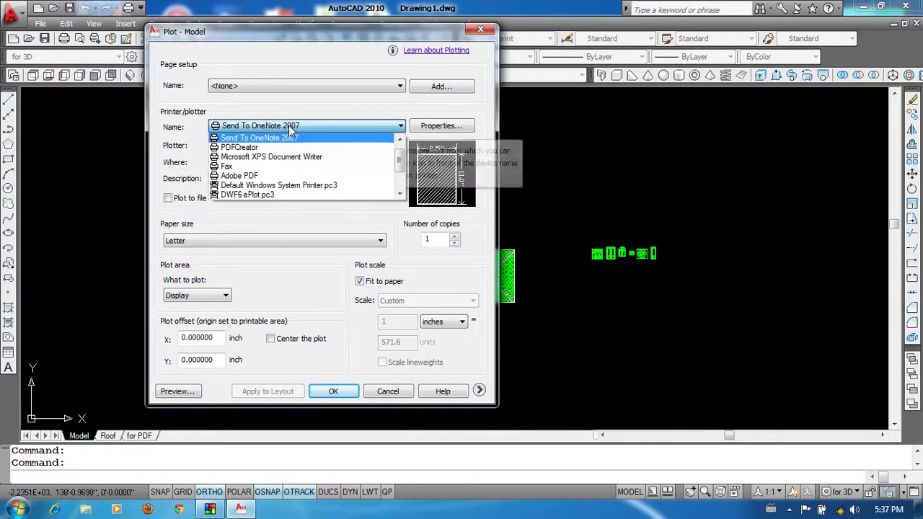
scroll(302, 189, "up", 1)
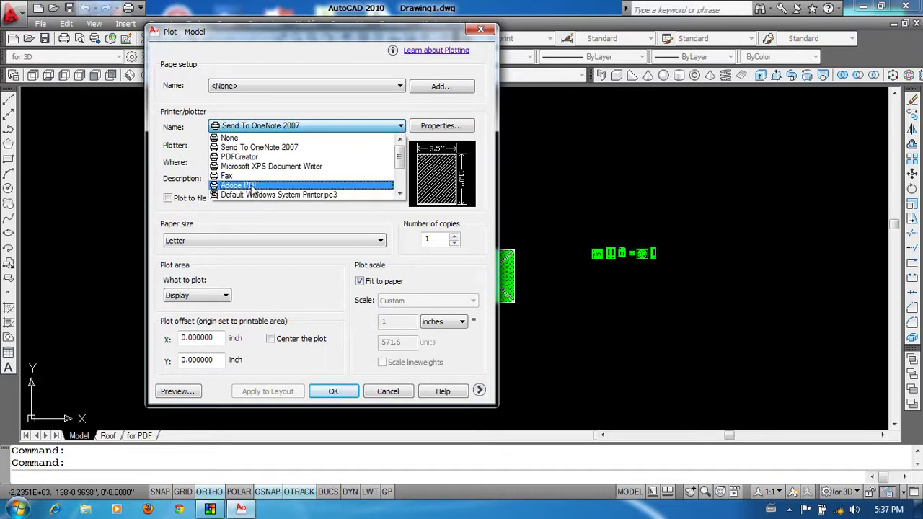
left_click(252, 186)
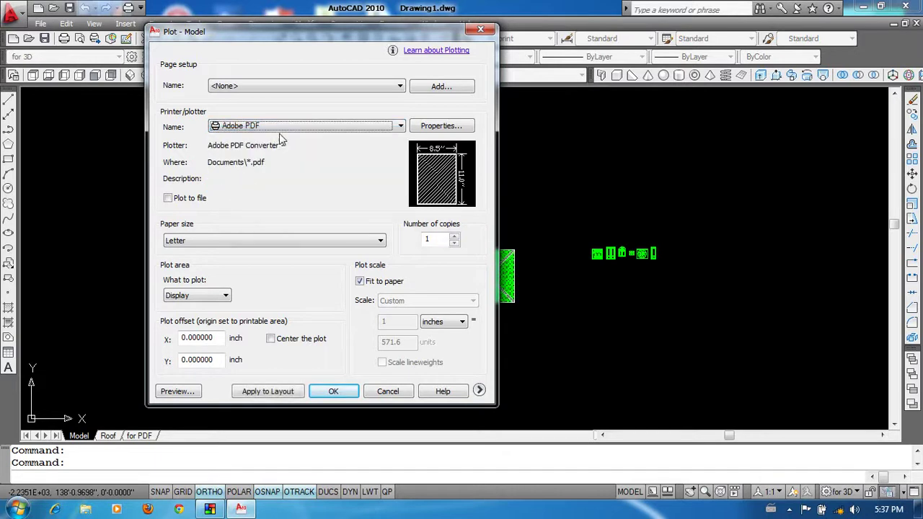
left_click(223, 242)
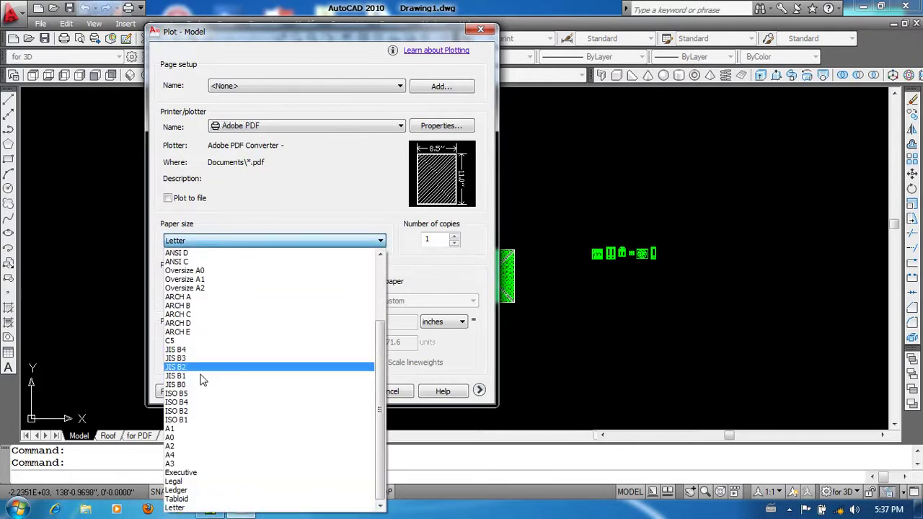
left_click(201, 457)
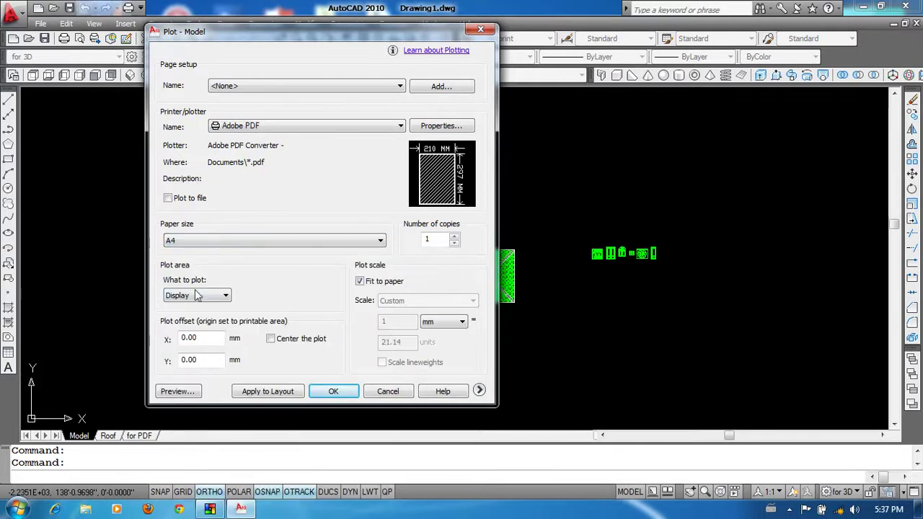
left_click(226, 296)
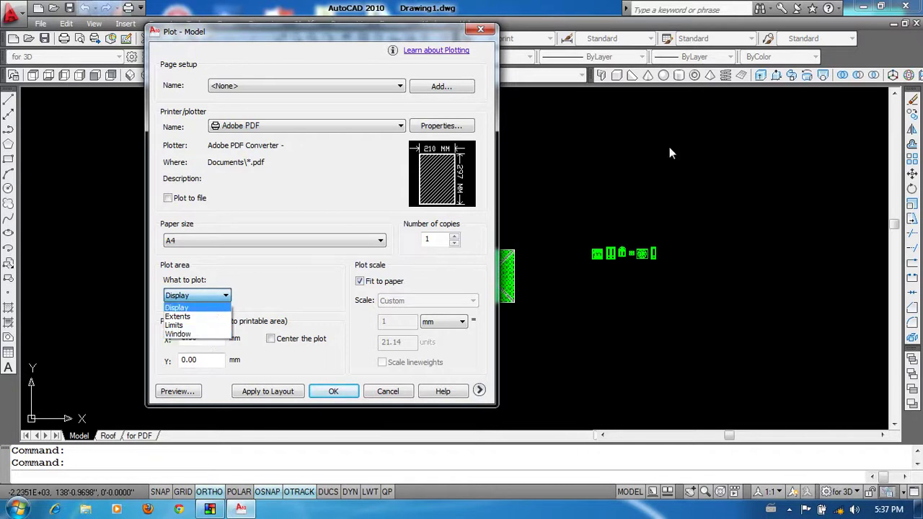
left_click(199, 336)
scroll(532, 350, "up", 2)
scroll(529, 349, "up", 2)
scroll(529, 350, "down", 2)
- Pick a plot window, then try an inch-based scale of 1/8" = 1'-0" instead of Fit to paper
left_click(254, 193)
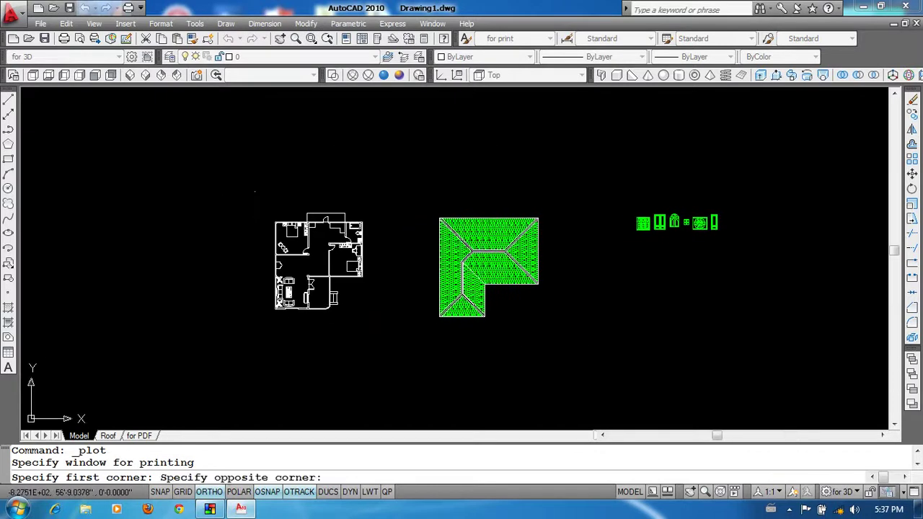
left_click(572, 355)
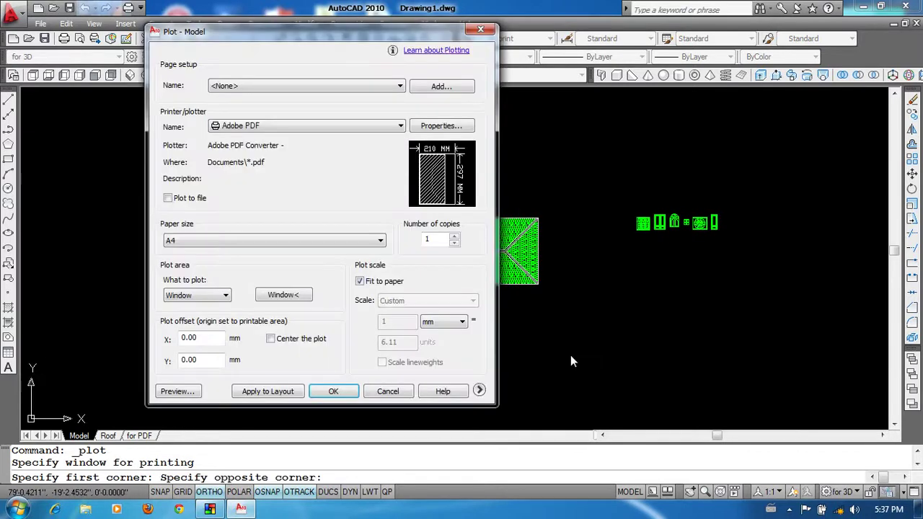
left_click(360, 282)
left_click(359, 281)
left_click(359, 281)
left_click(462, 321)
left_click(452, 334)
left_click(472, 300)
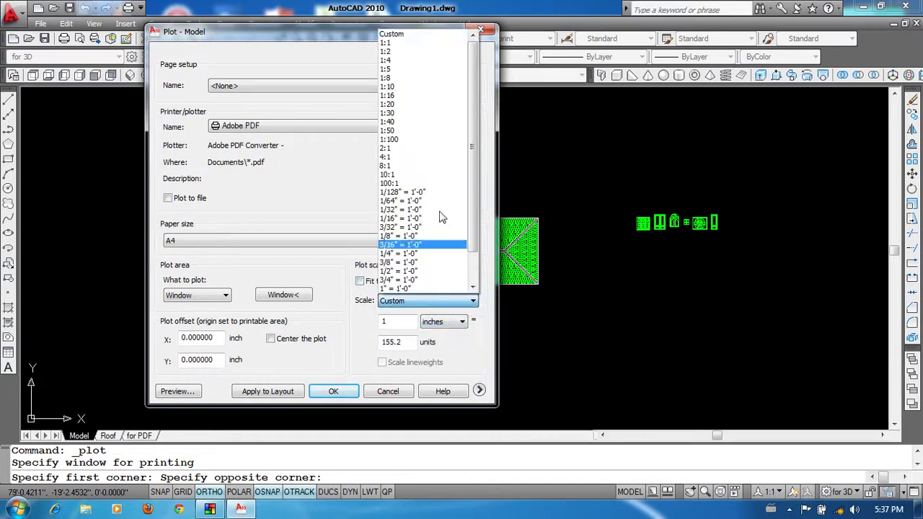
left_click(408, 236)
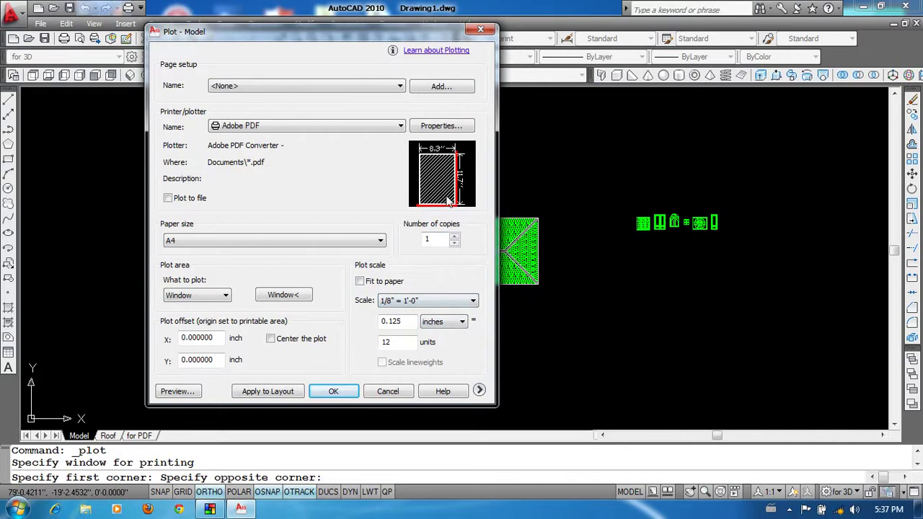
- Repick the window around the floor plan and roof, restore Fit to paper, and show more options
left_click(286, 296)
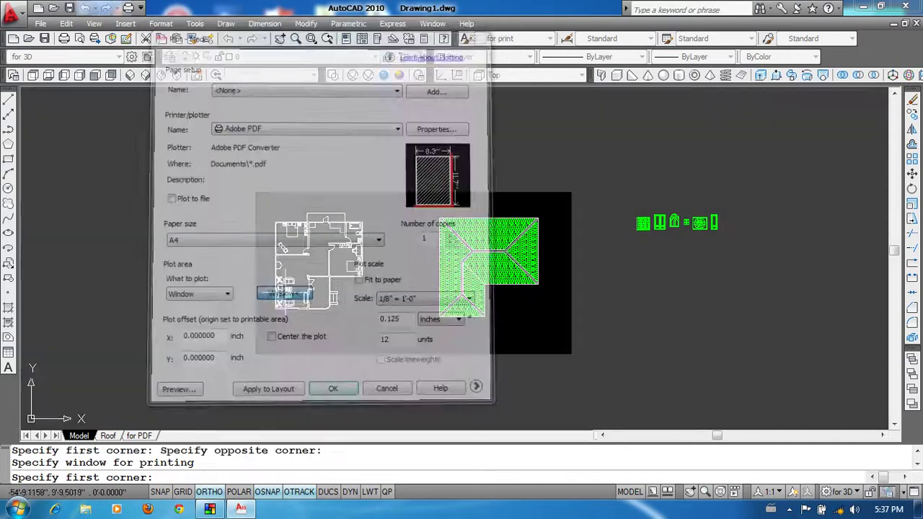
left_click(264, 196)
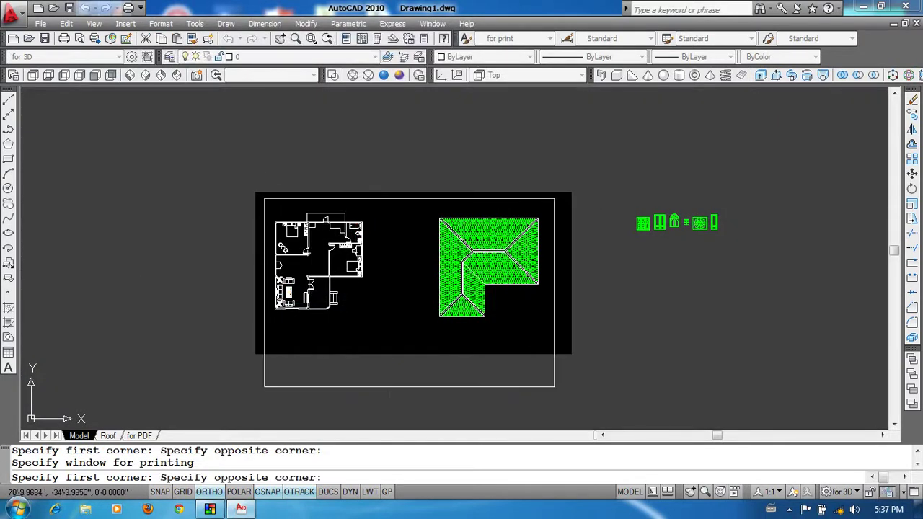
left_click(593, 389)
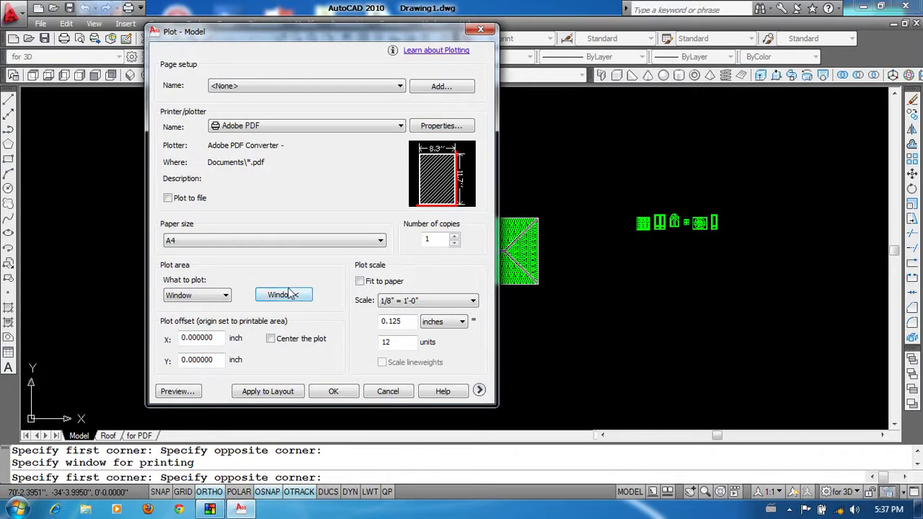
left_click(360, 281)
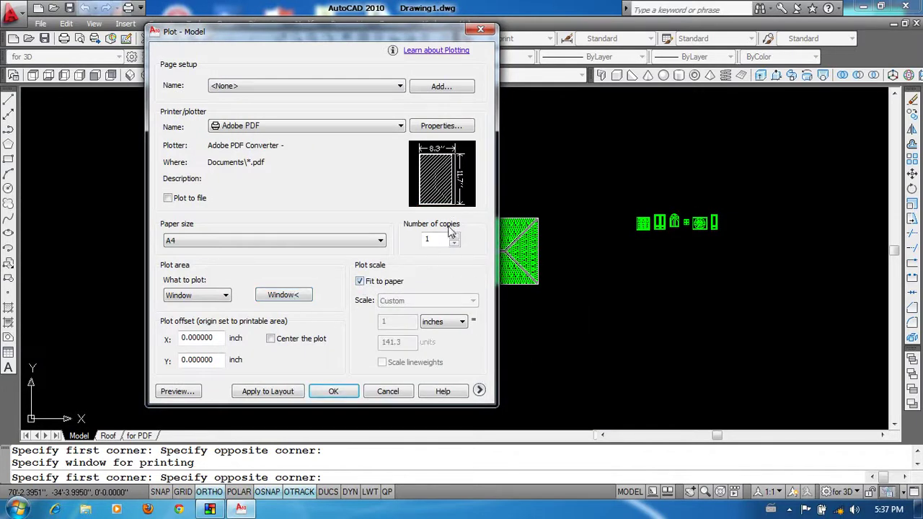
left_click(480, 391)
- Apply the monochrome.ctb plot style to all layouts and set shaded plot quality to Maximum
left_click(597, 86)
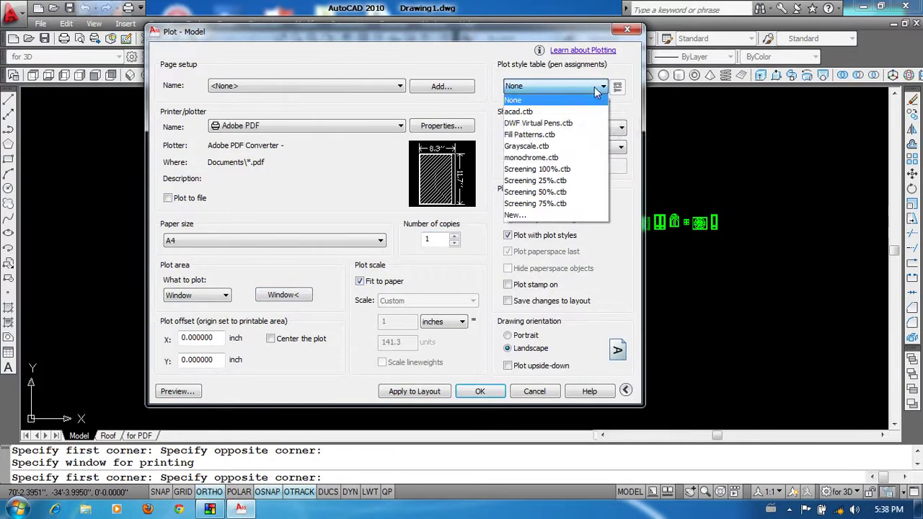
left_click(564, 162)
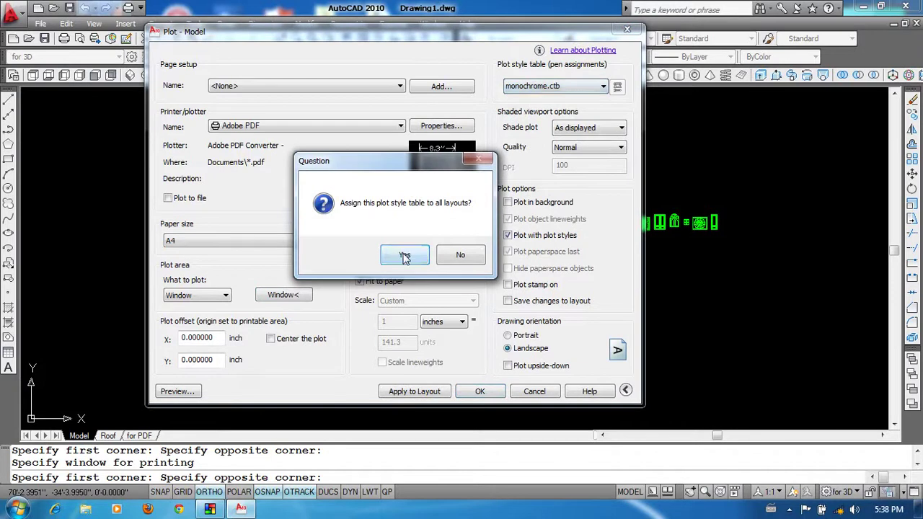
left_click(433, 252)
left_click(611, 148)
left_click(598, 196)
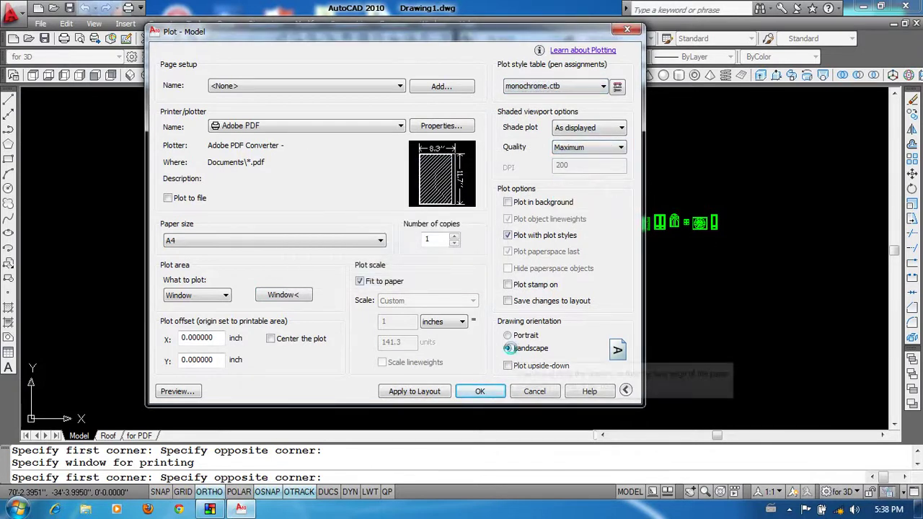
- Preview the plot, then send it and save it as test.pdf
left_click(184, 396)
scroll(476, 262, "up", 2)
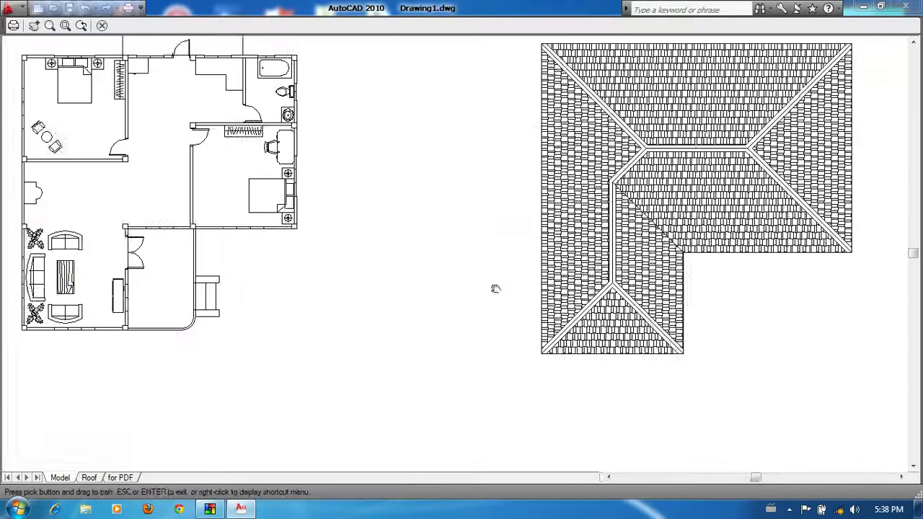
scroll(495, 289, "up", 1)
right_click(437, 206)
left_click(465, 229)
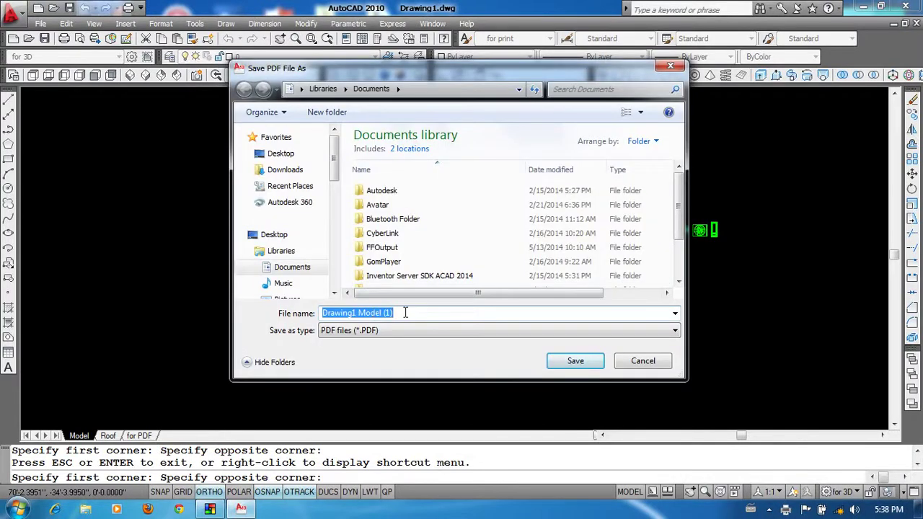
type("test")
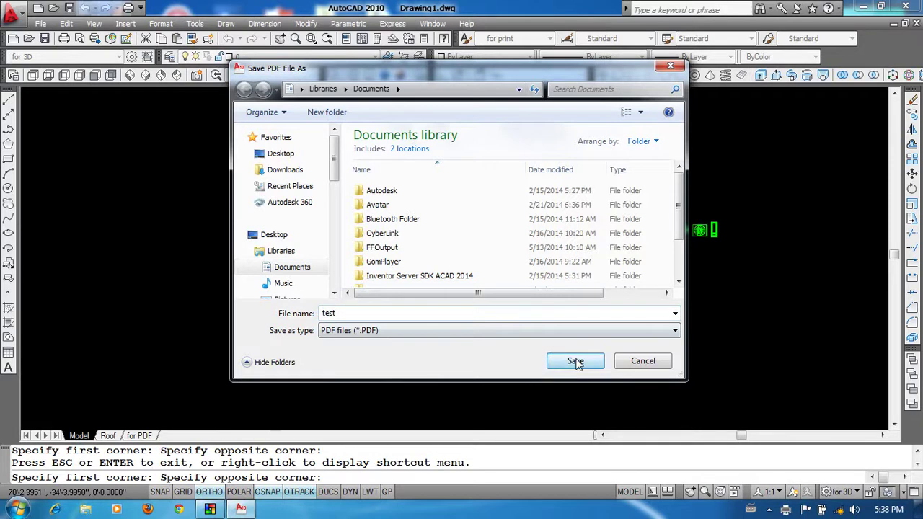
left_click(576, 362)
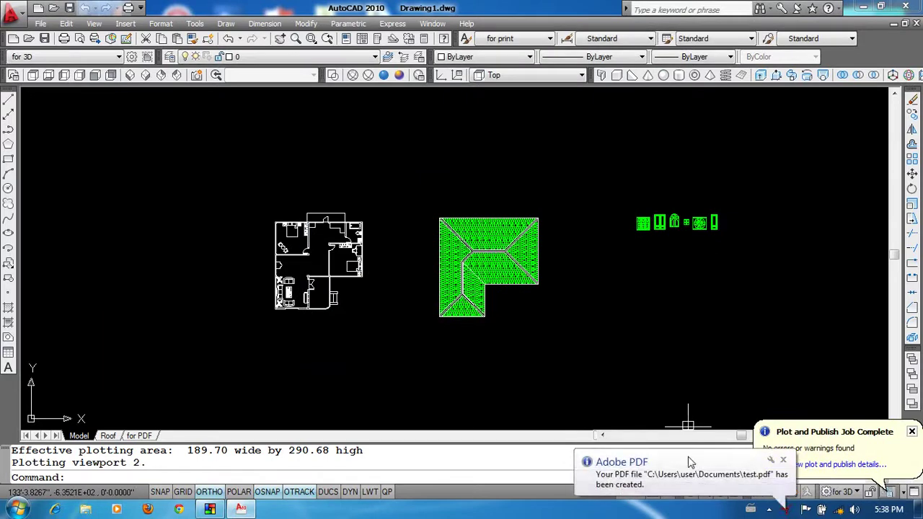
left_click(688, 456)
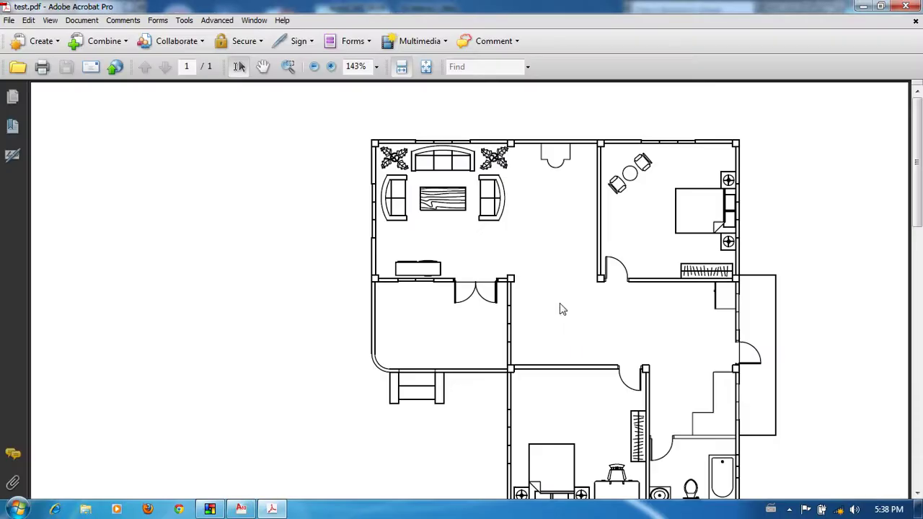
left_click(11, 125)
left_click(13, 98)
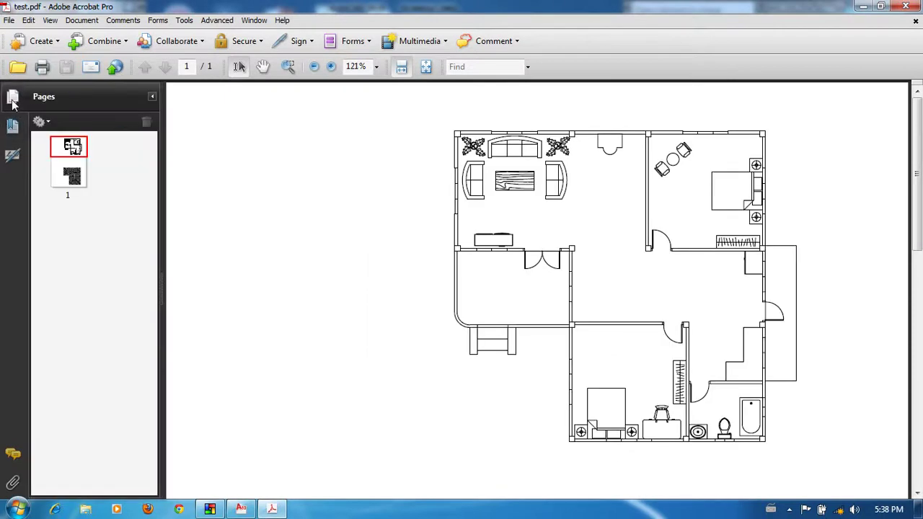
left_click(13, 156)
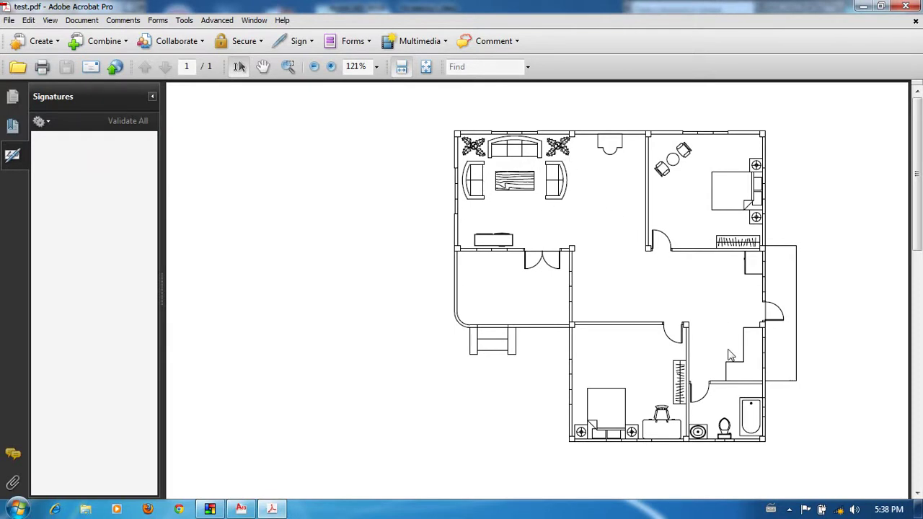
left_click(152, 98)
scroll(622, 277, "down", 3)
scroll(633, 278, "down", 3)
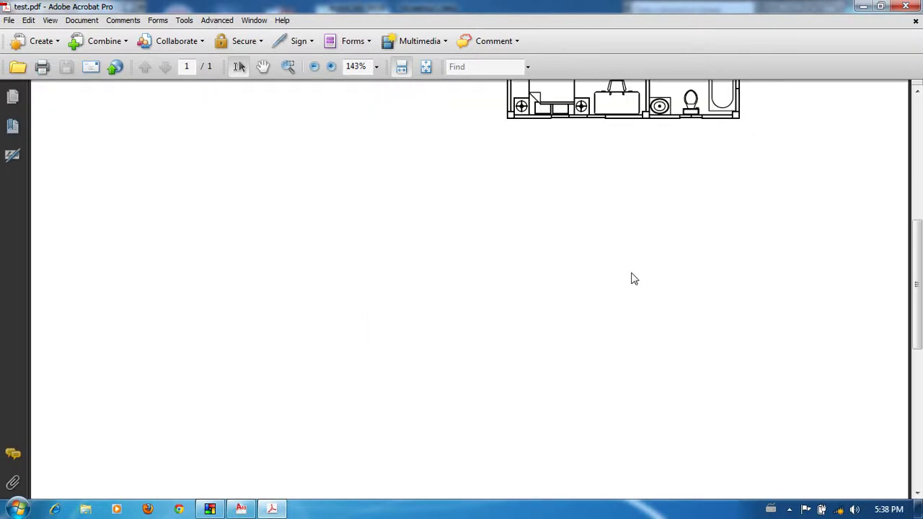
scroll(633, 278, "down", 5)
scroll(632, 280, "down", 1)
scroll(632, 280, "up", 5)
scroll(635, 276, "up", 3)
scroll(635, 276, "up", 4)
scroll(723, 161, "up", 3)
- Close Acrobat, dismiss the plot-finished notification, and zoom in on the floor plan and roof
left_click(906, 6)
left_click(296, 336)
left_click(608, 382)
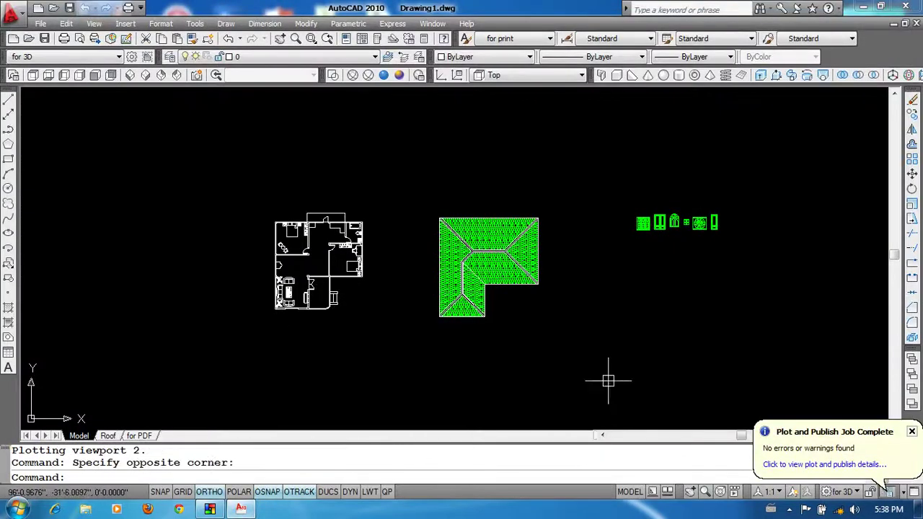
middle_click_drag(495, 350, 467, 346)
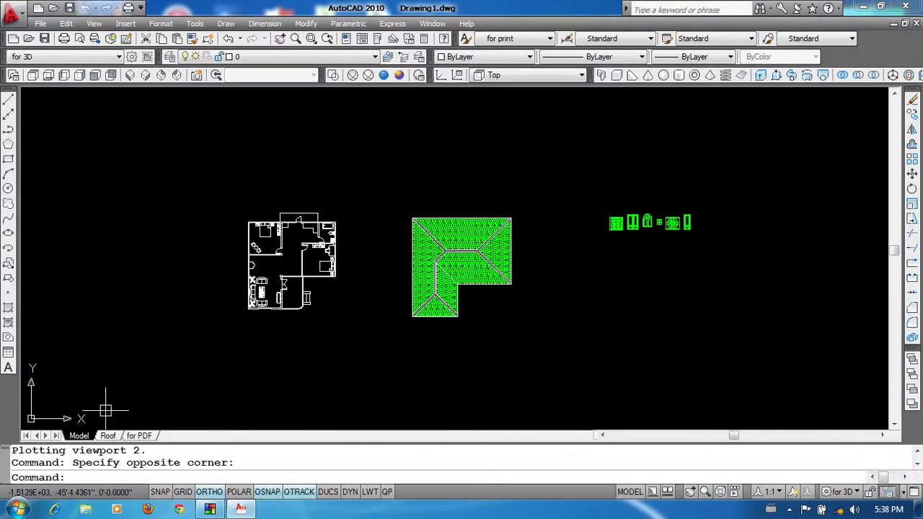
scroll(385, 231, "up", 2)
middle_click_drag(385, 231, 402, 264)
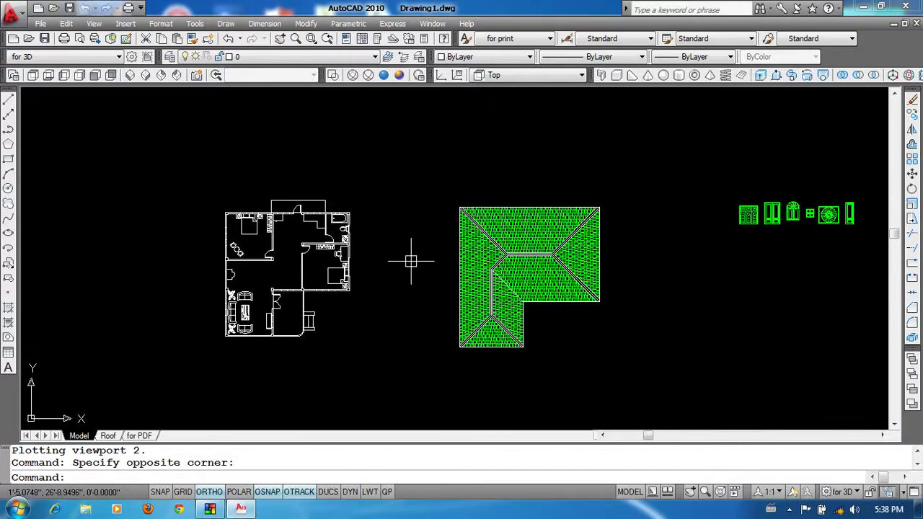
- Check the Plot dialog's What to plot setting (Display), cancel, and pan the view
key("ctrl+p")
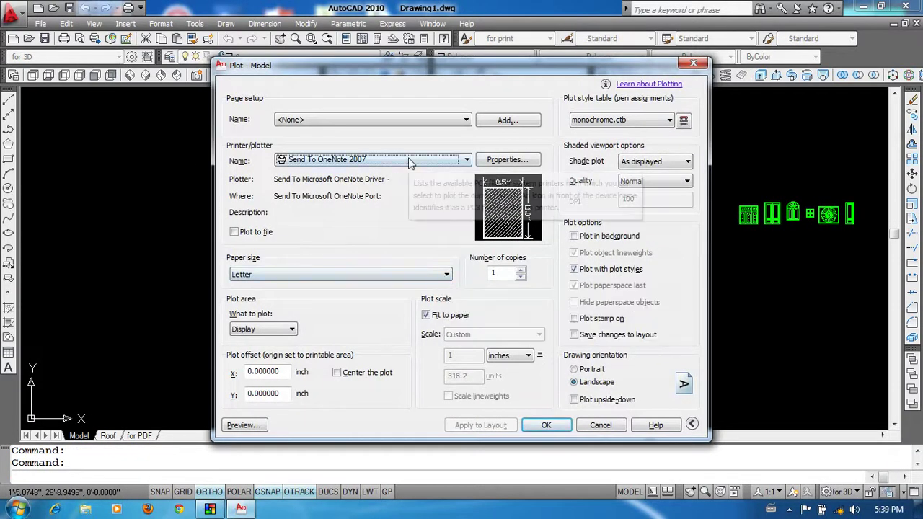
left_click(289, 330)
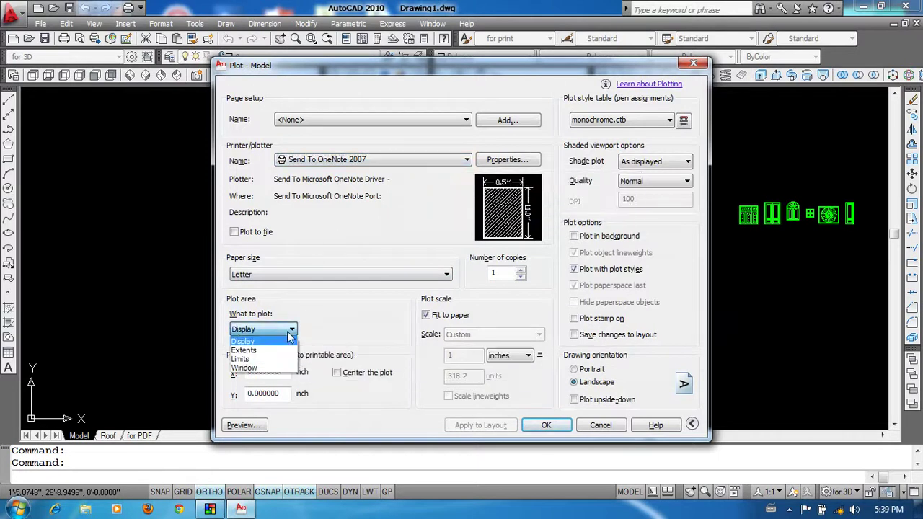
left_click(246, 342)
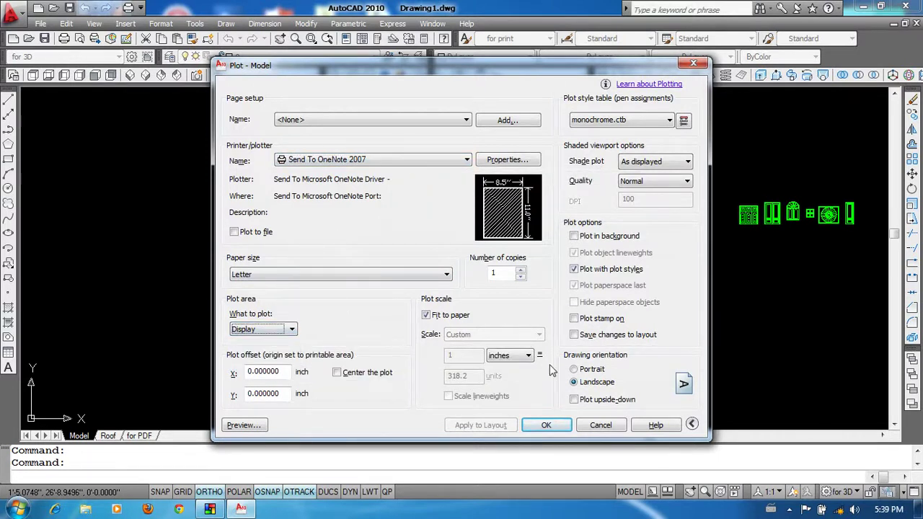
left_click(601, 425)
left_click(688, 303)
left_click(634, 338)
mouse_move(680, 320)
middle_mouse_down()
mouse_move(558, 281)
mouse_move(594, 291)
middle_mouse_up()
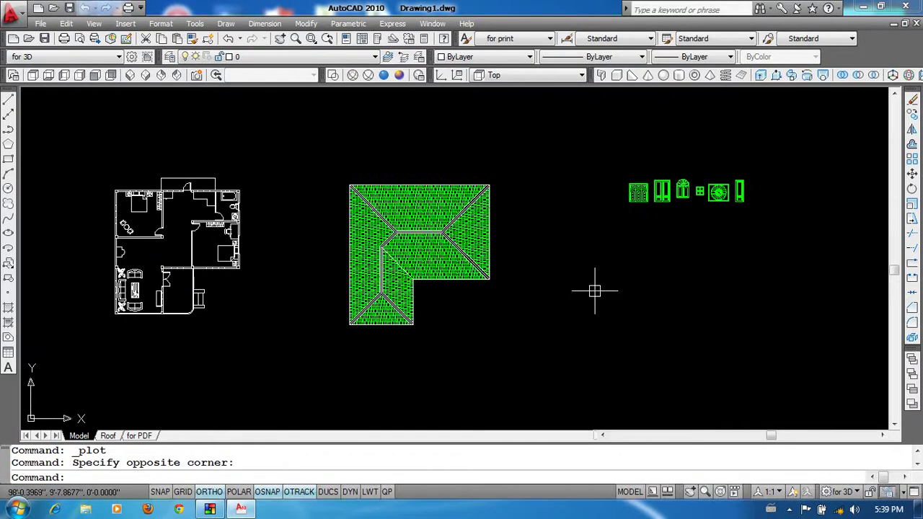